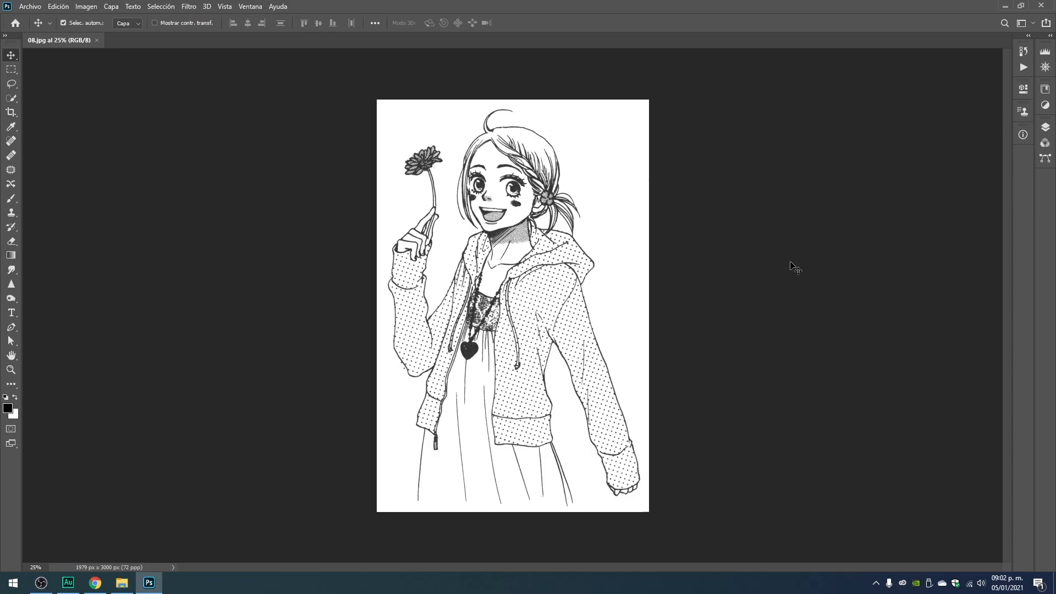
Examine the drawing's black lines across the face, flower and lower clothing at 100% zoom, using the Info color values.
key("ctrl+1")
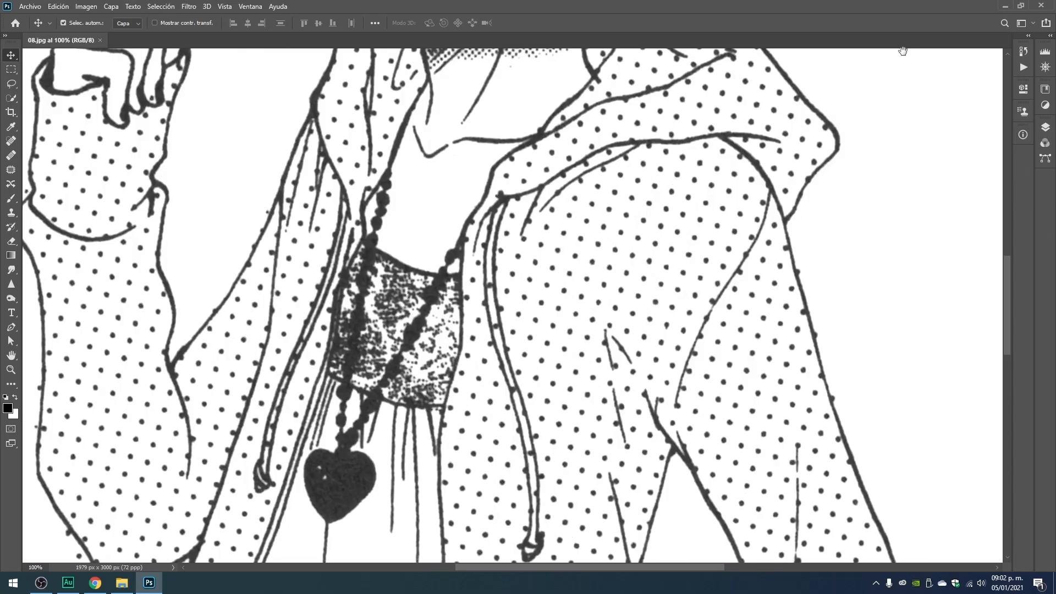
left_click_drag(477, 285, 531, 451)
left_click_drag(532, 182, 521, 259)
left_click_drag(567, 209, 358, 246)
left_click_drag(452, 379, 480, 231)
left_click_drag(544, 191, 537, 205)
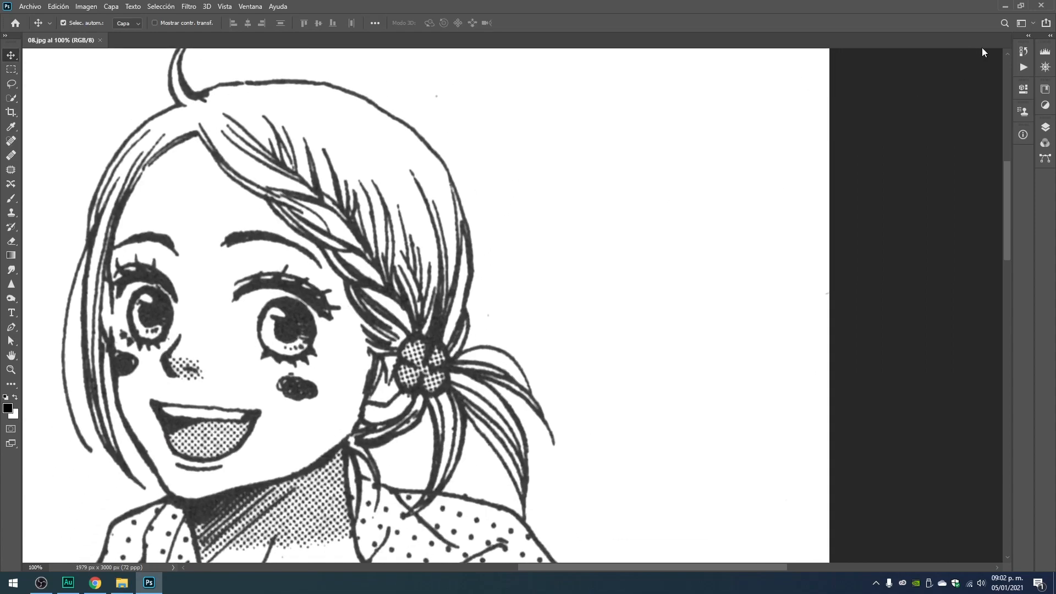
left_click(1022, 134)
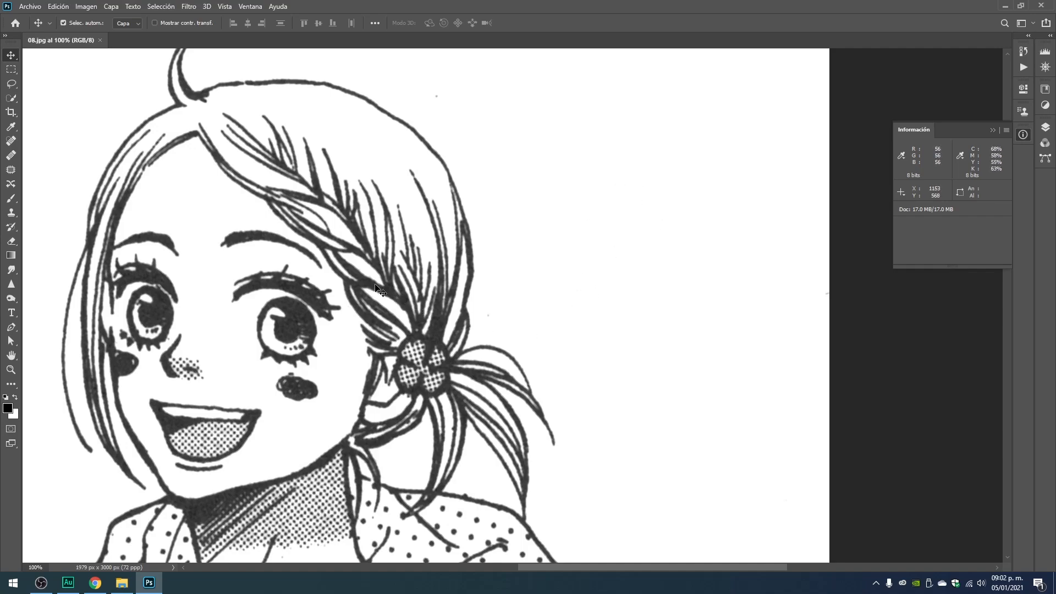
key("space")
left_click_drag(365, 270, 647, 256)
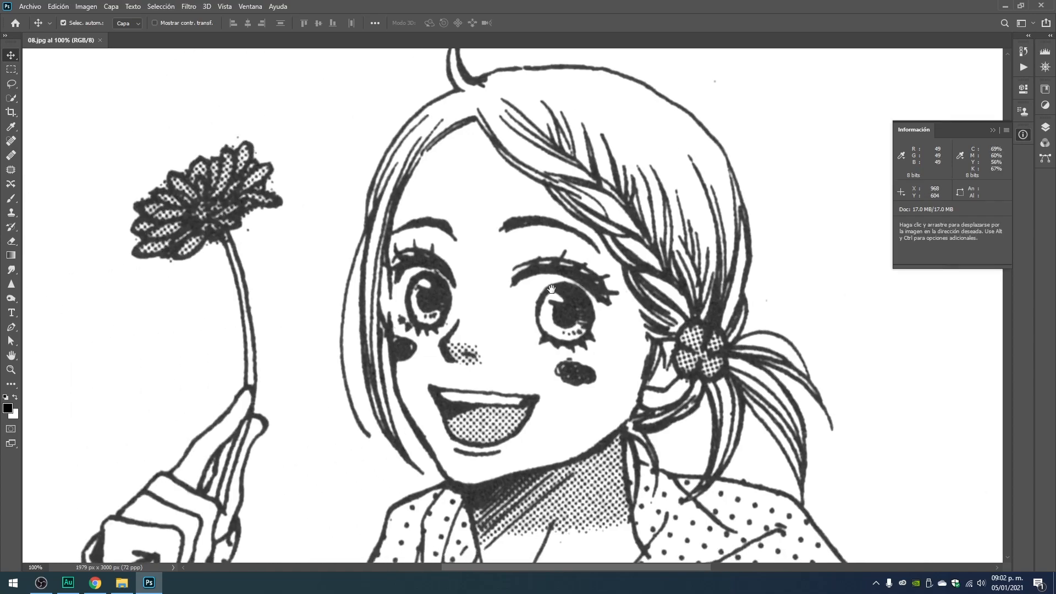
key("space")
left_click_drag(420, 193, 479, 225)
left_click_drag(474, 165, 457, 257)
left_click_drag(495, 308, 478, 219)
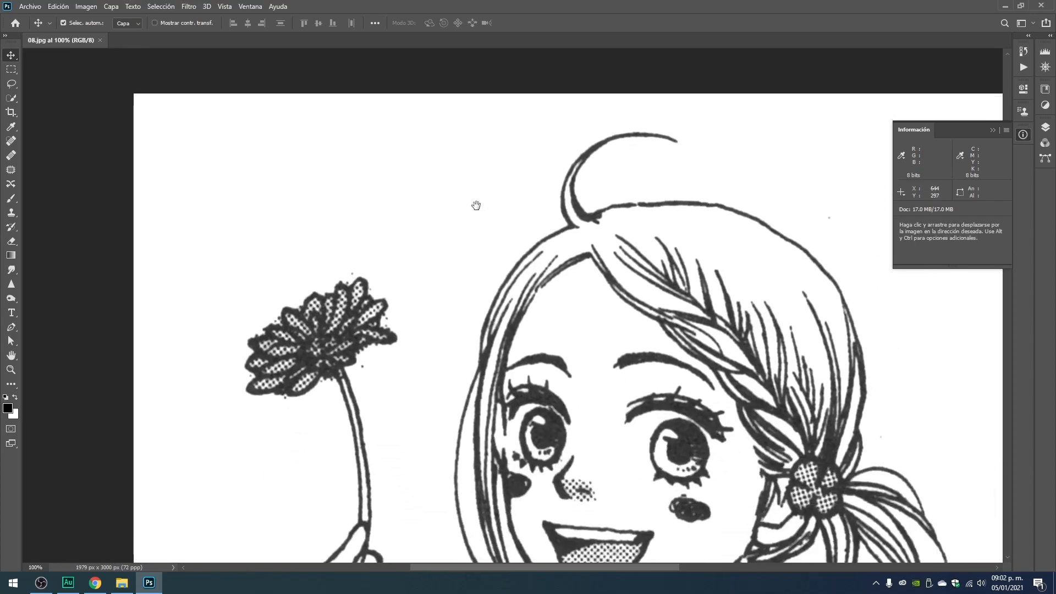
left_click_drag(497, 330, 474, 197)
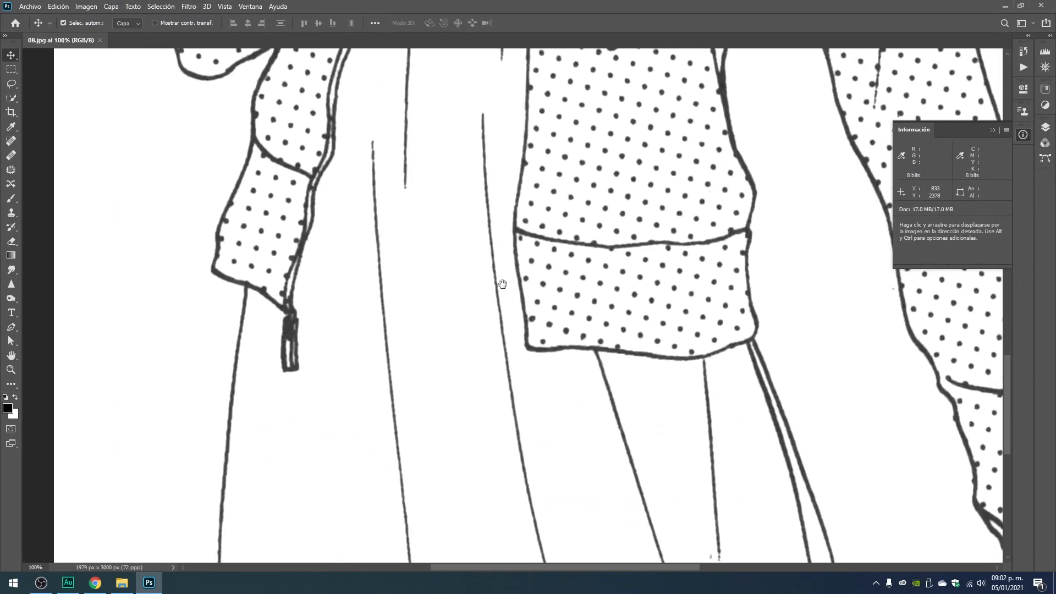
left_click(993, 130)
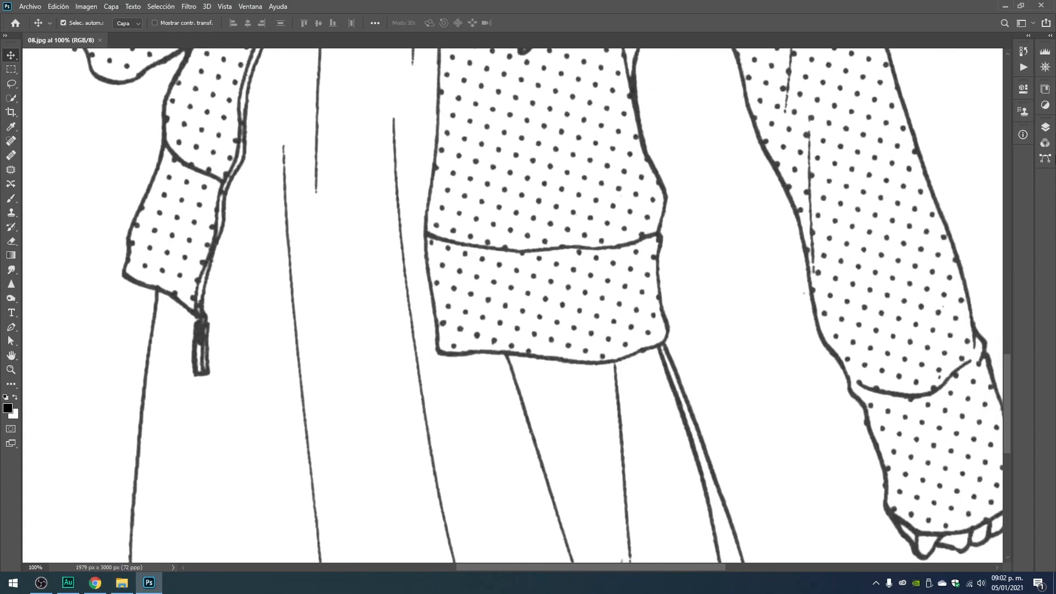
Convert the image from RGB to grayscale mode (Escala de grises), discarding its color information.
key("ctrl+minus")
key("ctrl+minus")
key("ctrl+minus")
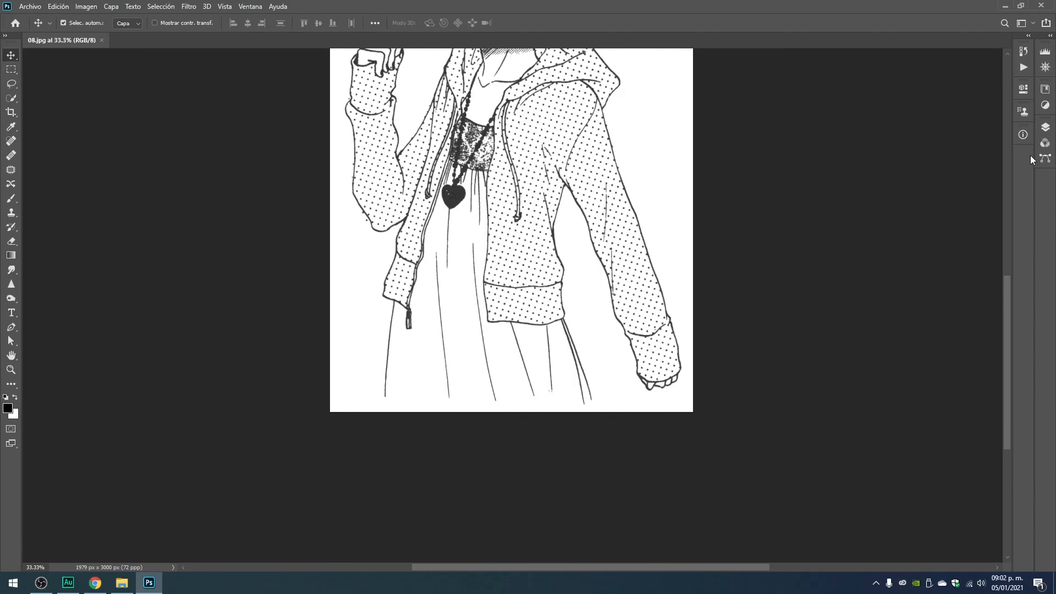
left_click_drag(581, 186, 576, 356)
left_click_drag(585, 220, 587, 256)
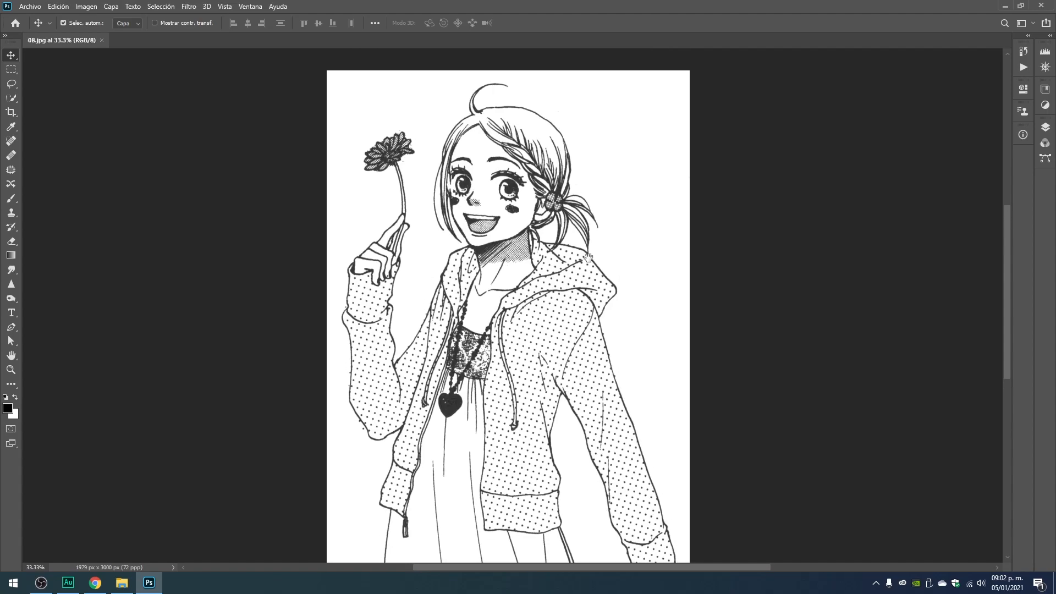
left_click_drag(613, 222, 621, 237)
left_click_drag(565, 300, 578, 275)
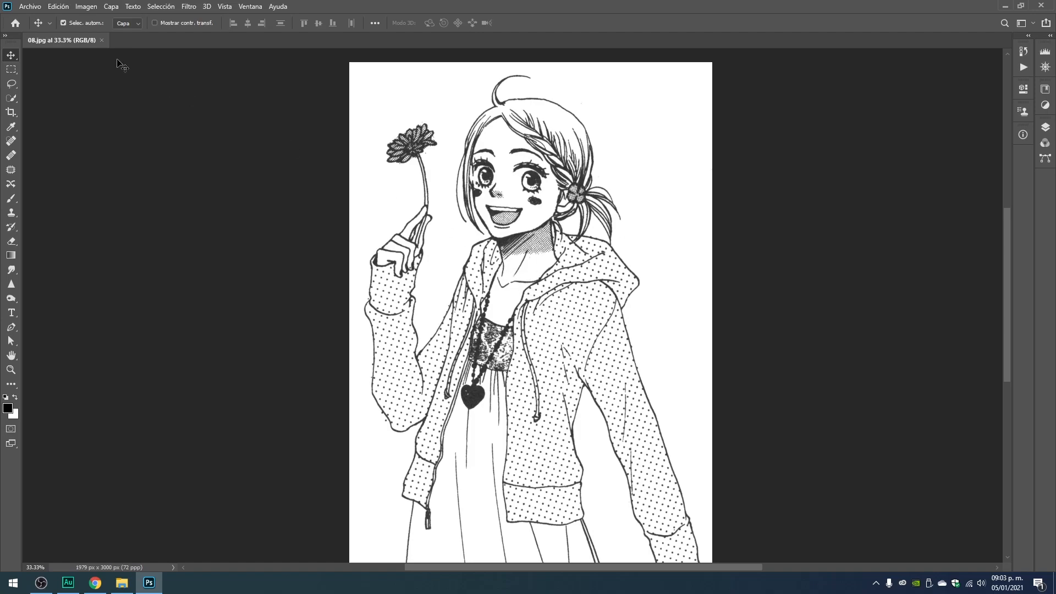
left_click(91, 8)
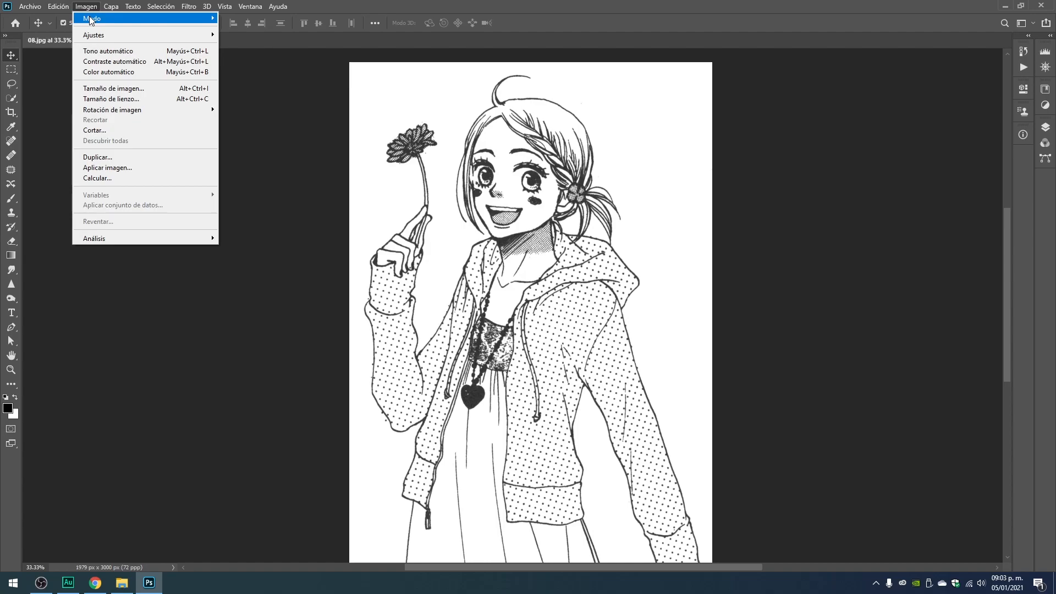
mouse_move(91, 20)
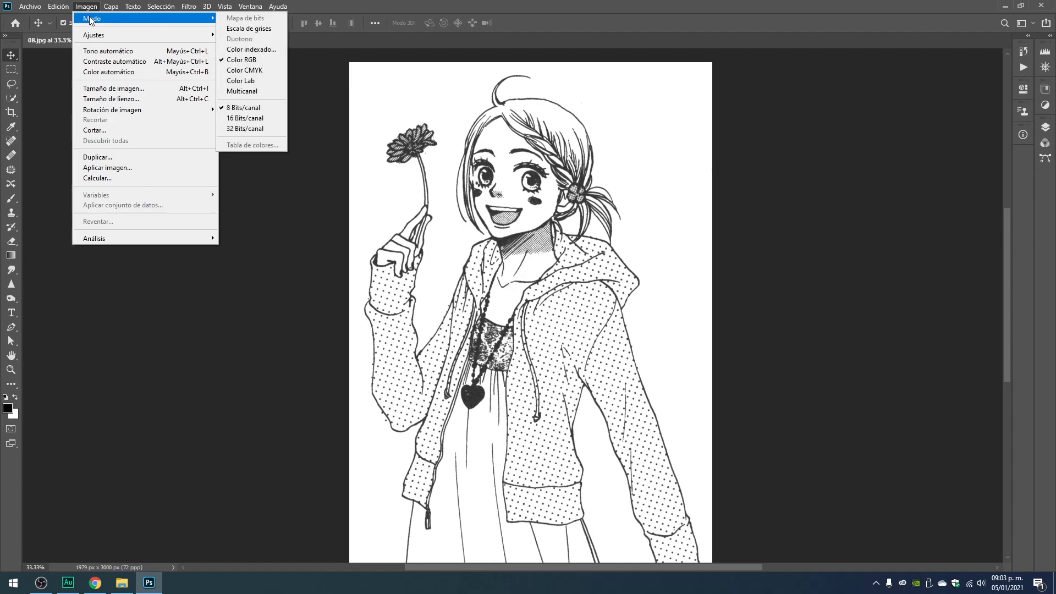
left_click(248, 30)
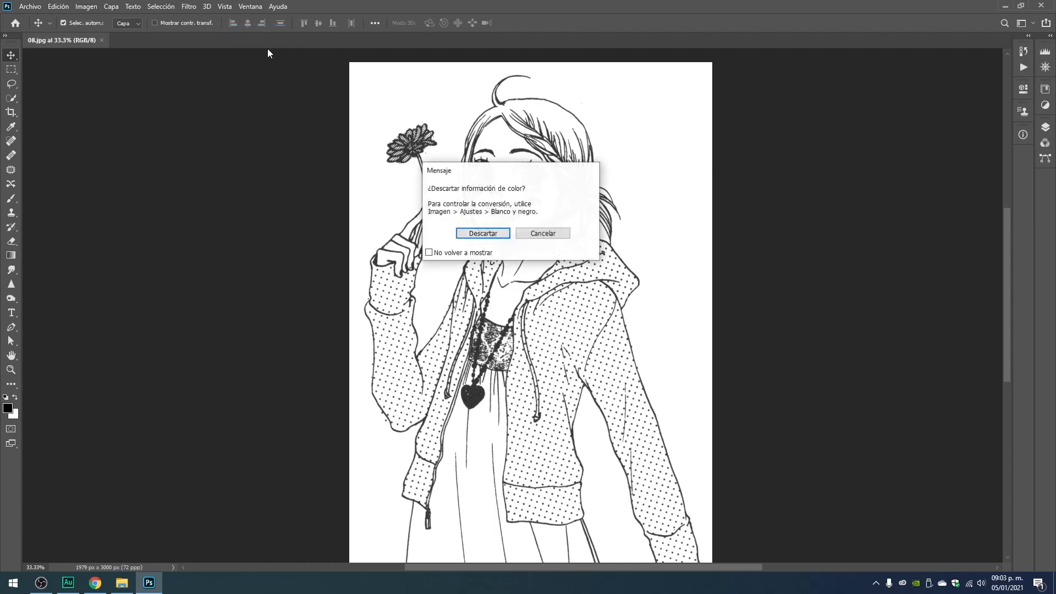
left_click(495, 238)
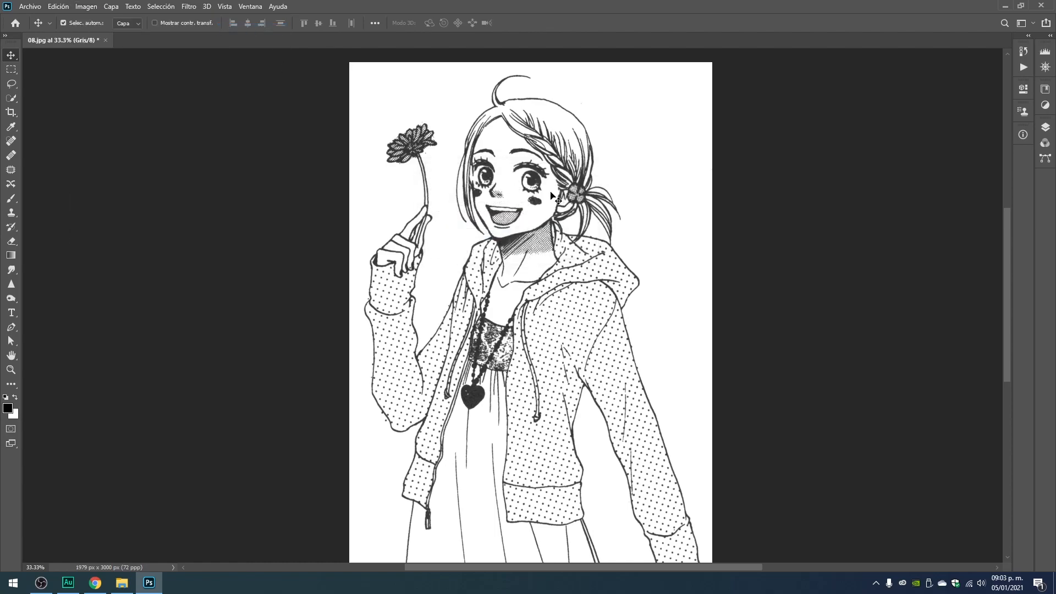
In the Levels adjustment, set the black input level to 62 and the white input level to 225.
key("ctrl")
key("ctrl+l")
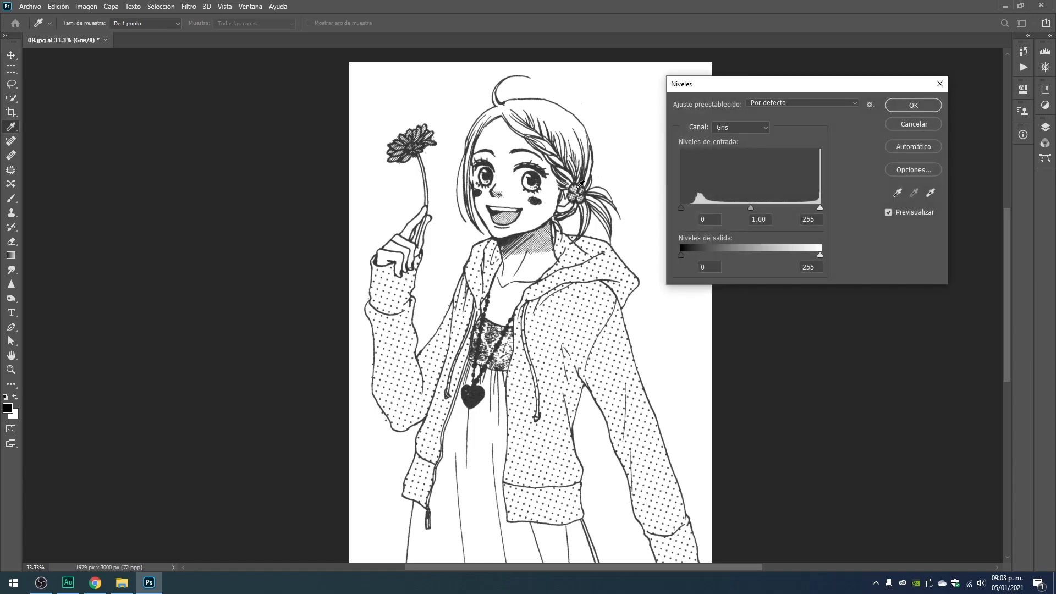
left_click_drag(682, 210, 715, 209)
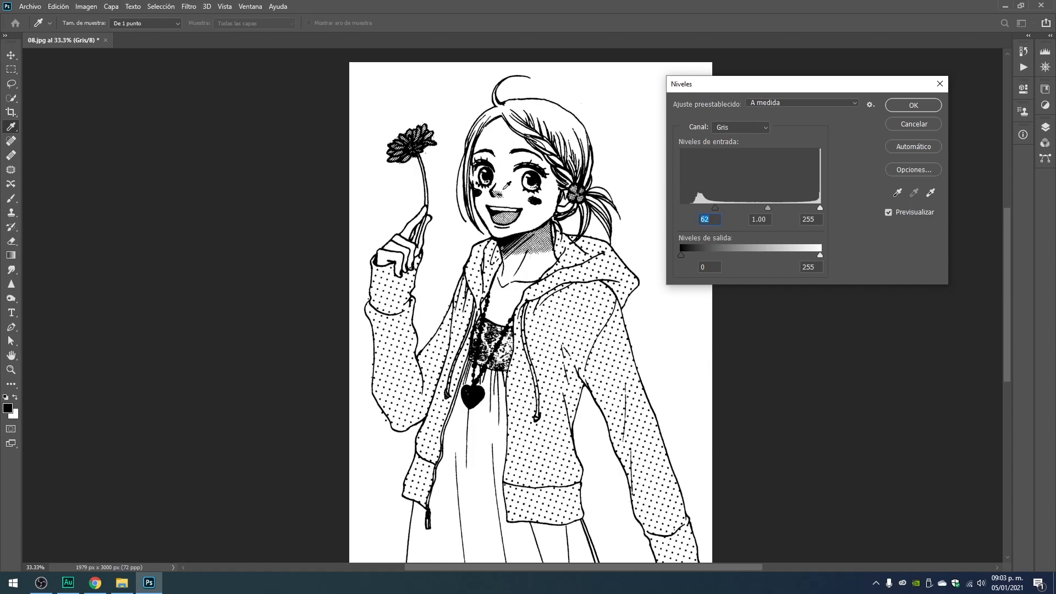
left_click_drag(819, 209, 804, 211)
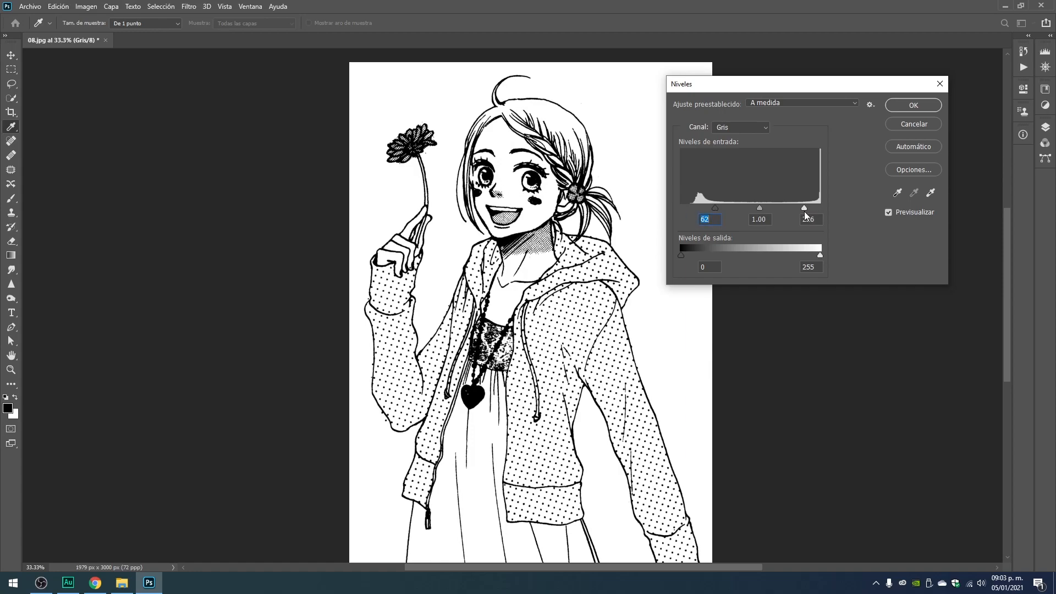
left_click_drag(803, 213, 804, 213)
Compare the drawing with and without the Levels preview, and inspect the dark areas' Info values at 100% zoom.
left_click(892, 212)
left_click(892, 212)
left_click(891, 212)
left_click(892, 212)
left_click(892, 212)
left_click(892, 212)
left_click(891, 212)
left_click(889, 213)
left_click(889, 213)
key("ctrl+1")
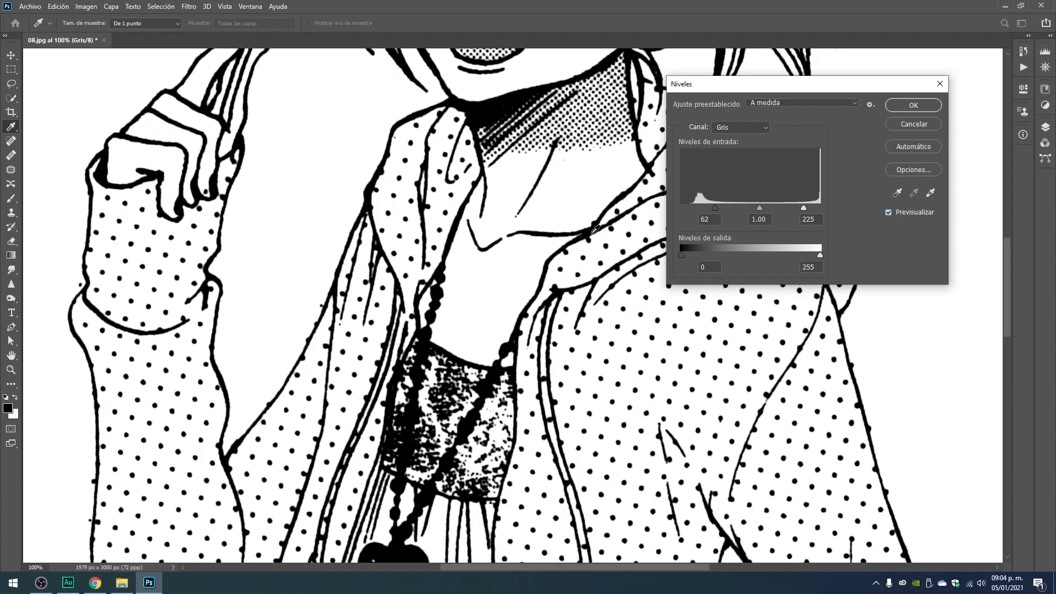
left_click(1022, 135)
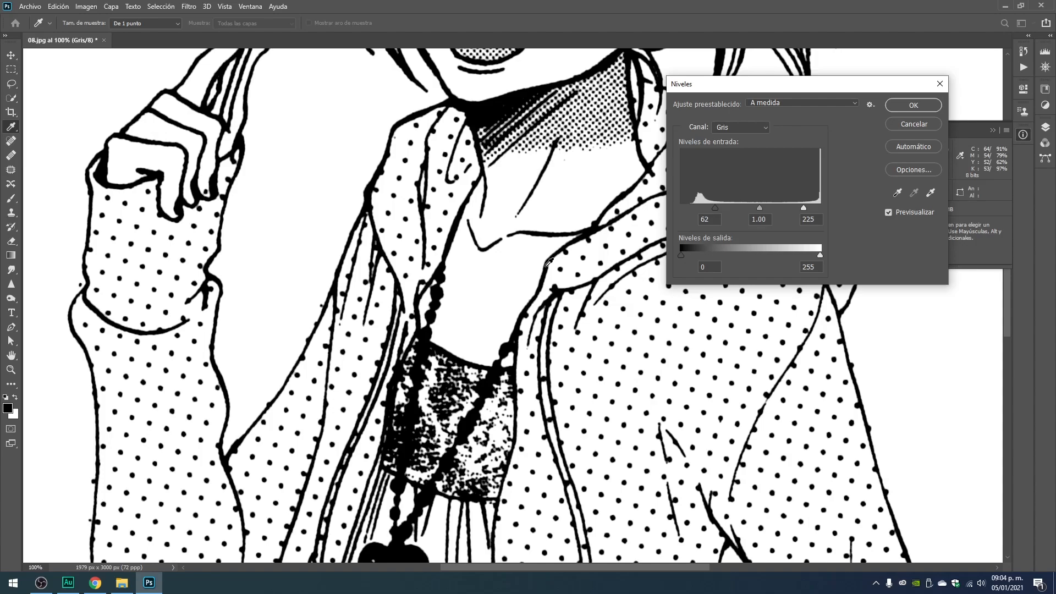
left_click_drag(834, 88, 761, 78)
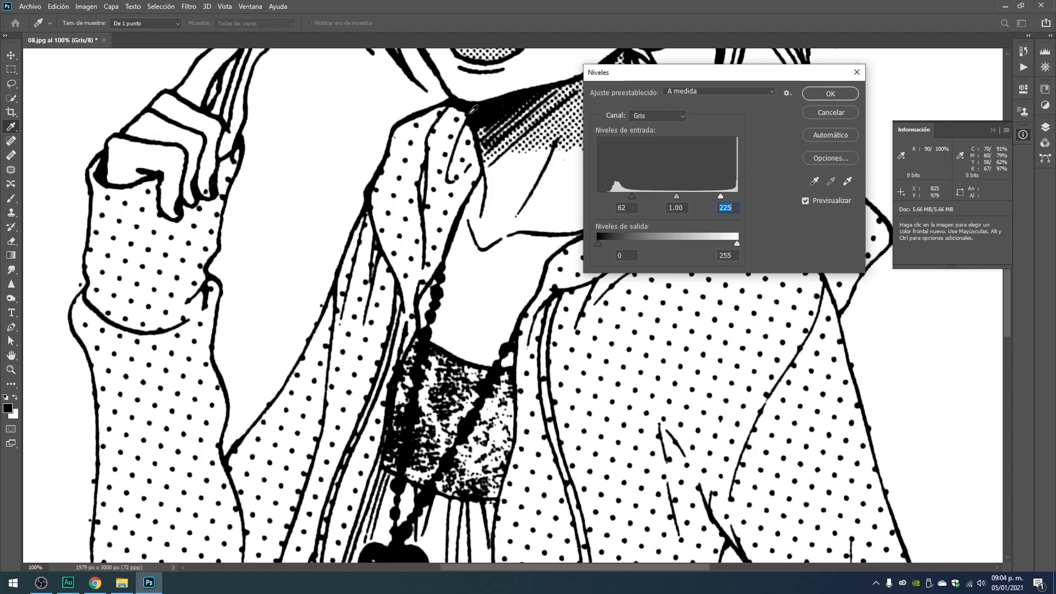
Apply the Levels adjustment to the line art and close the Info readout.
left_click(830, 94)
key("v")
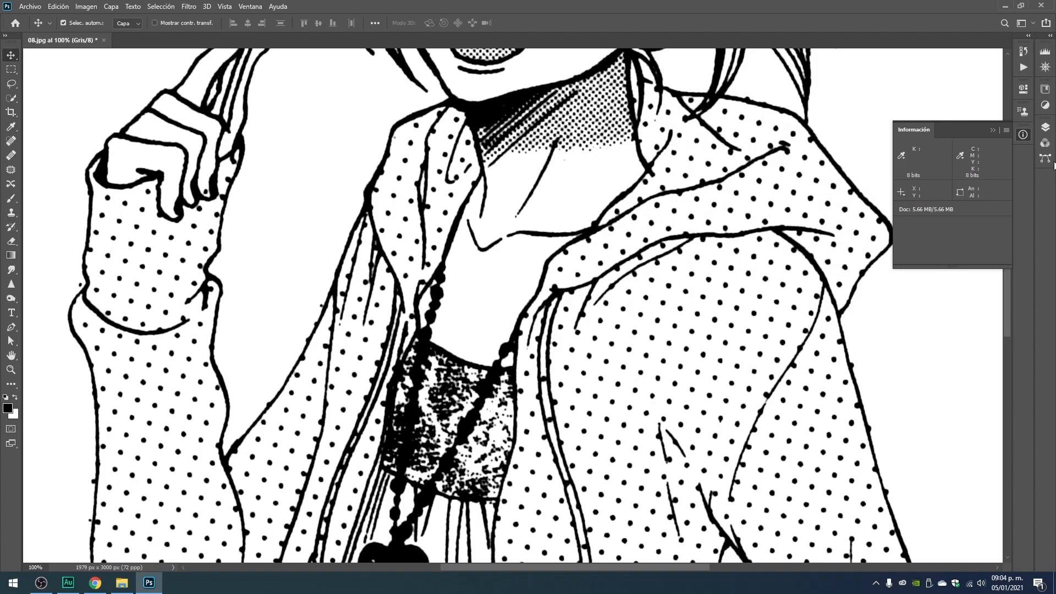
key("ctrl+minus")
key("ctrl+minus")
key("ctrl+minus")
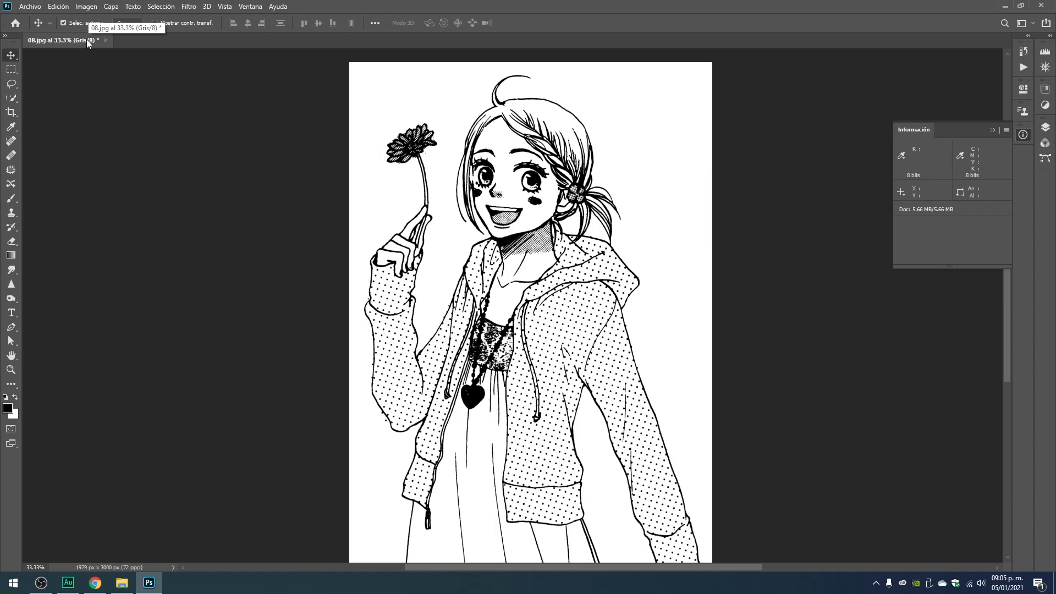
left_click(992, 130)
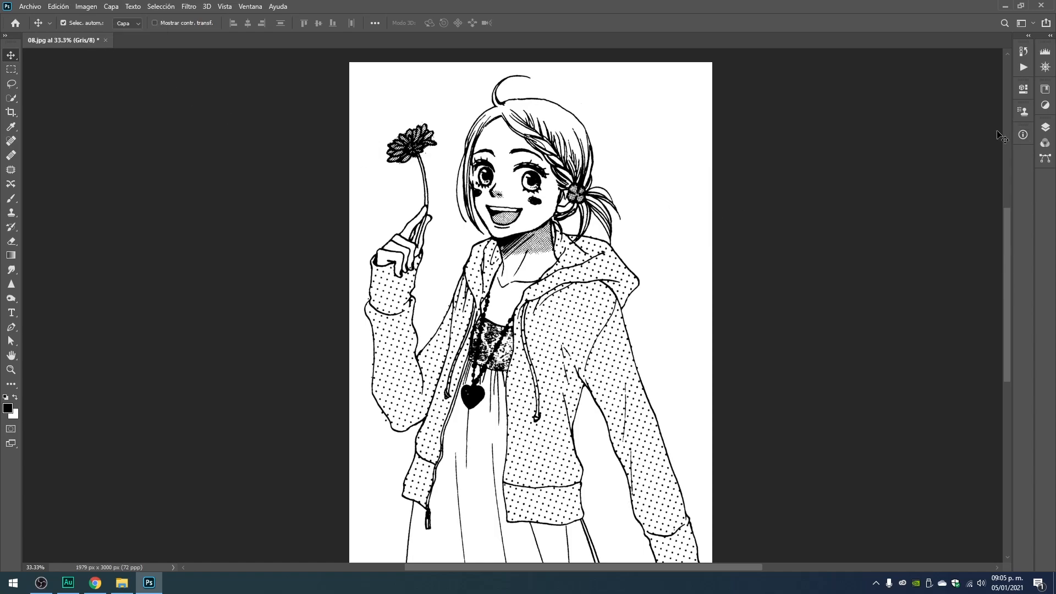
Switch the workspace layout from Fotografía to Pintura.
left_click(250, 7)
mouse_move(264, 29)
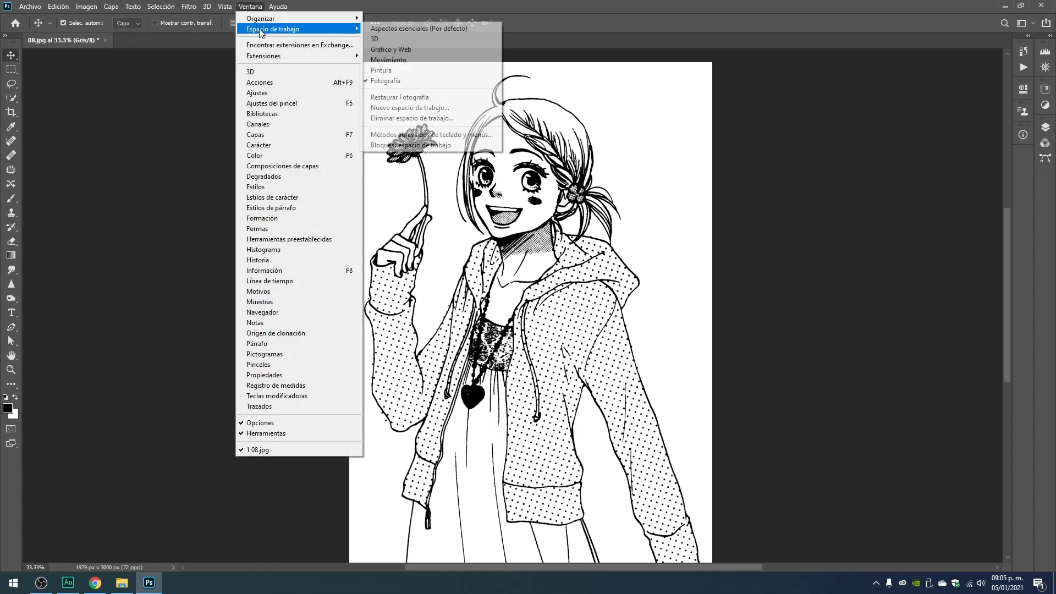
left_click(400, 71)
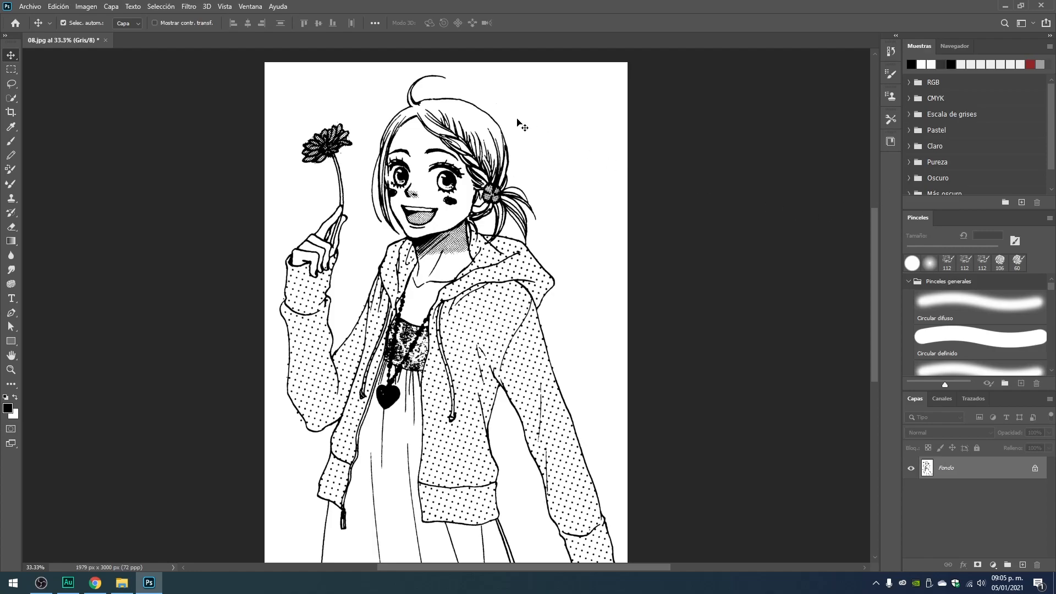
left_click(250, 7)
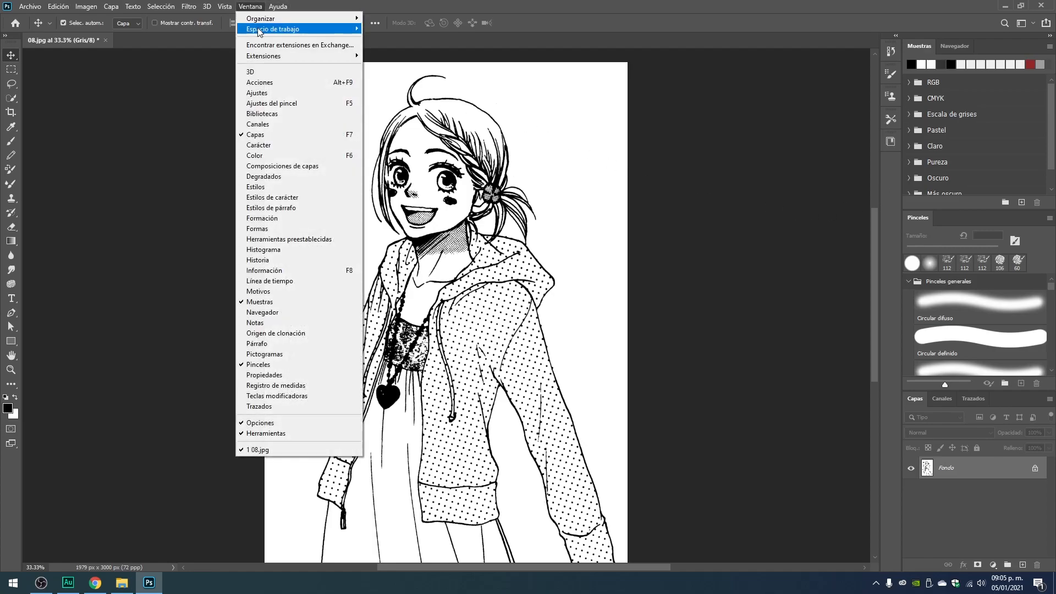
mouse_move(260, 31)
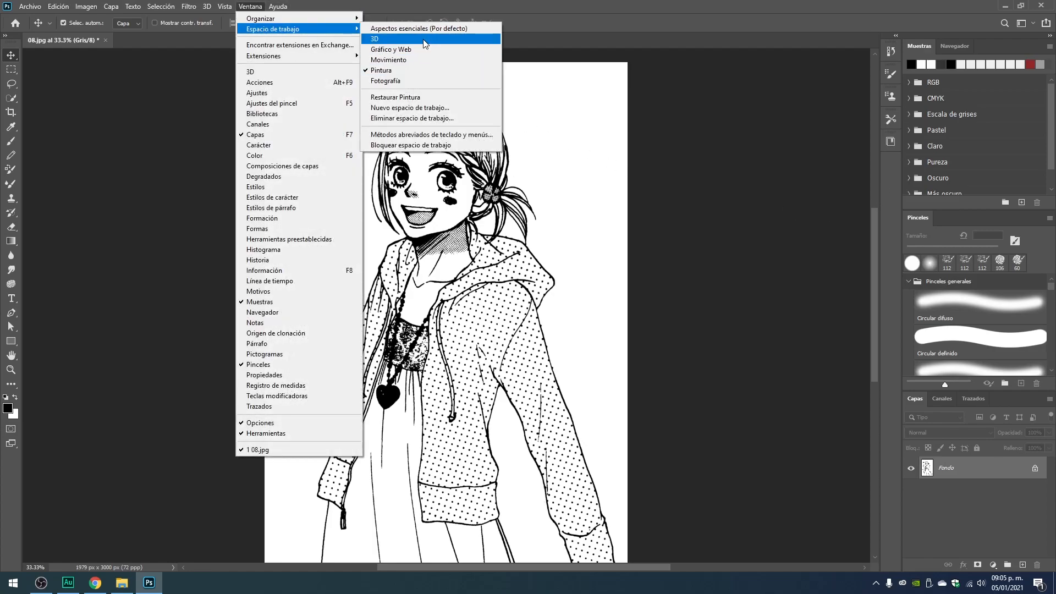
left_click(640, 13)
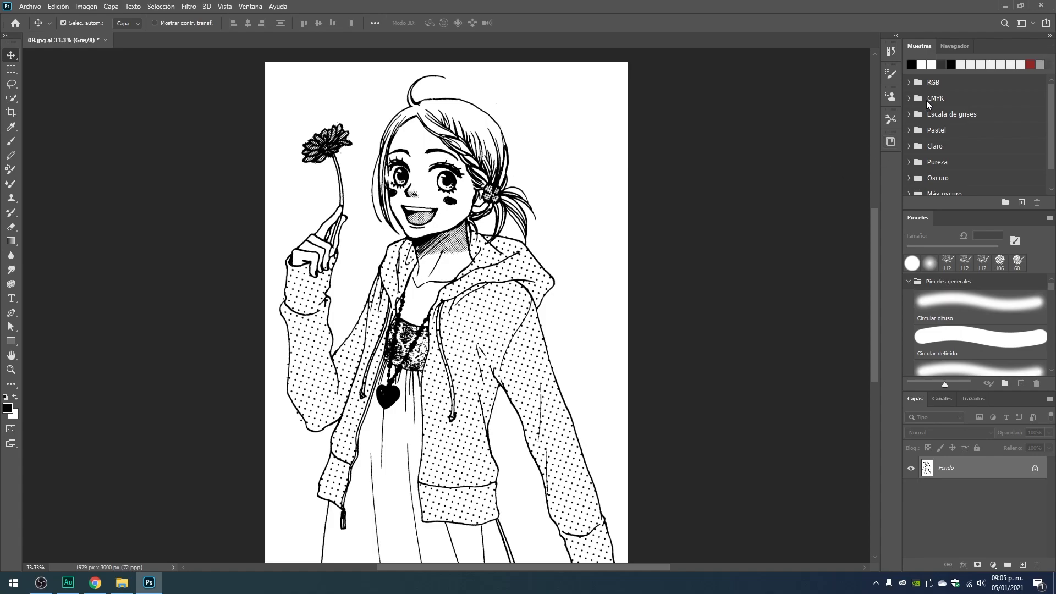
Browse the swatch groups and pick the light blue swatch in the Pureza group as the foreground color.
left_click(908, 102)
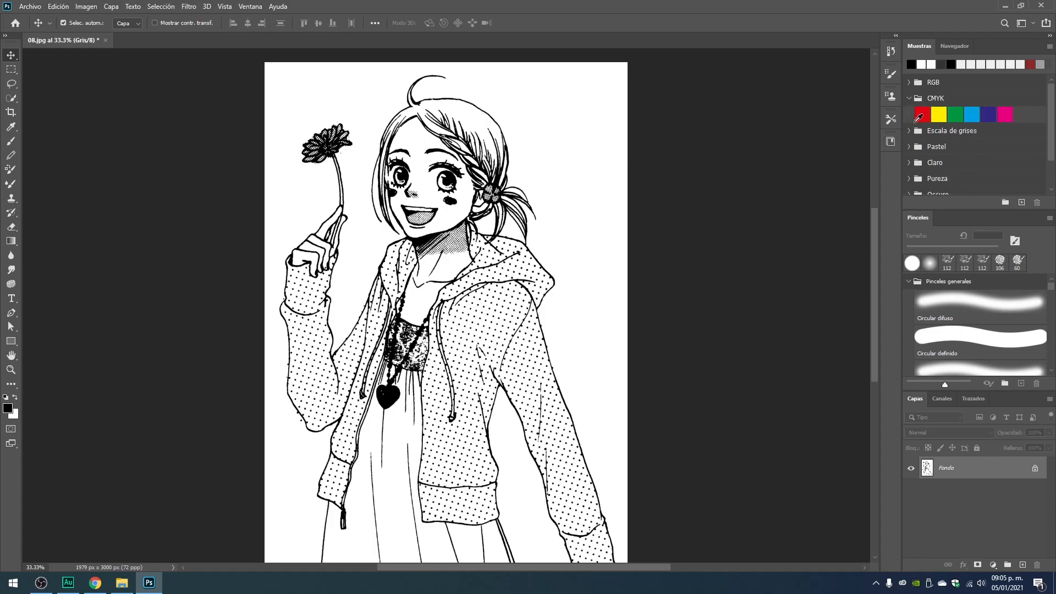
scroll(987, 136, "down", 2)
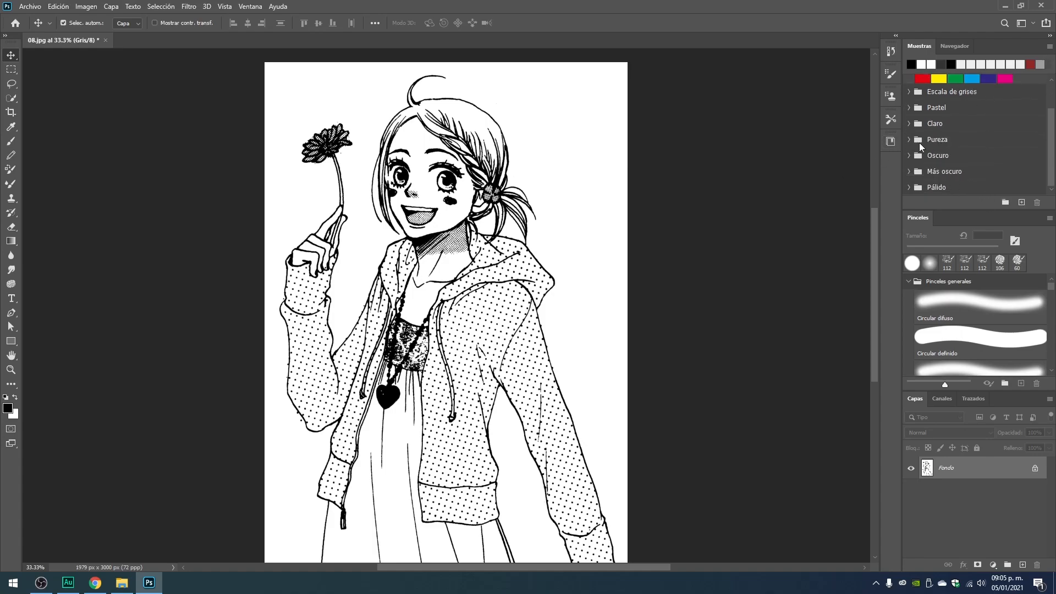
scroll(920, 118, "up", 2)
left_click(908, 99)
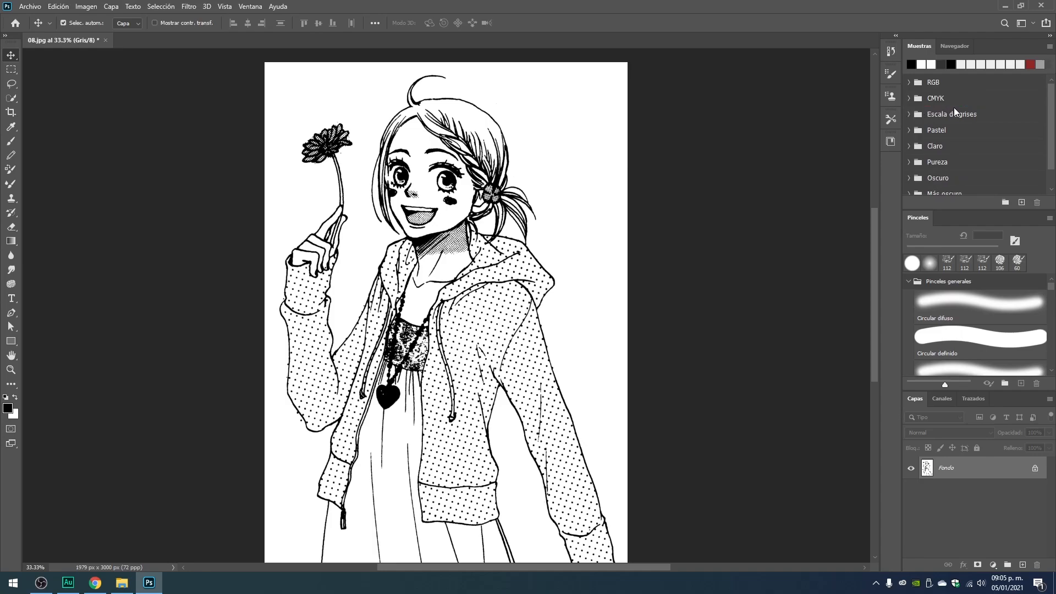
scroll(996, 138, "down", 1)
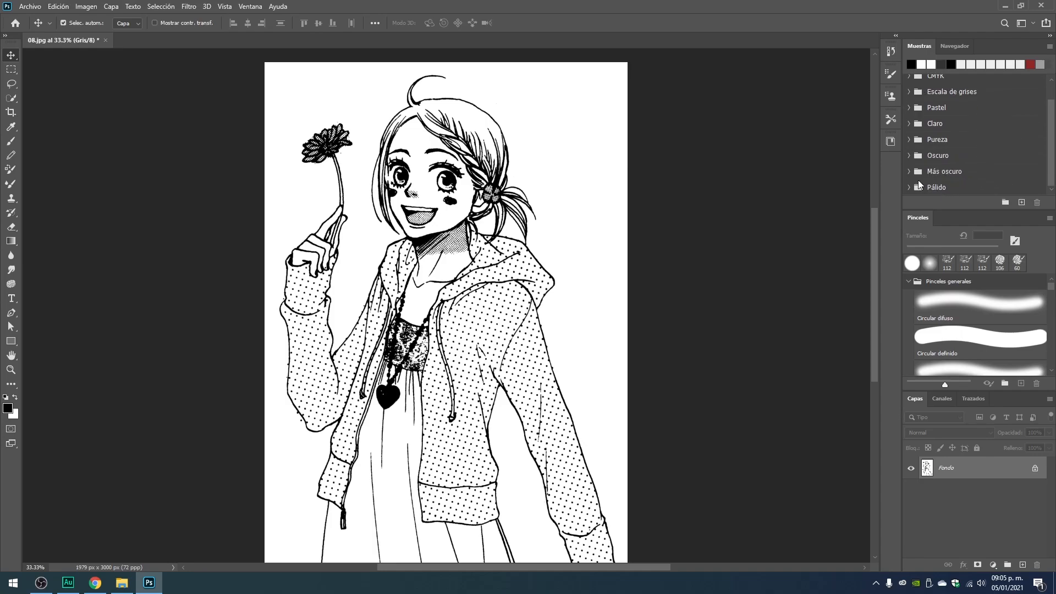
left_click(908, 140)
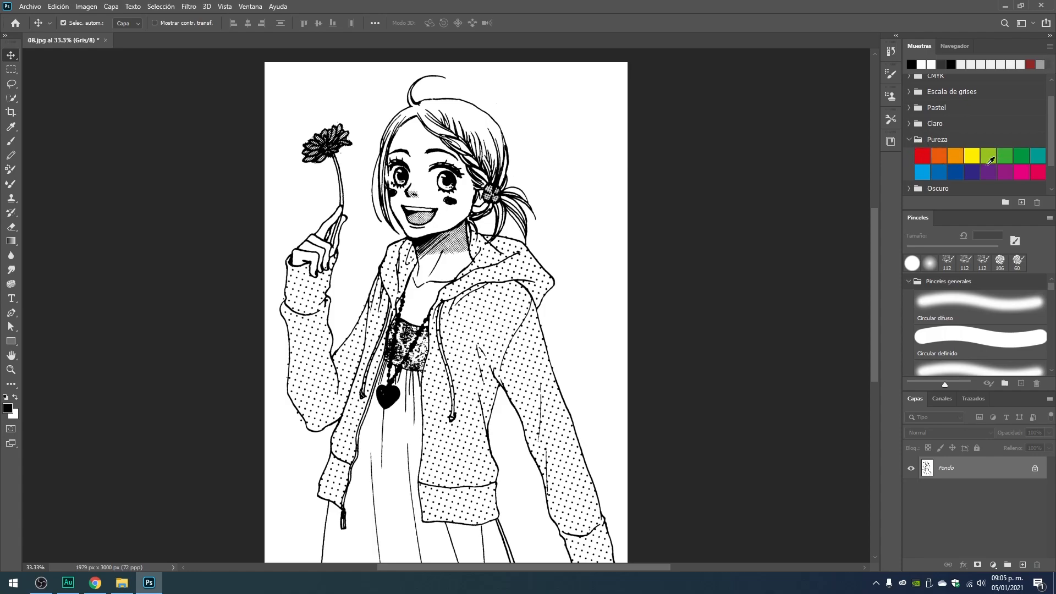
scroll(955, 168, "down", 1)
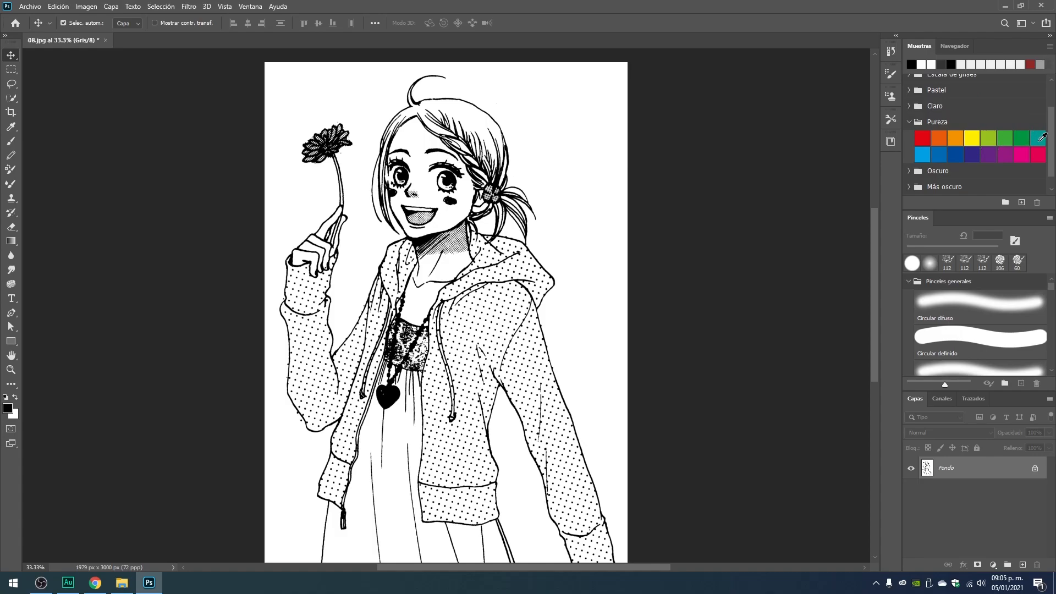
left_click(922, 154)
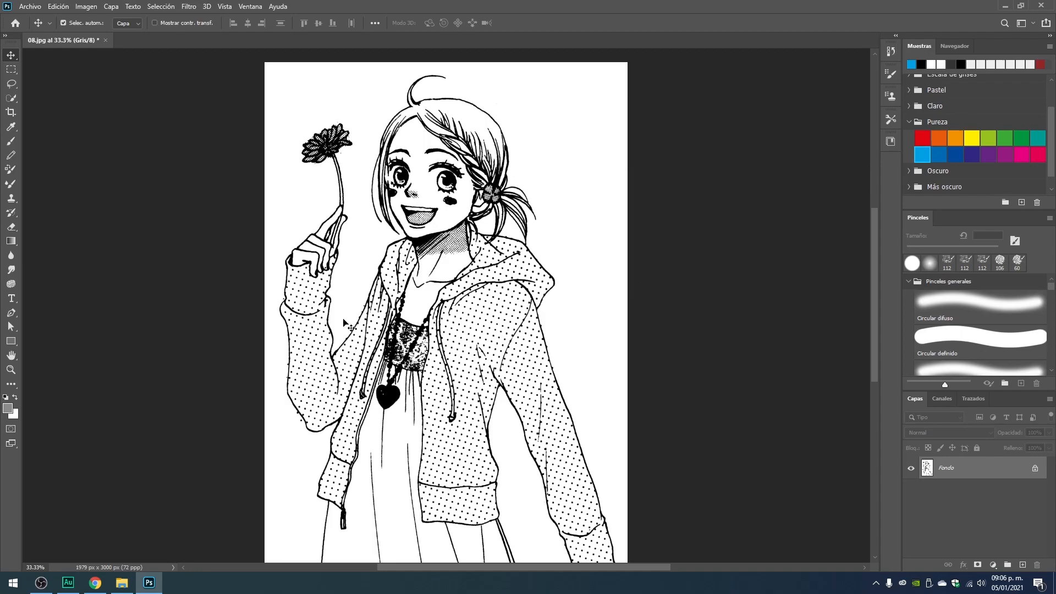
Expand the toolbox to two columns and try the yellow and magenta Pureza swatches as foreground colors.
left_click(5, 36)
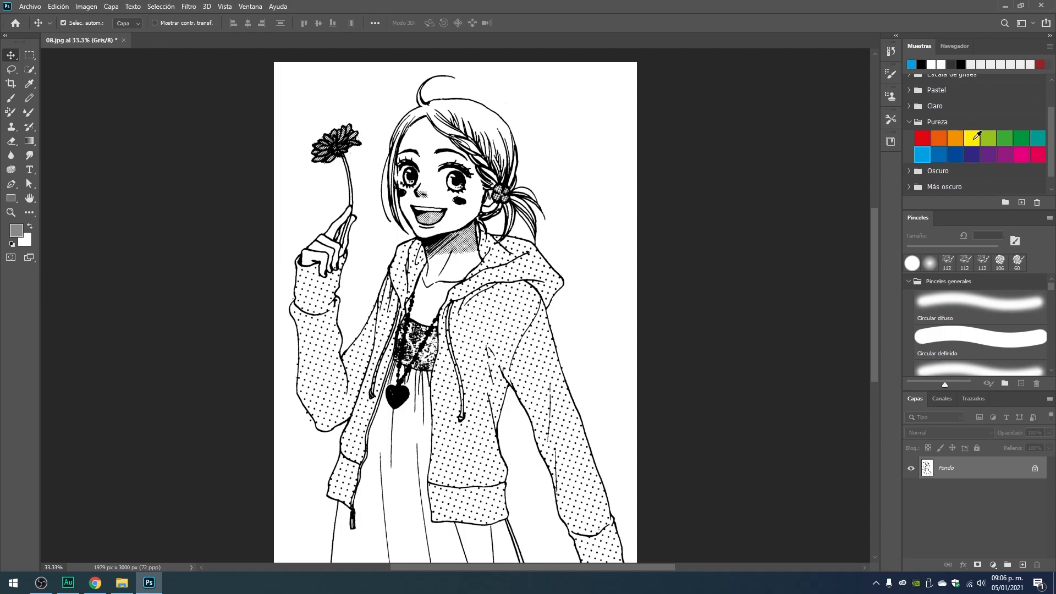
left_click(974, 138)
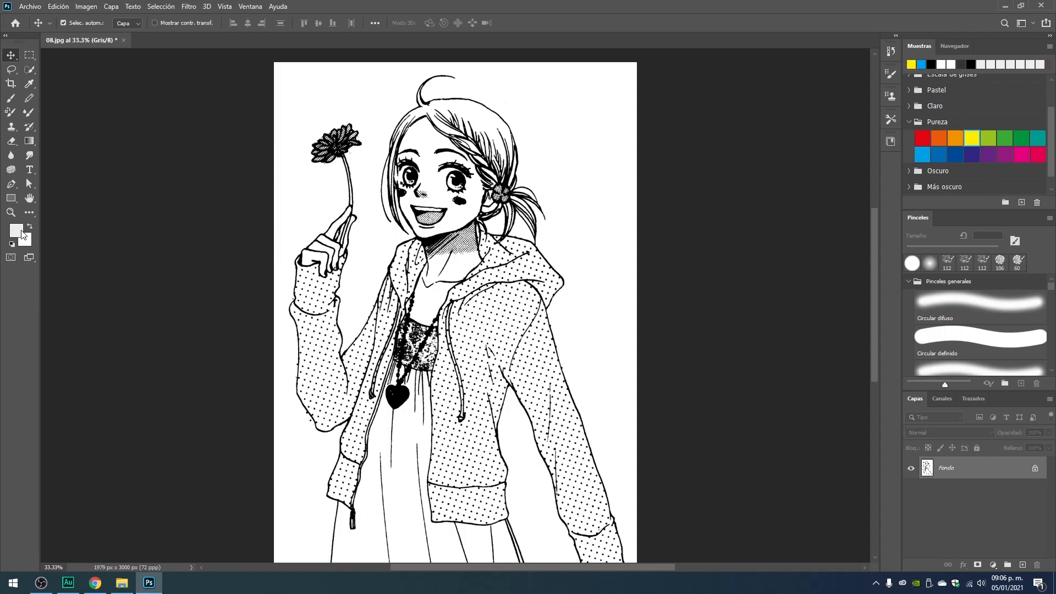
left_click(1019, 155)
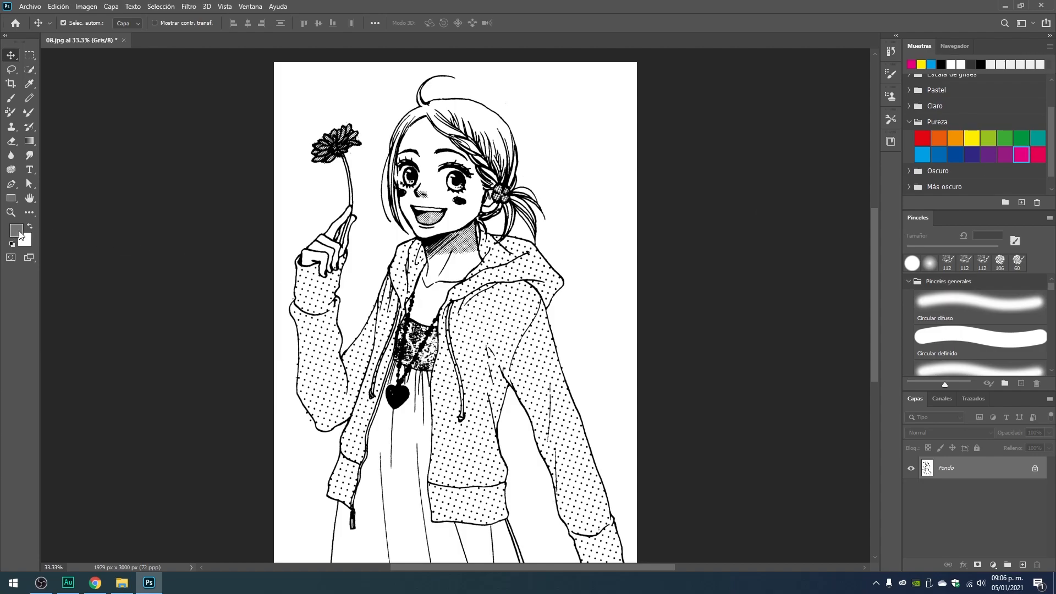
Brush trial strokes across the top of the head with the magenta and purple Pureza swatches, undoing each one.
left_click(10, 98)
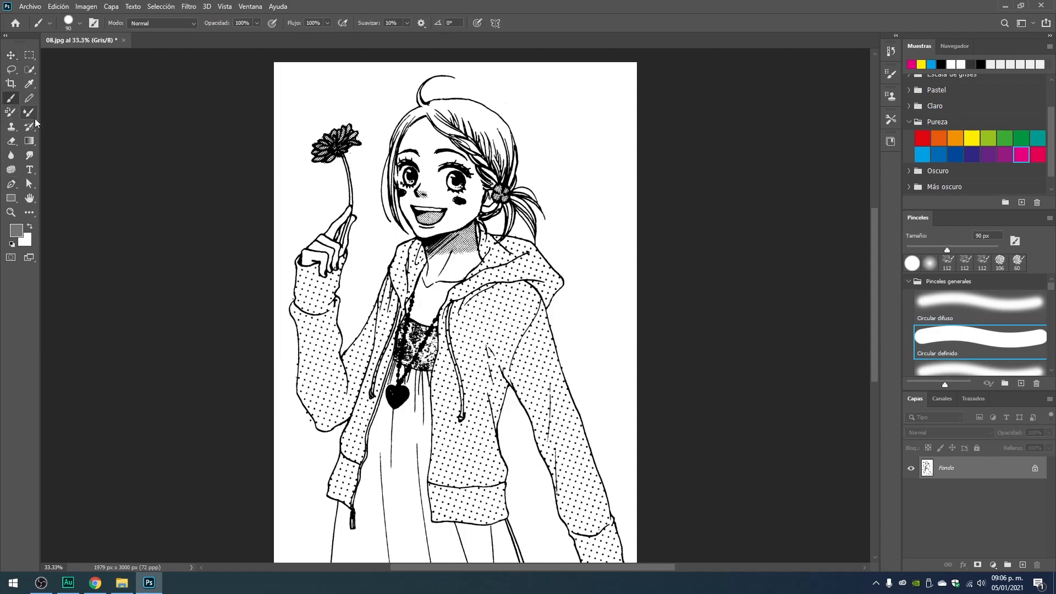
left_click_drag(315, 103, 531, 103)
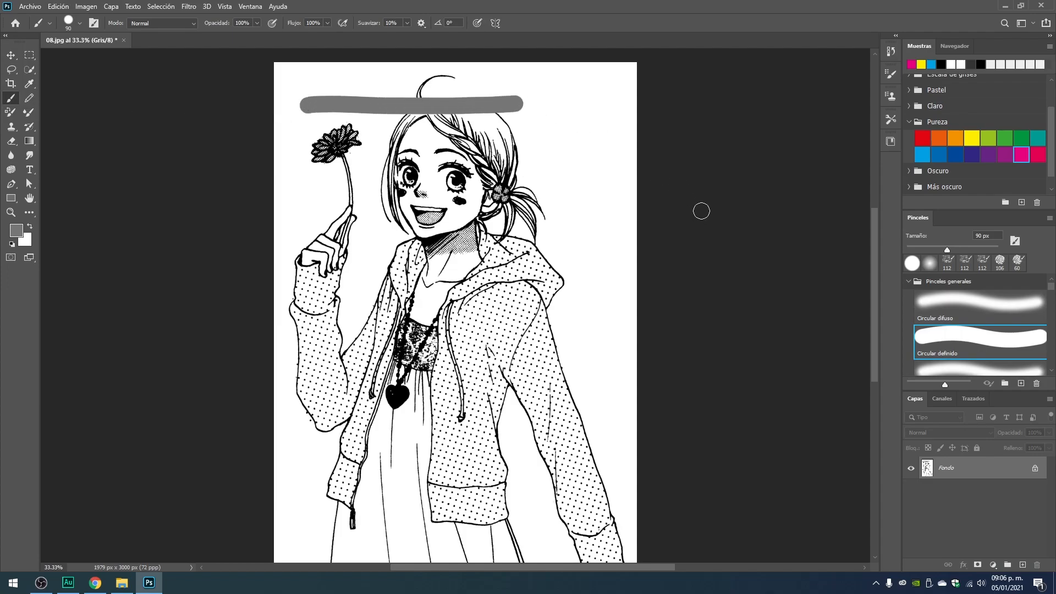
key("ctrl+z")
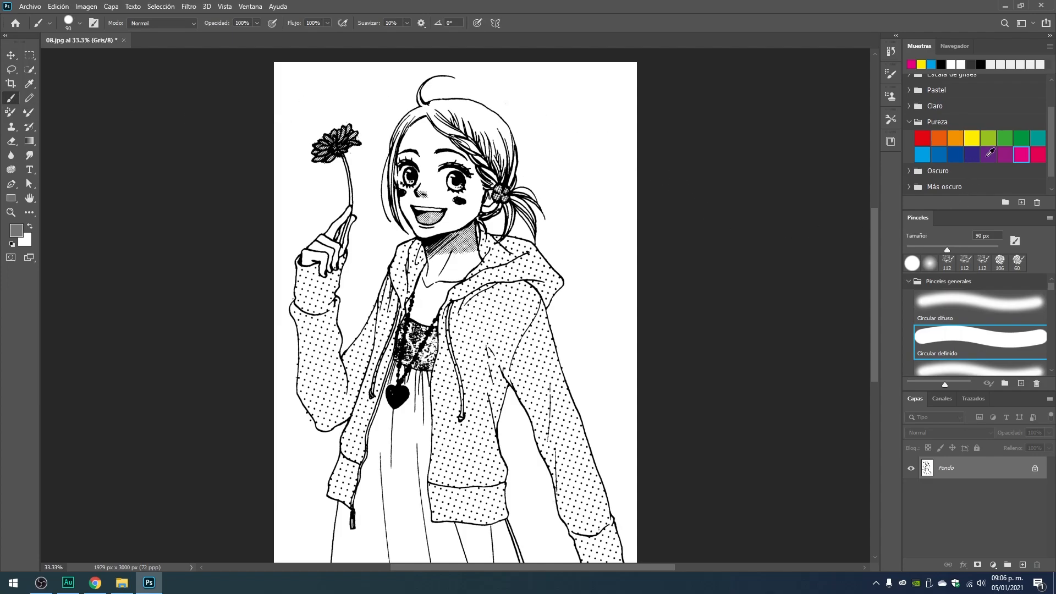
left_click(988, 155)
left_click_drag(309, 104, 439, 101)
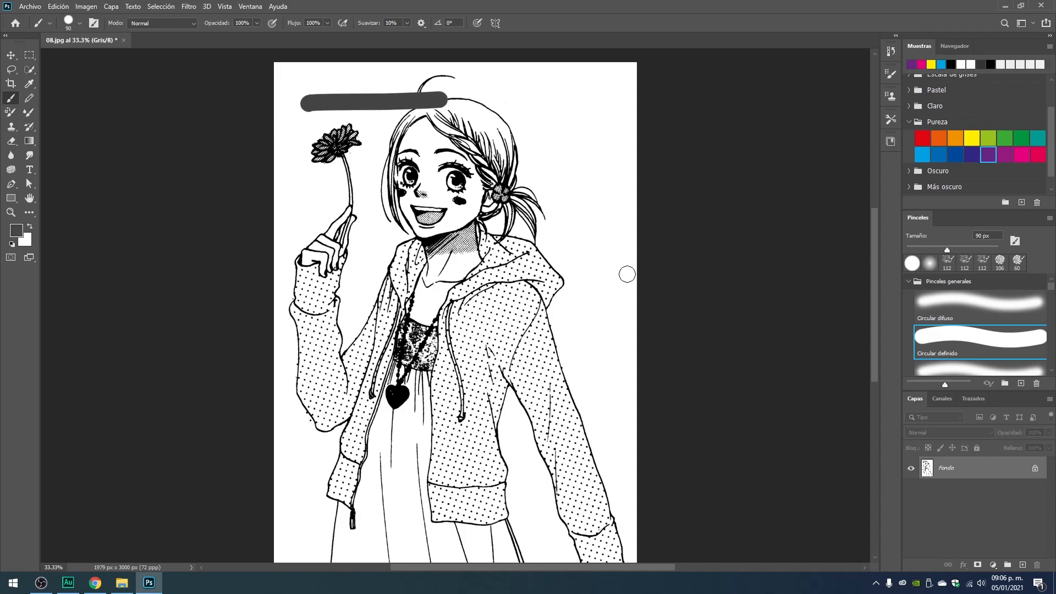
key("ctrl+z")
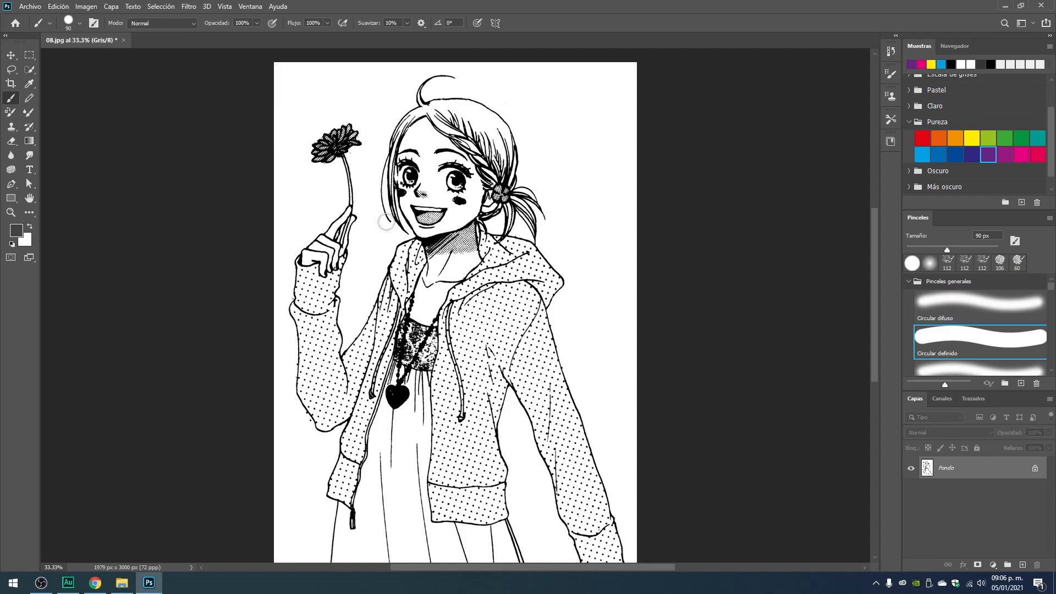
Convert the document's color mode from grayscale to RGB (Color RGB).
left_click(86, 7)
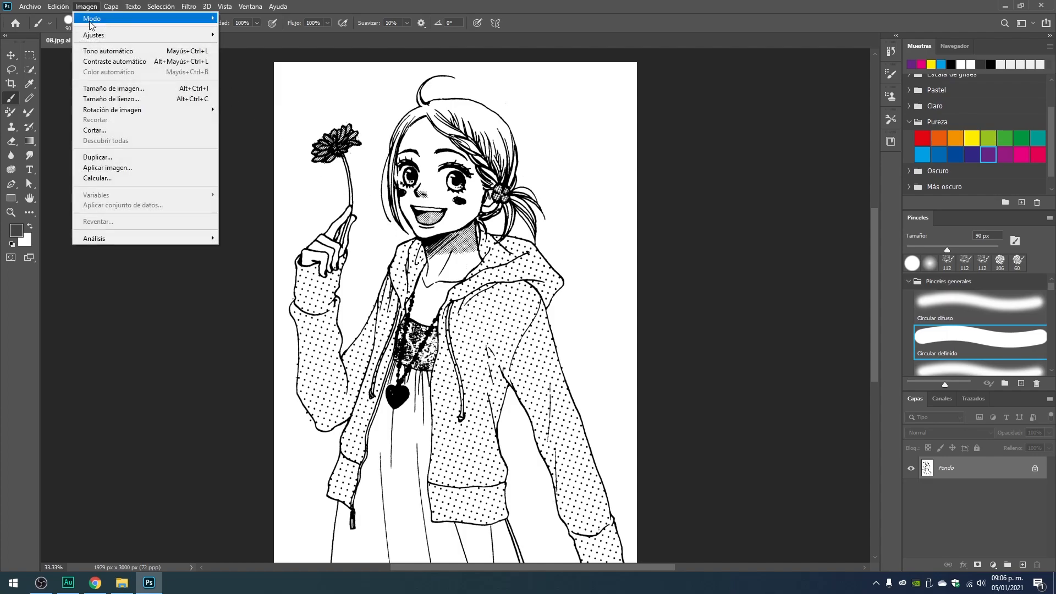
mouse_move(98, 22)
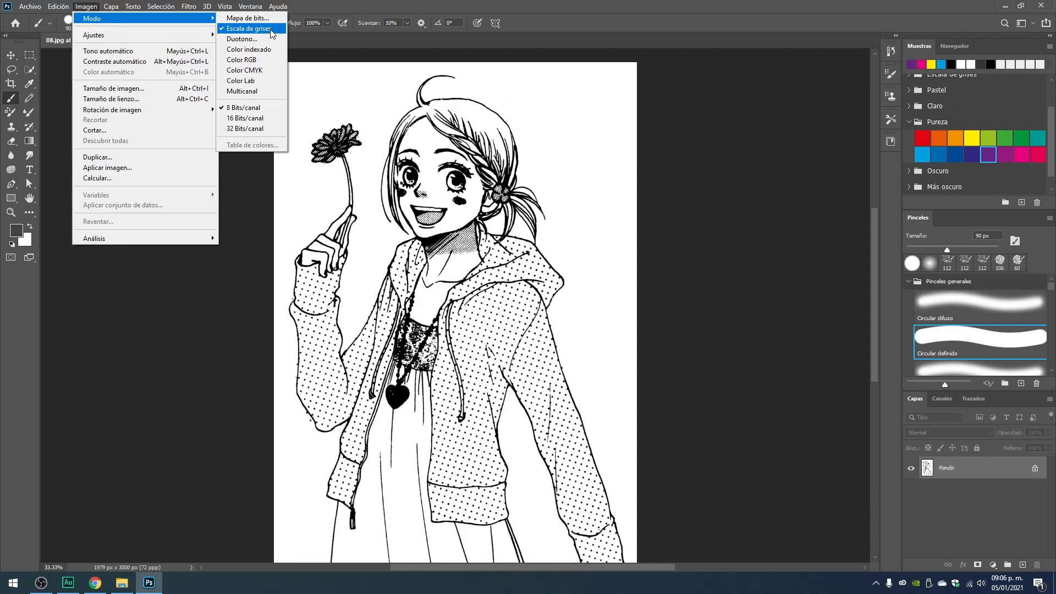
left_click(259, 60)
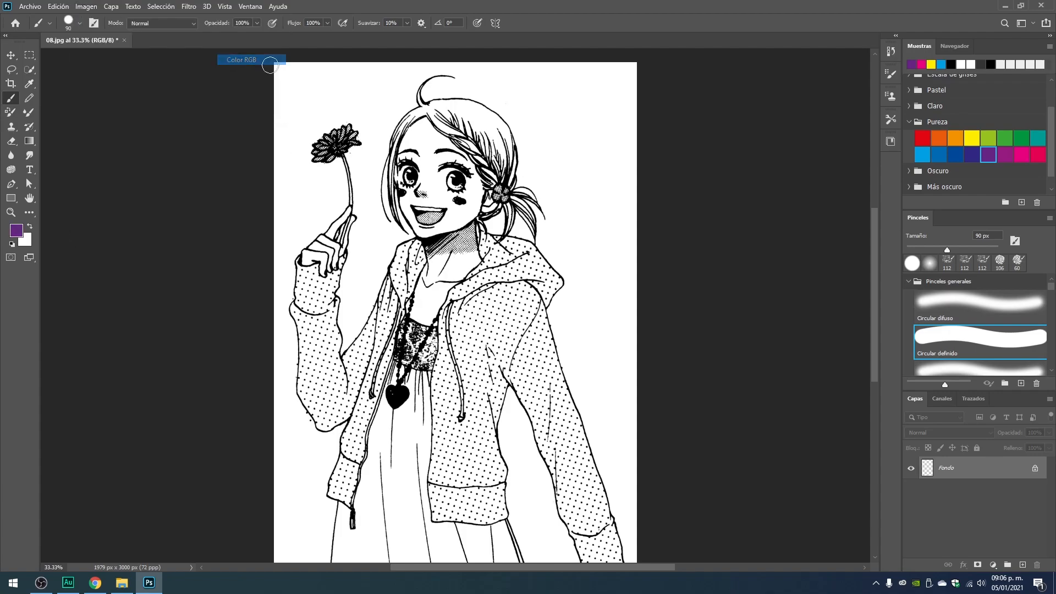
Set the dark blue Pureza swatch as the foreground color, and brush then undo a trial stroke above the hair.
left_click(972, 138)
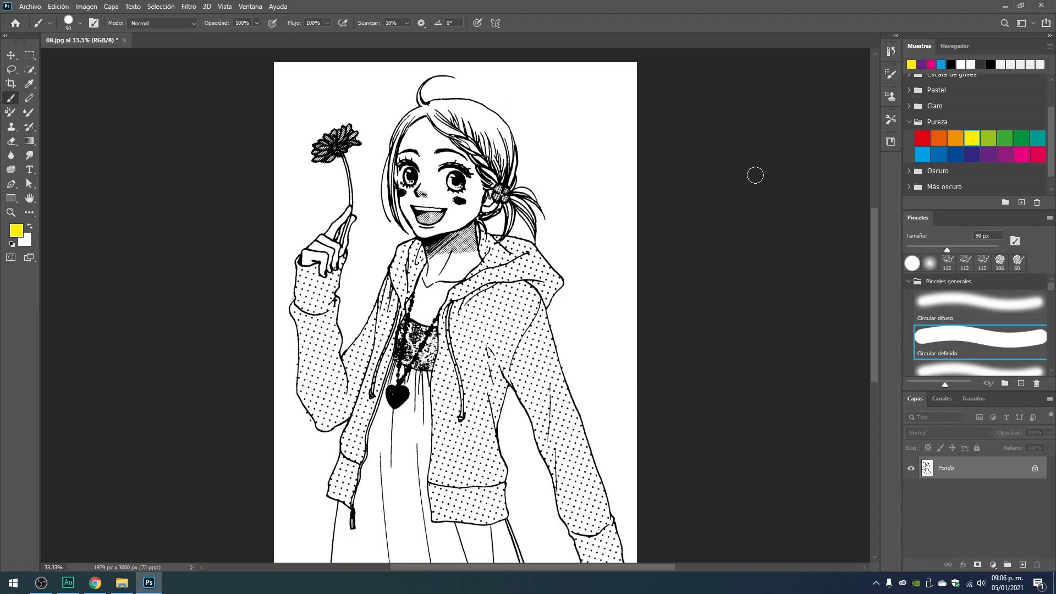
left_click(955, 154)
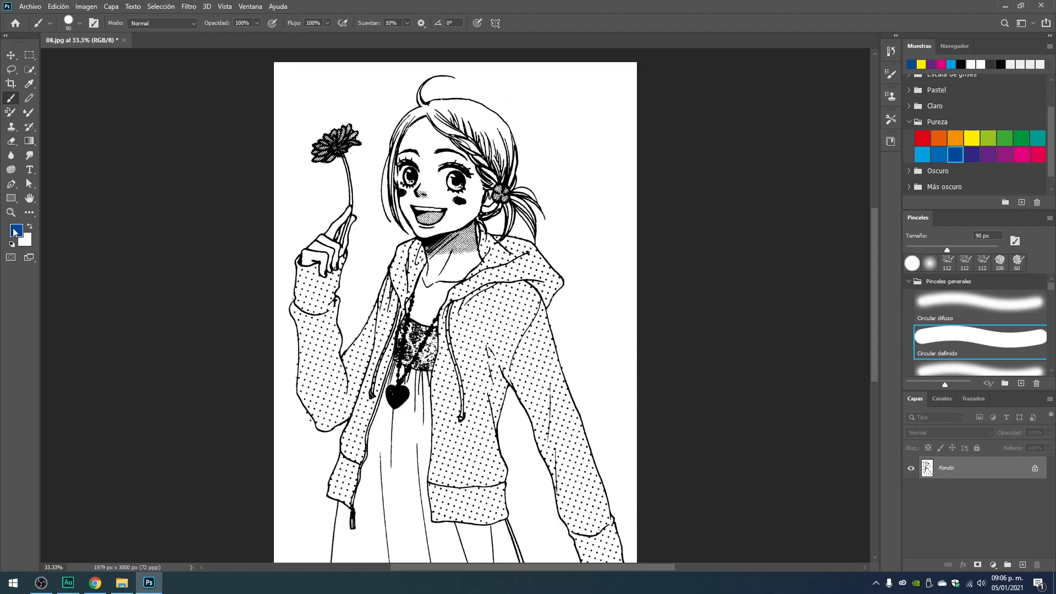
left_click_drag(314, 106, 544, 106)
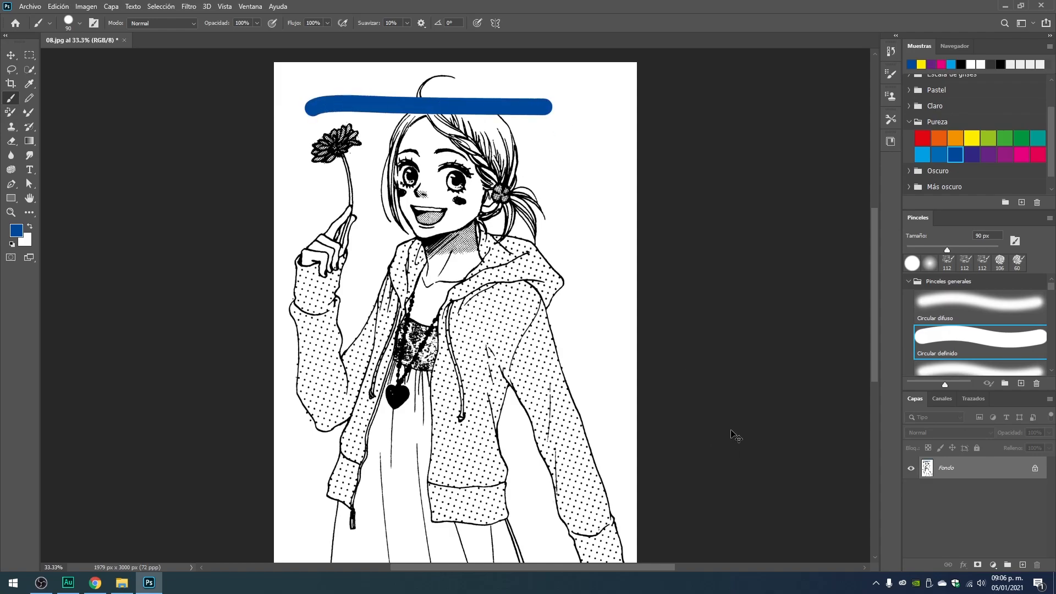
key("ctrl+z")
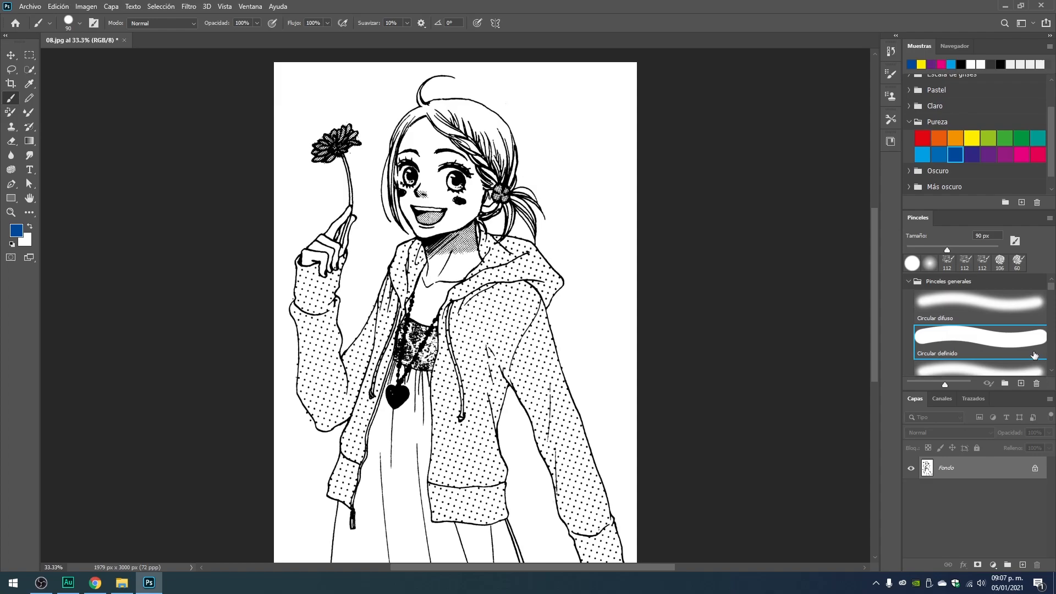
Choose the Circular difuso brush at 21% opacity and paint a soft blue patch on the chest below the neck.
left_click(987, 308)
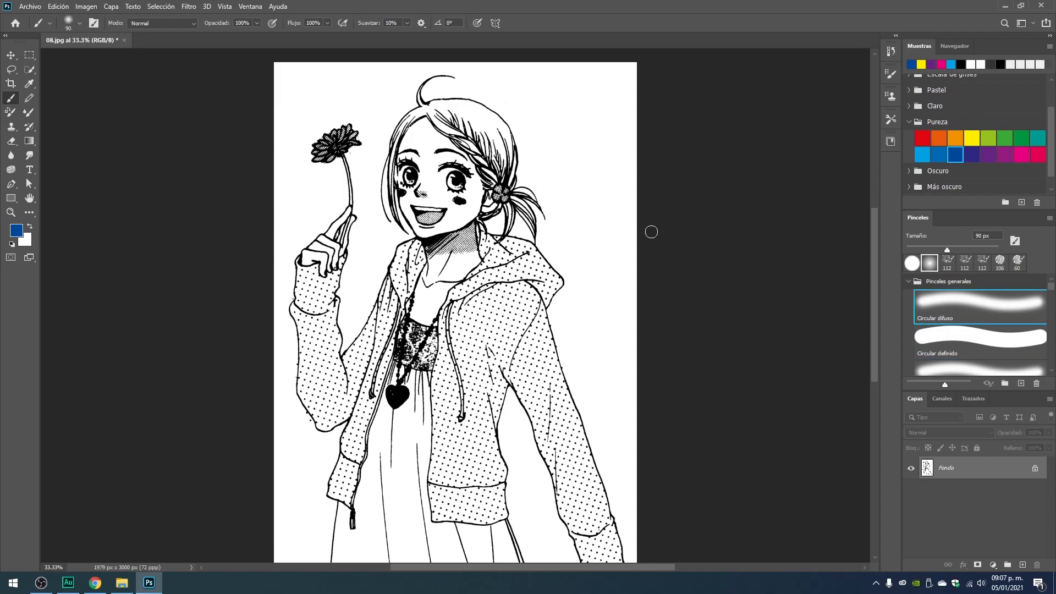
left_click(256, 23)
key("ctrl+plus")
key("ctrl+plus")
key("ctrl+plus")
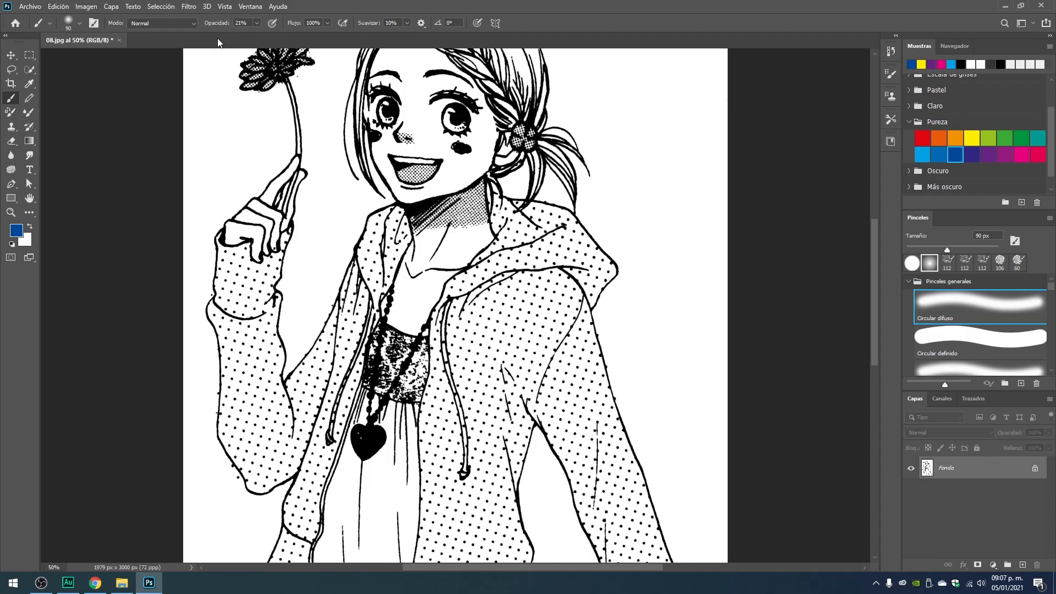
left_click_drag(454, 201, 454, 242)
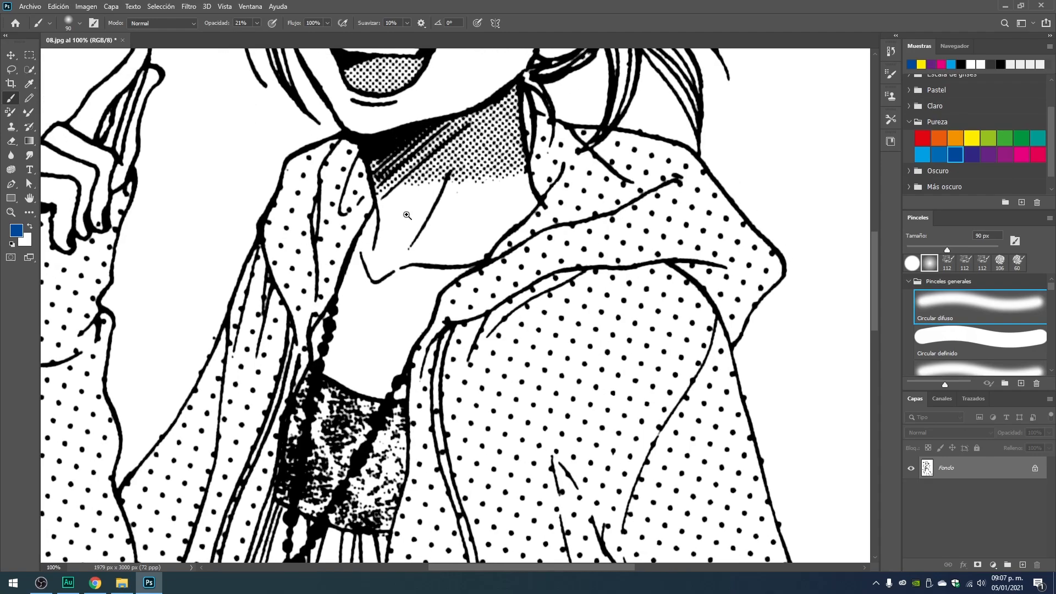
key("ctrl+plus")
mouse_move(319, 340)
left_mouse_down()
mouse_move(311, 358)
mouse_move(299, 343)
mouse_move(307, 337)
mouse_move(282, 447)
mouse_move(314, 307)
left_mouse_up()
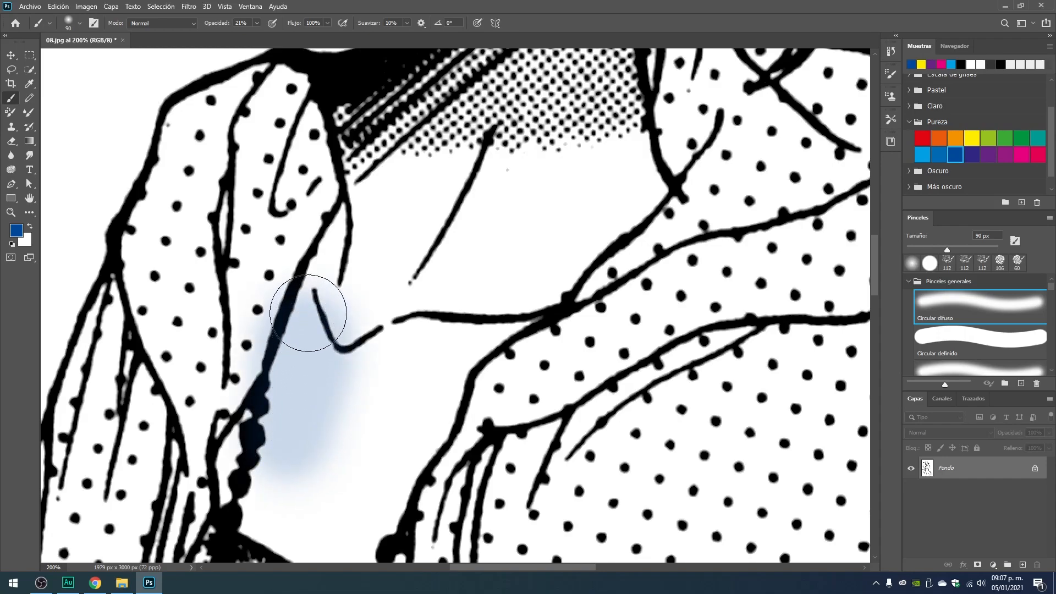
Raise the brush opacity to 92% and paint over the blue patch on the chest.
left_click(256, 22)
left_click_drag(256, 35, 295, 36)
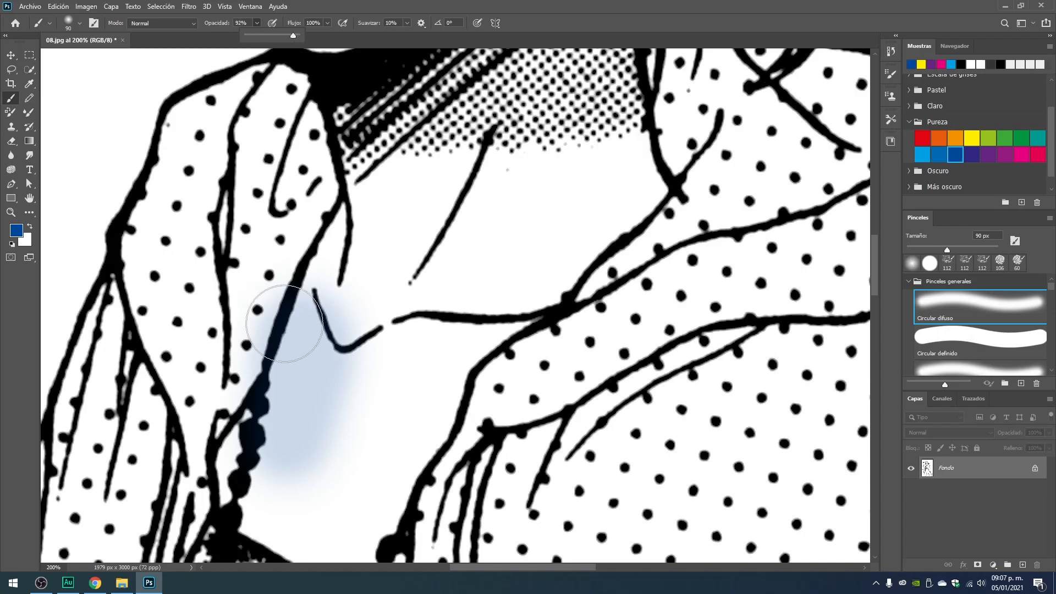
mouse_move(307, 325)
left_mouse_down()
mouse_move(290, 443)
mouse_move(273, 479)
mouse_move(291, 432)
mouse_move(305, 335)
left_mouse_up()
scroll(804, 472, "down", 6)
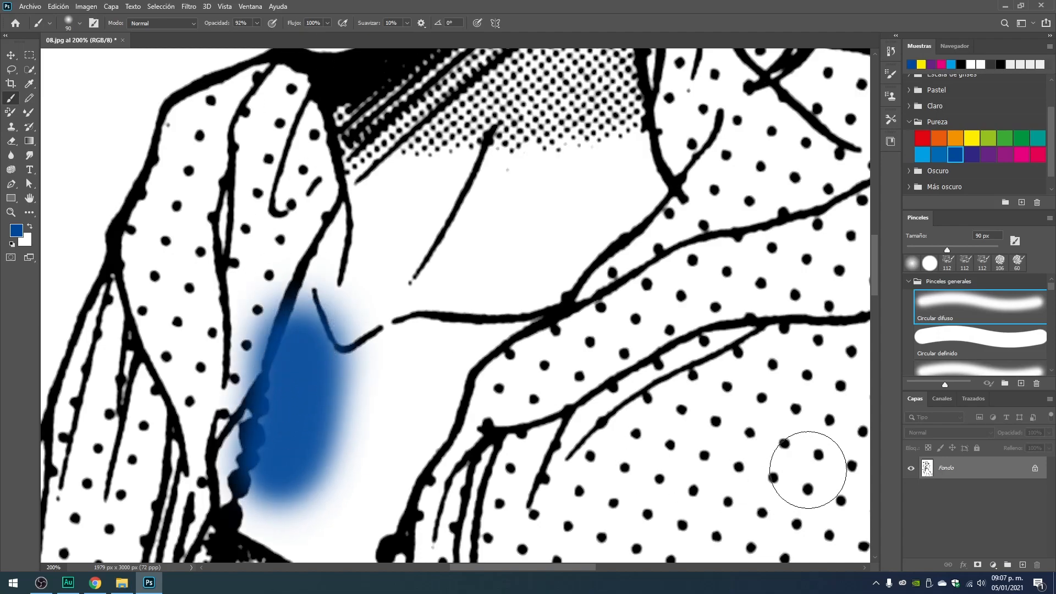
Examine how the blue patch covers the line art, both in the whole drawing and in close-up.
key("ctrl+1")
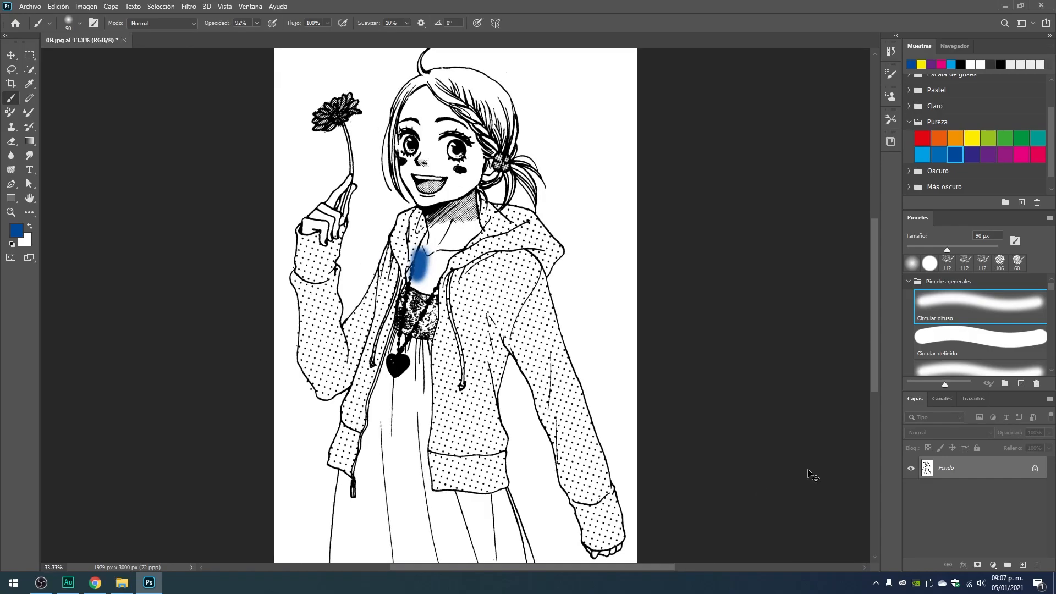
mouse_move(319, 191)
left_mouse_down()
mouse_move(426, 242)
mouse_move(374, 224)
left_mouse_up()
key("space")
left_click_drag(429, 198, 500, 323)
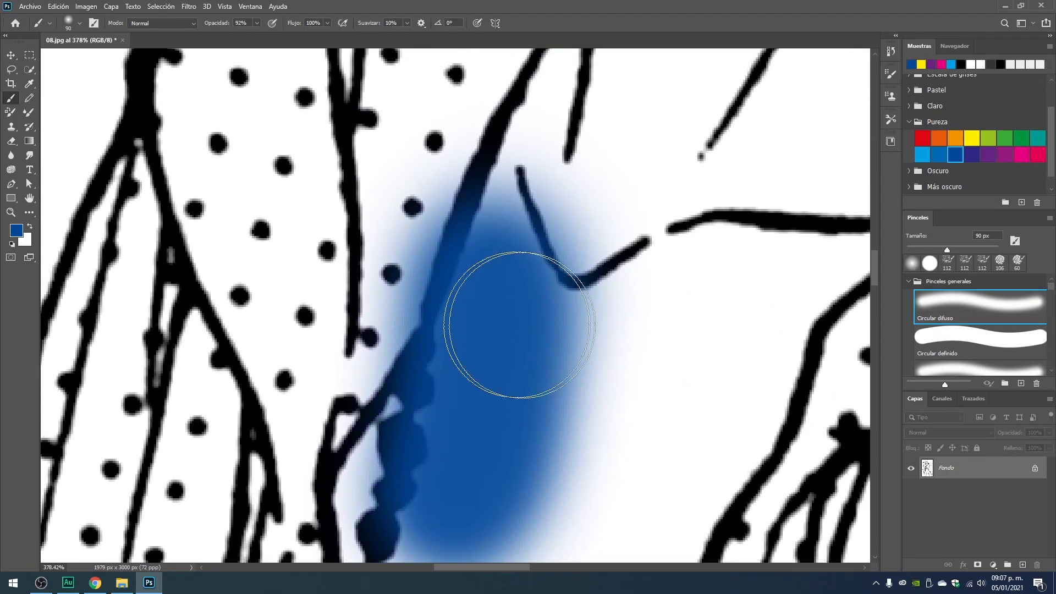
key("ctrl+1")
key("ctrl+minus")
key("ctrl+plus")
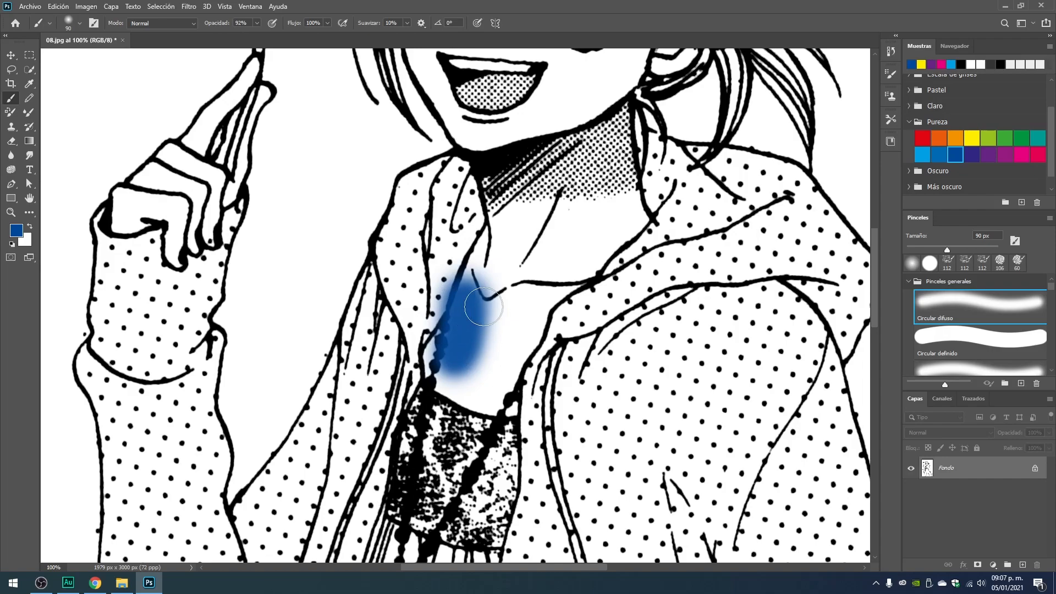
Undo the blue brush strokes on the chest and return to the Move tool.
key("ctrl+z")
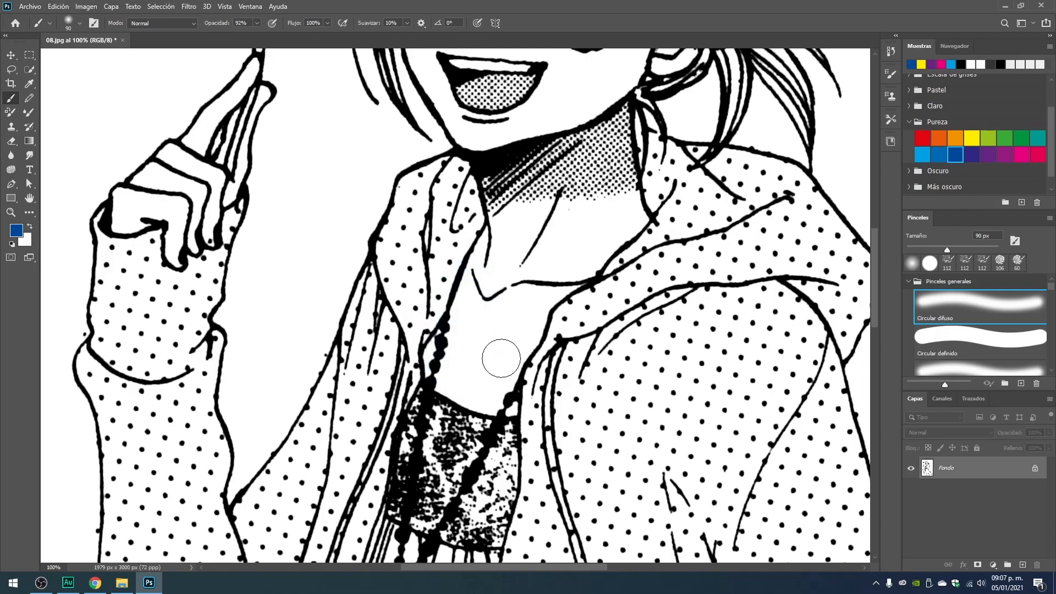
left_click(16, 57)
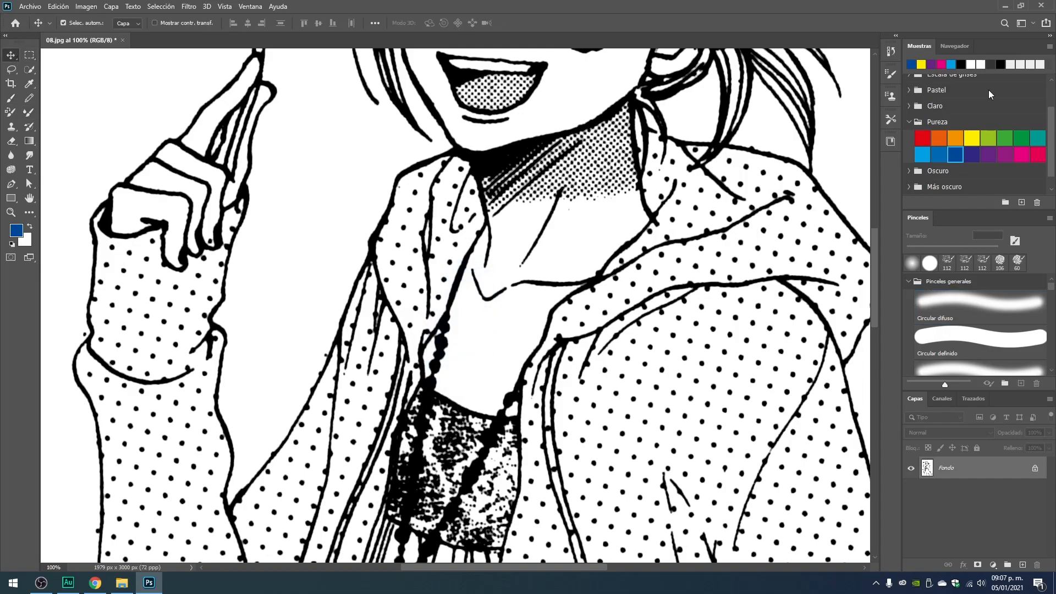
key("ctrl+minus")
key("ctrl+minus")
key("ctrl+minus")
key("ctrl+minus")
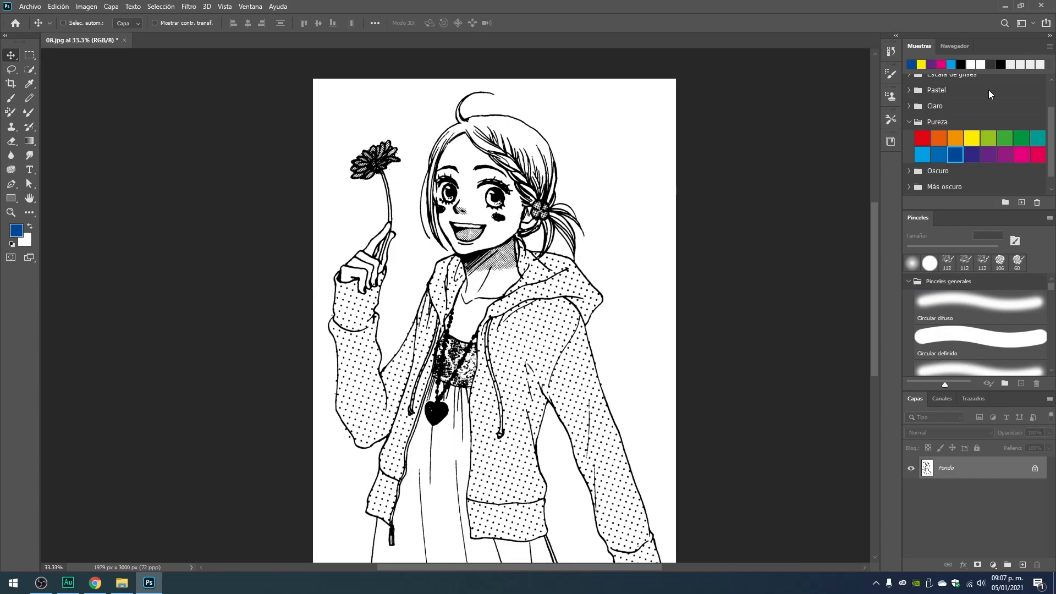
key("ctrl+plus")
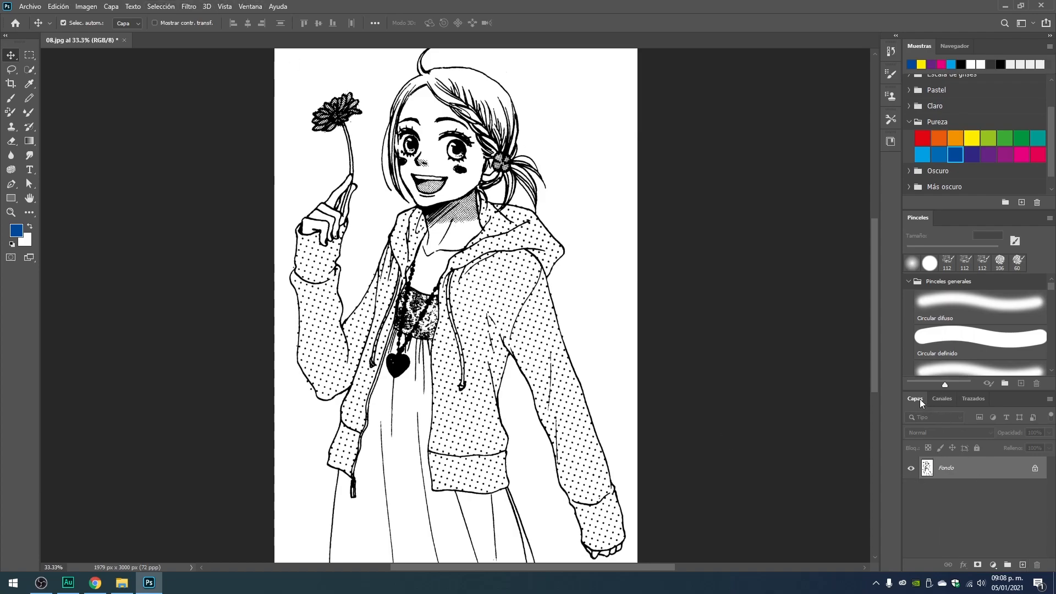
Move Capas to the end of its panel group, detach it as a floating panel beside the drawing, and make it taller.
mouse_move(919, 400)
left_mouse_down()
mouse_move(817, 305)
mouse_move(677, 144)
mouse_move(909, 448)
mouse_move(920, 400)
left_mouse_up()
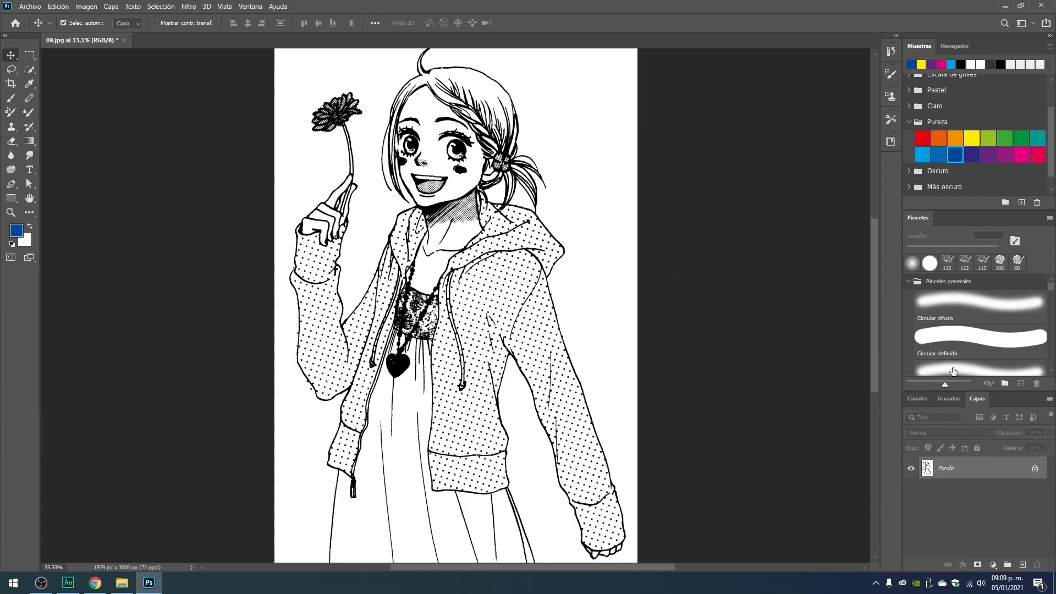
left_click(251, 8)
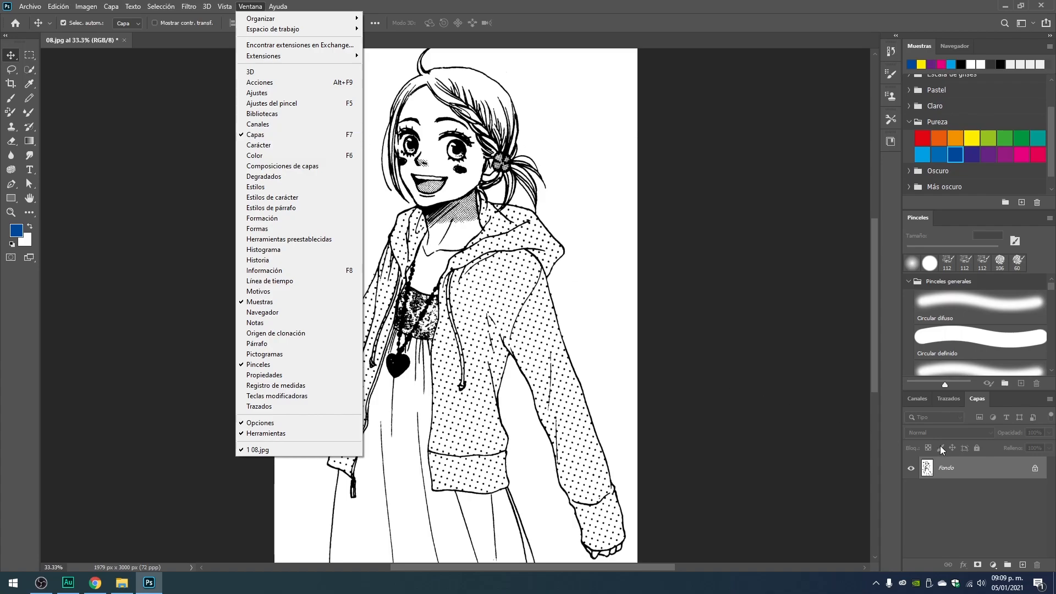
left_click(970, 403)
left_click_drag(973, 397, 688, 91)
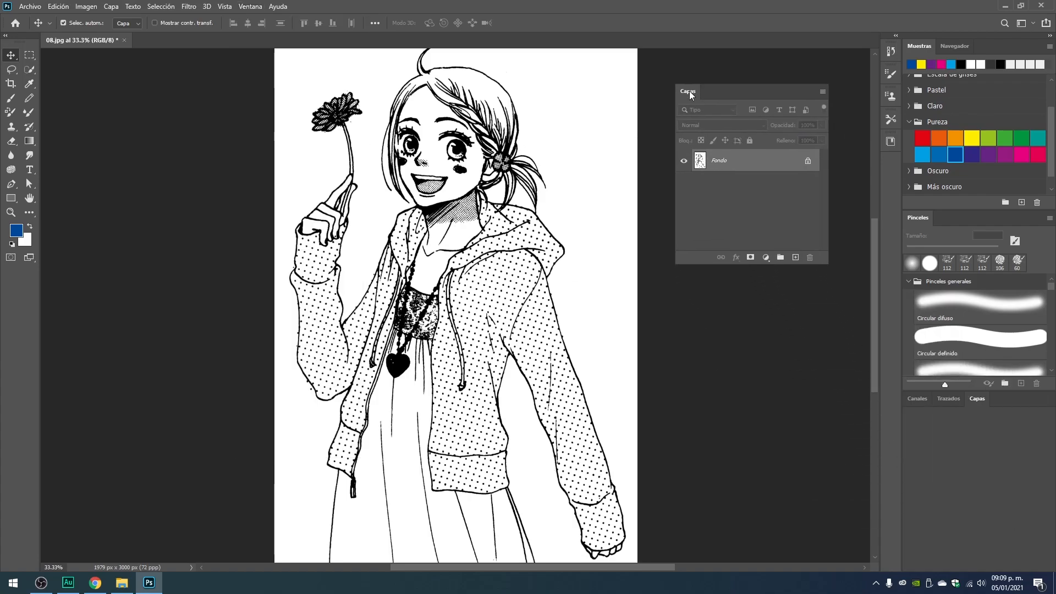
left_click_drag(751, 212, 742, 329)
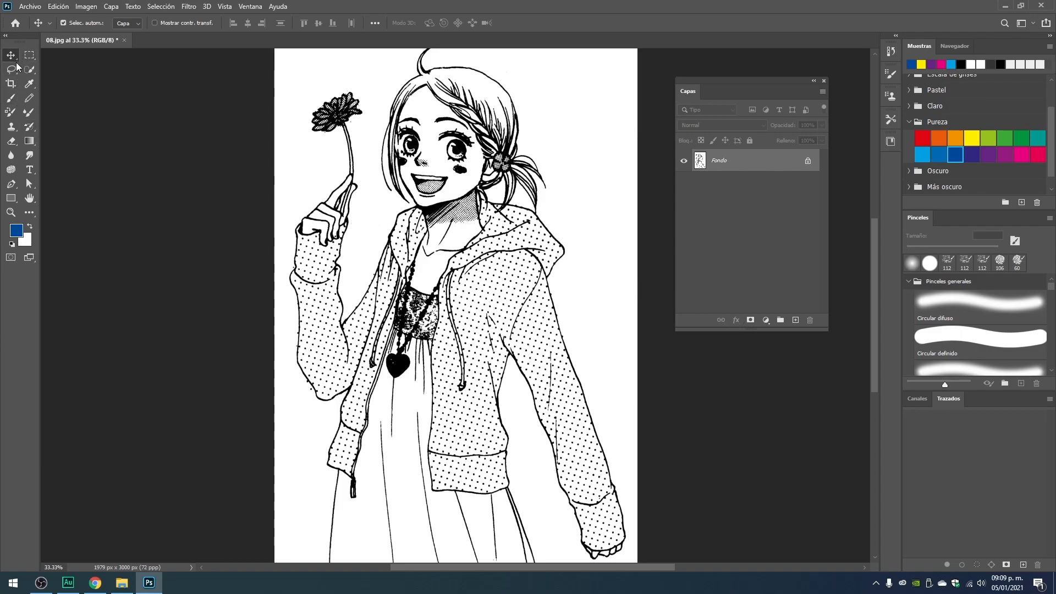
Use the Magic Wand to select the black of the larger eye, and add the eyelash and connected hair lines to the selection.
right_click(30, 67)
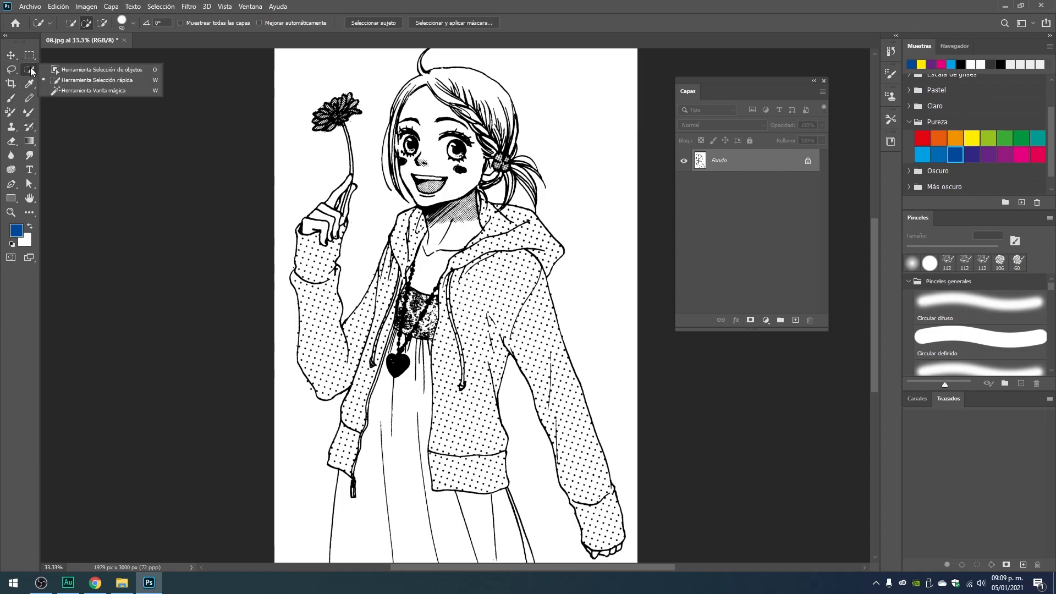
left_click(71, 91)
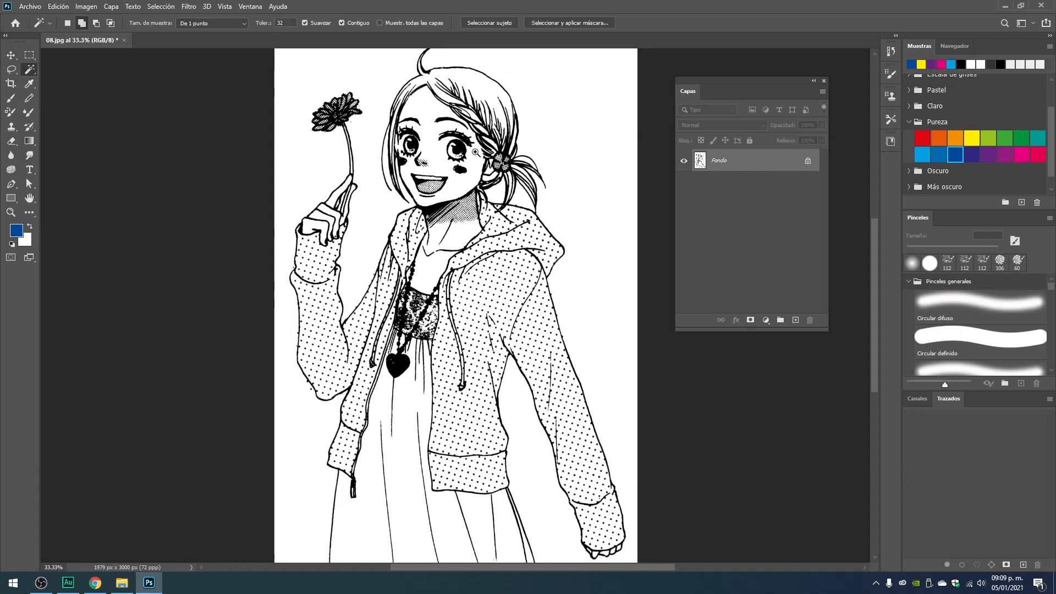
left_click(411, 138, "ctrl")
left_click(511, 156, "ctrl")
left_click(500, 156, "ctrl")
left_click(497, 157, "ctrl")
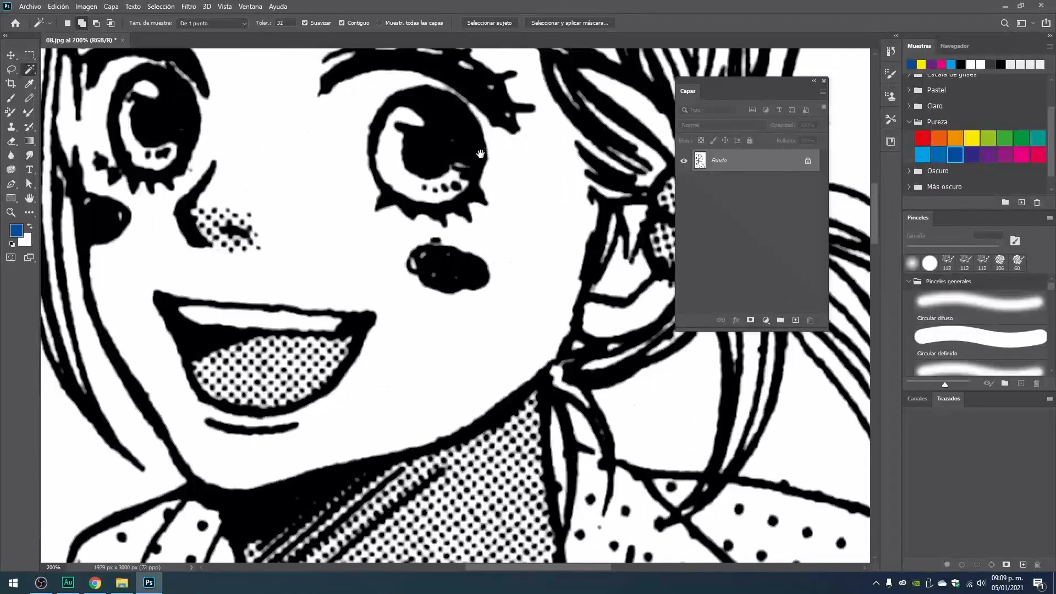
left_click_drag(481, 150, 458, 233)
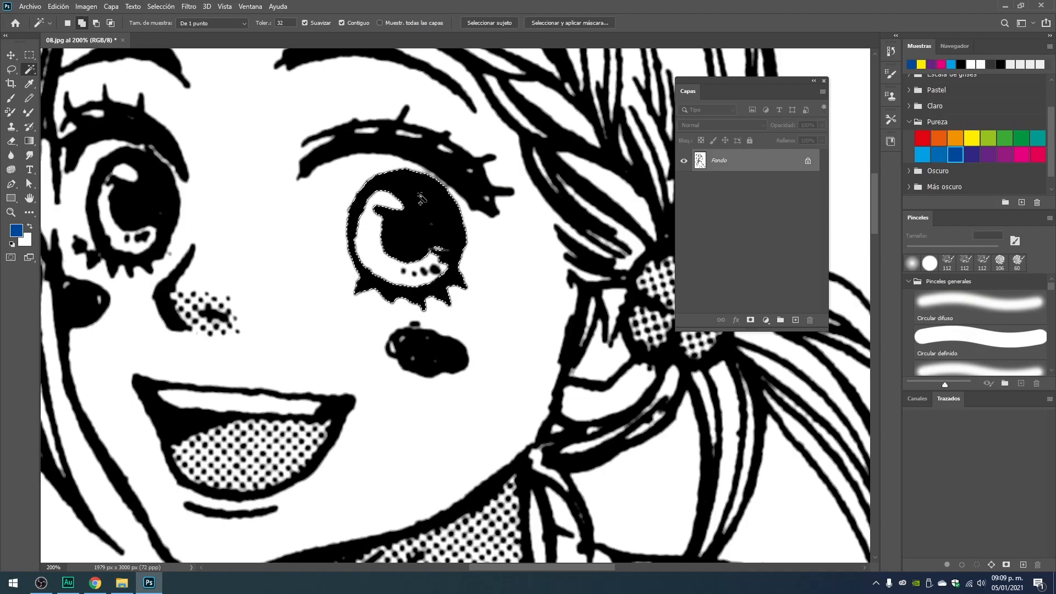
left_click(83, 26)
left_click(381, 145)
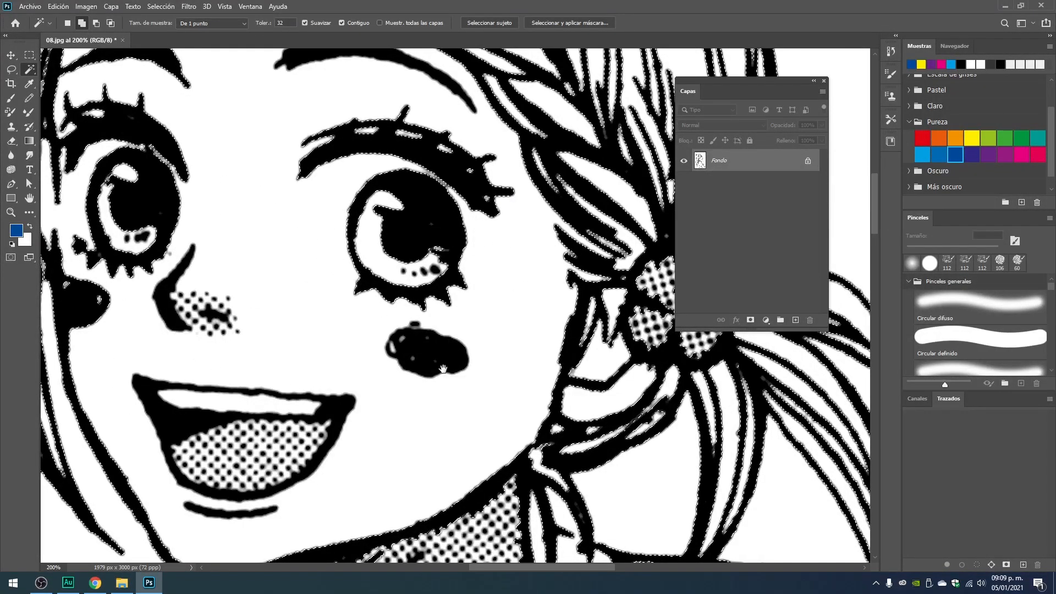
Extend the selection to all similar black areas across the drawing.
scroll(464, 219, "down", 5)
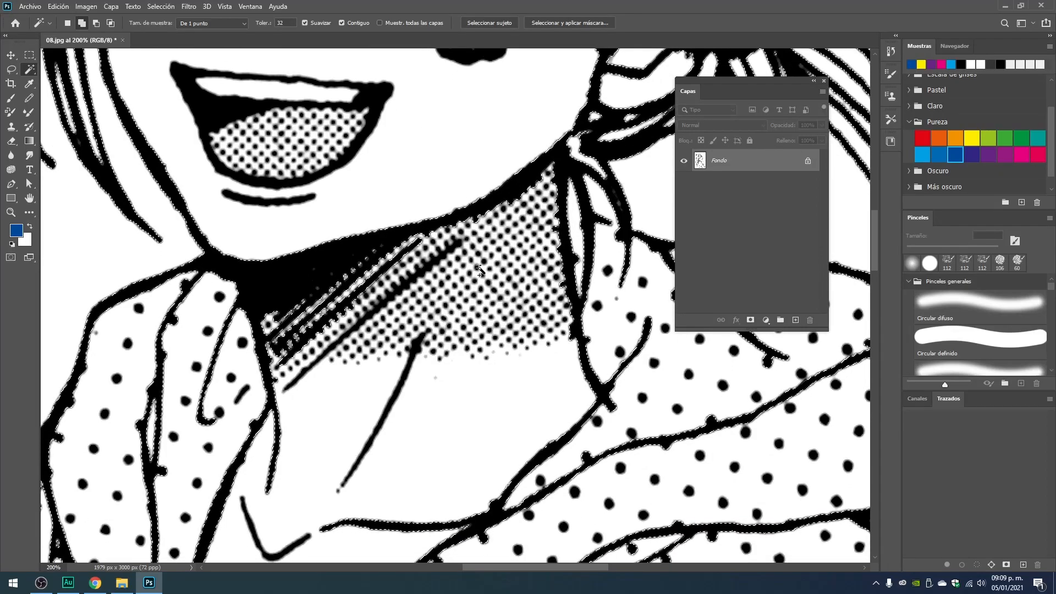
scroll(380, 242, "up", 6)
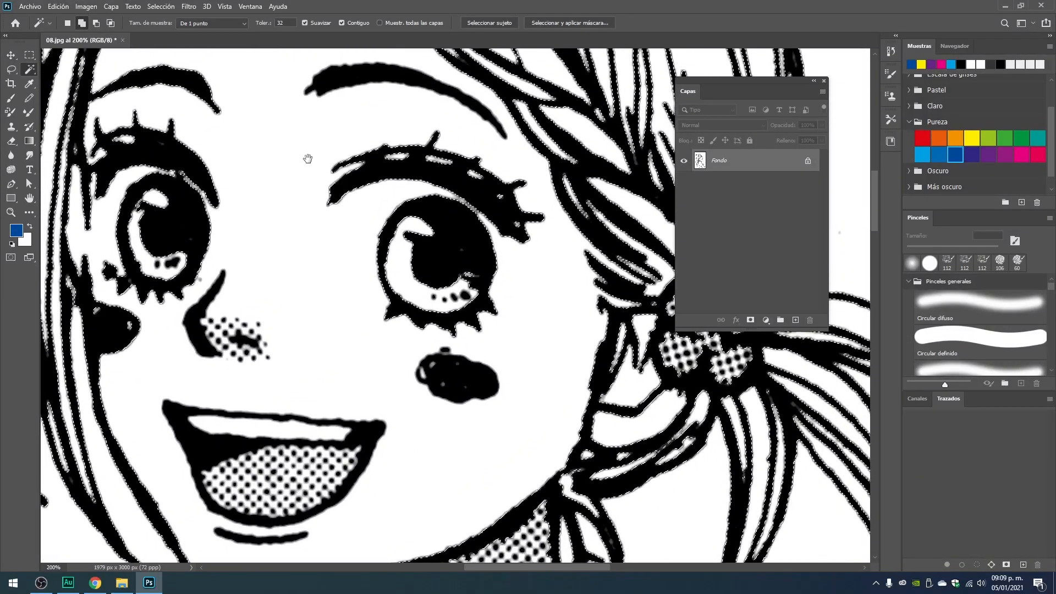
left_click_drag(307, 159, 316, 192)
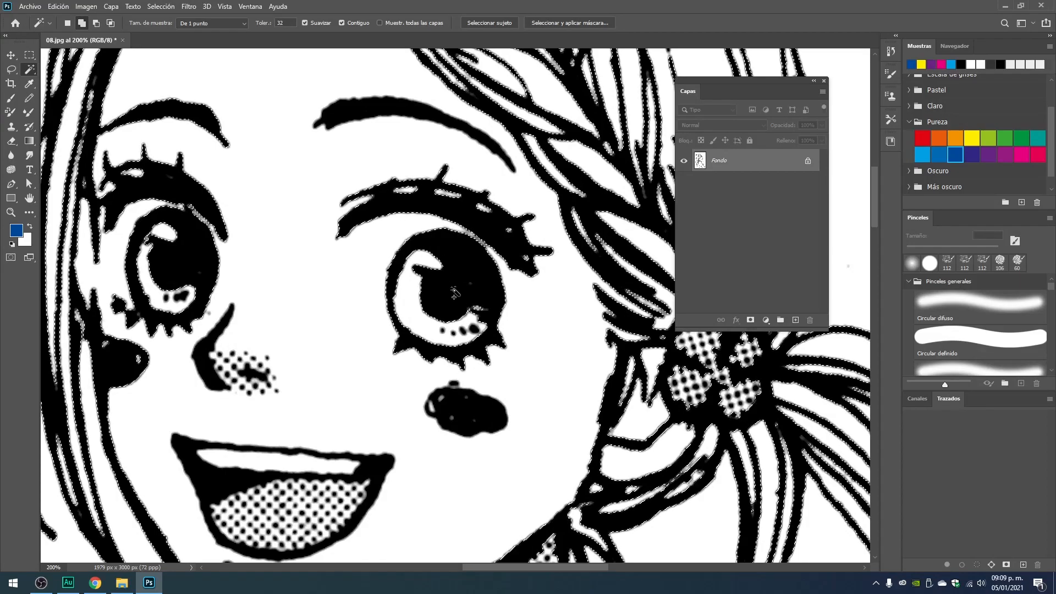
left_click(162, 7)
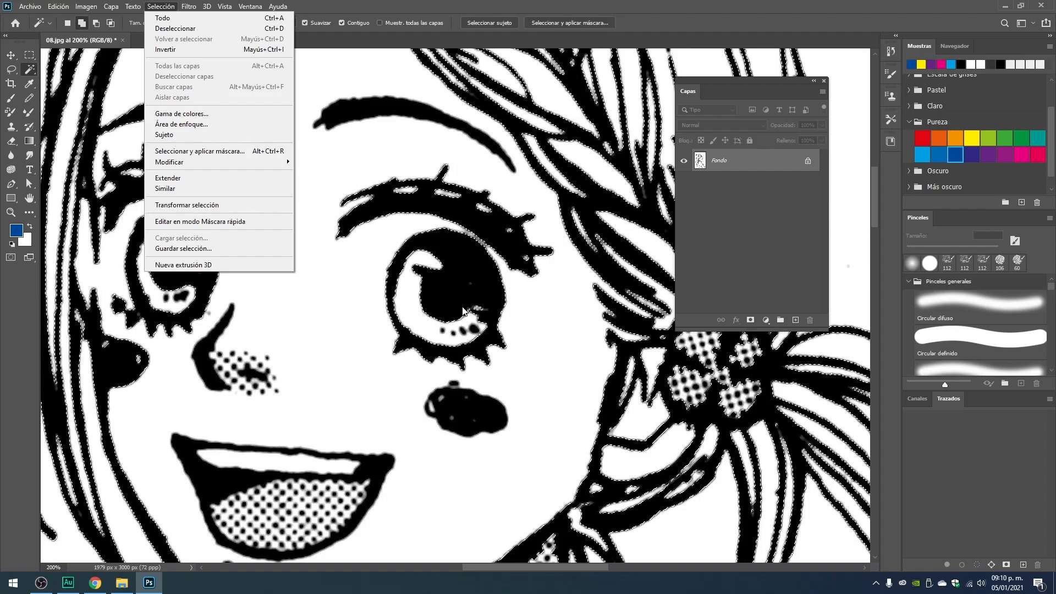
left_click(199, 190)
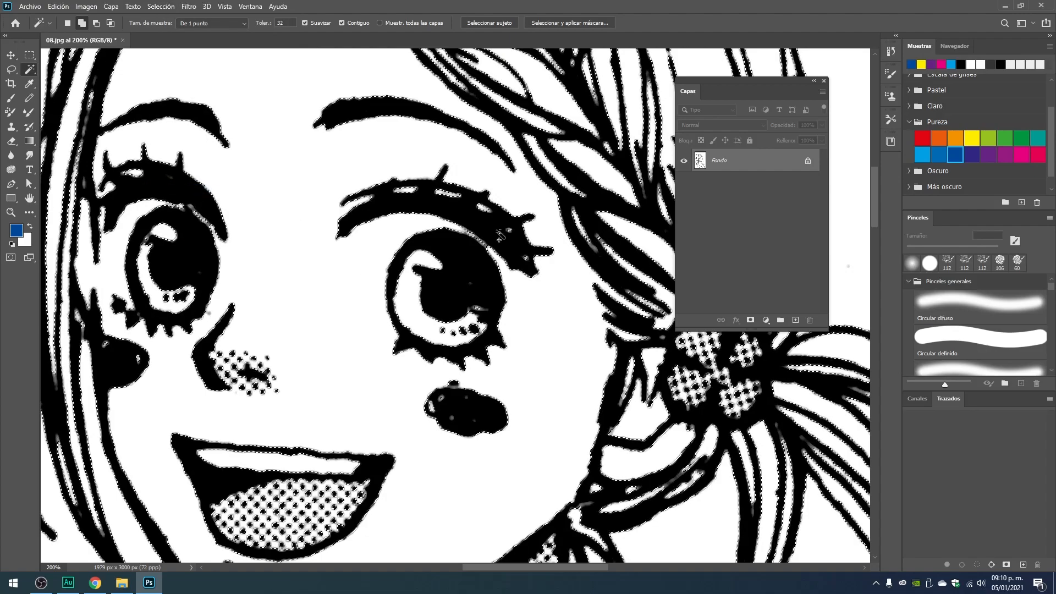
Examine how the selection follows the line art and dot screentones, from the face down to the jacket and in the whole drawing.
key("ctrl+minus")
key("ctrl+minus")
key("ctrl+minus")
key("ctrl+minus")
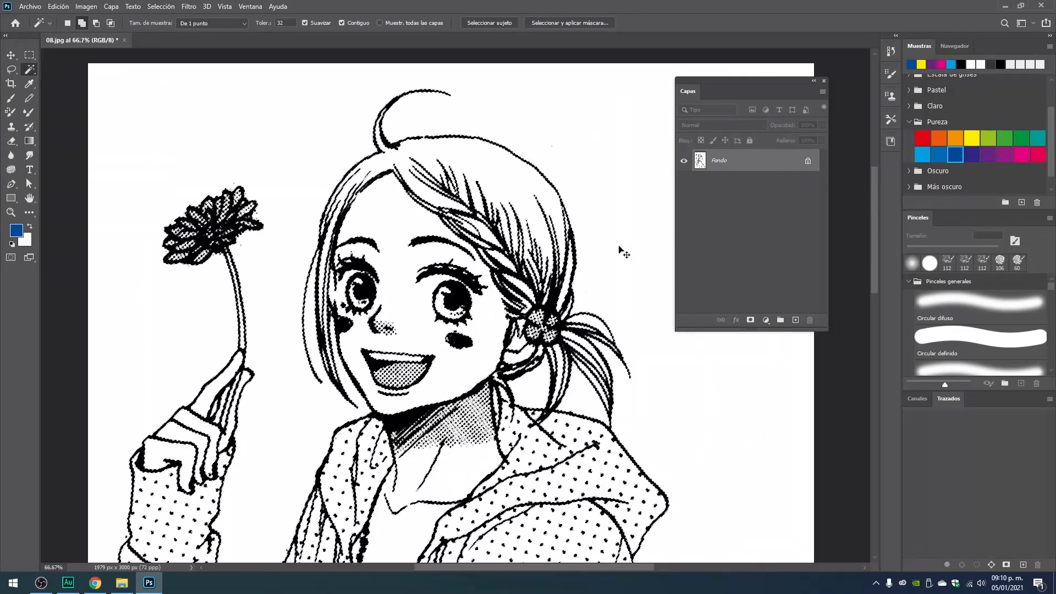
key("ctrl+minus")
key("ctrl+plus")
key("ctrl+plus")
key("ctrl+plus")
key("ctrl+plus")
key("ctrl+plus")
key("ctrl+plus")
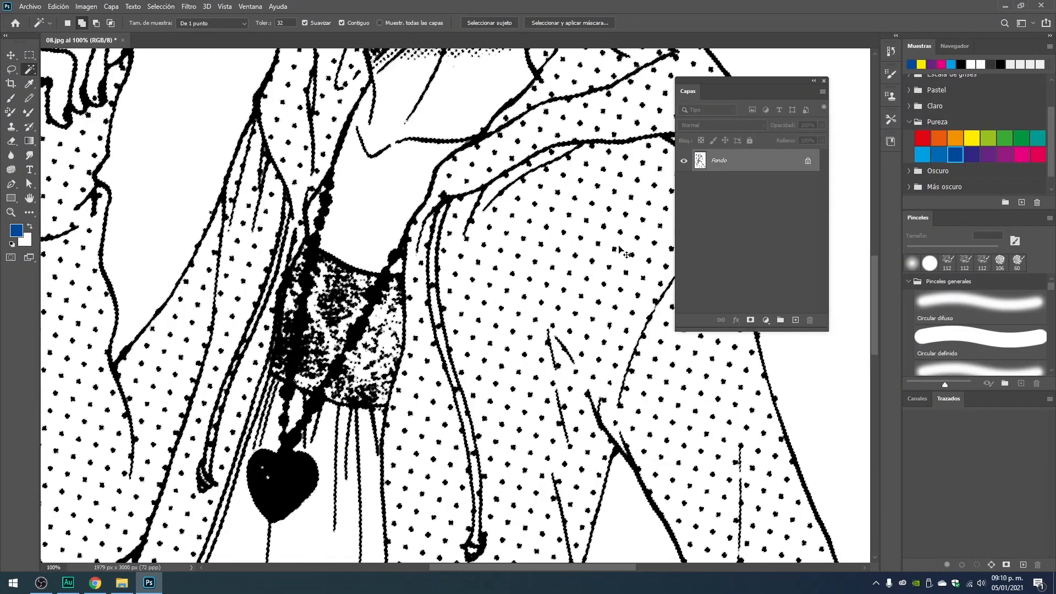
left_click_drag(265, 99, 355, 545)
left_click_drag(355, 154, 374, 511)
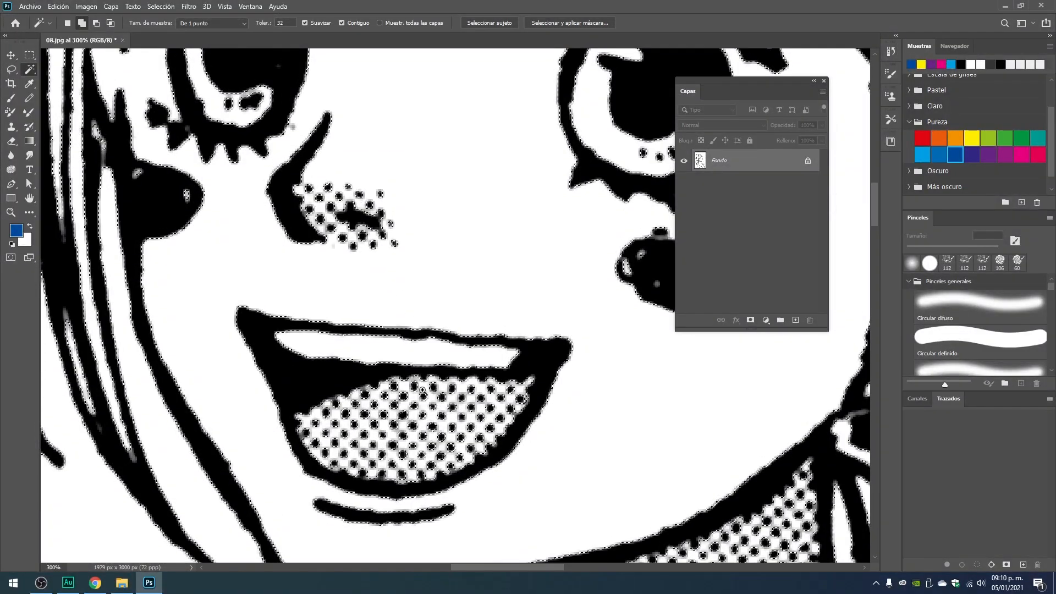
scroll(435, 382, "up", 2)
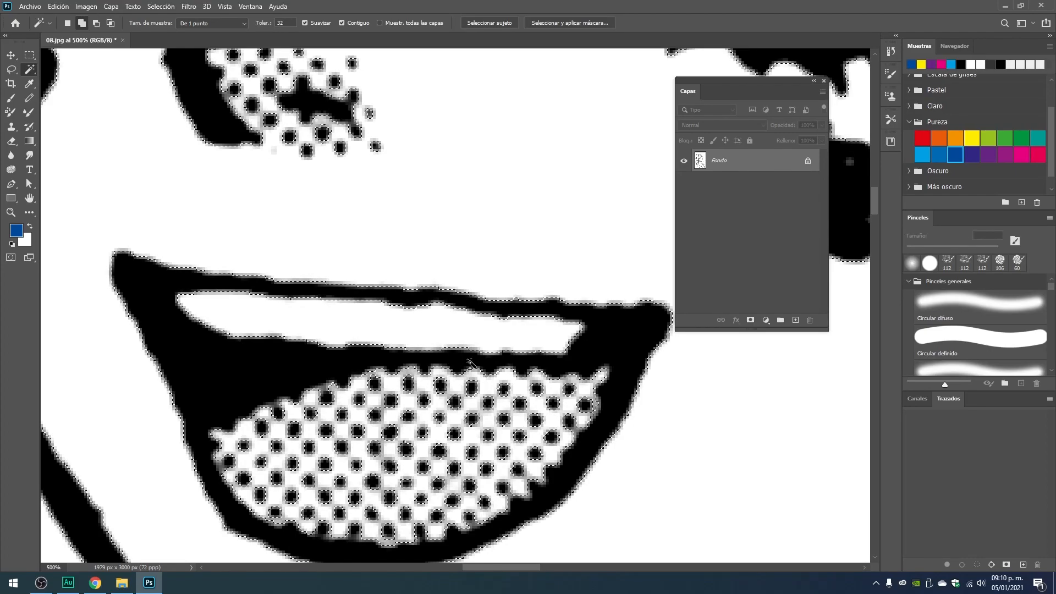
key("ctrl+minus")
key("ctrl+minus")
key("ctrl+minus")
key("ctrl+minus")
left_click_drag(368, 119, 335, 256)
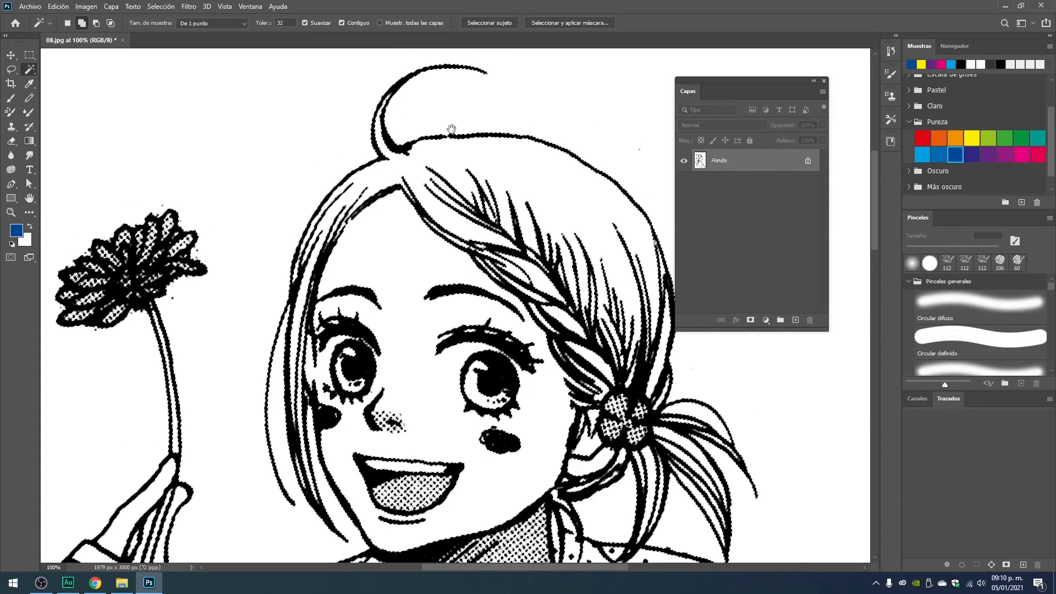
left_click_drag(483, 291, 424, 250)
left_click(466, 226)
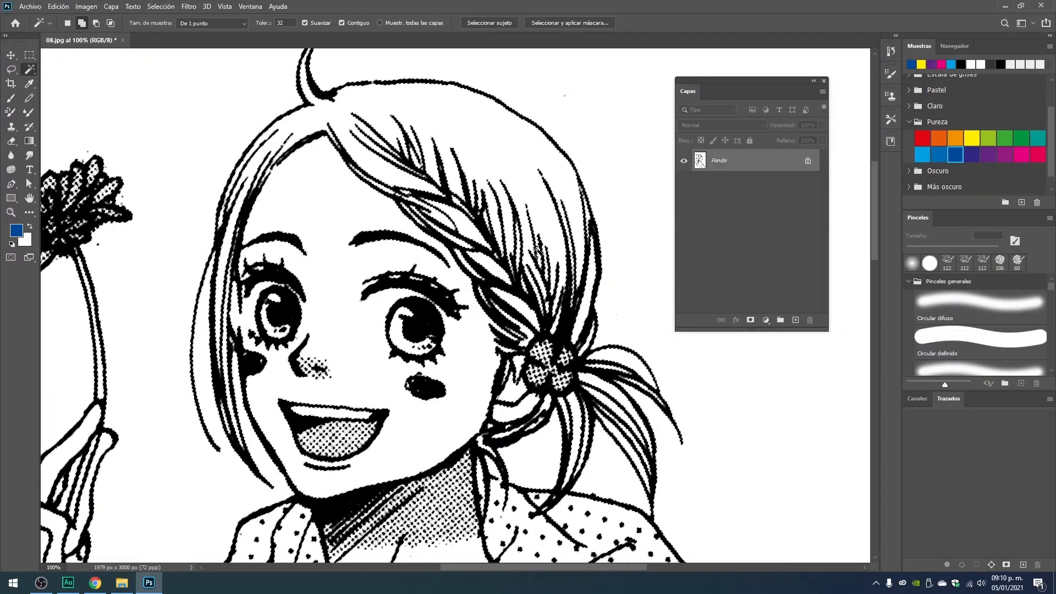
scroll(399, 354, "down", 5)
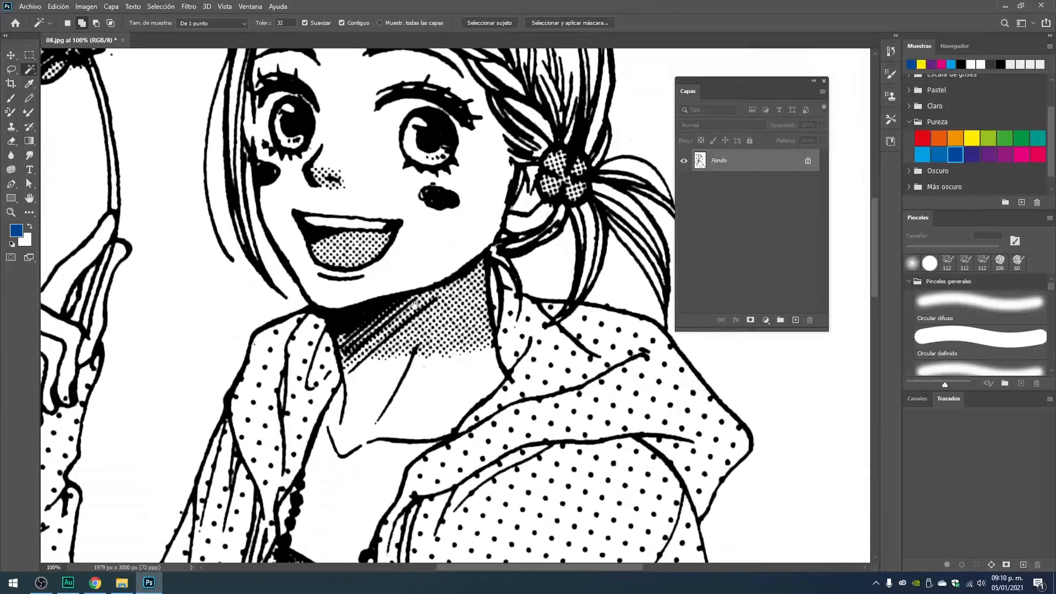
scroll(399, 354, "down", 4)
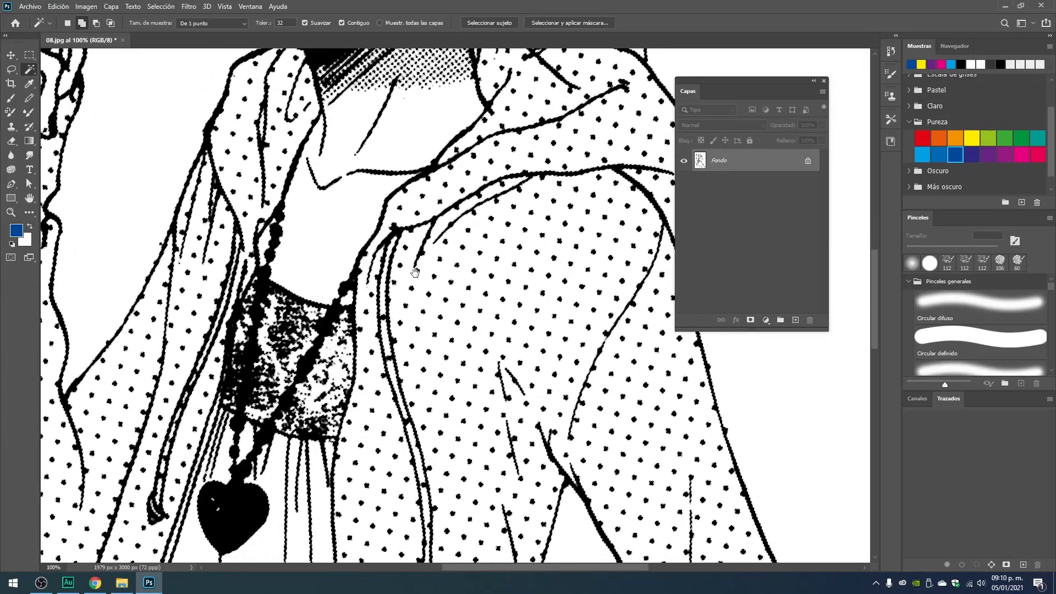
scroll(388, 304, "down", 5)
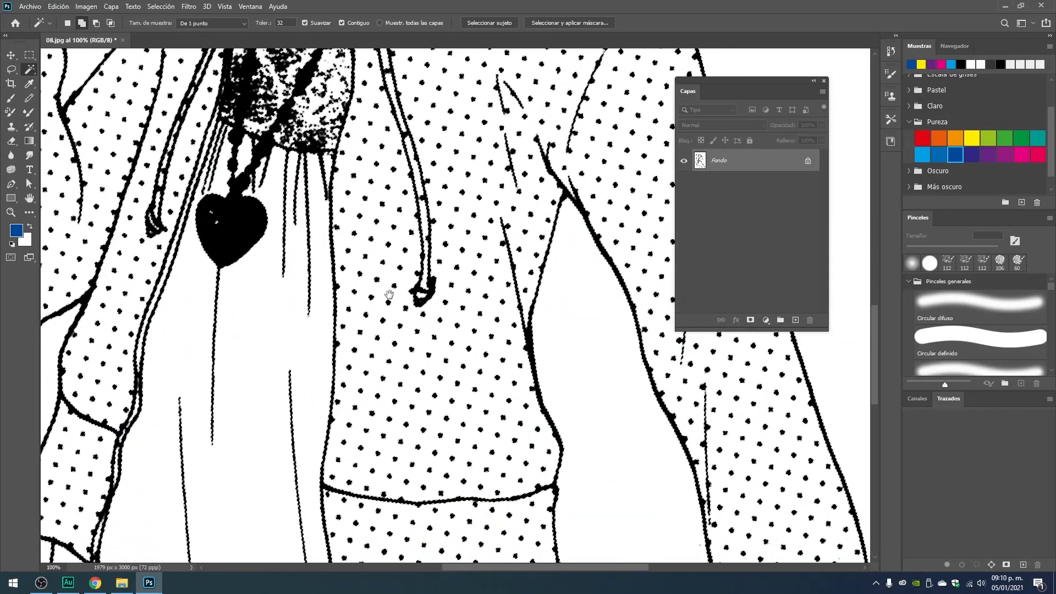
left_click_drag(489, 383, 465, 445)
scroll(440, 199, "up", 10)
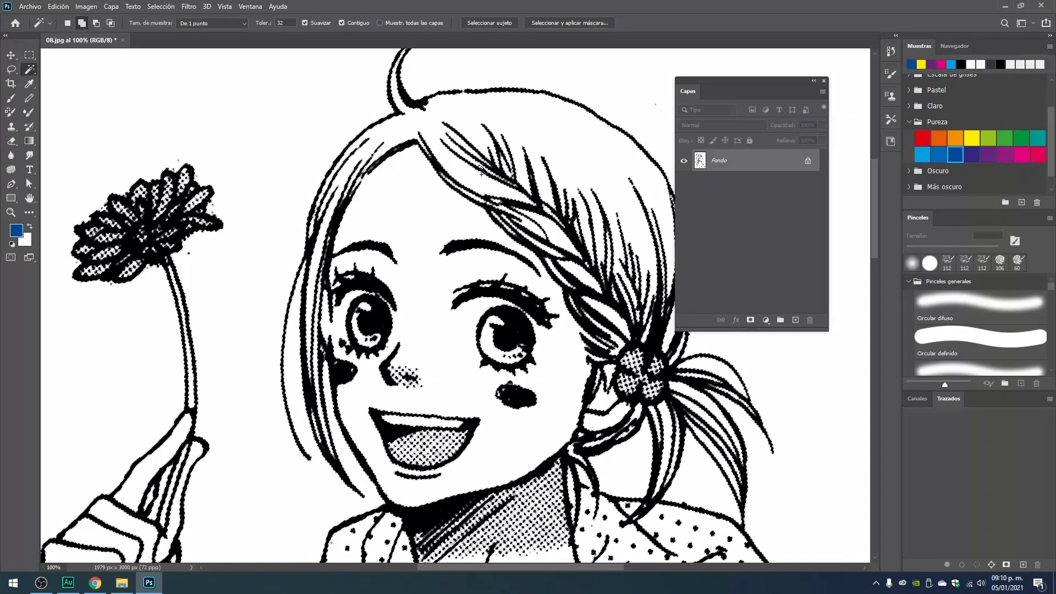
left_click_drag(463, 368, 419, 197)
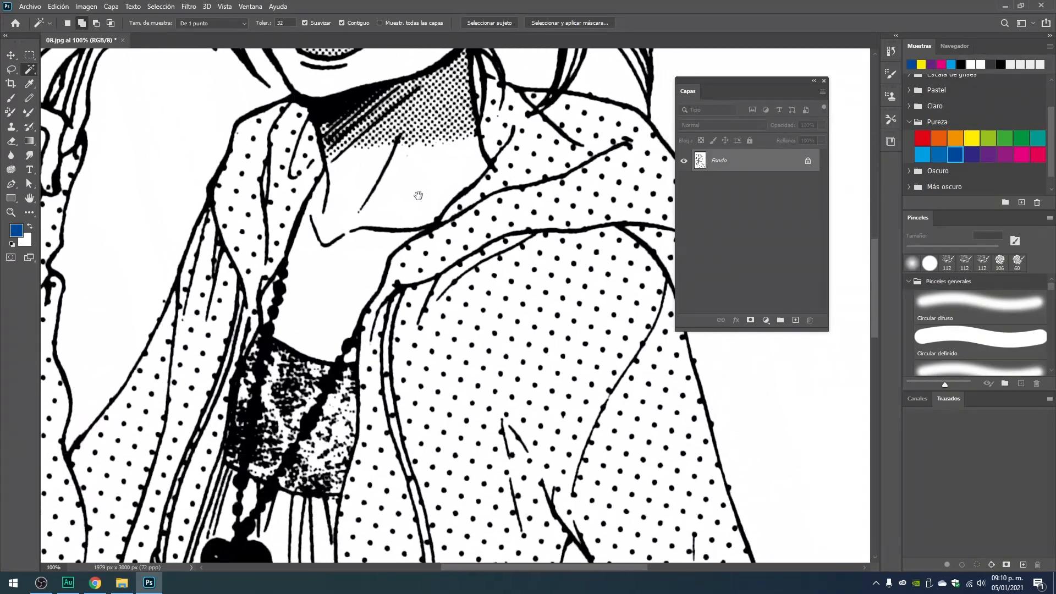
key("ctrl+minus")
key("ctrl+minus")
key("ctrl+minus")
key("ctrl+minus")
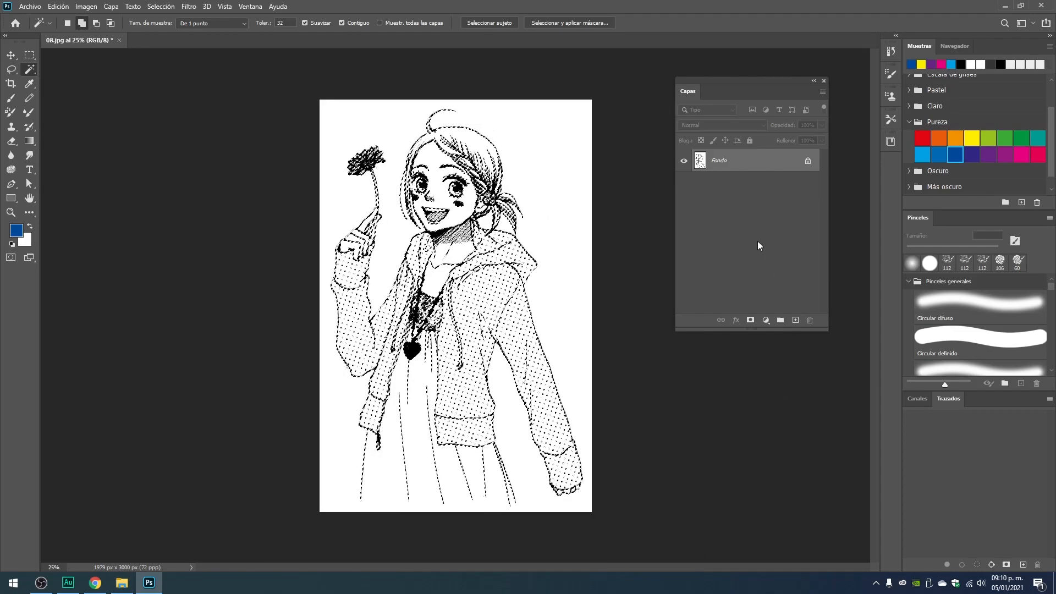
Move the Capas panel closer to the drawing and copy the selected line art onto a new layer.
left_click_drag(686, 90, 640, 100)
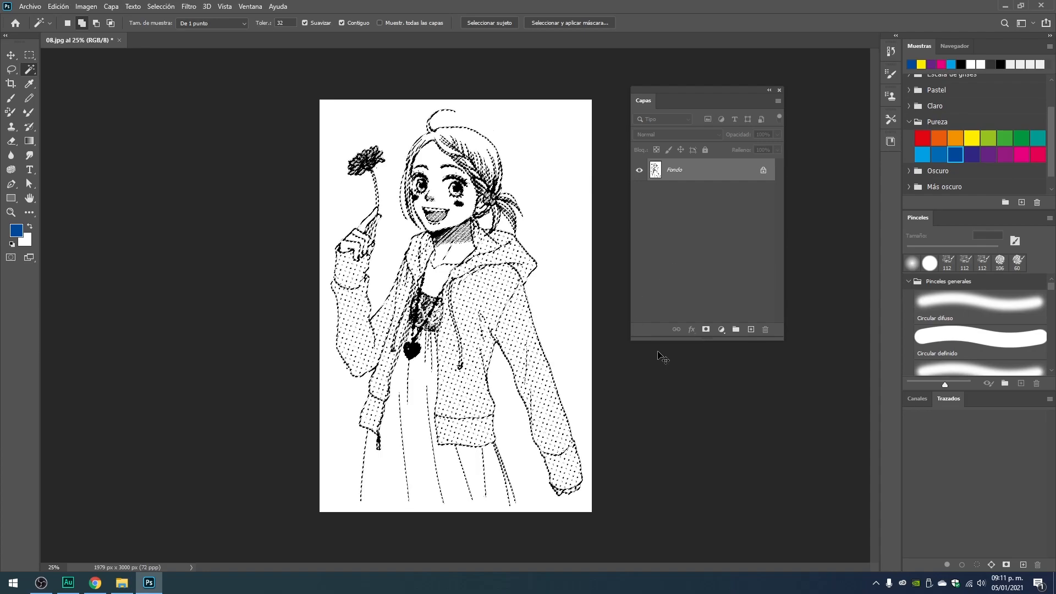
left_click(62, 7)
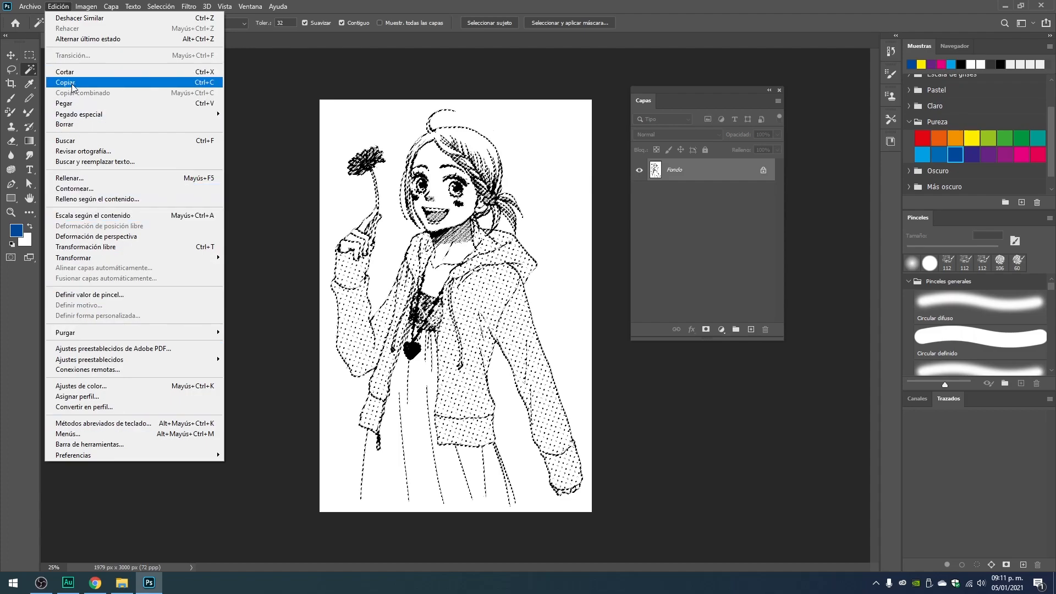
left_click(362, 9)
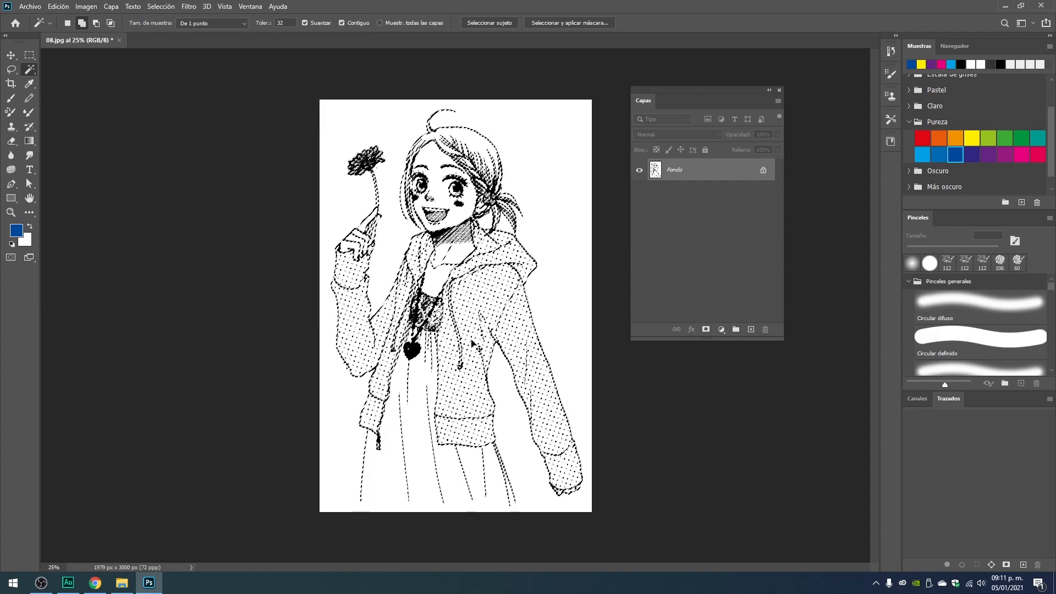
left_click(59, 7)
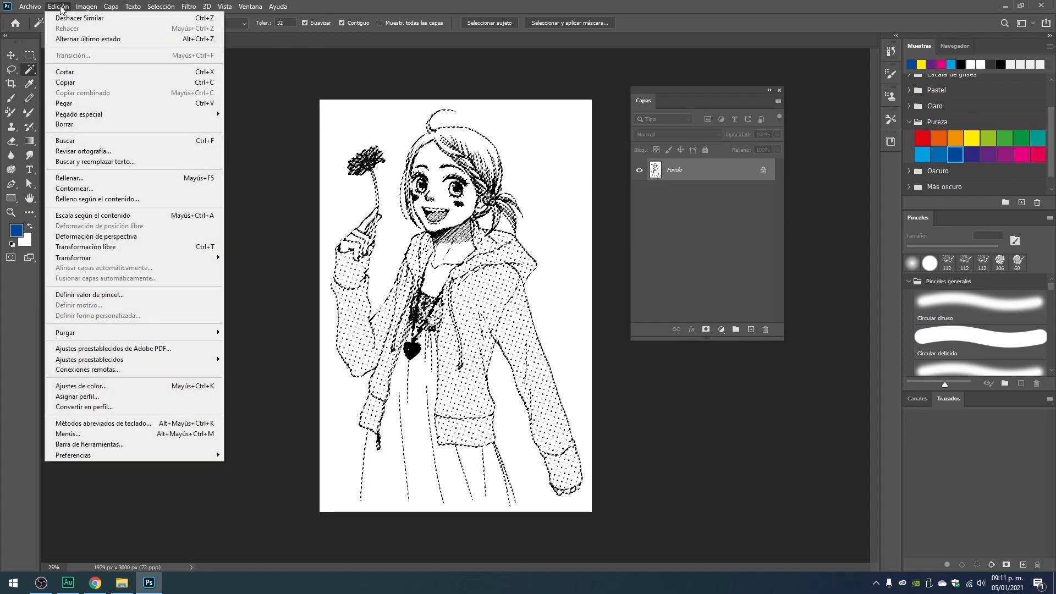
key("Escape")
key("ctrl+j")
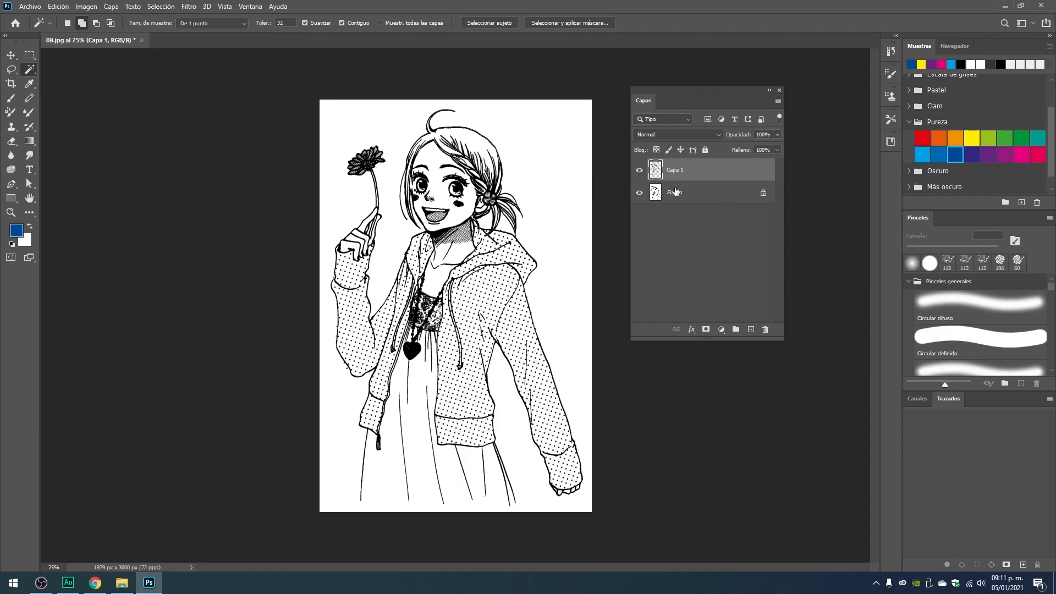
Toggle the visibility of Capa 1 and Fondo to compare the isolated line art with the original, leaving both layers shown.
left_click(640, 171)
left_click(639, 171)
left_click(639, 193)
left_click(640, 194)
left_click(640, 194)
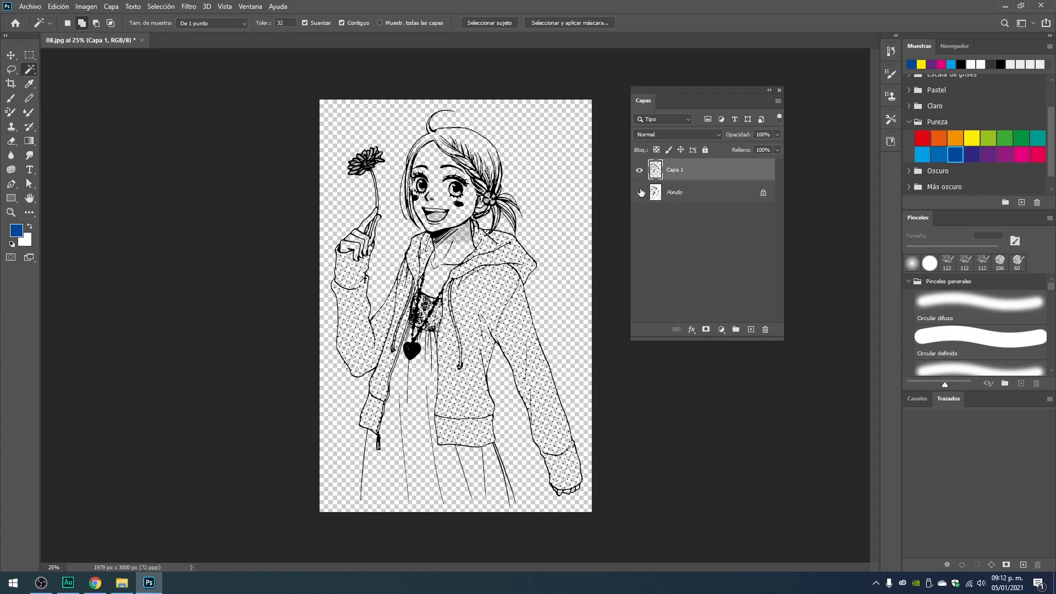
key("ctrl+plus")
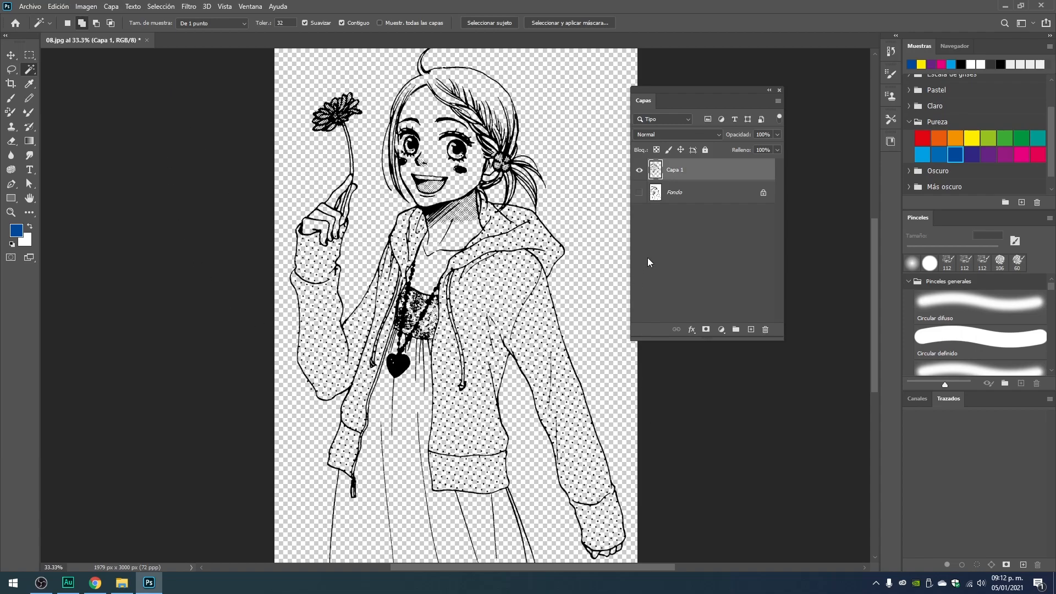
left_click(638, 192)
left_click(639, 194)
left_click(638, 194)
left_click(639, 194)
left_click(639, 193)
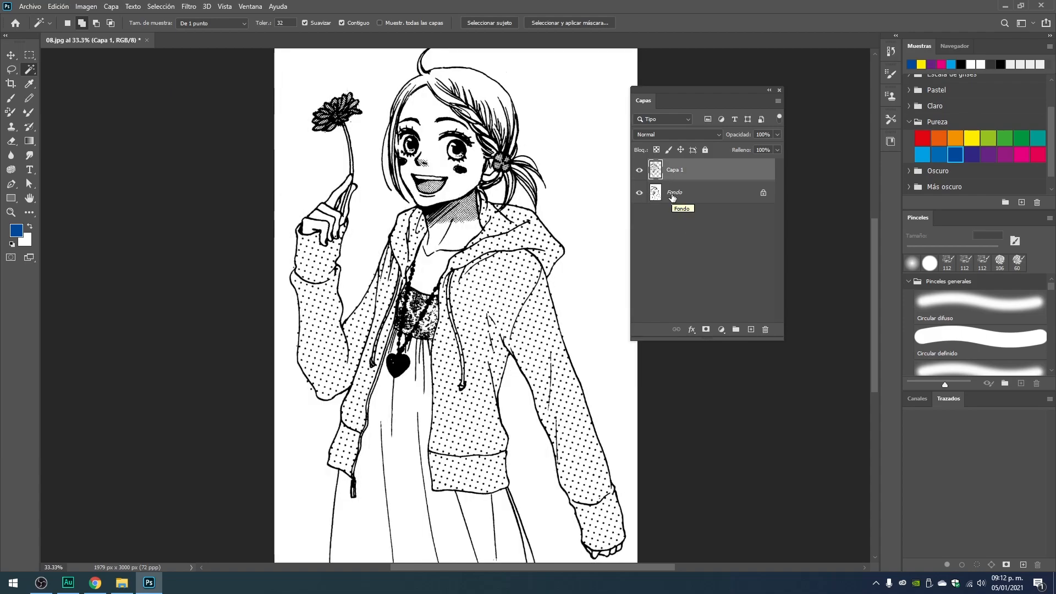
Duplicate the Fondo layer directly beneath Capa 1.
left_click(675, 198)
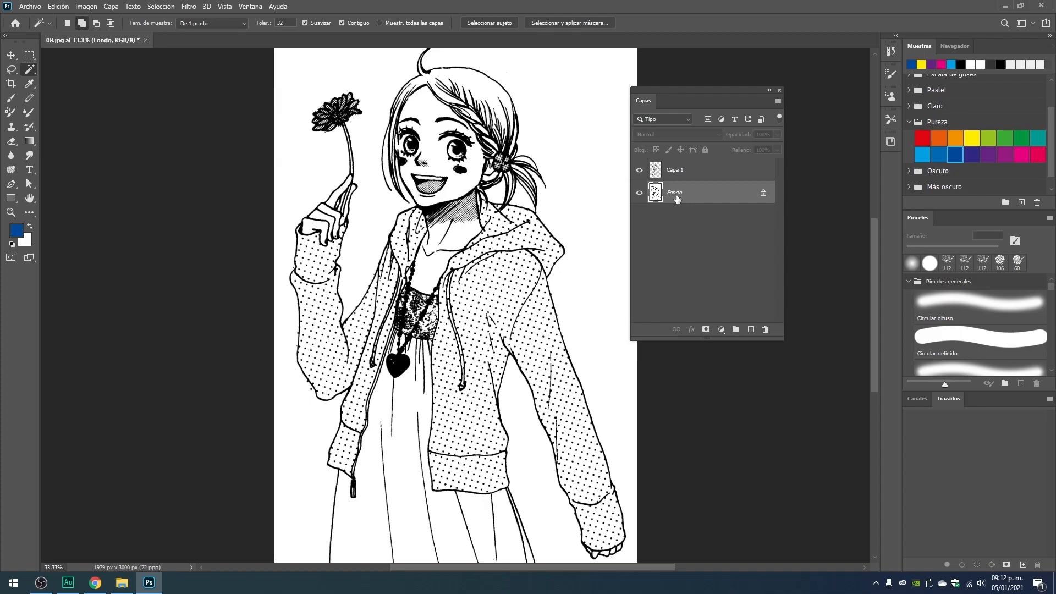
left_click(699, 174)
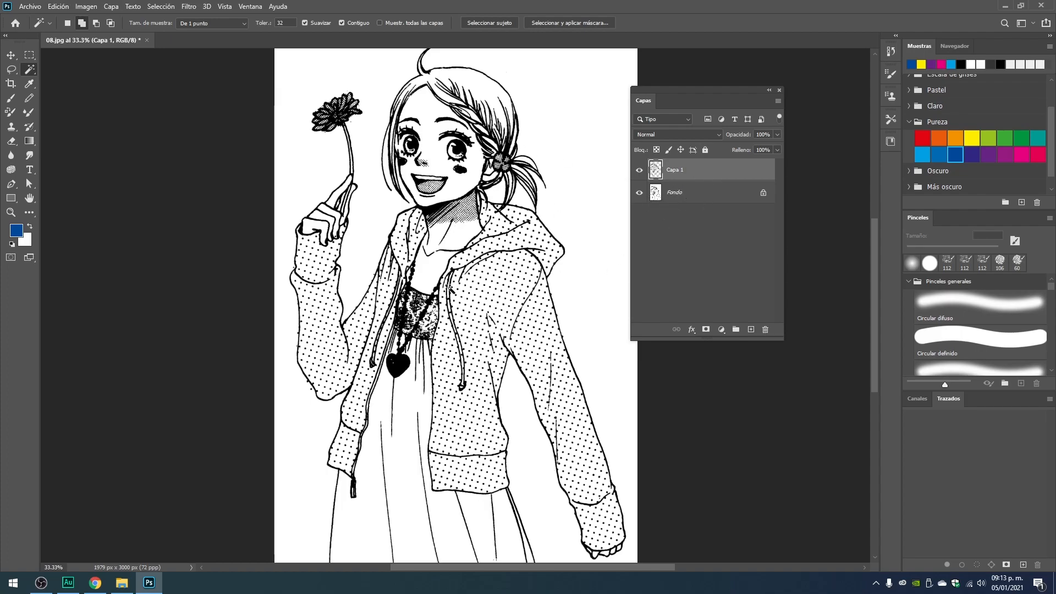
left_click(670, 193)
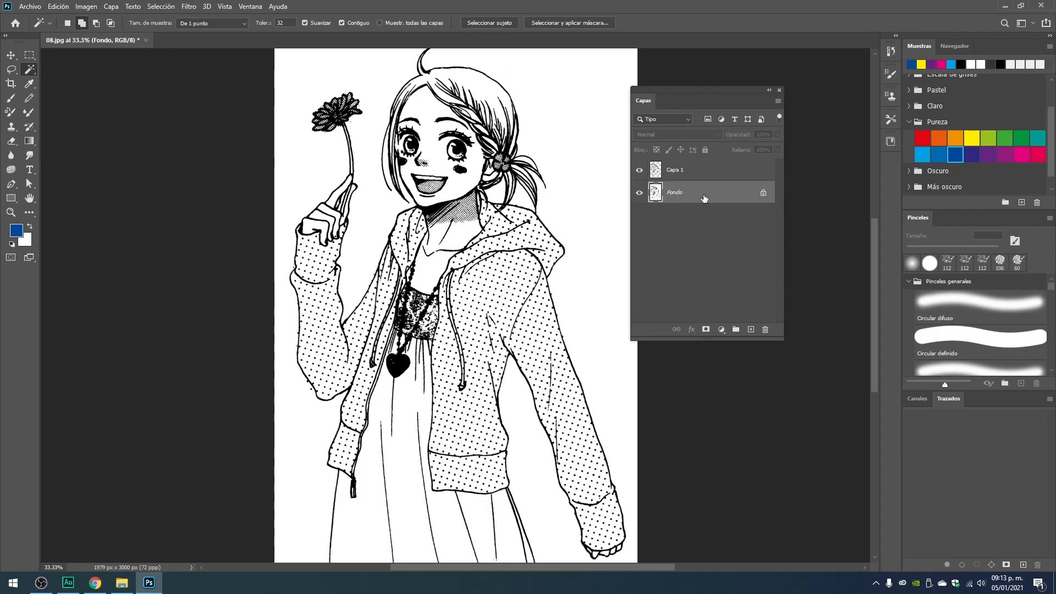
left_click_drag(697, 196, 749, 329)
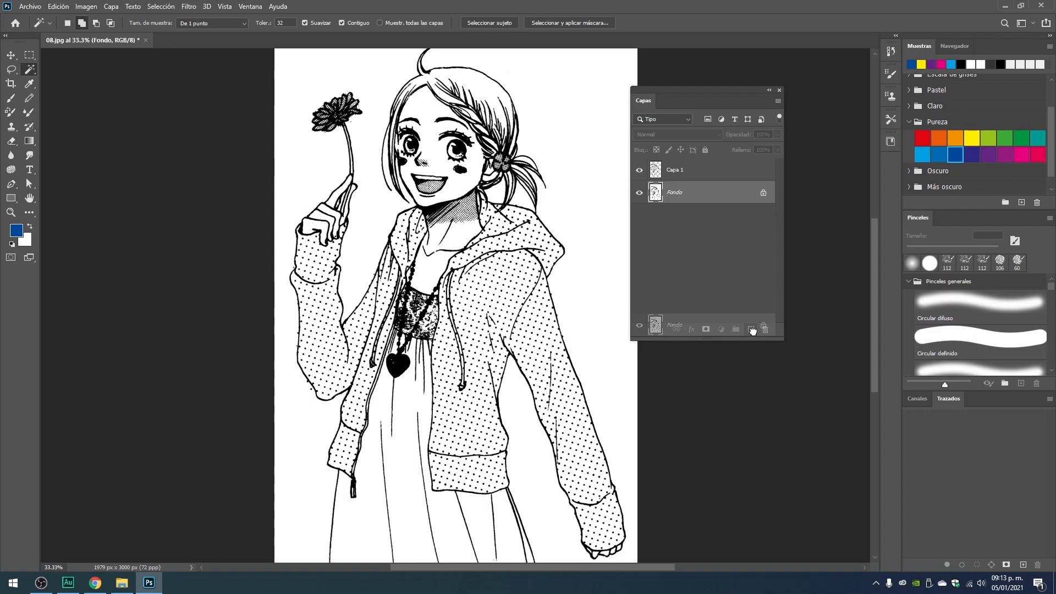
left_click_drag(751, 329, 752, 330)
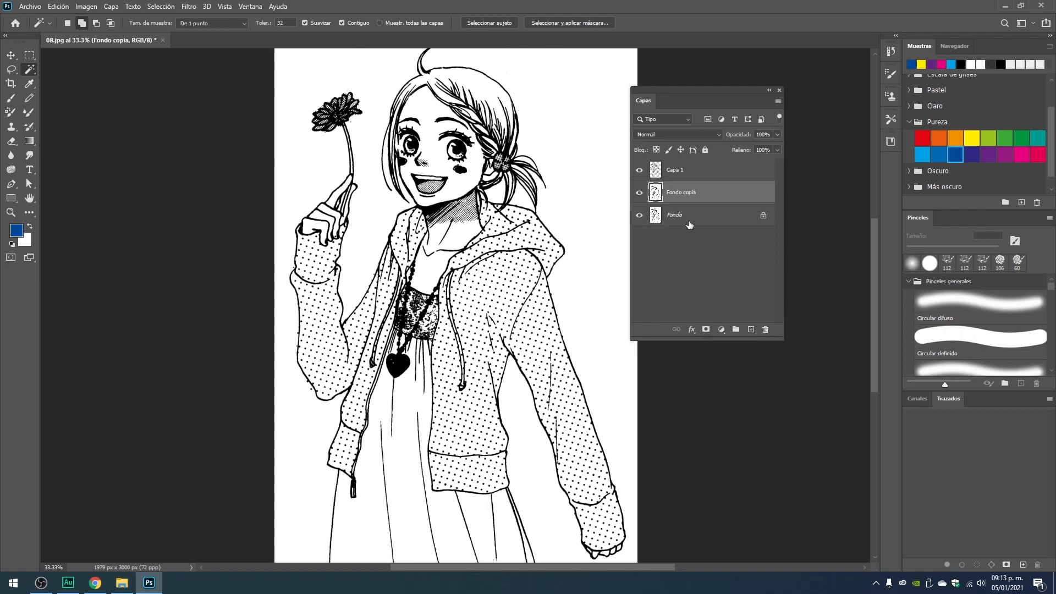
Replace the Fondo copia layer with a fresh duplicate of Fondo and rename it Color.
key("Delete")
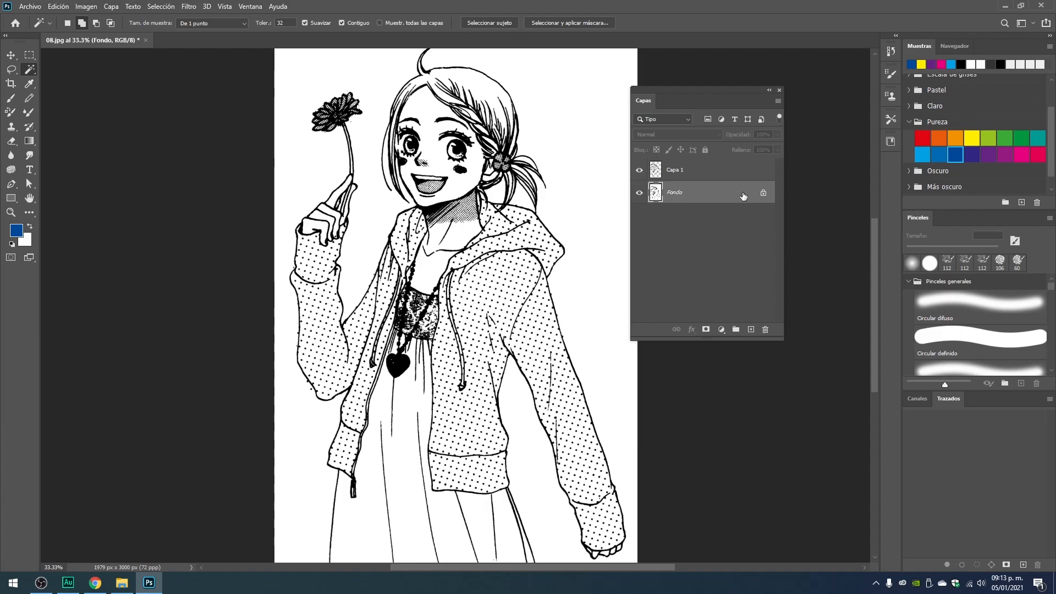
key("ctrl+j")
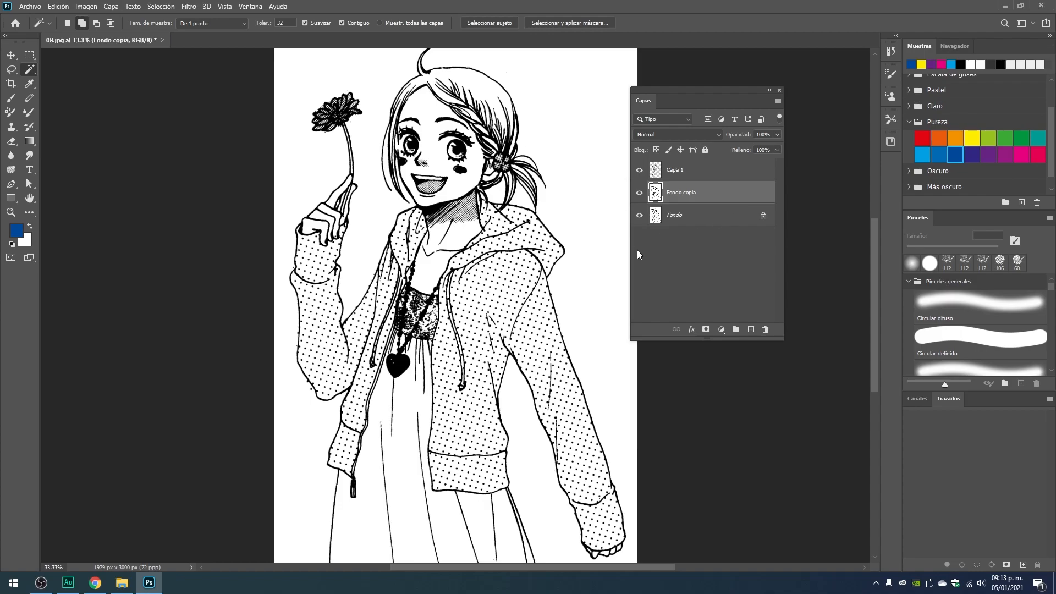
double_click(679, 193)
type("Color")
left_click(716, 252)
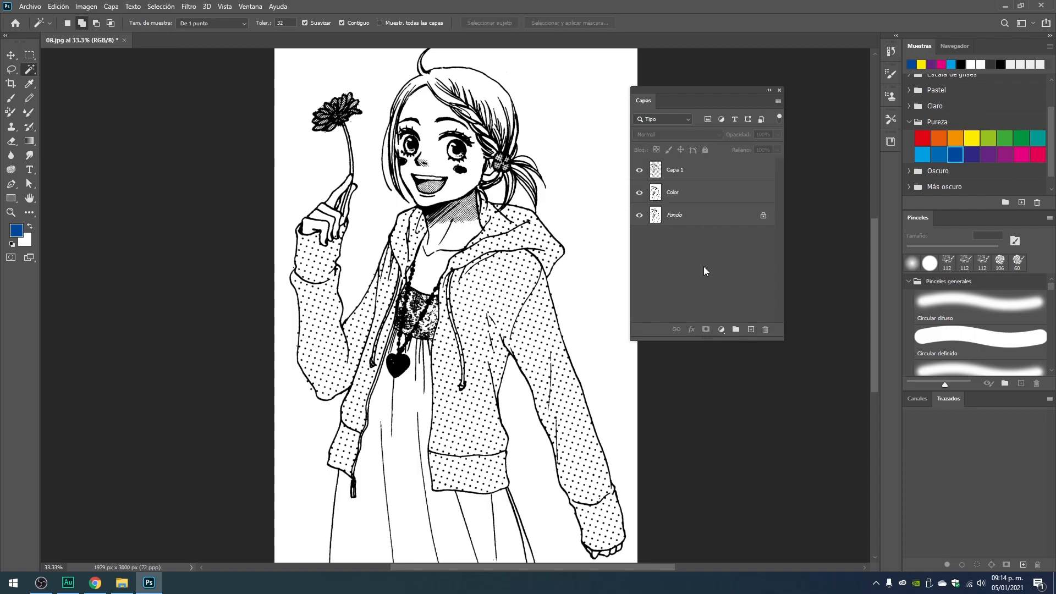
Rename the Capa 1 line art layer as Contorno.
left_click(676, 173)
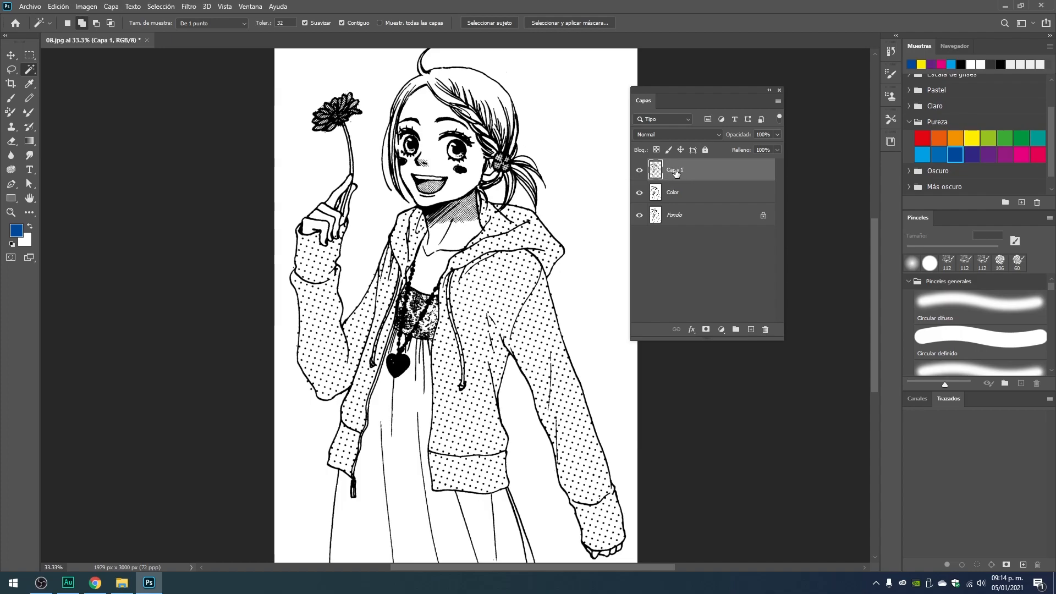
double_click(676, 171)
type("Contorno")
left_click(716, 265)
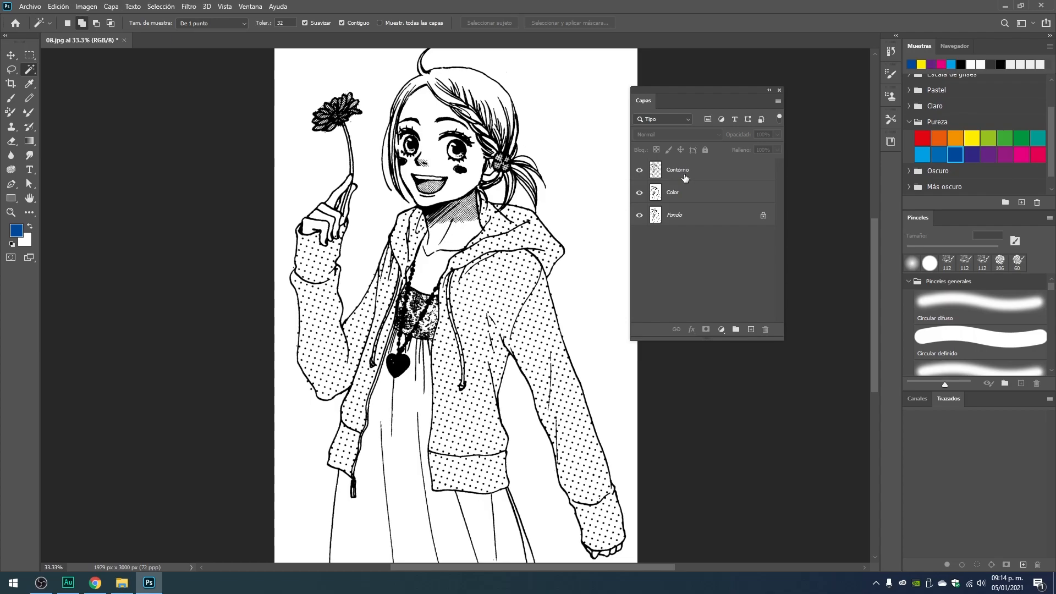
Make Color the active layer and hide the Contorno layer.
left_click(695, 193)
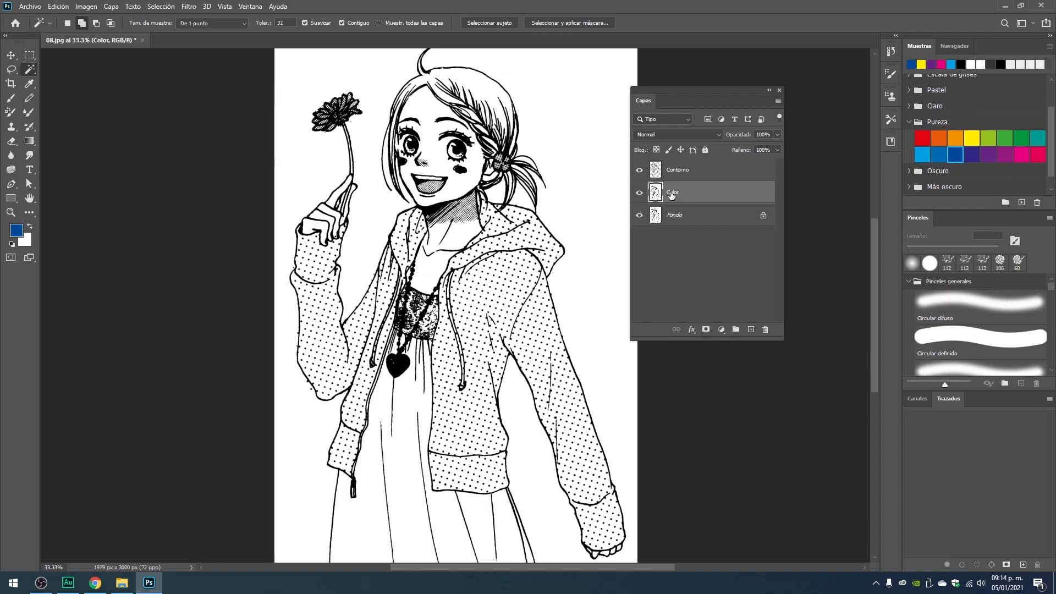
left_click(639, 171)
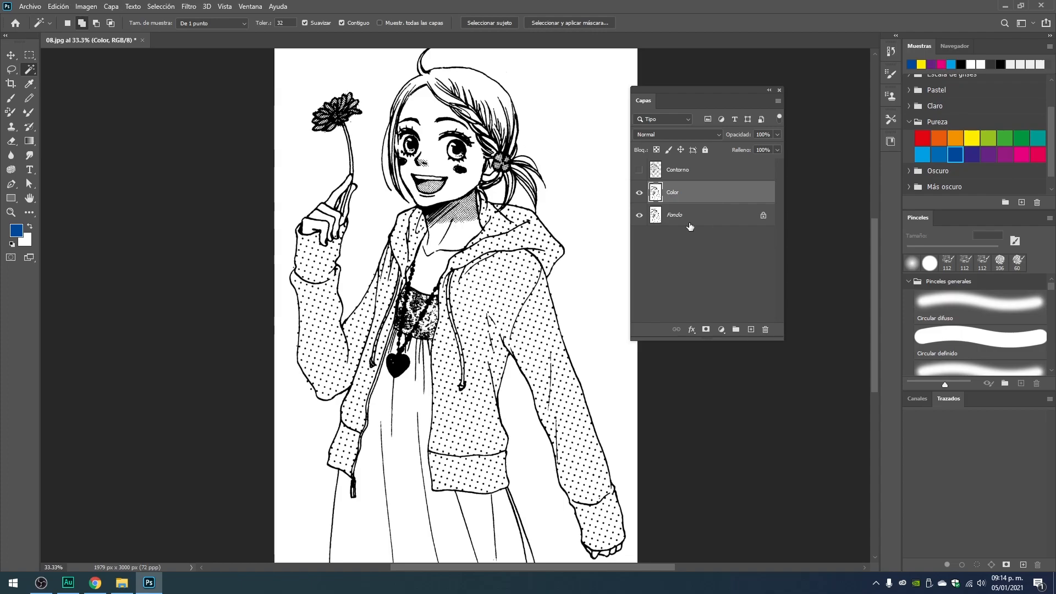
Examine the drawing on the Color layer, from the face and hair up close down to the jacket and dress.
key("ctrl+plus")
key("ctrl+plus")
key("ctrl+plus")
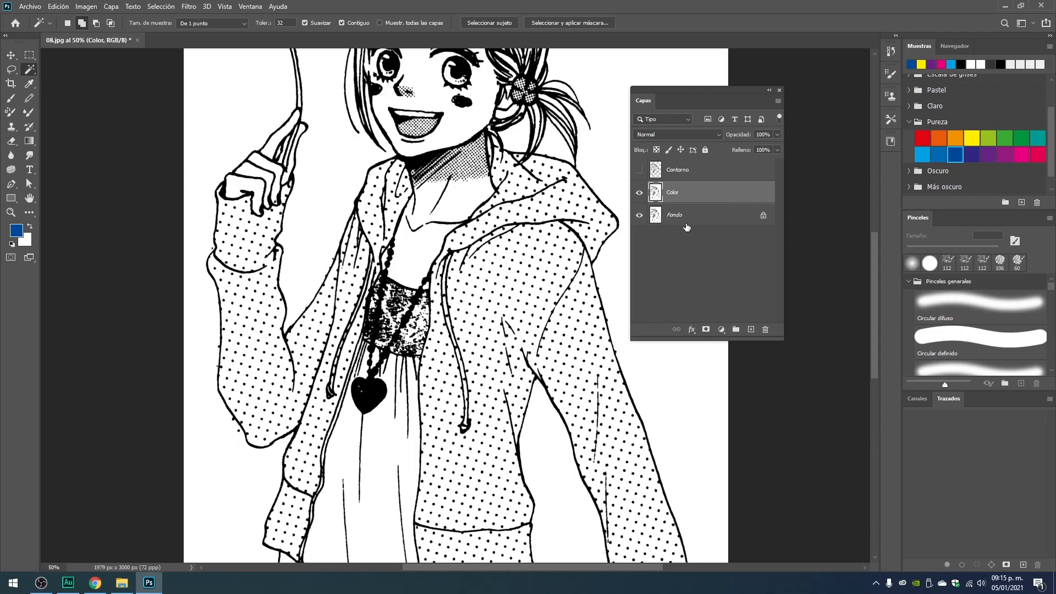
scroll(348, 195, "up", 10)
left_click_drag(408, 178, 397, 246)
left_click_drag(482, 358, 476, 267)
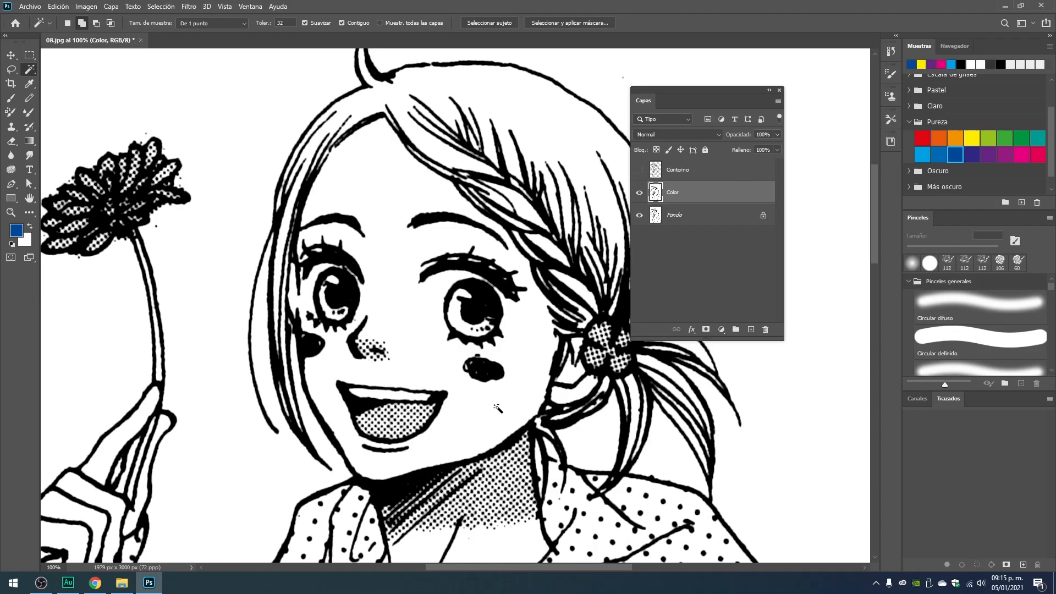
key("ctrl+minus")
key("ctrl+minus")
key("ctrl+minus")
key("ctrl+minus")
key("ctrl+minus")
key("ctrl+minus")
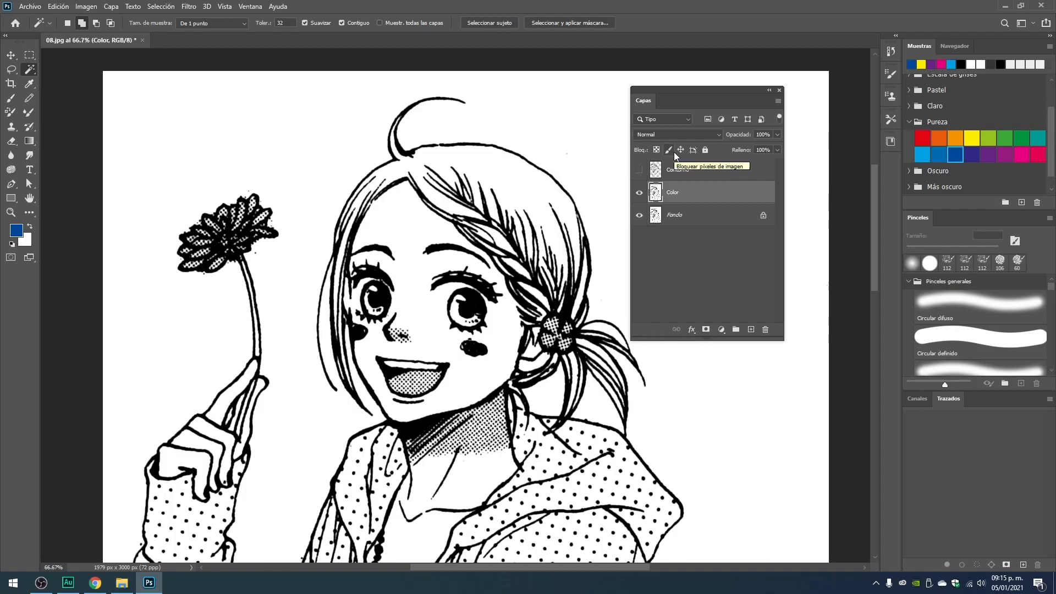
key("ctrl+minus")
key("ctrl+plus")
key("ctrl+plus")
key("ctrl+plus")
key("ctrl+plus")
left_click_drag(460, 251, 462, 279)
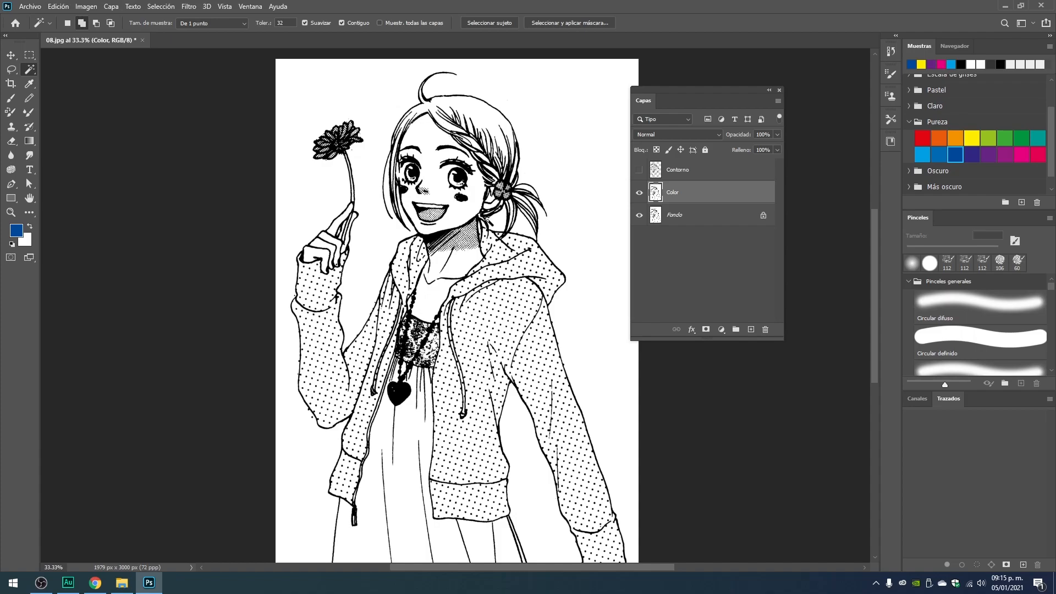
left_click_drag(409, 426, 437, 335)
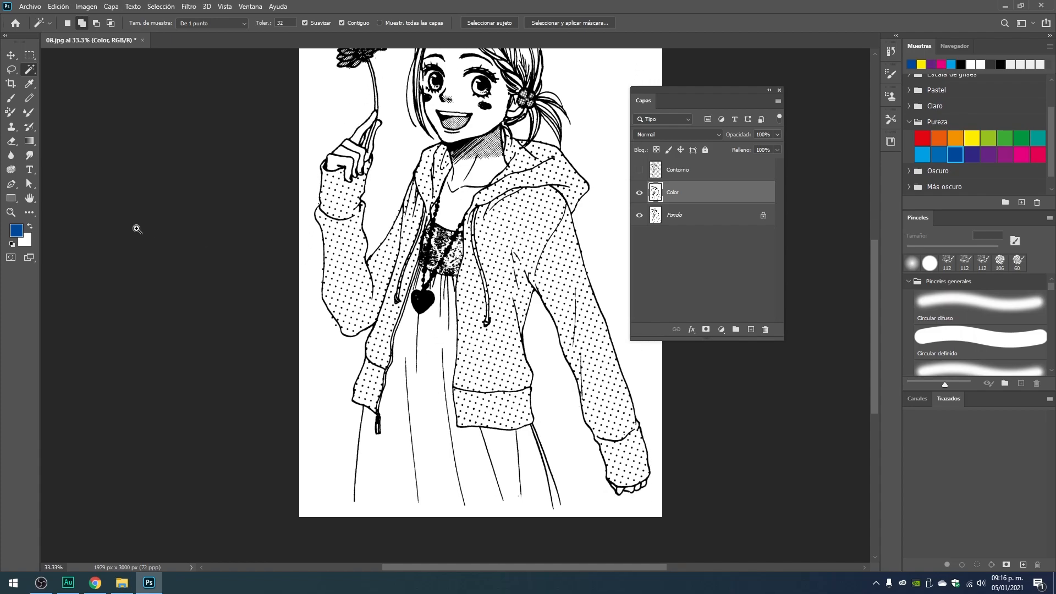
Activate the Brush tool for work around the face and look through the available brush presets.
left_click(137, 229, "ctrl")
left_click(137, 229, "ctrl")
mouse_move(322, 57)
left_mouse_down()
mouse_move(334, 217)
mouse_move(228, 284)
mouse_move(206, 333)
left_mouse_up()
left_click(9, 100)
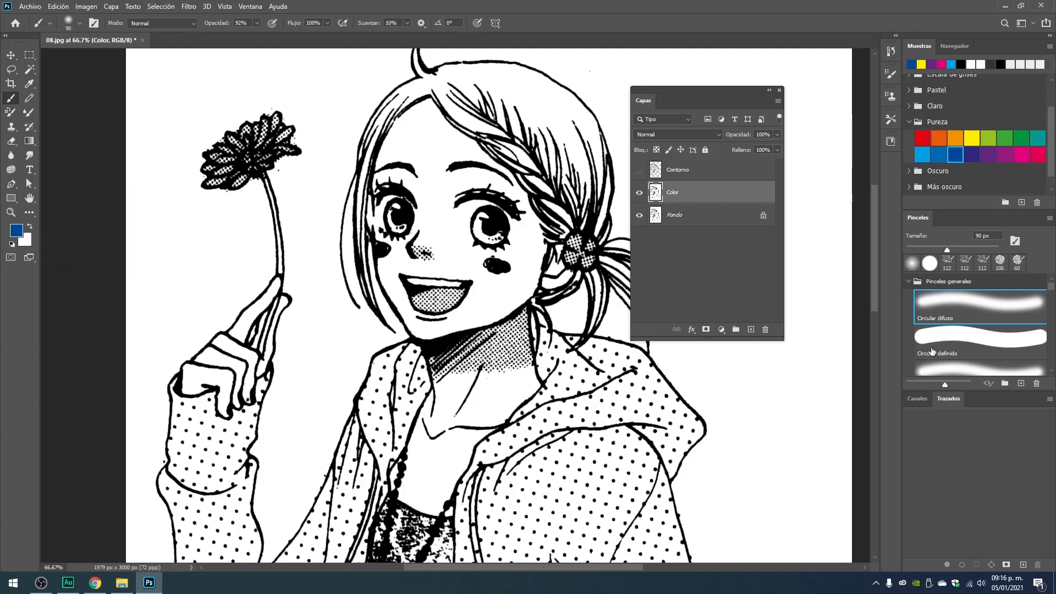
scroll(1010, 319, "down", 5)
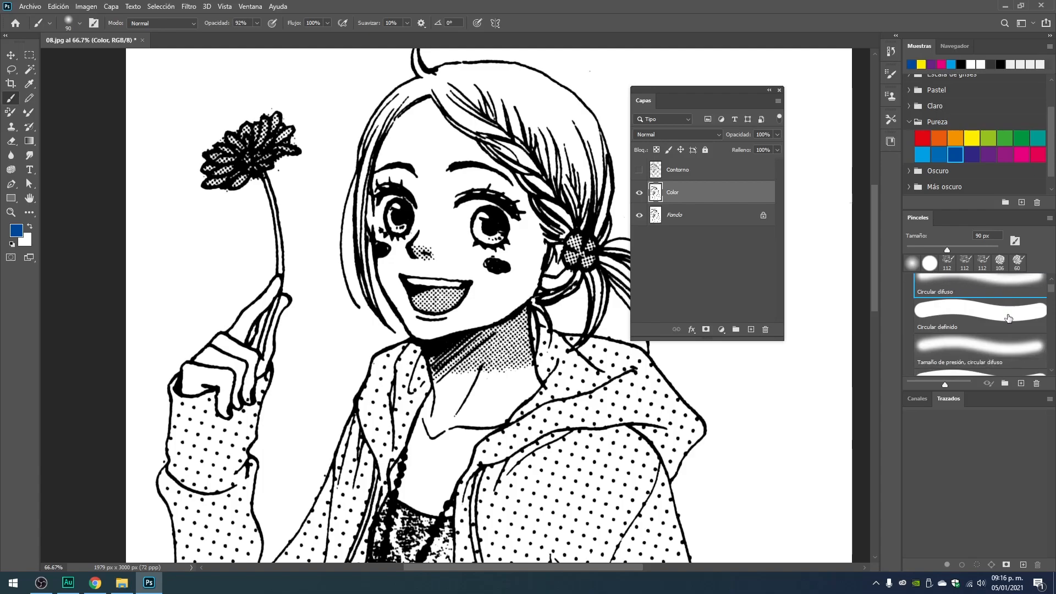
scroll(1011, 333, "down", 3)
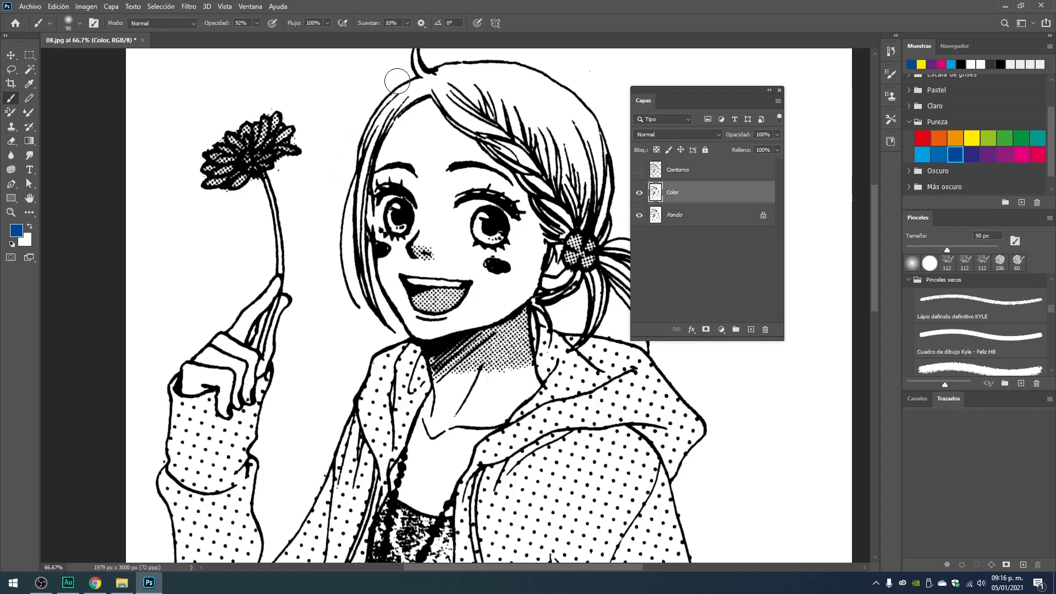
scroll(963, 152, "up", 1)
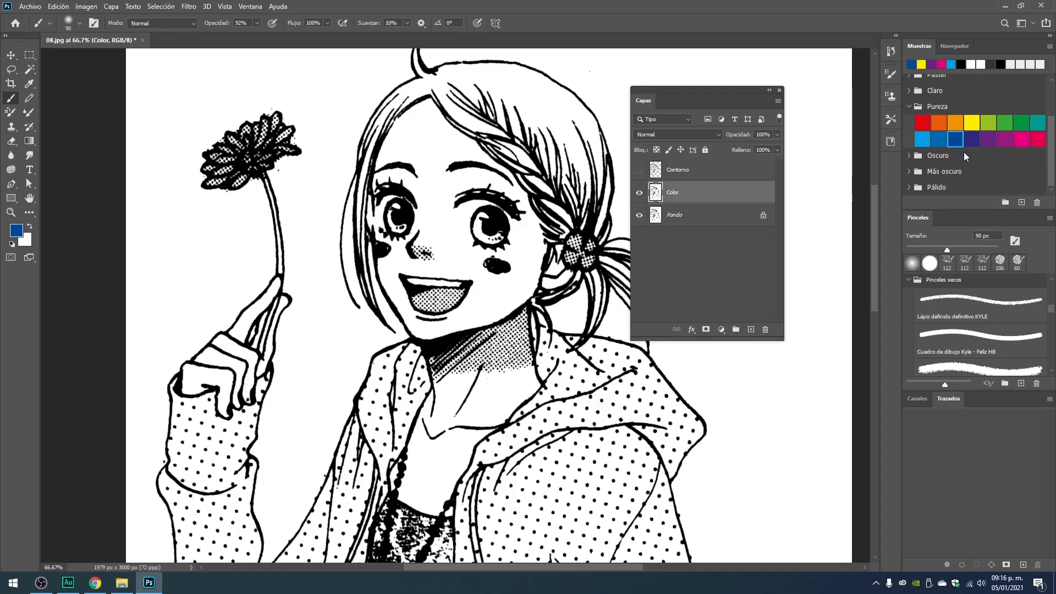
scroll(961, 159, "up", 1)
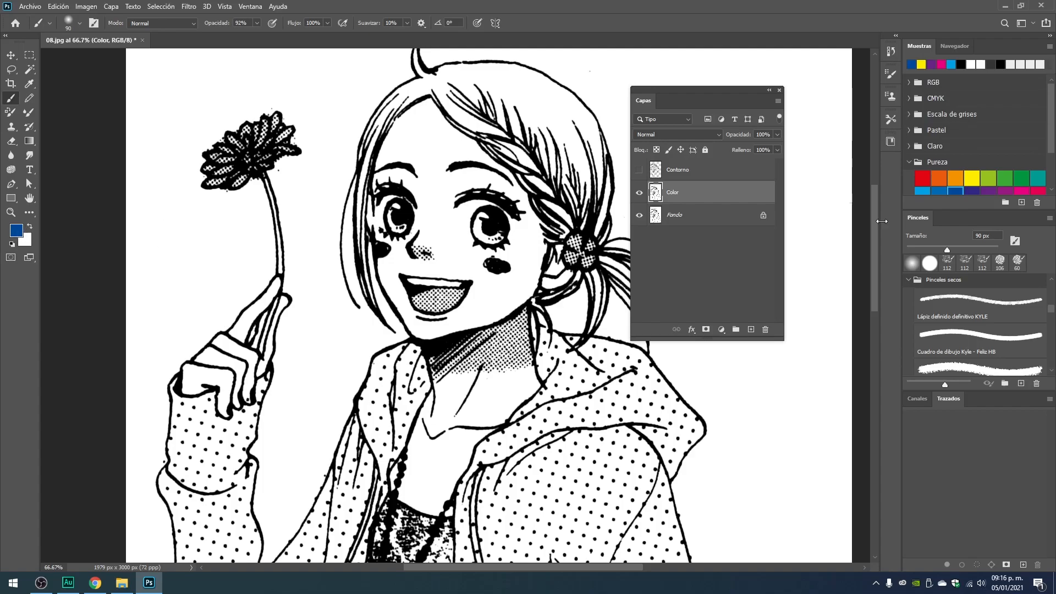
Expand the Pálido, Más oscuro, Oscuro, Pastel and Claro color groups among the swatches.
scroll(940, 140, "down", 1)
left_click(909, 187)
scroll(1026, 177, "down", 1)
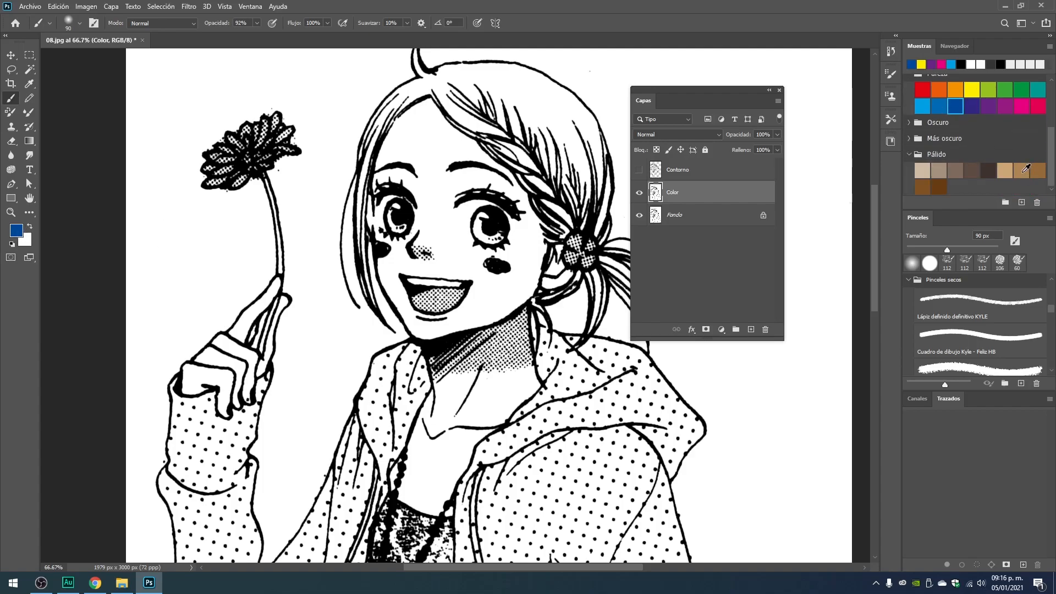
left_click(908, 138)
scroll(919, 121, "down", 1)
left_click(910, 95)
scroll(1016, 152, "up", 2)
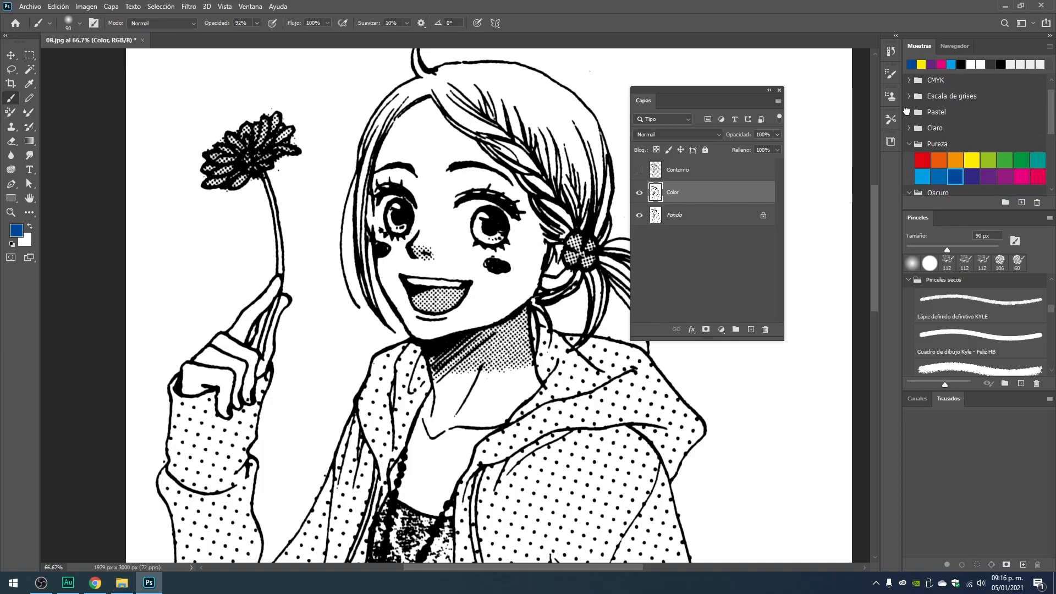
left_click(907, 112)
left_click(909, 160)
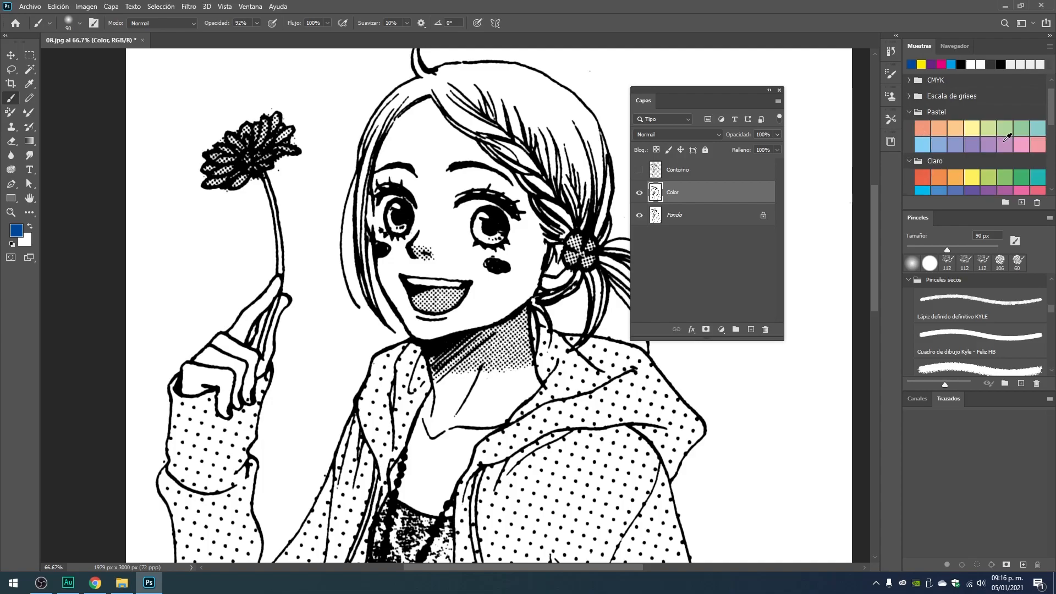
scroll(1008, 138, "down", 1)
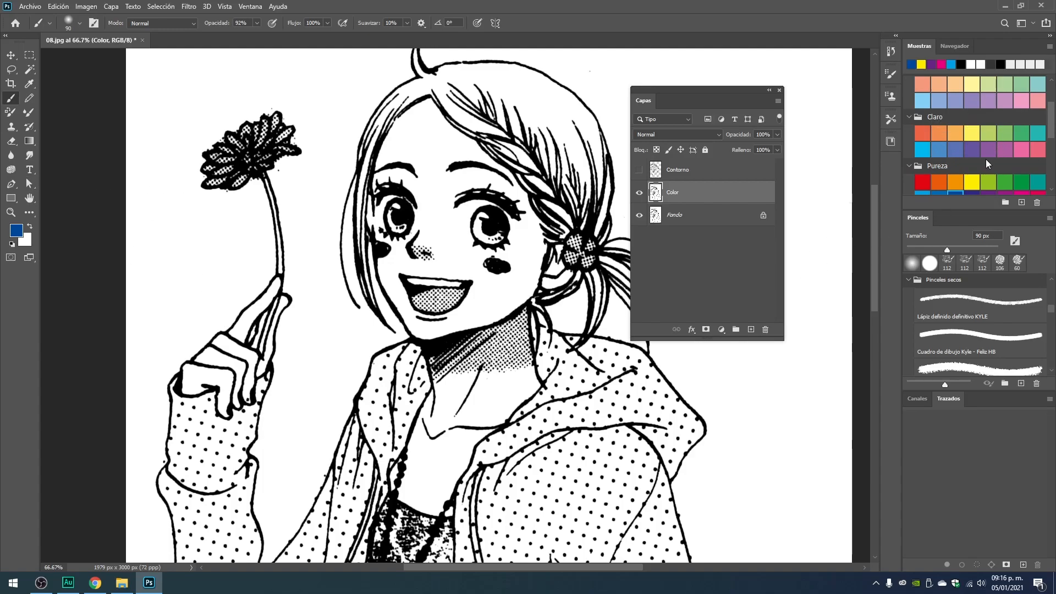
left_click(17, 230)
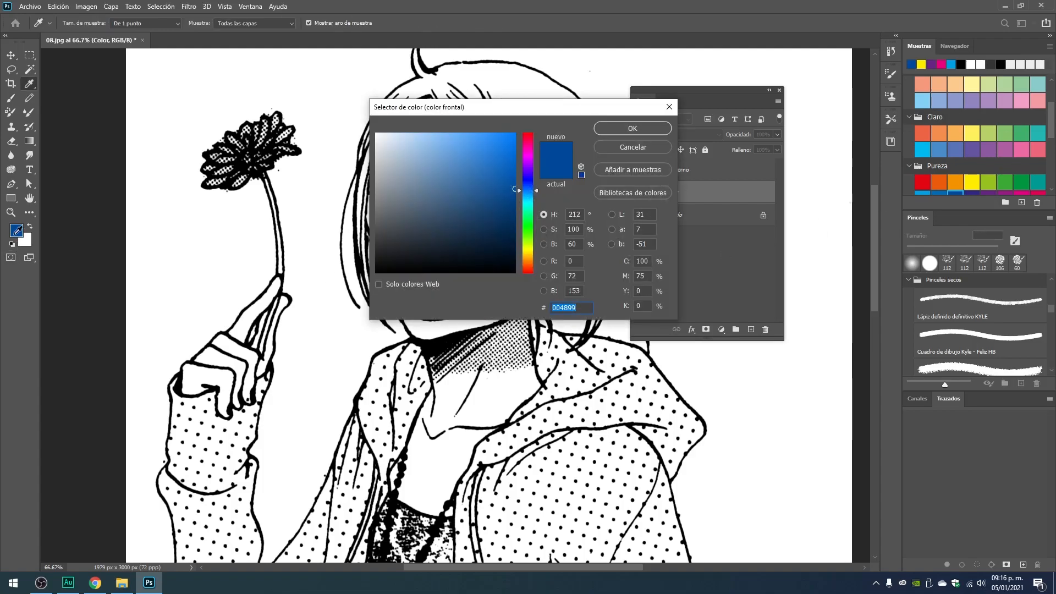
left_click_drag(537, 193, 536, 255)
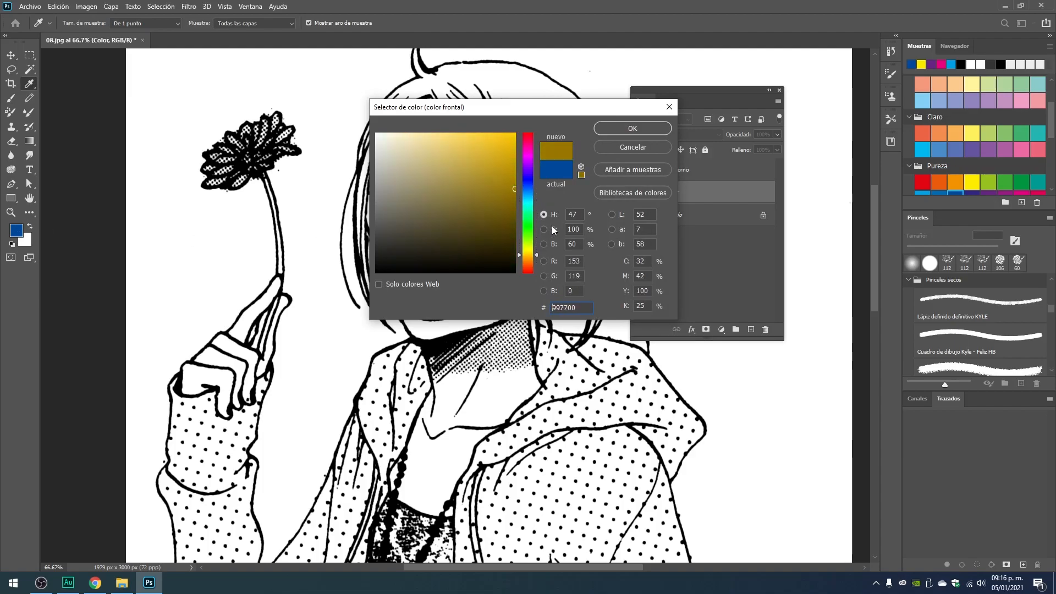
left_click(654, 148)
Try painting the forehead on the Color layer with the light beige Pálido swatch, and undo the stroke.
key("b")
scroll(1015, 162, "down", 2)
scroll(1017, 157, "down", 3)
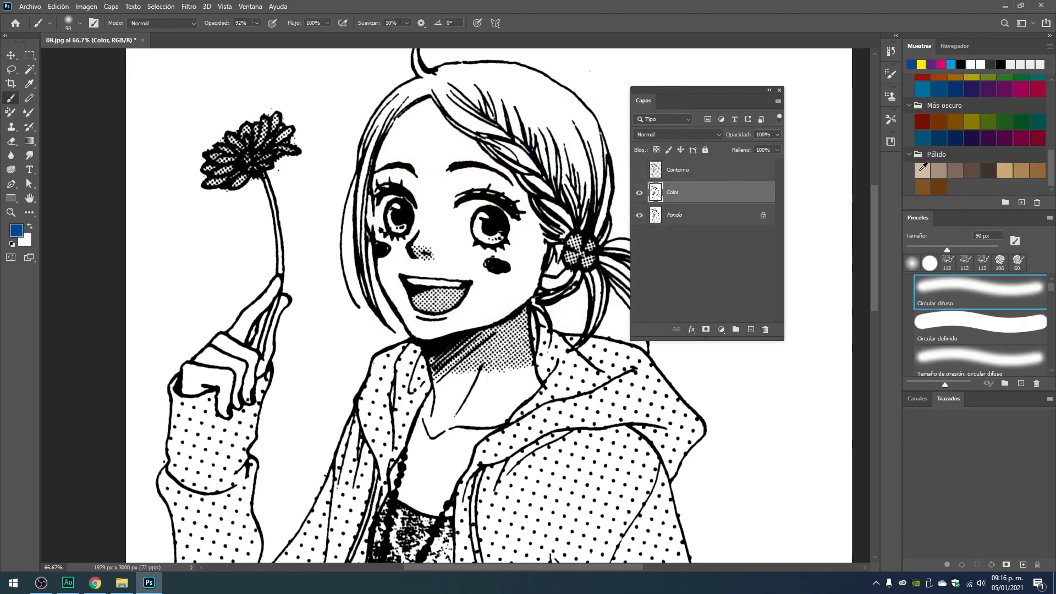
left_click(919, 171)
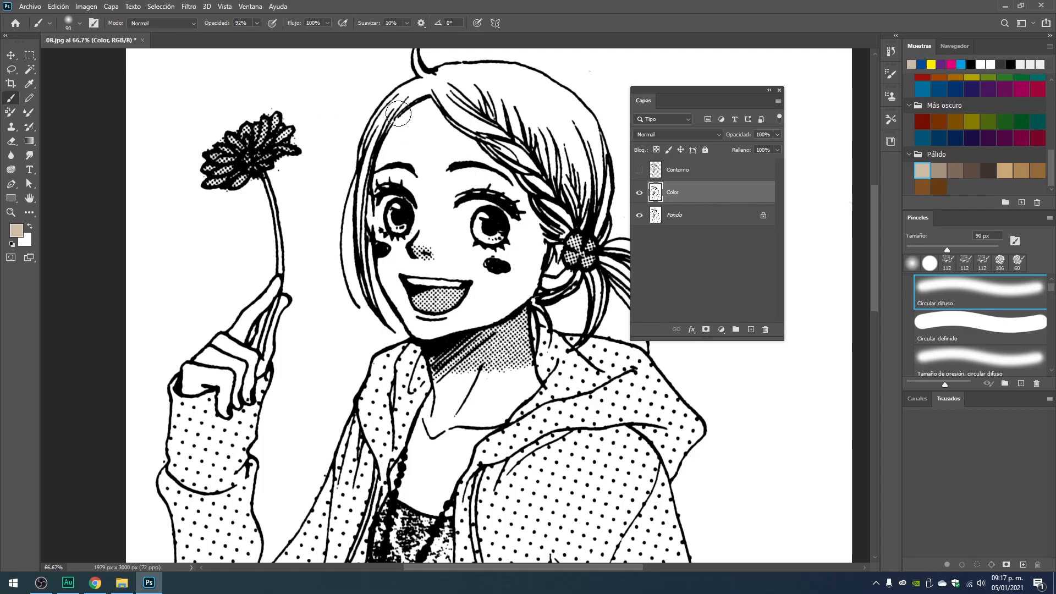
mouse_move(412, 117)
left_mouse_down()
mouse_move(417, 173)
mouse_move(424, 186)
mouse_move(424, 147)
mouse_move(444, 209)
mouse_move(437, 152)
mouse_move(424, 191)
mouse_move(417, 134)
mouse_move(411, 186)
mouse_move(411, 128)
mouse_move(398, 185)
mouse_move(406, 145)
mouse_move(389, 177)
mouse_move(409, 123)
mouse_move(399, 168)
mouse_move(425, 138)
mouse_move(434, 189)
mouse_move(430, 135)
left_mouse_up()
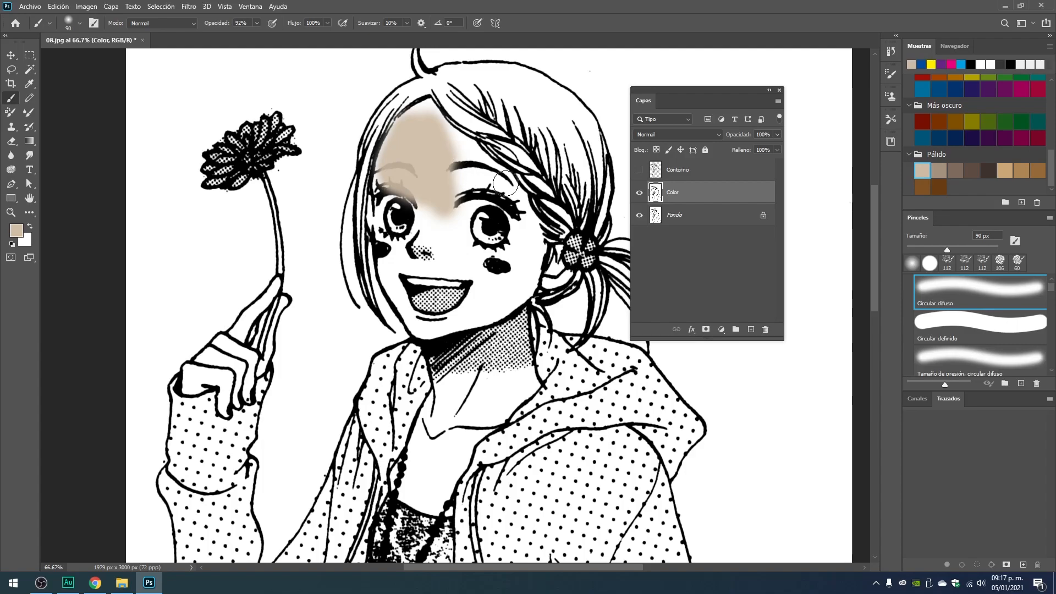
key("ctrl+z")
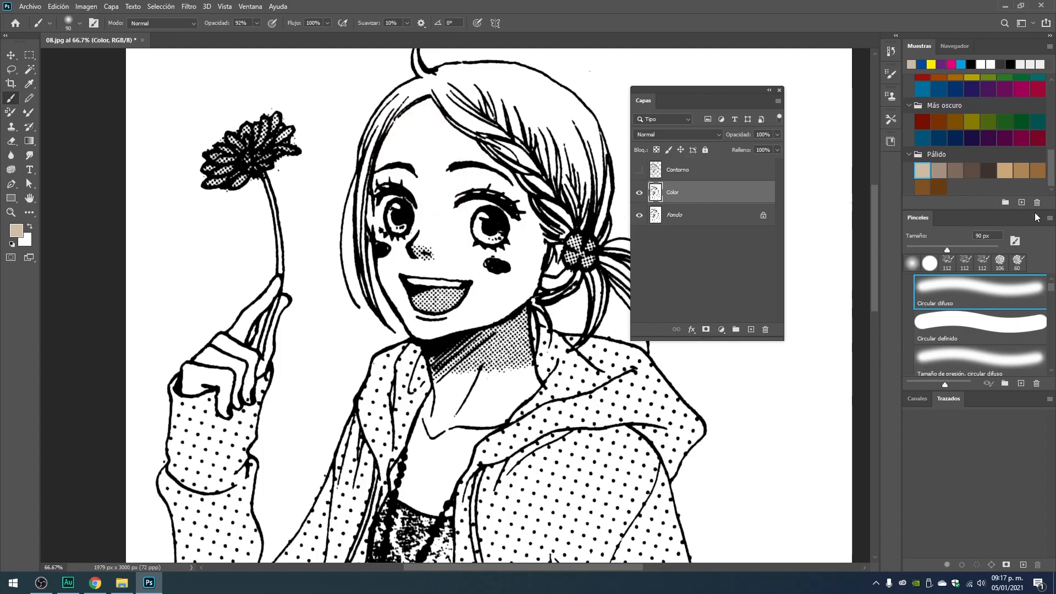
Choose the pink Pastel swatch as the brush color, test it with a stroke on the forehead, and undo that stroke.
scroll(977, 134, "up", 5)
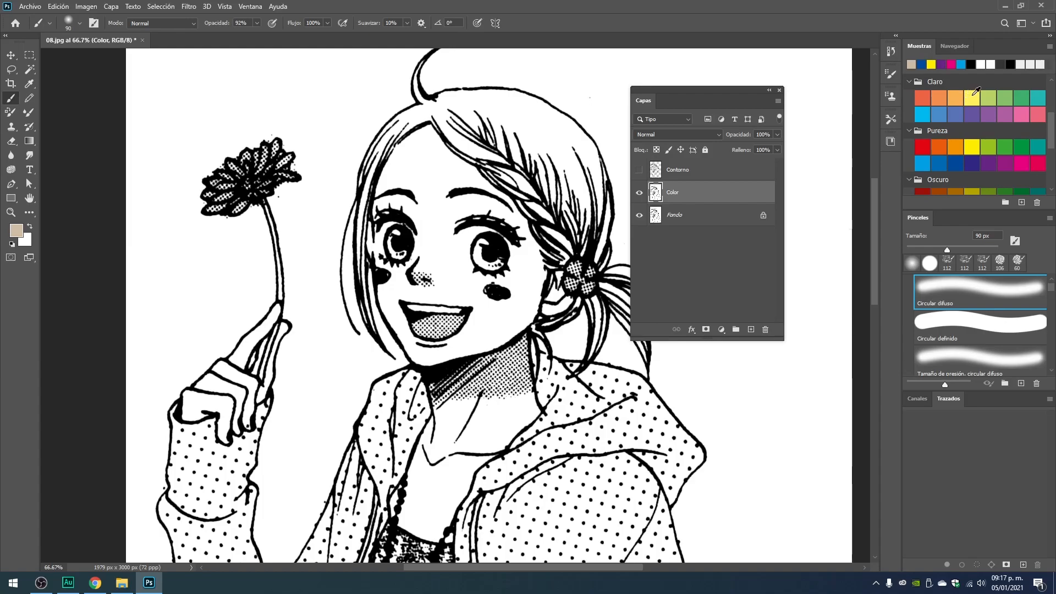
scroll(976, 136, "down", 3)
scroll(1020, 136, "down", 3)
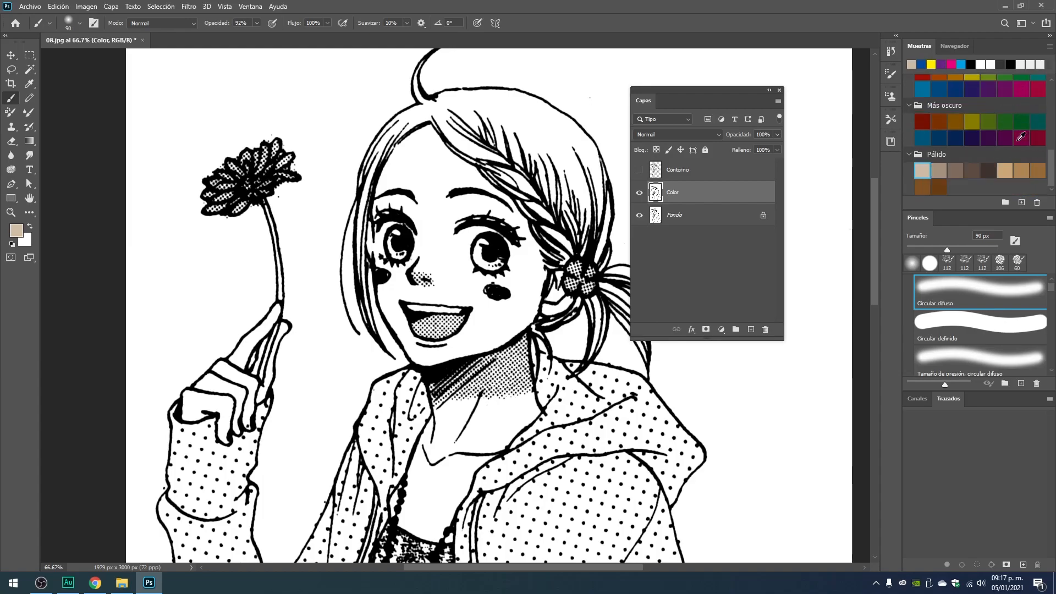
scroll(986, 147, "up", 2)
scroll(986, 147, "up", 5)
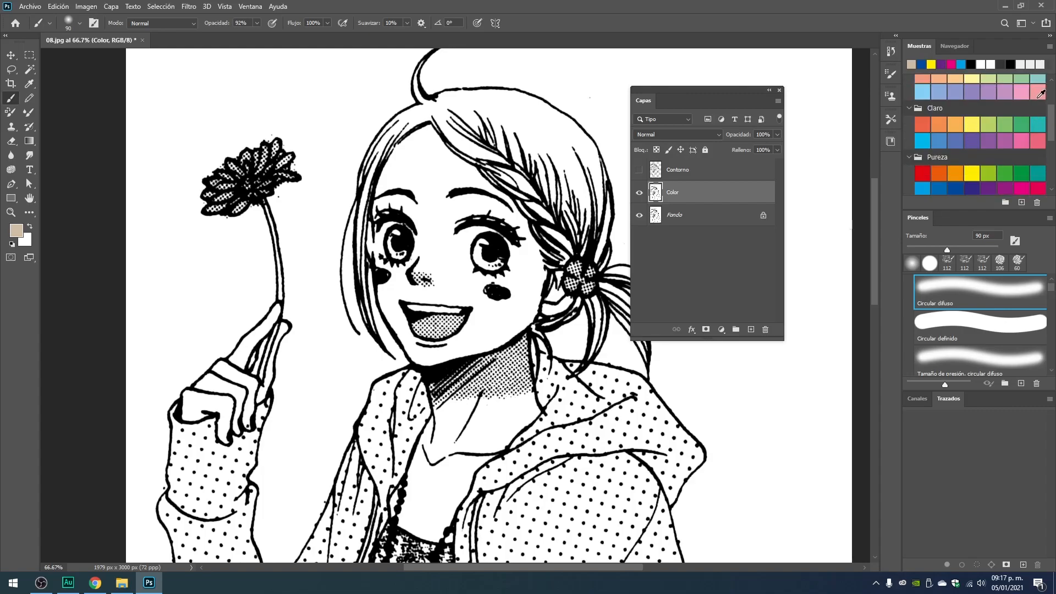
scroll(1012, 118, "up", 1)
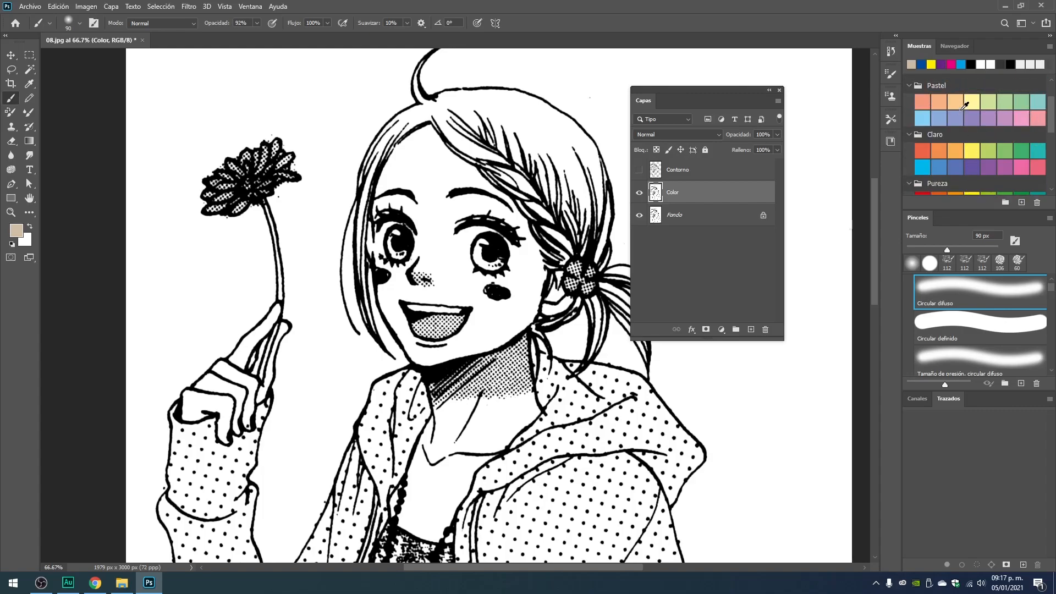
scroll(1021, 134, "up", 2)
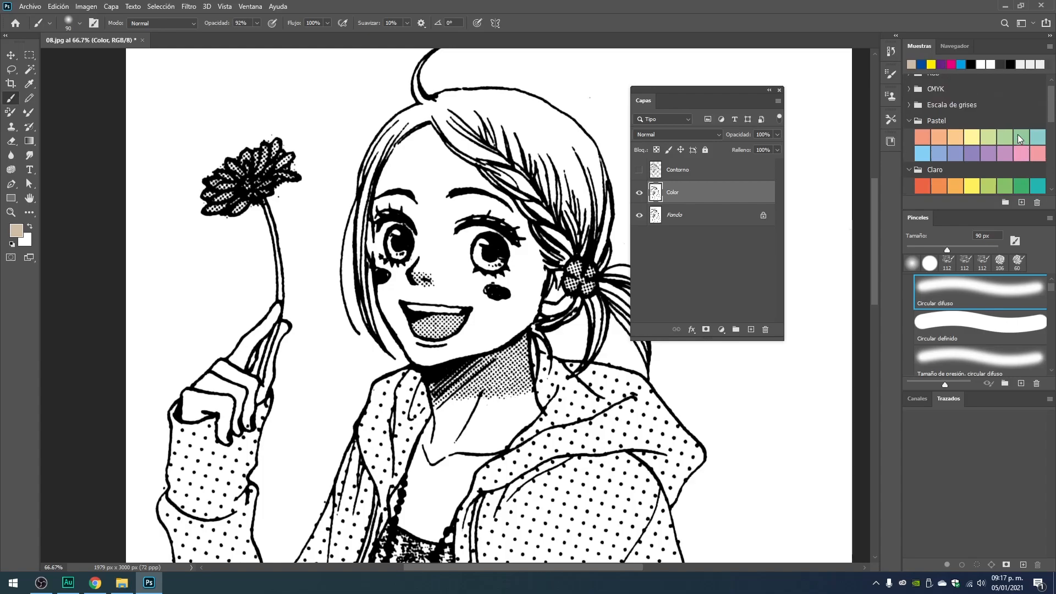
left_click(1028, 155)
left_click_drag(400, 165, 412, 154)
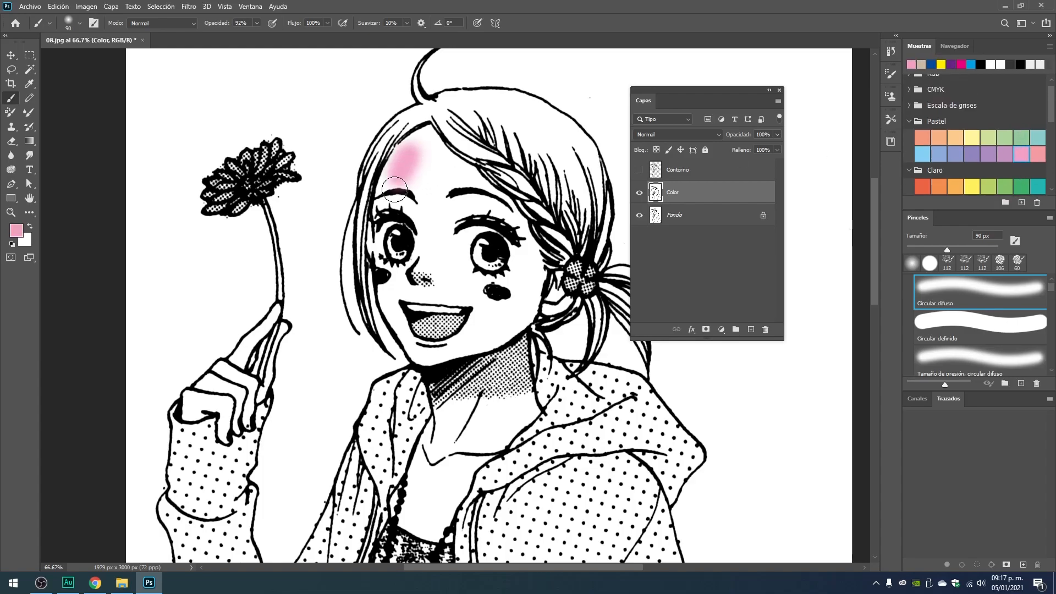
key("ctrl+z")
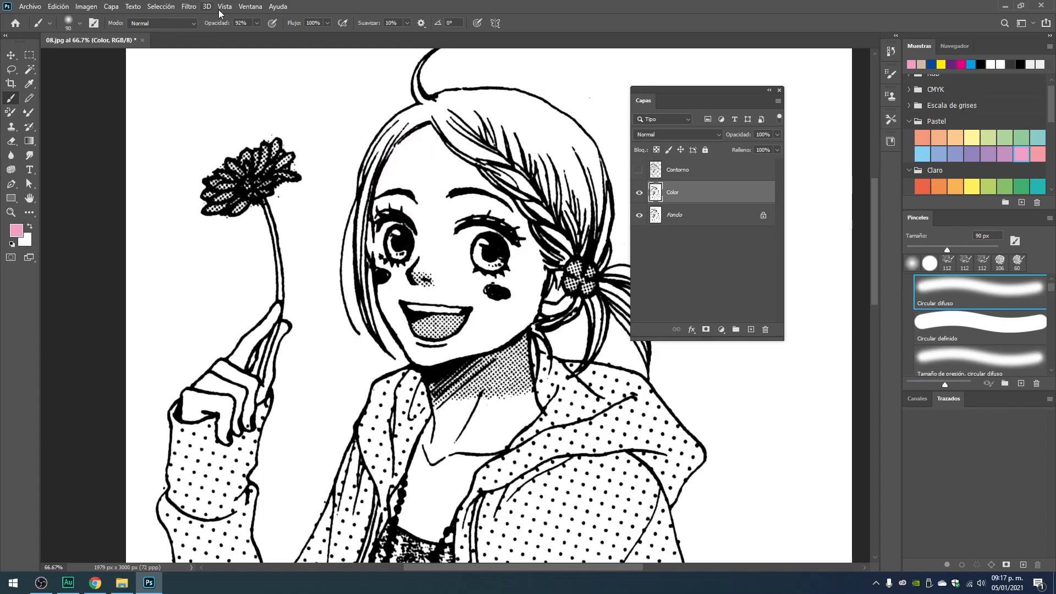
Lower the brush opacity to 43% and paint the whole face pink on the Color layer.
left_click(256, 23)
left_click_drag(241, 44, 231, 44)
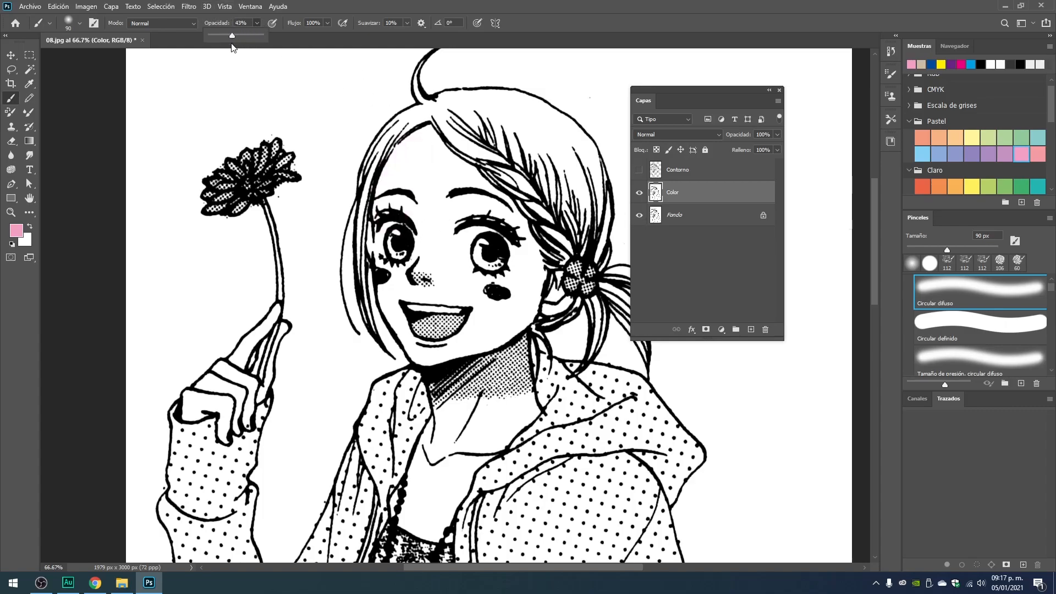
mouse_move(432, 135)
left_mouse_down()
mouse_move(387, 204)
mouse_move(392, 298)
mouse_move(402, 200)
mouse_move(424, 145)
mouse_move(407, 227)
mouse_move(425, 314)
mouse_move(434, 133)
mouse_move(439, 305)
mouse_move(449, 176)
mouse_move(458, 309)
mouse_move(467, 182)
mouse_move(469, 317)
mouse_move(472, 176)
mouse_move(453, 168)
mouse_move(509, 231)
mouse_move(522, 273)
mouse_move(506, 304)
mouse_move(436, 192)
mouse_move(507, 302)
mouse_move(489, 233)
mouse_move(474, 303)
mouse_move(520, 281)
mouse_move(525, 254)
mouse_move(535, 288)
mouse_move(526, 314)
mouse_move(506, 331)
mouse_move(415, 350)
mouse_move(391, 288)
mouse_move(432, 342)
mouse_move(463, 301)
mouse_move(386, 273)
mouse_move(382, 234)
left_mouse_up()
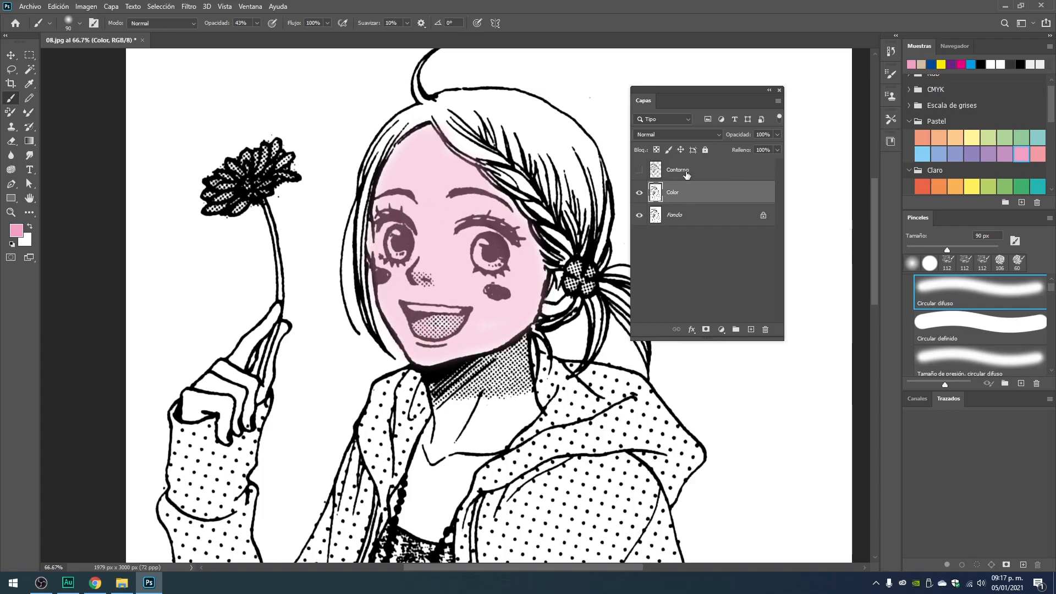
Toggle the Contorno layer's visibility to compare the painted face with and without the outlines on top.
left_click(639, 171)
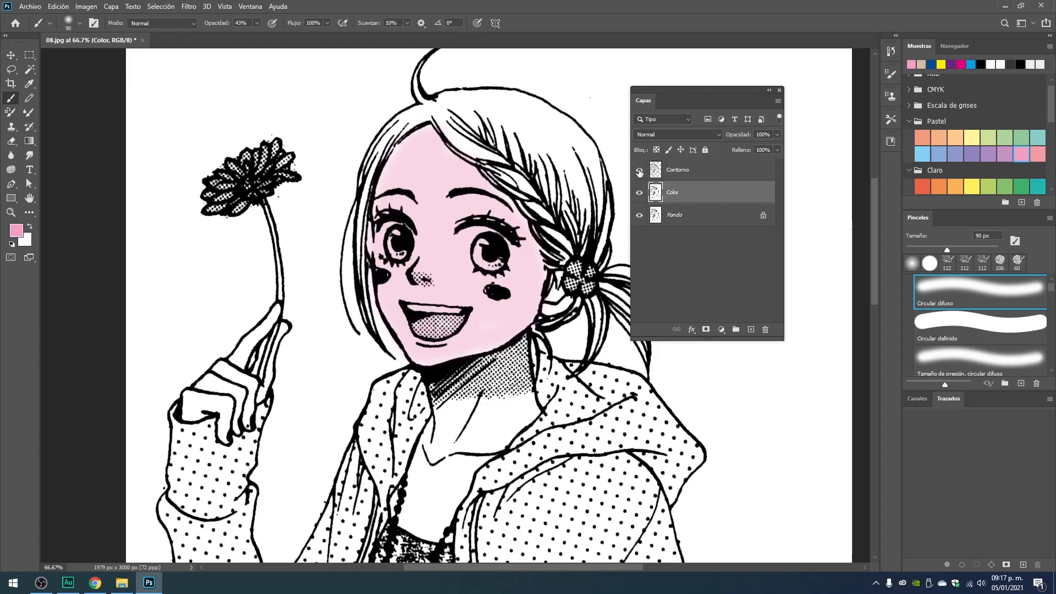
left_click(639, 171)
left_click(639, 171)
left_click(639, 171)
left_click(639, 171)
Undo the pink brush paint on the face, leaving the Contorno layer hidden.
key("ctrl+z")
key("ctrl+shift+z")
key("ctrl+z")
key("ctrl+shift+z")
key("ctrl+z")
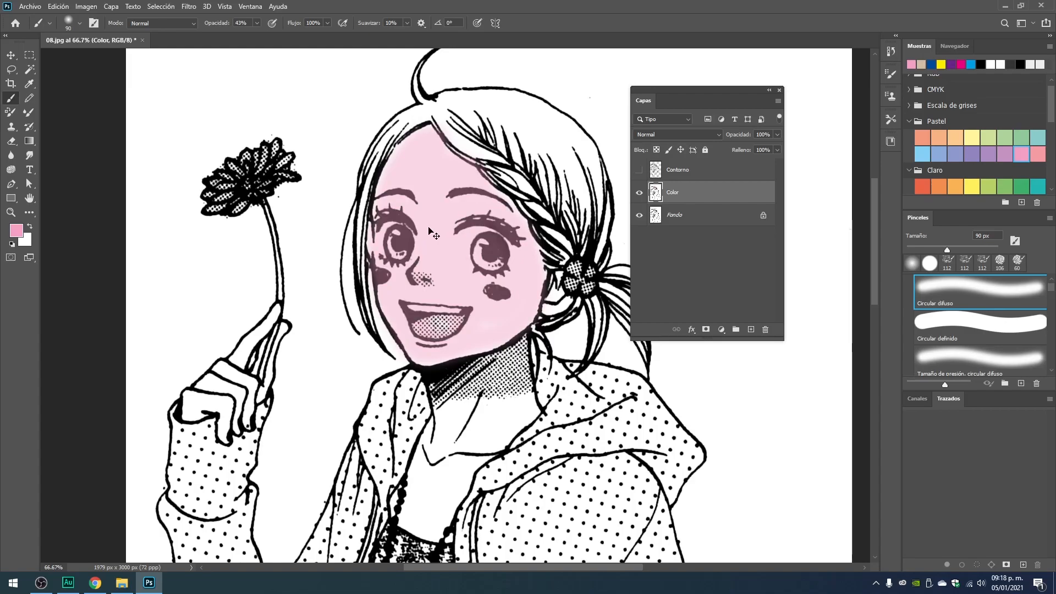
key("ctrl+z")
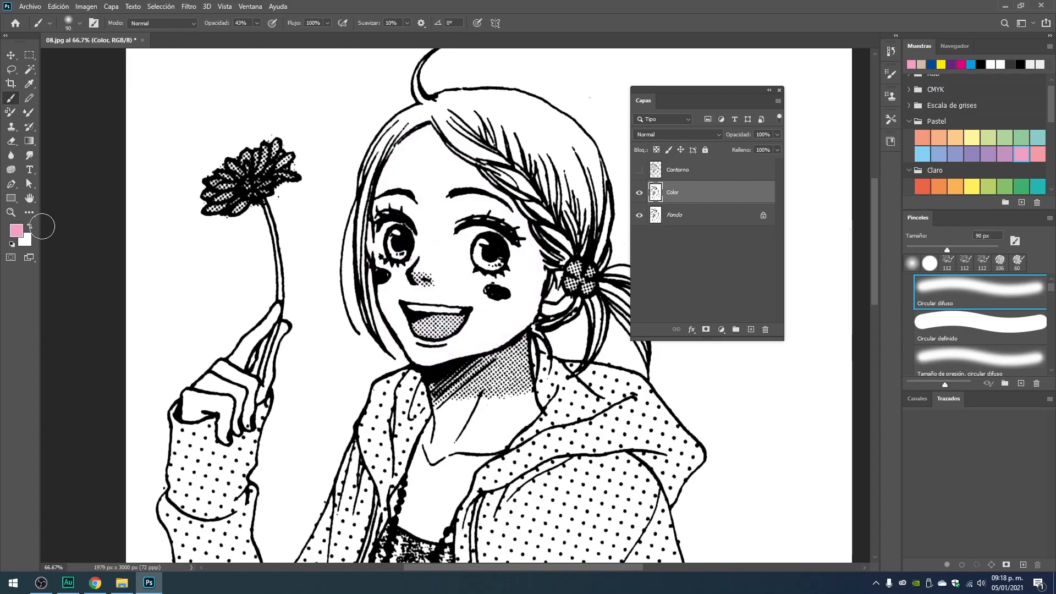
Fill the face with the pink Pastel color on the Color layer using the Paint Bucket tool.
left_click(31, 142)
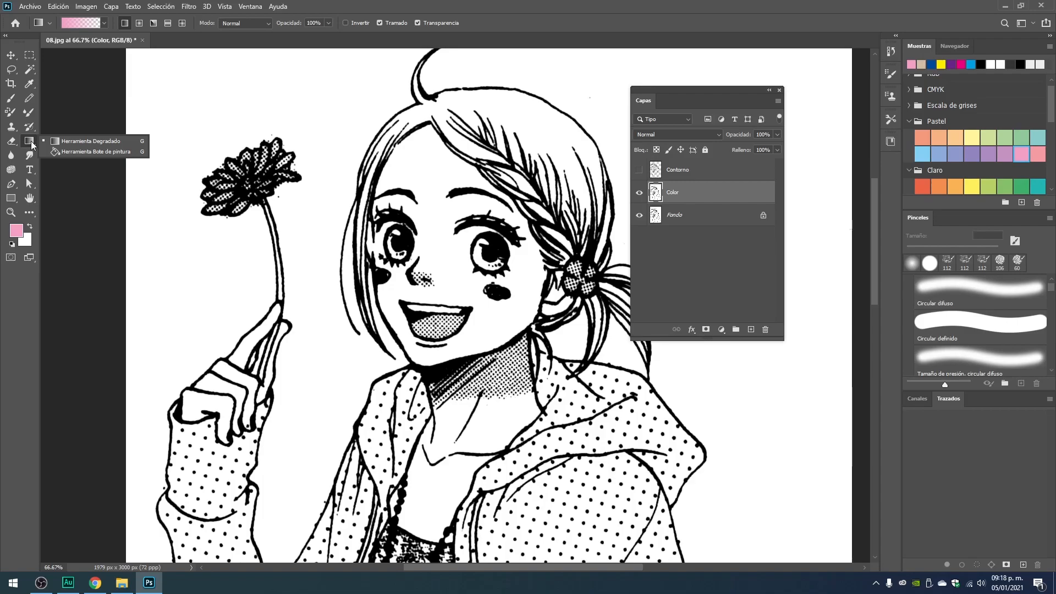
left_click(83, 152)
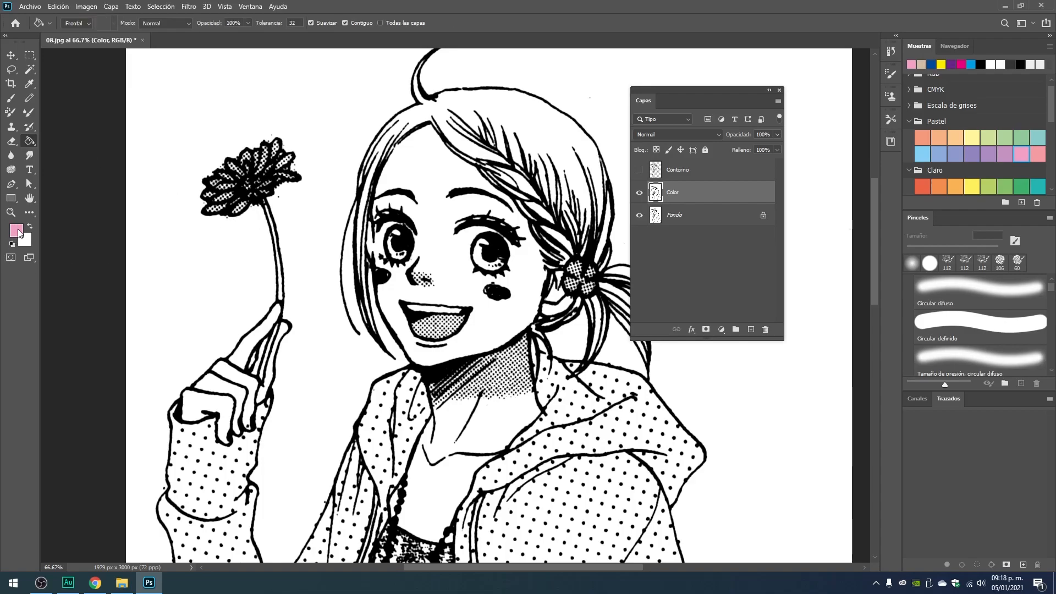
left_click(426, 165)
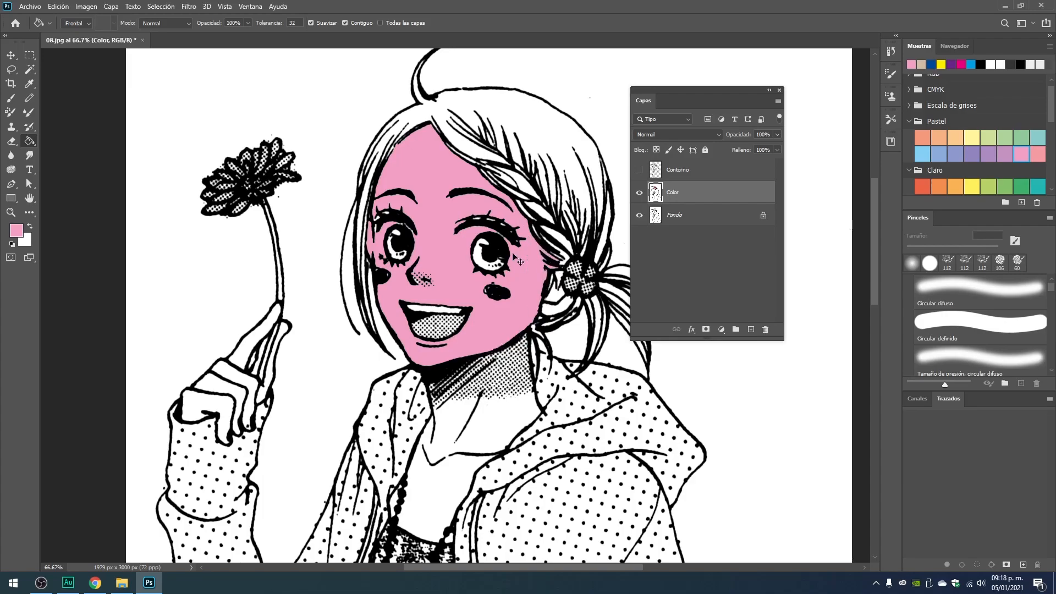
Examine up close how the pink fill meets the outlines around the face, and inspect the jacket's contours.
scroll(435, 167, "up", 2)
scroll(385, 168, "up", 1)
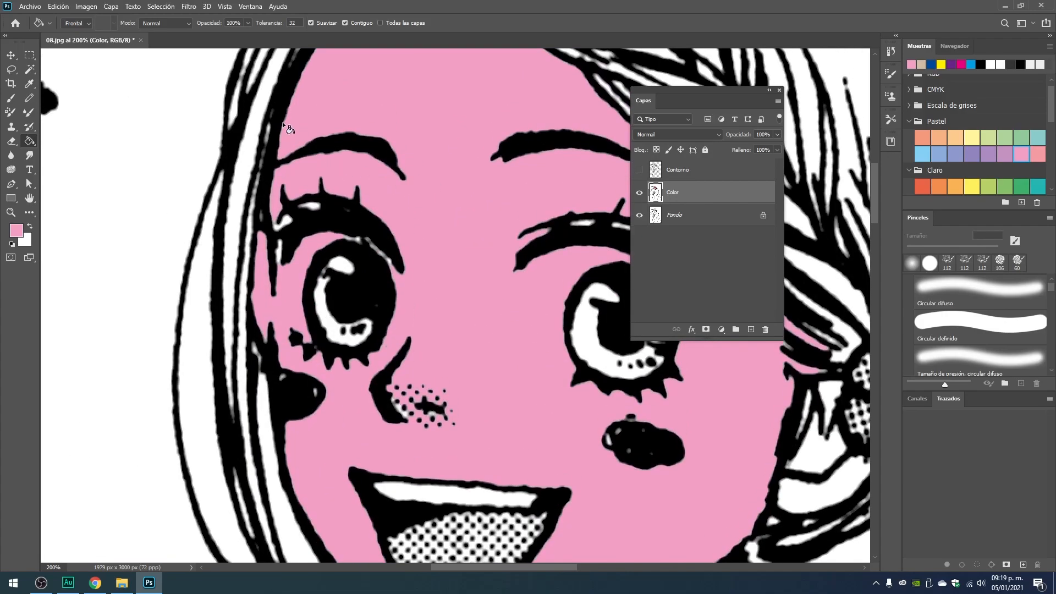
left_click_drag(385, 118, 336, 207)
left_click_drag(605, 451, 426, 156)
left_click_drag(311, 193, 345, 292)
left_click_drag(334, 206, 417, 312)
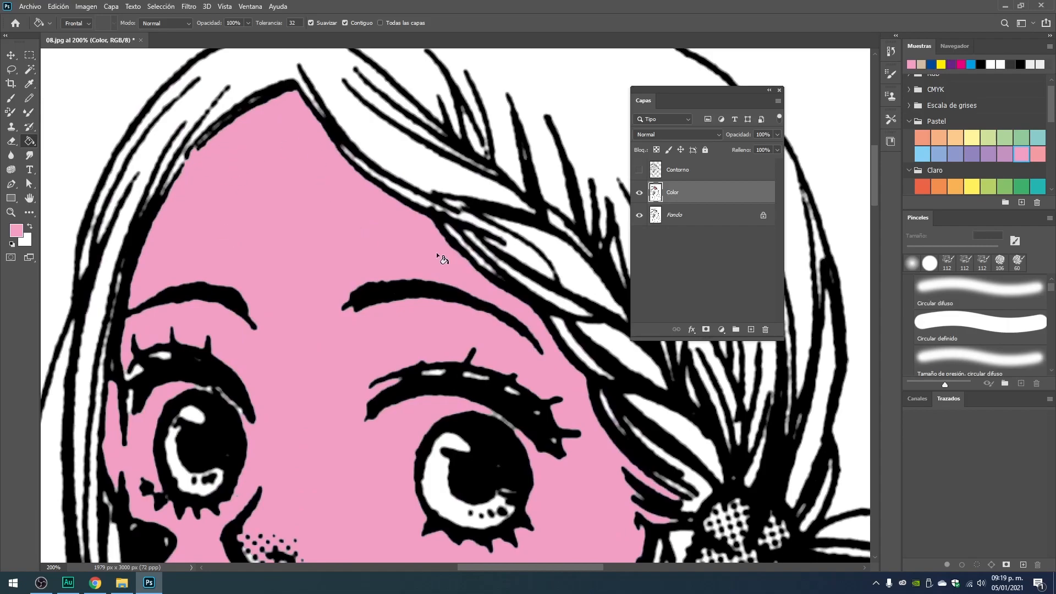
left_click_drag(594, 458, 511, 198)
left_click_drag(404, 385, 233, 134)
left_click_drag(418, 337, 337, 132)
left_click_drag(327, 320, 339, 205)
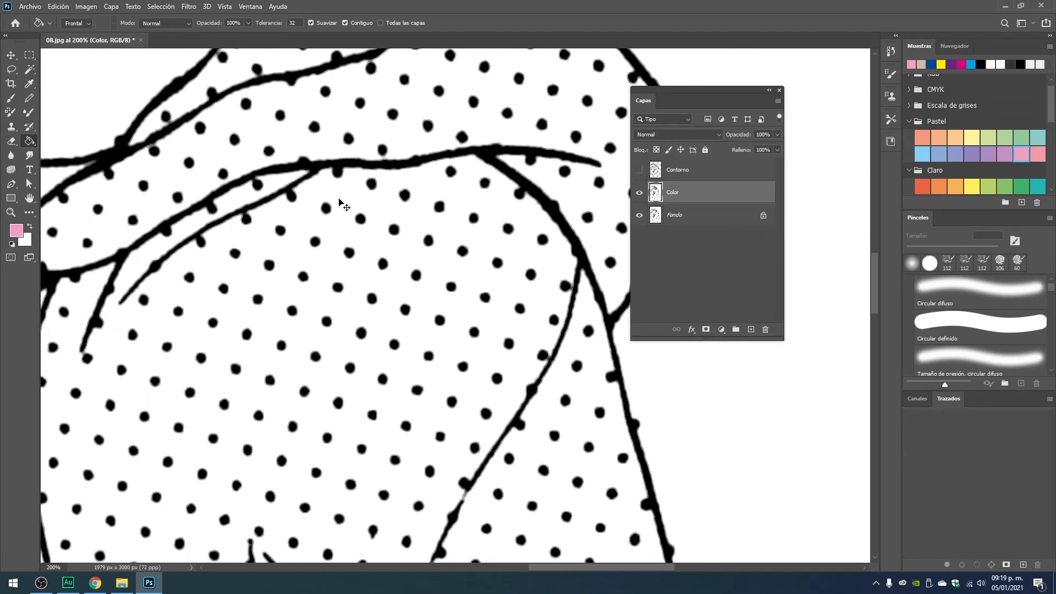
Fill the jacket half with the lowered arm and its hem band with the light blue Pastel swatch.
key("ctrl+minus")
key("ctrl+minus")
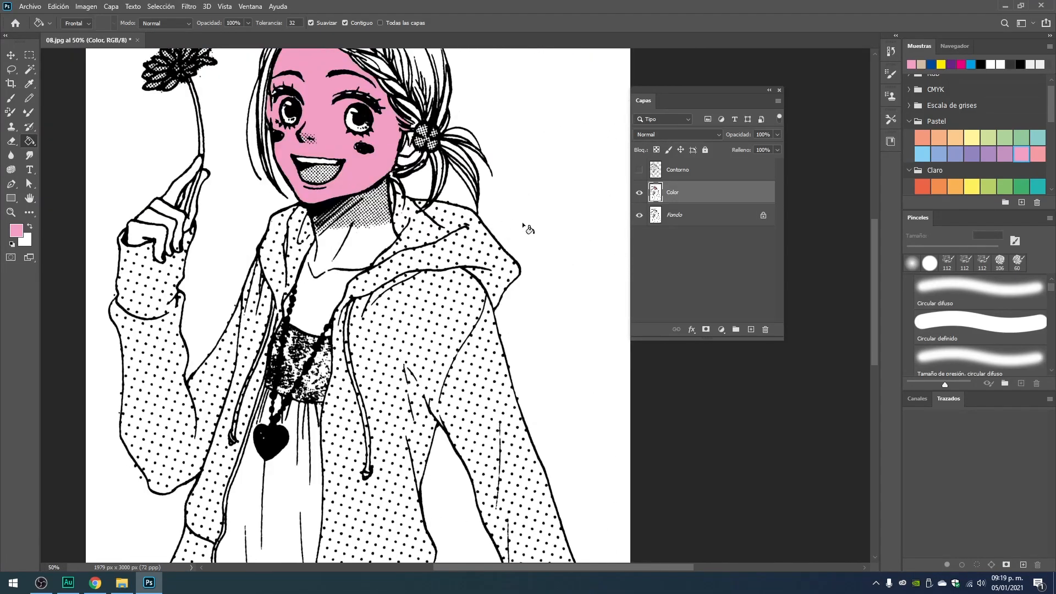
left_click(919, 152)
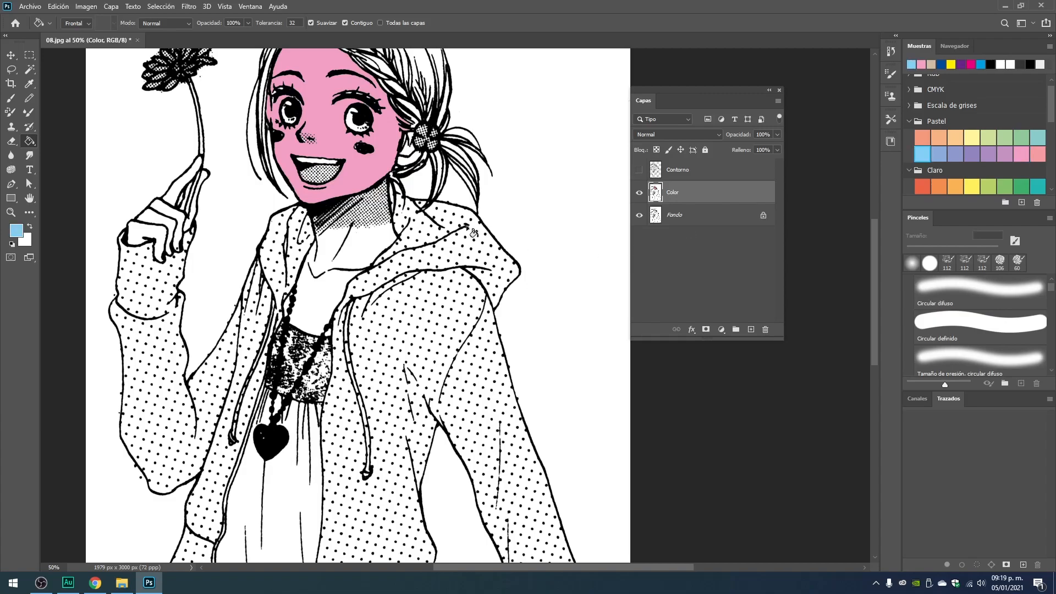
left_click(420, 234)
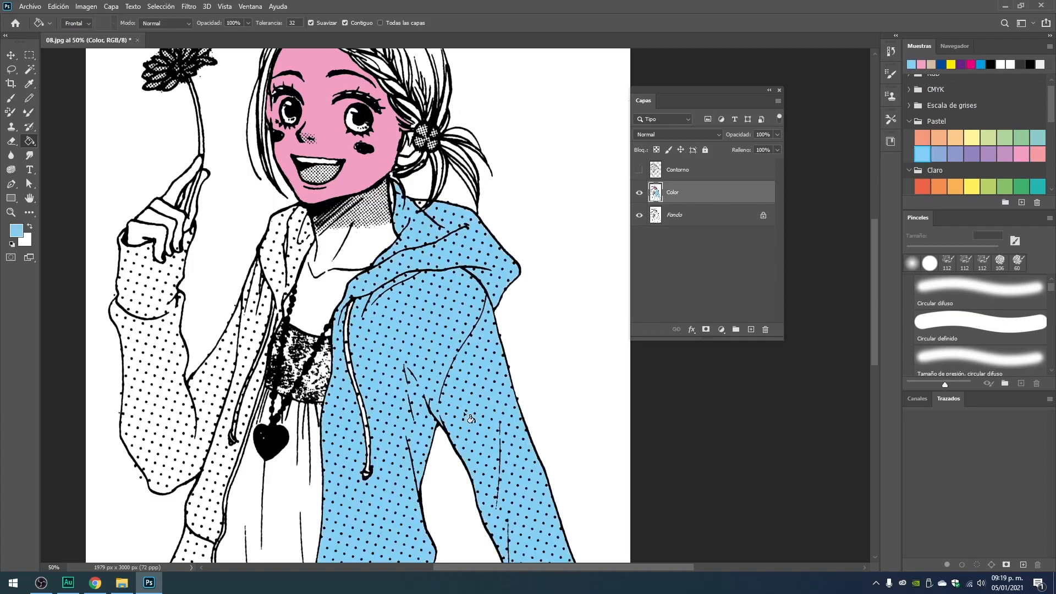
left_click_drag(559, 558, 436, 299)
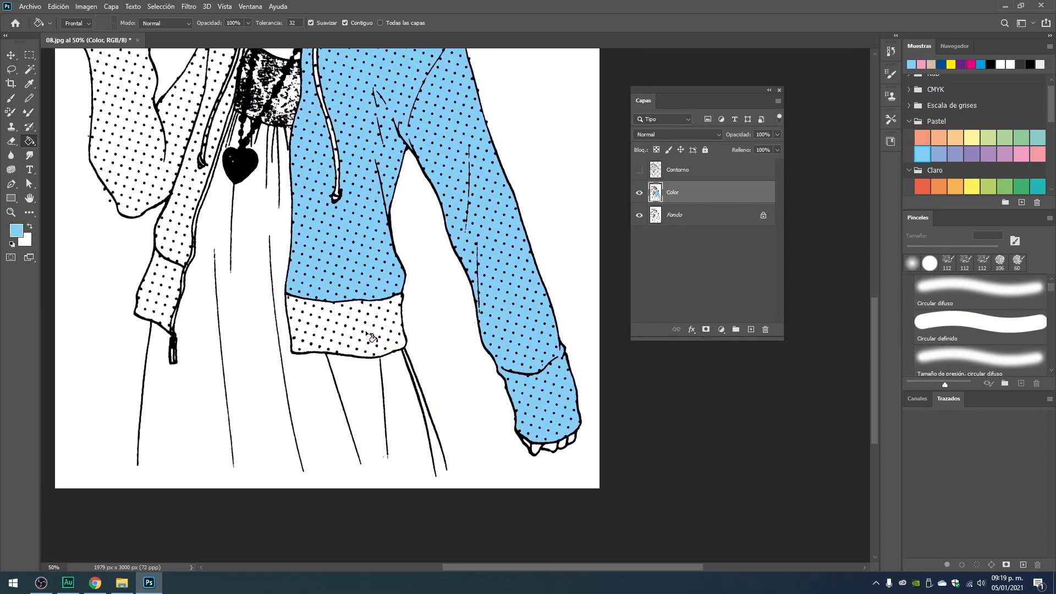
left_click(367, 332)
Fill the jacket's other half, including the hood edge, raised sleeve and hem band, with the same light blue.
scroll(329, 233, "up", 5)
scroll(330, 233, "left", 3)
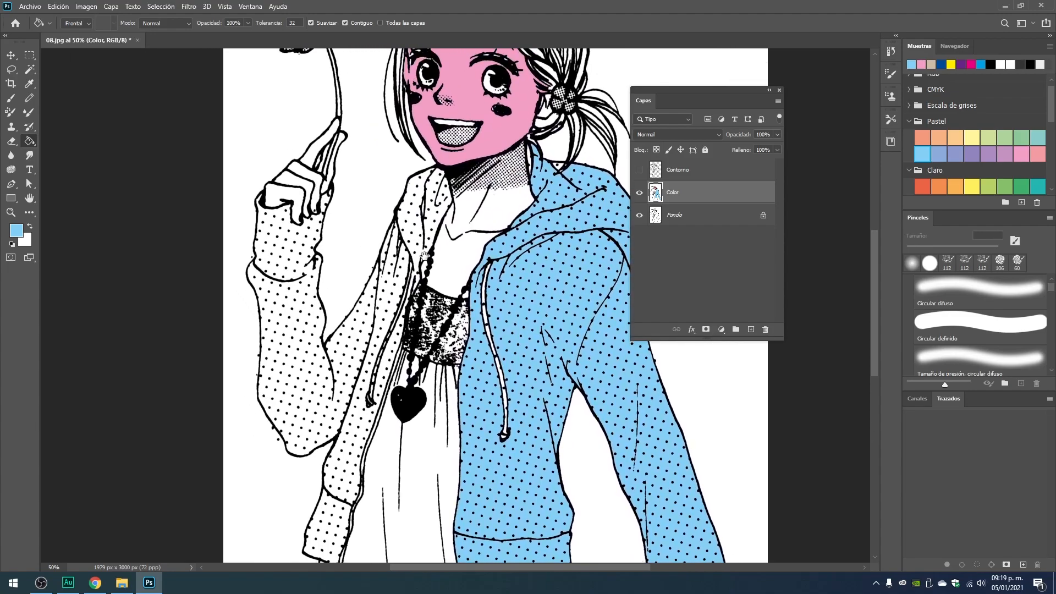
left_click(423, 198)
left_click_drag(415, 256, 438, 175)
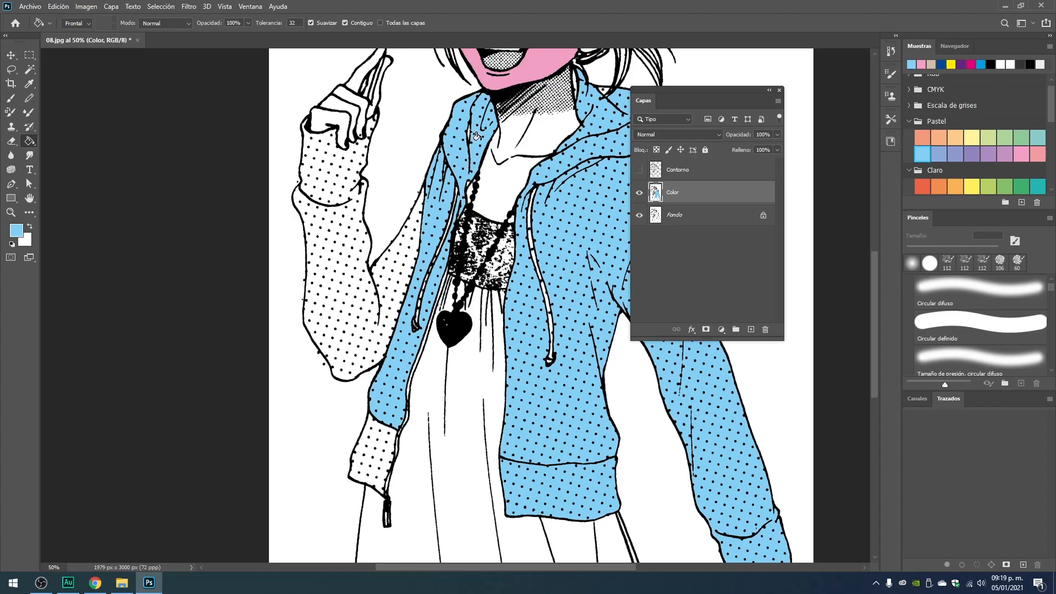
scroll(481, 141, "up", 5)
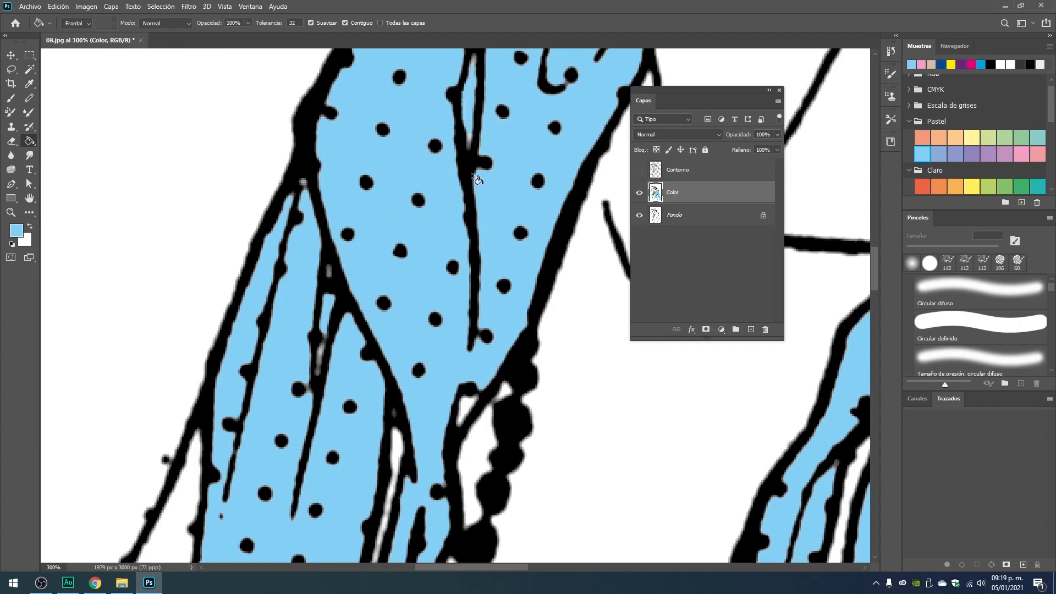
left_click_drag(427, 394, 411, 266)
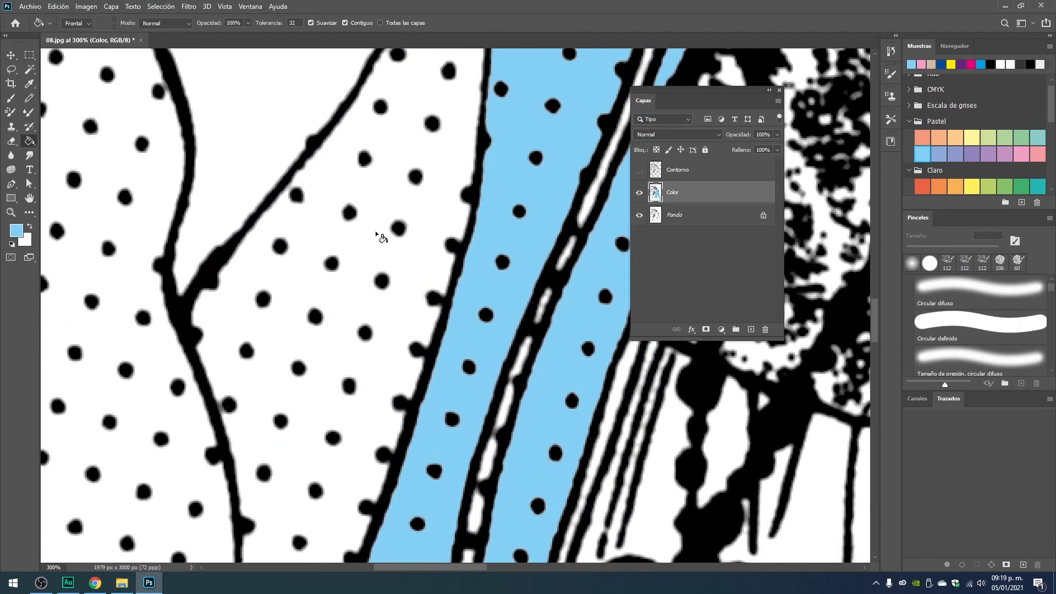
left_click(364, 242)
scroll(157, 324, "down", 6)
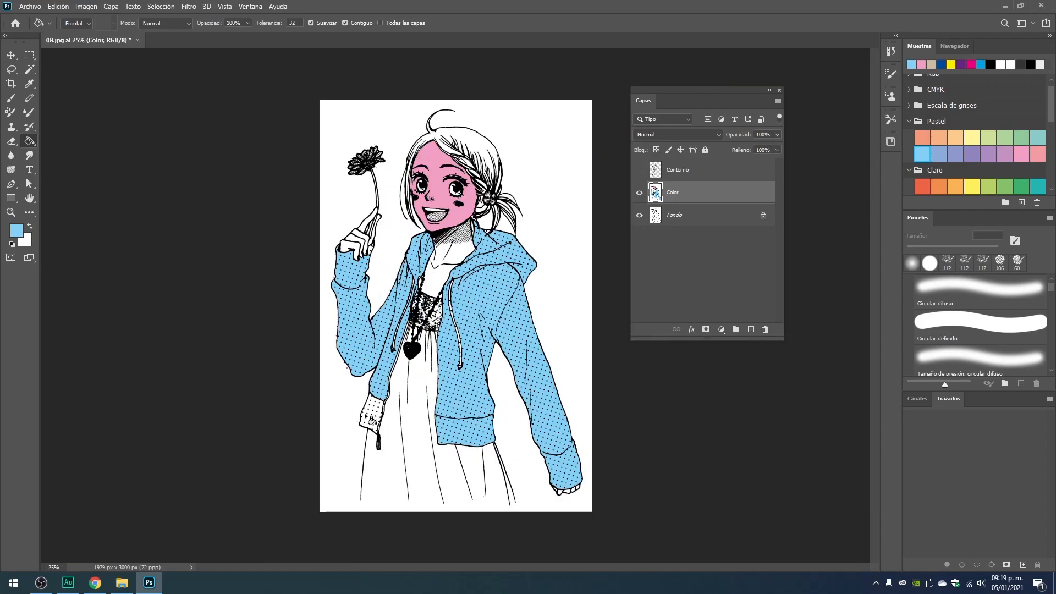
scroll(456, 442, "up", 2)
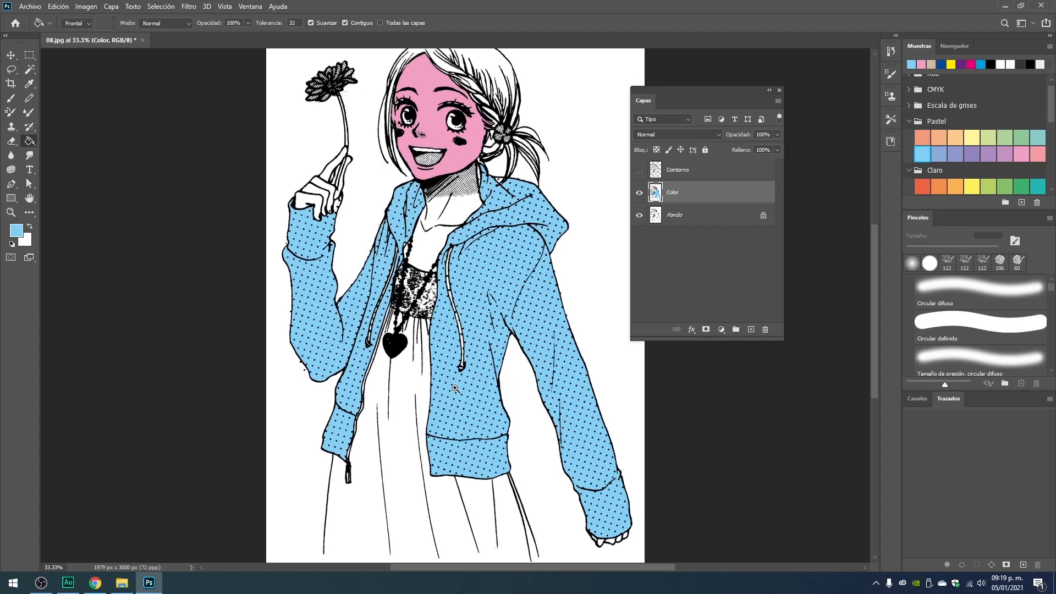
Try to fill the white dress with the periwinkle Pastel swatch using the Paint Bucket tool.
left_click_drag(430, 452, 456, 330)
left_click_drag(407, 406, 407, 380)
left_click_drag(430, 300, 427, 318)
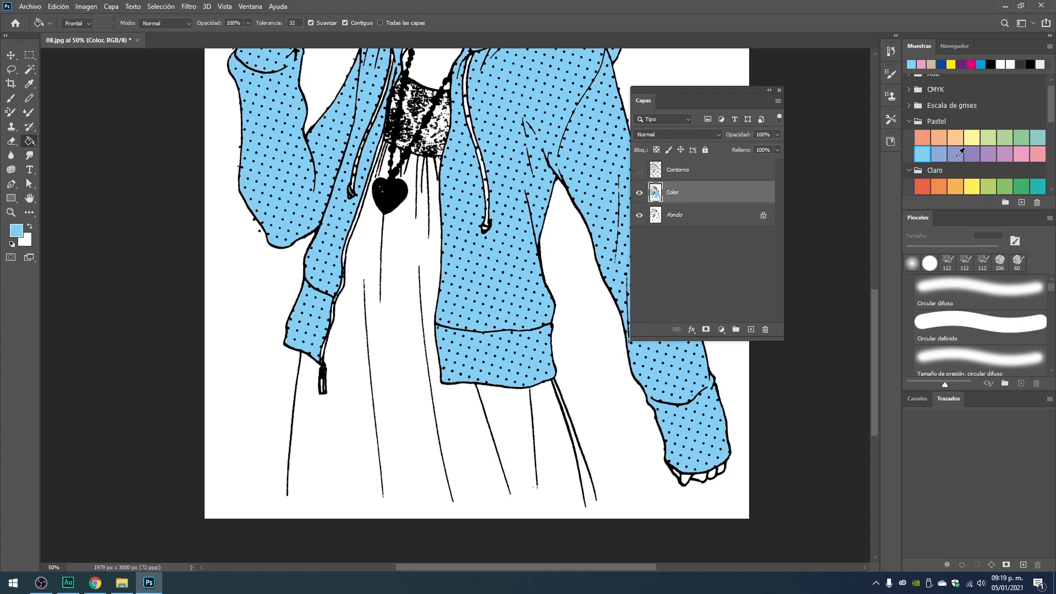
left_click(957, 155)
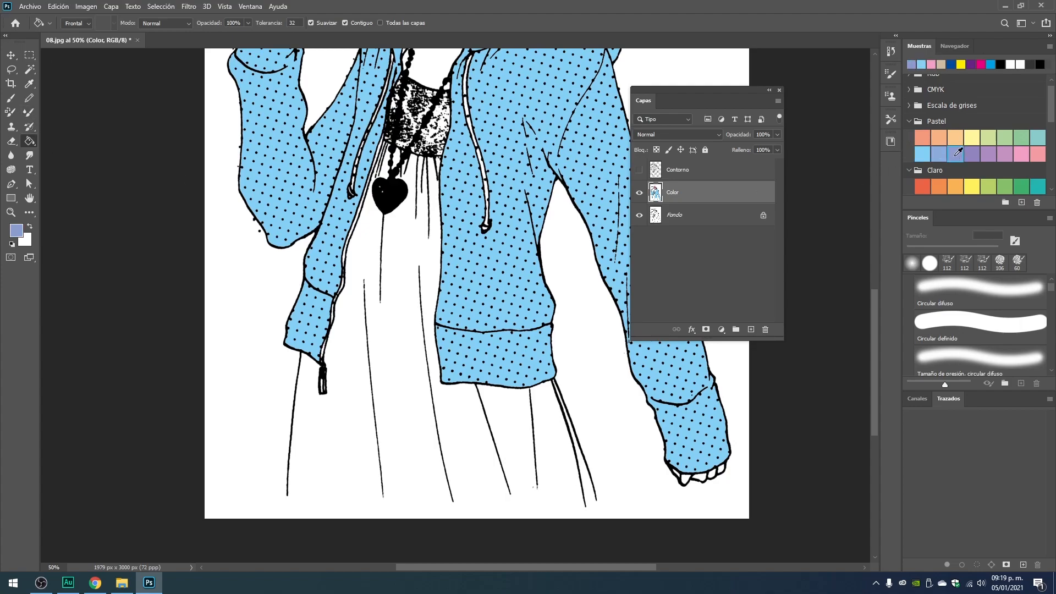
left_click(408, 261)
Examine how far the periwinkle fill extends across the dress and background, and undo that fill.
left_click_drag(428, 207, 422, 338)
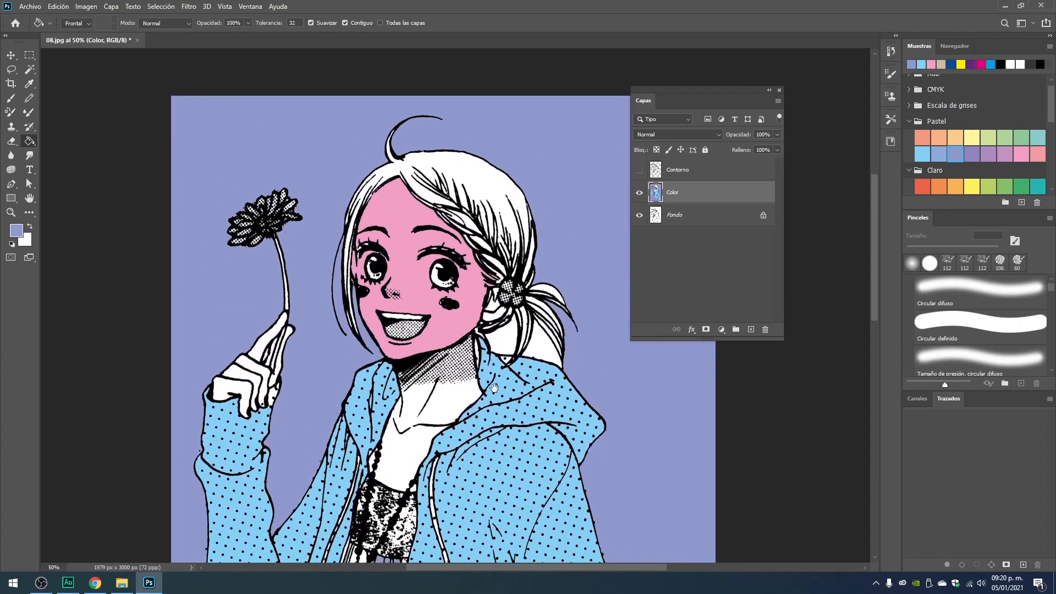
left_click_drag(494, 394, 479, 154)
left_click_drag(407, 484, 389, 80)
left_click_drag(353, 186, 355, 341)
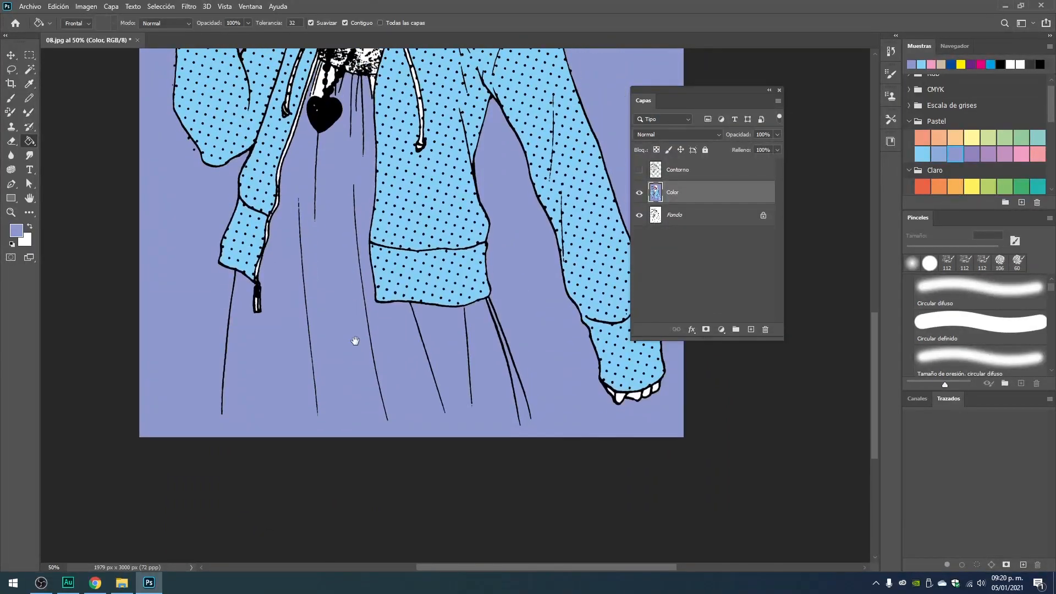
left_click_drag(360, 228, 369, 526)
left_click_drag(401, 213, 405, 295)
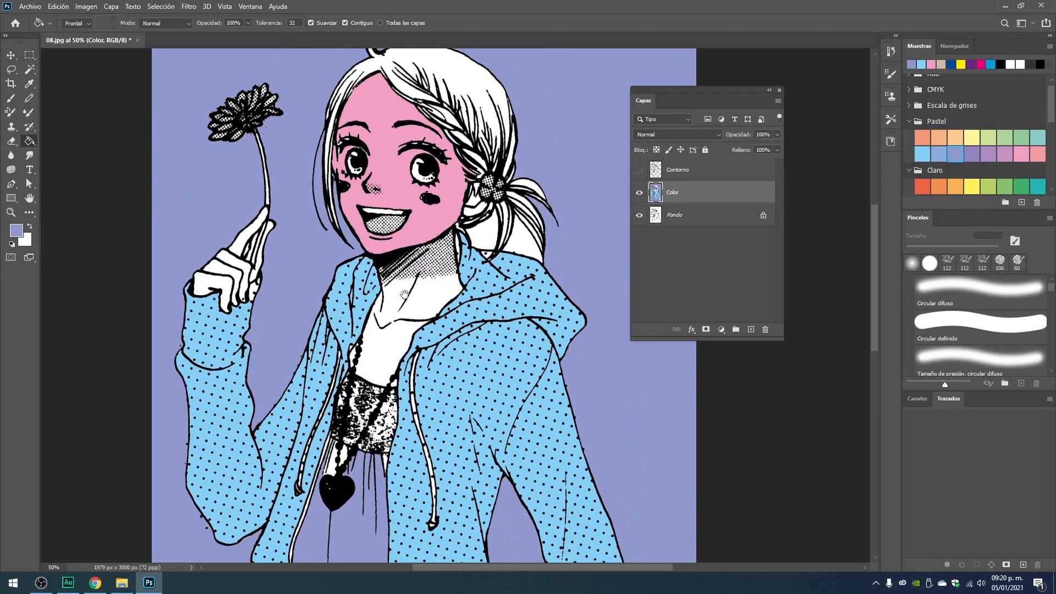
left_click_drag(356, 318, 393, 123)
left_click_drag(354, 449, 382, 236)
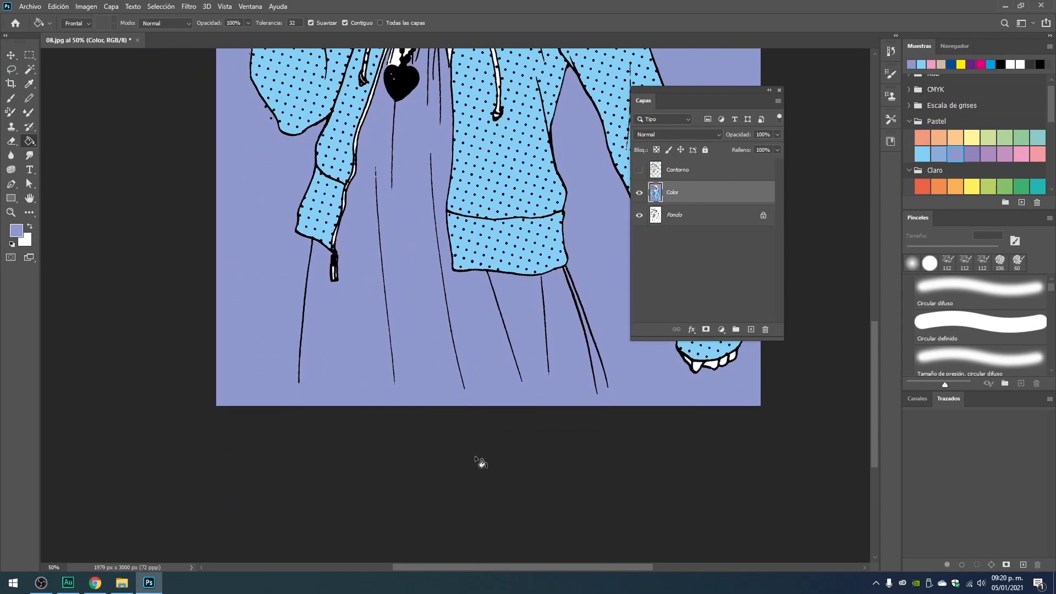
left_click_drag(455, 232, 446, 357)
left_click_drag(396, 203, 396, 276)
left_click_drag(240, 206, 208, 242)
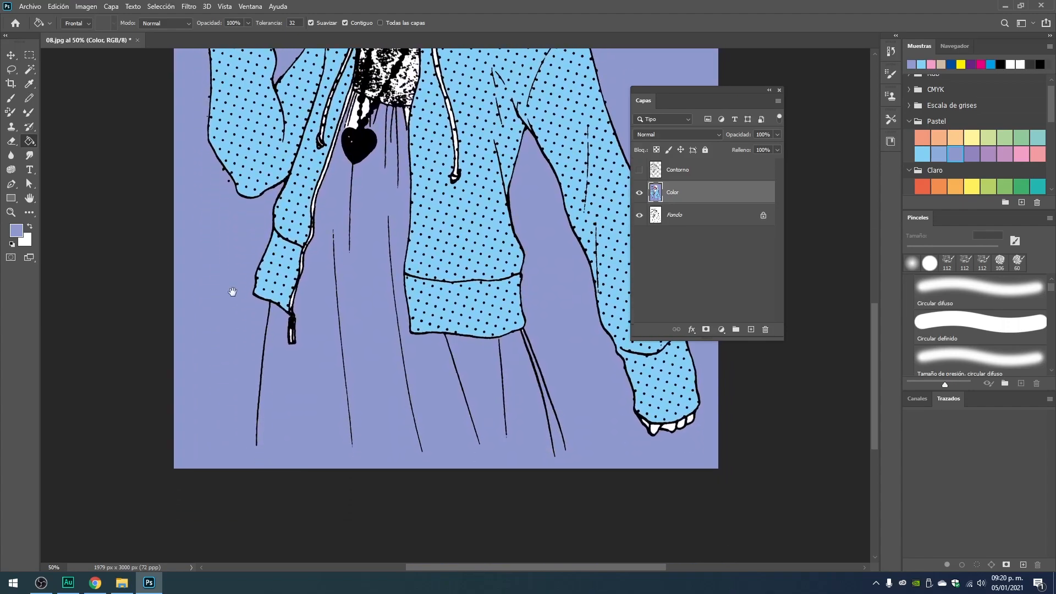
key("ctrl+z")
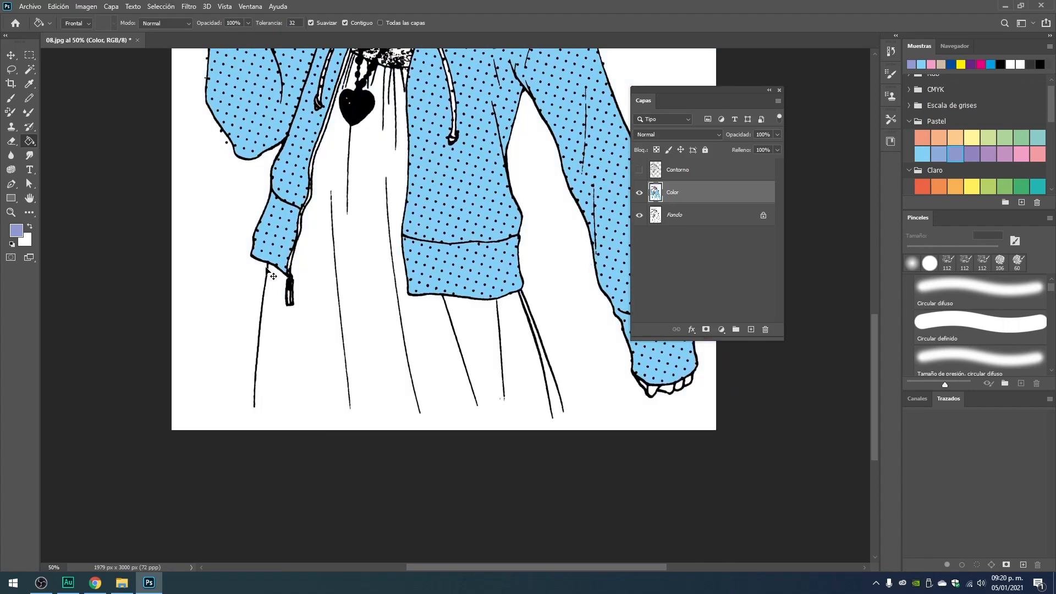
Examine the lower ends of the dress outlines near the bottom edge of the drawing.
left_click_drag(417, 234, 408, 277)
left_click(353, 437, "ctrl")
left_click_drag(366, 385, 369, 362)
left_click_drag(369, 212, 372, 280)
left_click_drag(340, 375, 351, 259)
left_click_drag(369, 434, 374, 340)
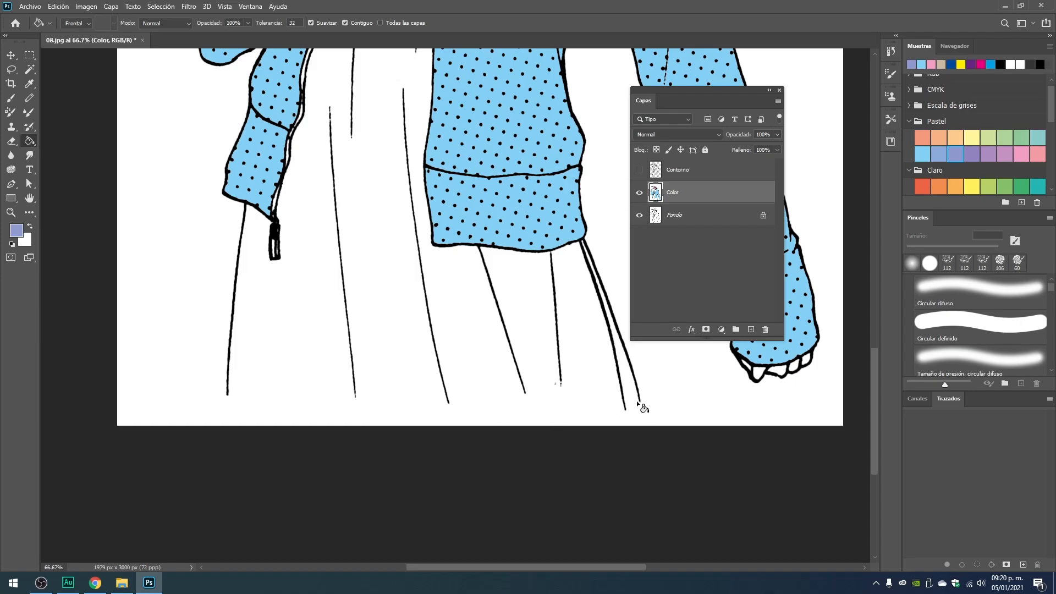
left_click_drag(257, 332, 325, 249)
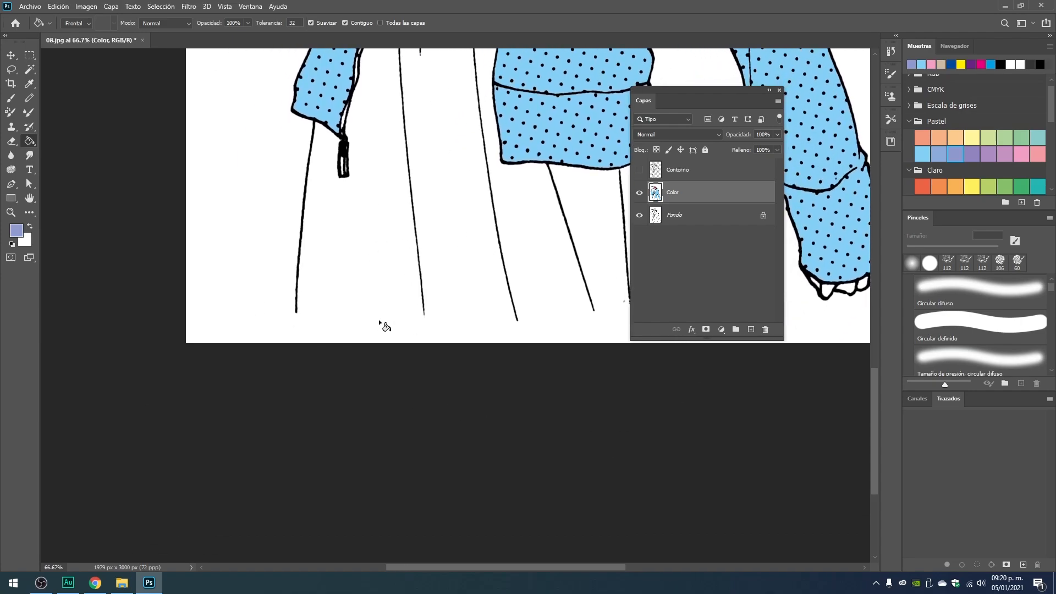
left_click(313, 343, "ctrl")
left_click(350, 296, "ctrl")
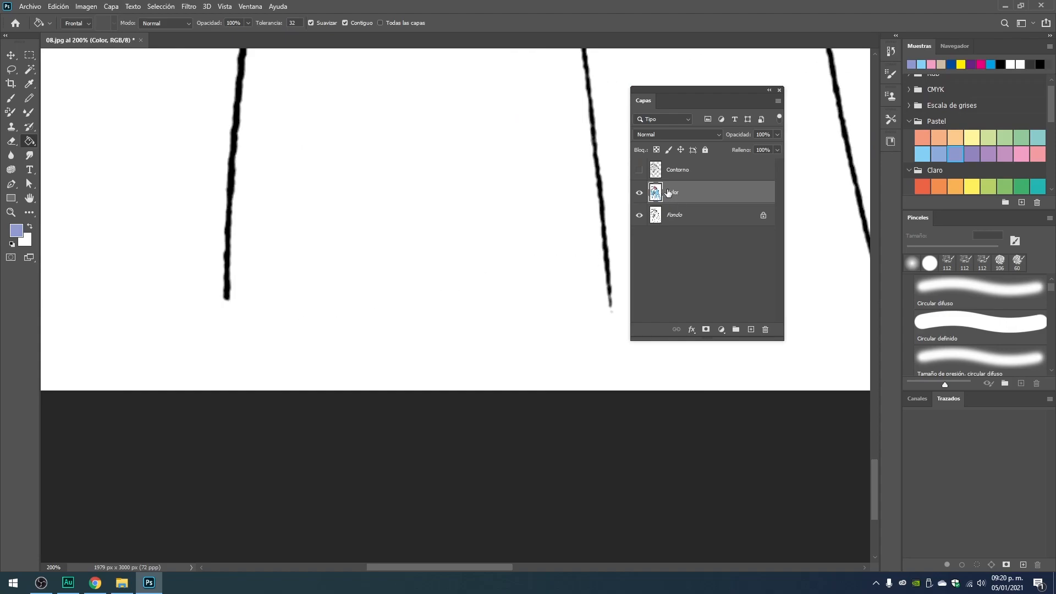
Reset the foreground color to black and set the Brush tool to the Circular definido preset at 24 px.
left_click(13, 244)
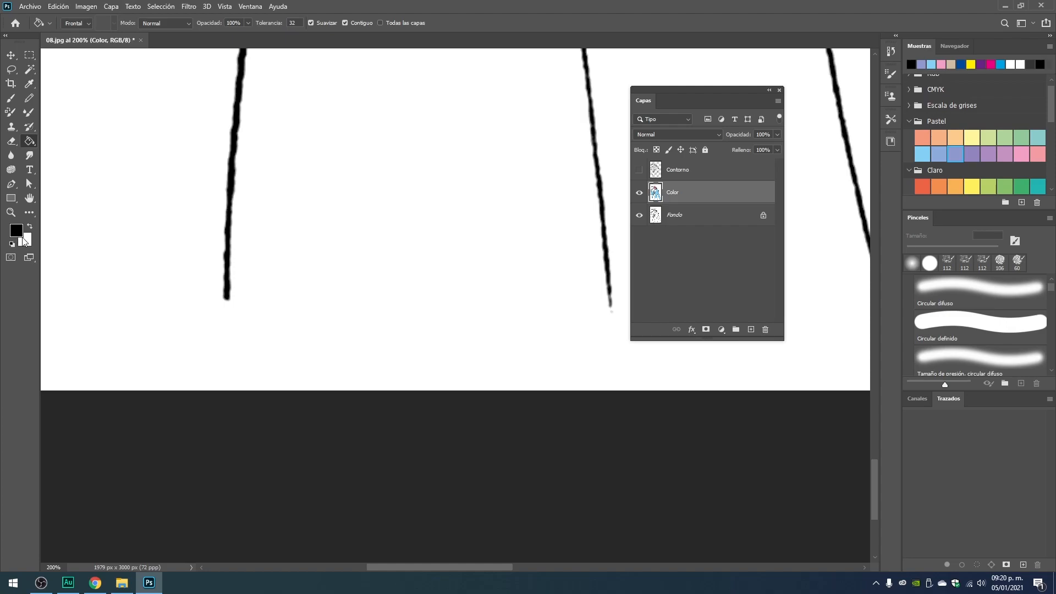
left_click(11, 98)
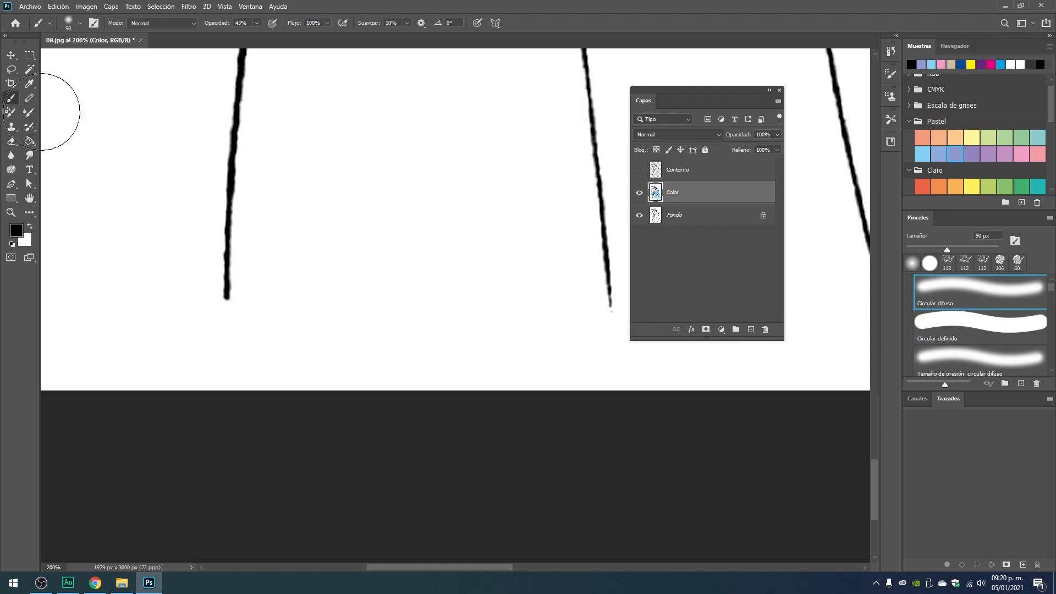
right_click(389, 144)
left_click_drag(441, 152, 431, 154)
left_click(432, 271)
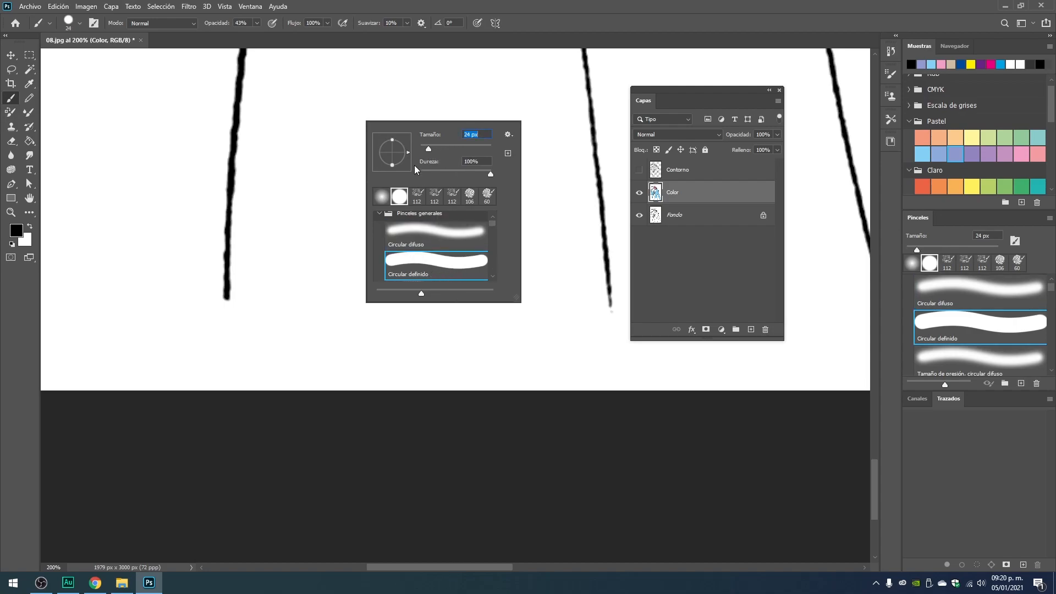
Set the brush size to 5 px and its opacity to 100%, undoing the faint test mark below the left dress outline.
left_click_drag(428, 153, 425, 154)
type("5")
key("Return")
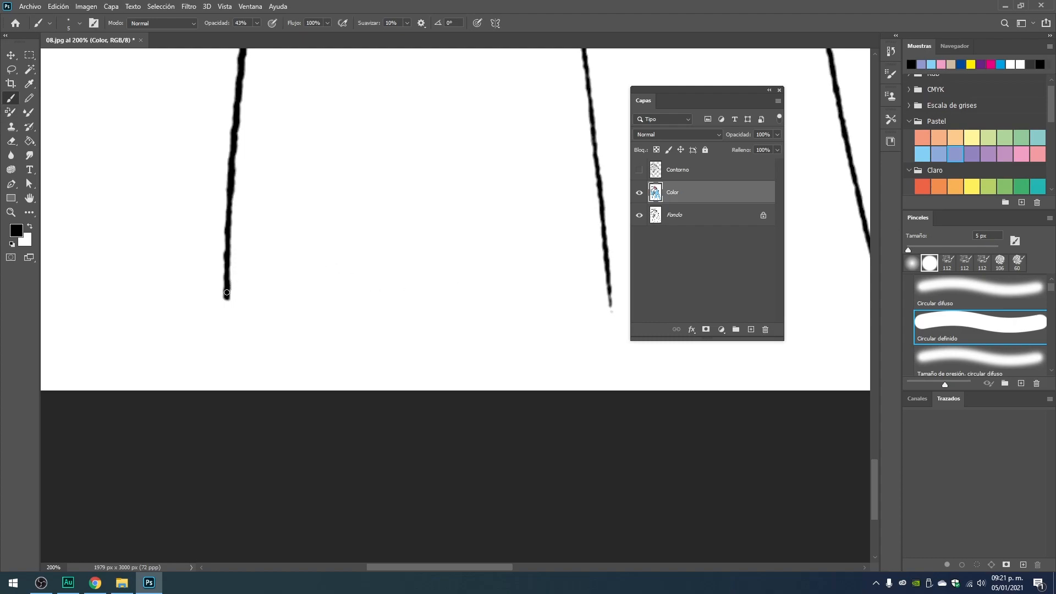
left_click_drag(225, 313, 225, 318)
key("ctrl+z")
left_click(257, 23)
left_click_drag(258, 37, 407, 67)
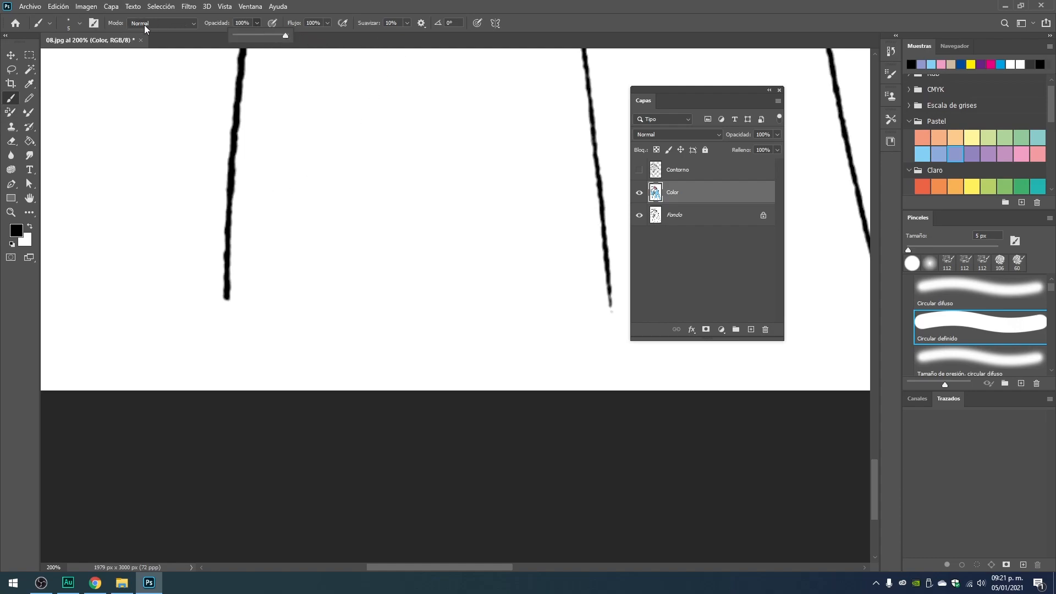
Extend the dress's outer left and right outlines in black down to the bottom edge of the drawing.
left_click_drag(226, 291, 229, 410)
left_click_drag(450, 279, 83, 321)
mouse_move(585, 280)
left_mouse_down()
mouse_move(295, 258)
mouse_move(181, 234)
left_mouse_up()
left_click_drag(567, 289, 370, 250)
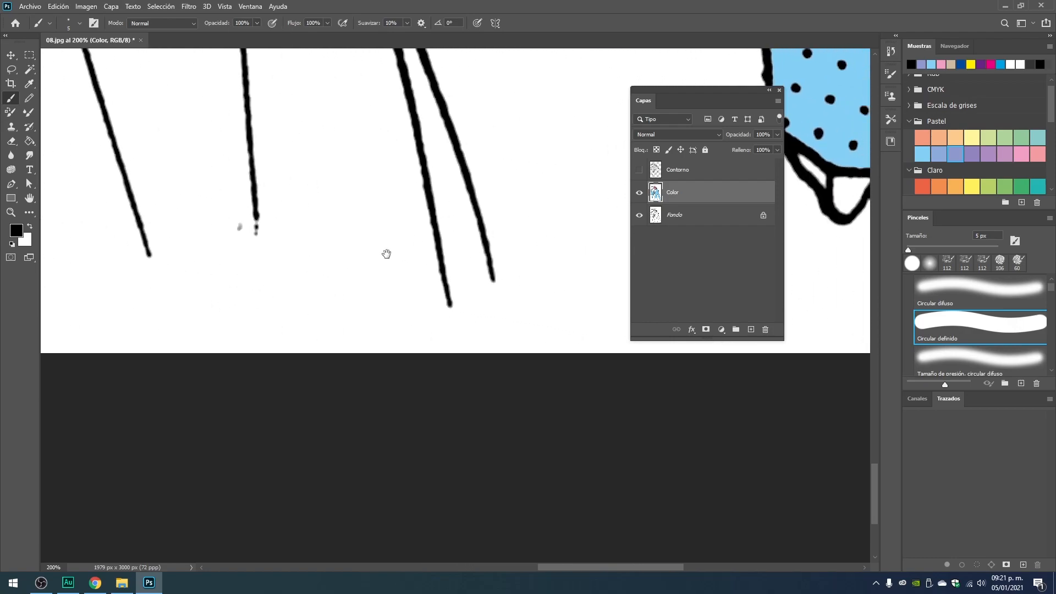
left_click_drag(492, 272, 490, 389)
scroll(489, 397, "down", 8)
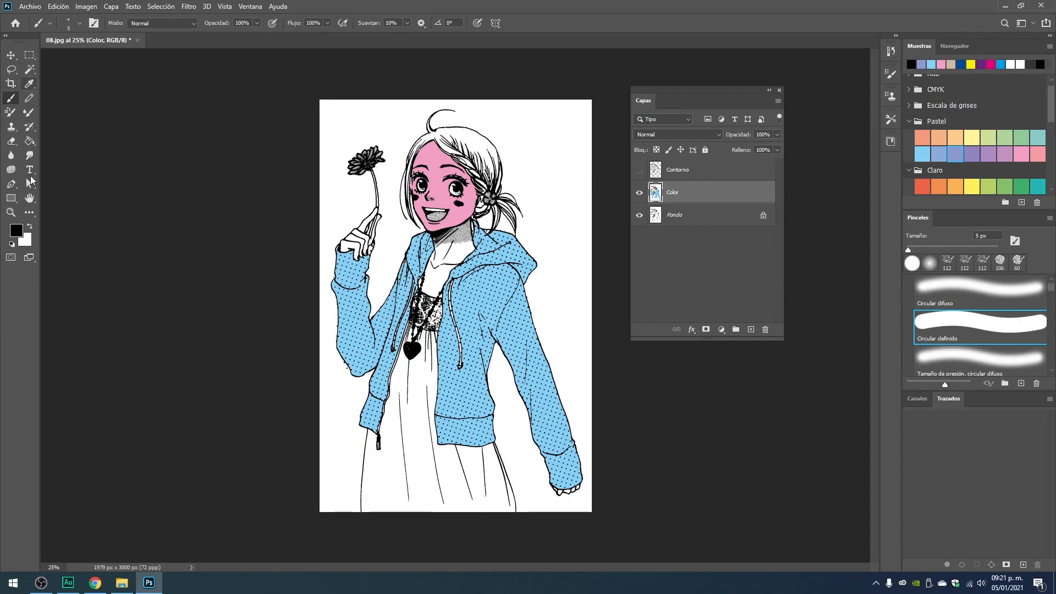
Fill the dress with the light orange Claro swatch and the background with the green Pastel swatch using the Paint Bucket.
left_click(30, 141)
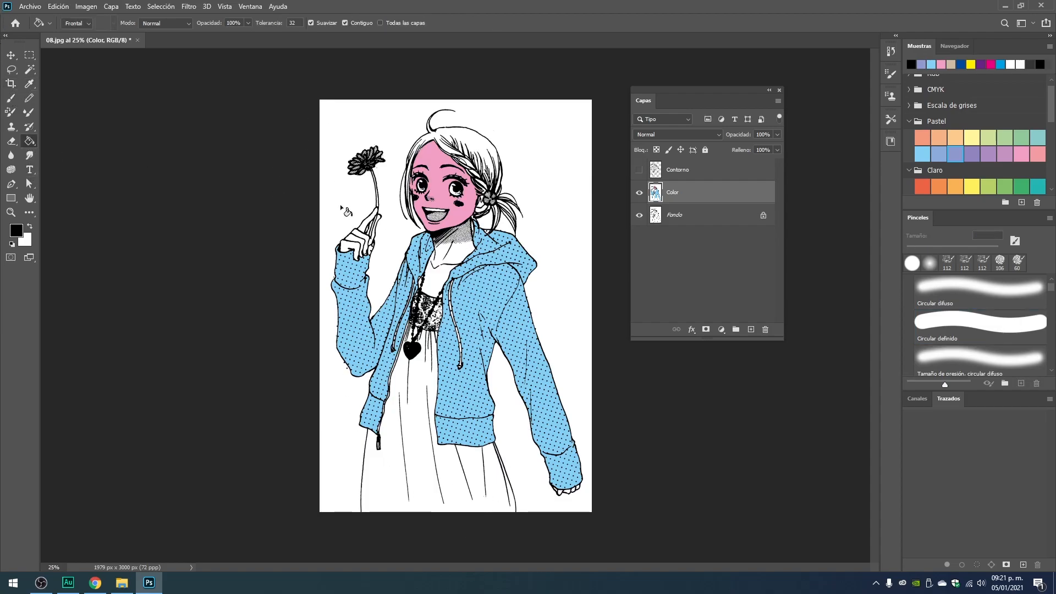
left_click(960, 186)
left_click(381, 474)
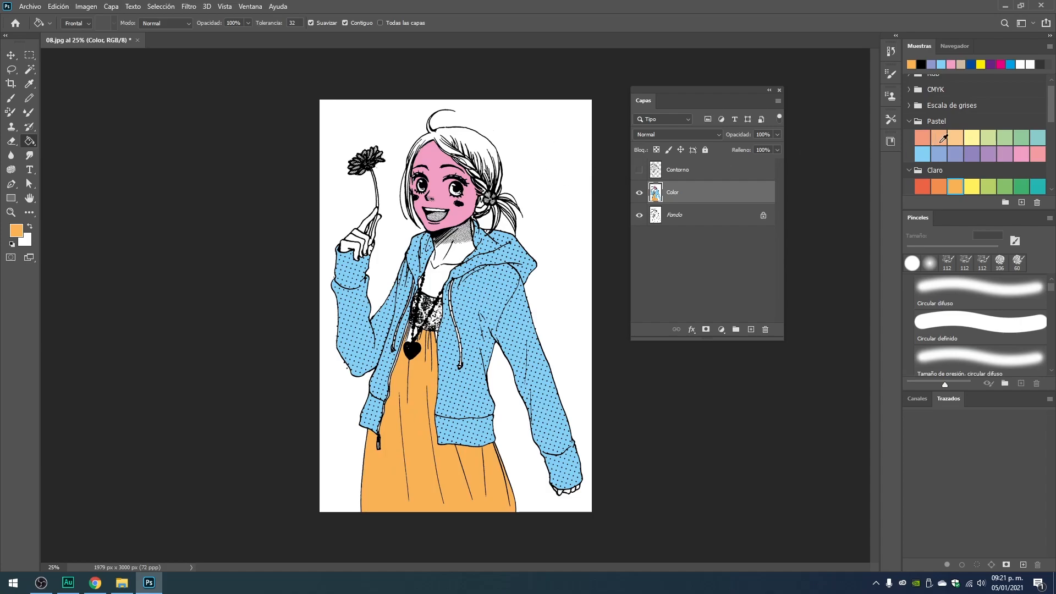
left_click(1021, 137)
left_click(588, 355)
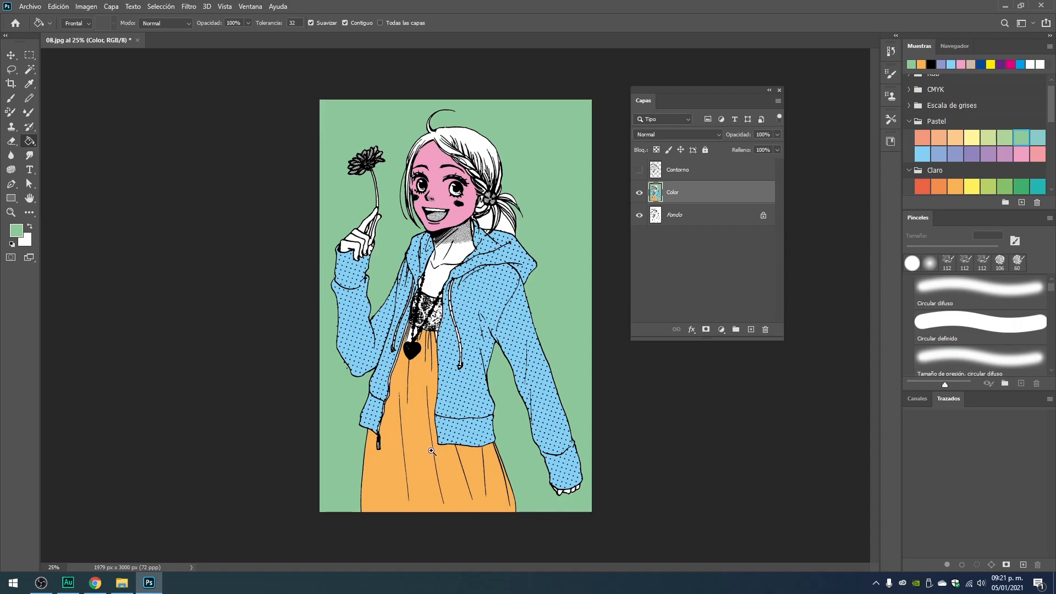
Undo the orange dress fill, the green background fill and the black outline extensions.
key("ctrl+plus")
left_click_drag(537, 318, 478, 284)
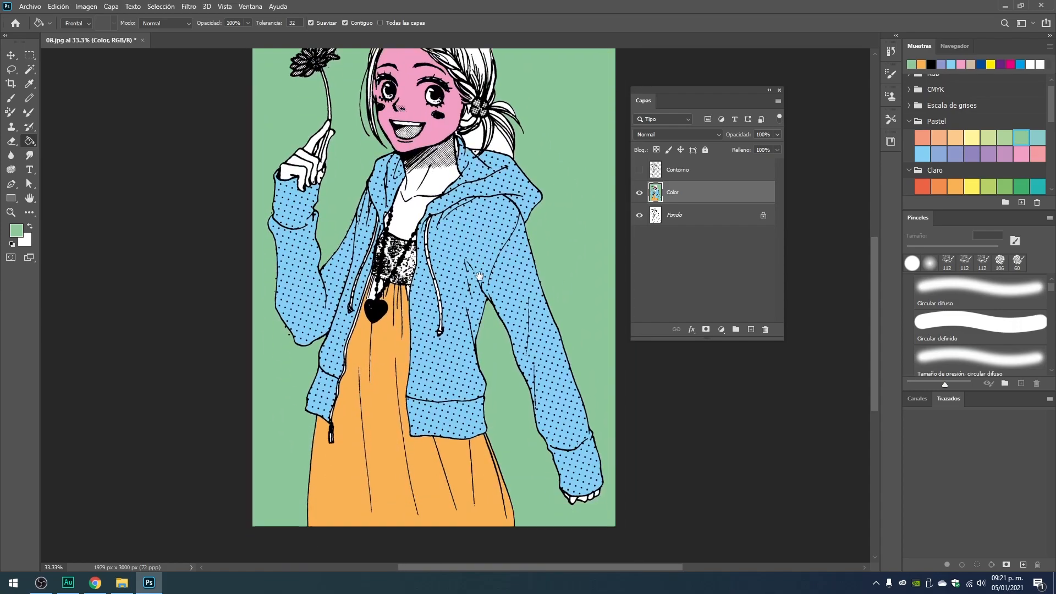
left_click_drag(478, 365, 475, 367)
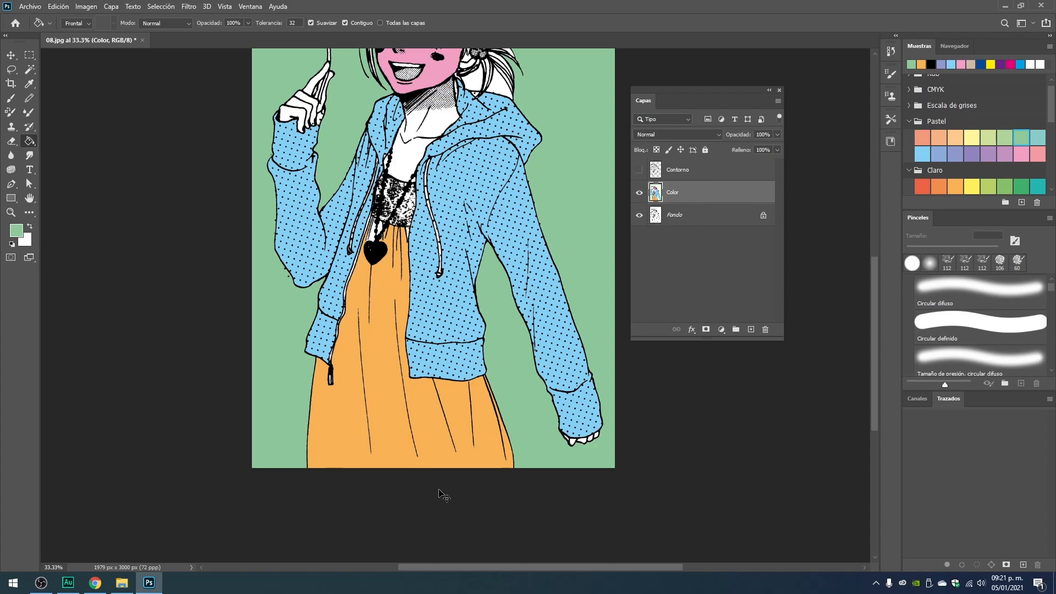
key("ctrl+z")
key("ctrl+z")
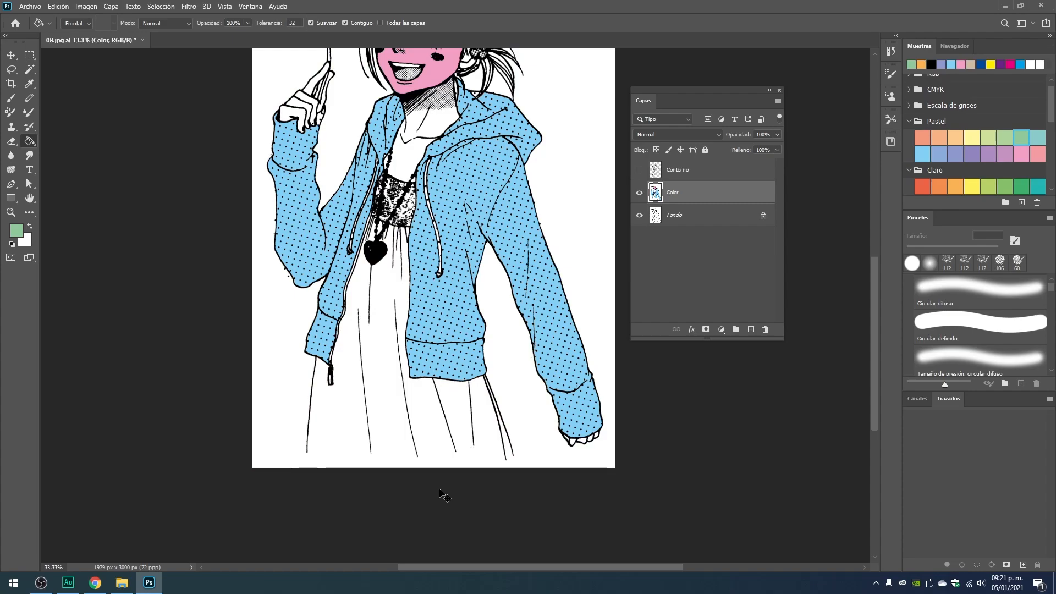
Select the white dress area below the bodice down to the drawing's bottom edge with the Quick Selection tool.
left_click_drag(378, 451, 403, 380)
left_click_drag(409, 300, 413, 324)
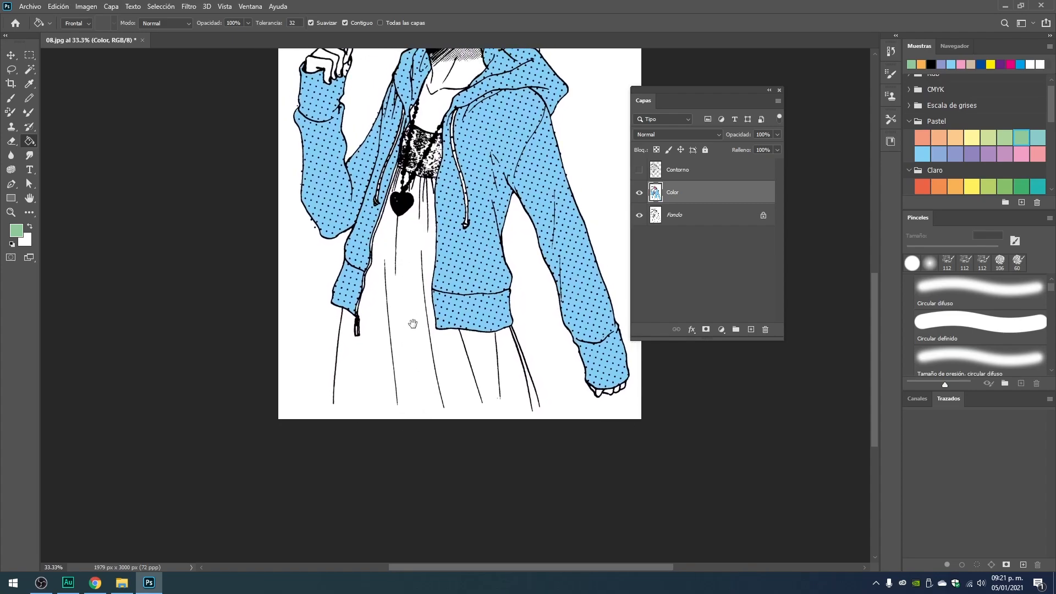
left_click(31, 70)
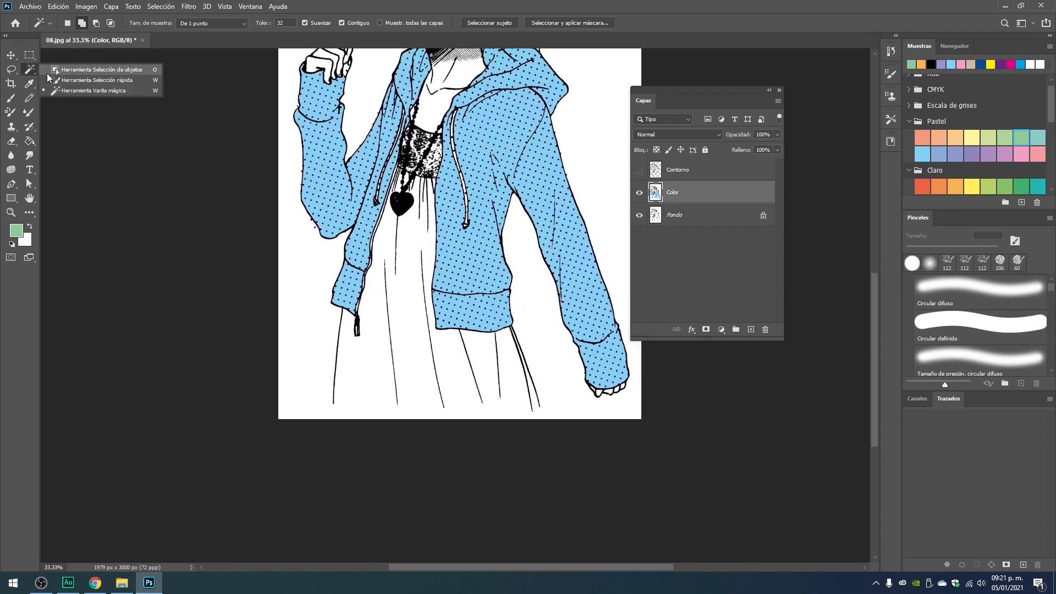
left_click(77, 77)
mouse_move(408, 227)
left_mouse_down()
mouse_move(389, 338)
mouse_move(475, 398)
mouse_move(434, 358)
mouse_move(540, 383)
mouse_move(484, 357)
mouse_move(498, 353)
mouse_move(536, 429)
left_mouse_up()
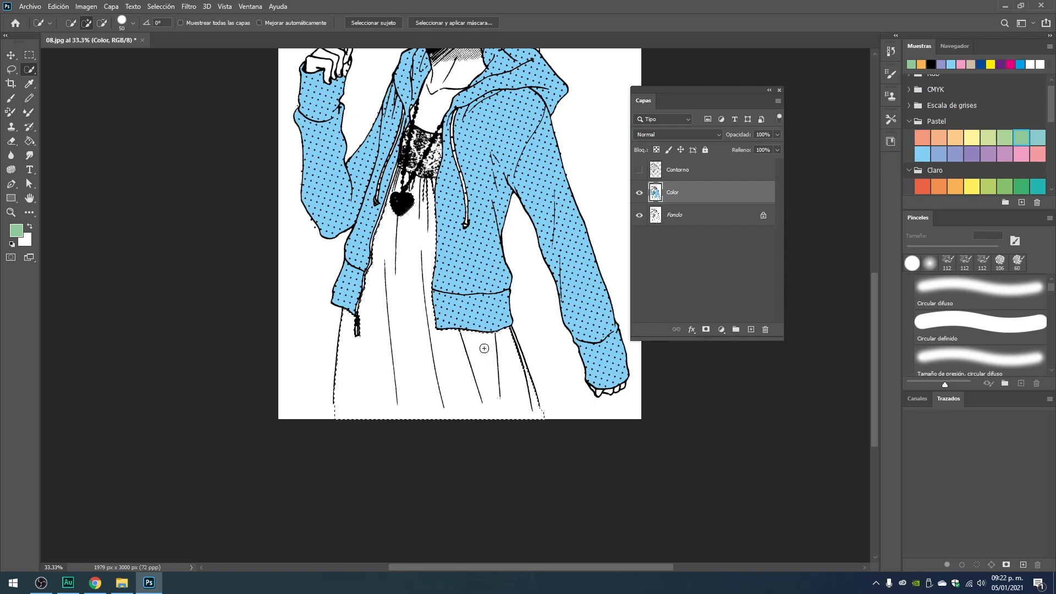
Reduce the Quick Selection brush to 16 px and add the narrow strip between the dress's double right outlines to the selection.
scroll(484, 349, "up", 3)
left_click_drag(459, 348, 411, 312)
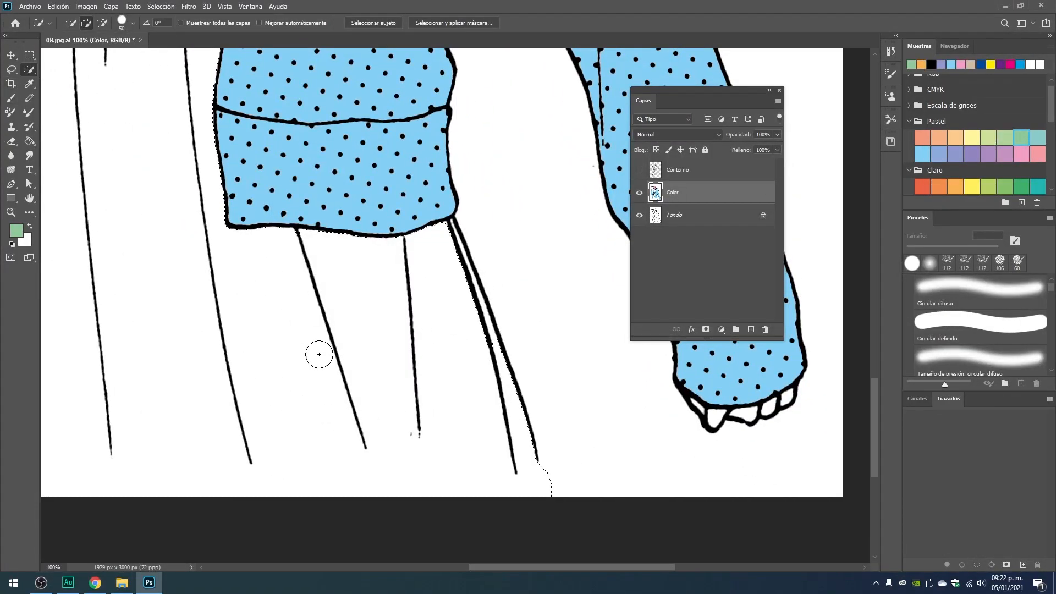
right_click(328, 354)
left_click(437, 4)
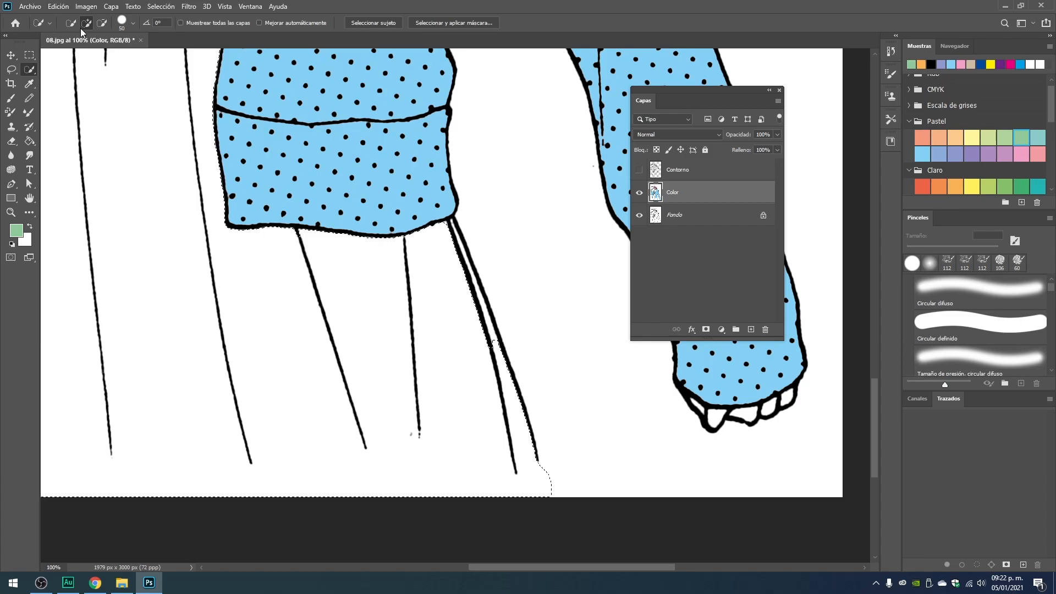
left_click(133, 24)
left_click_drag(98, 55, 83, 57)
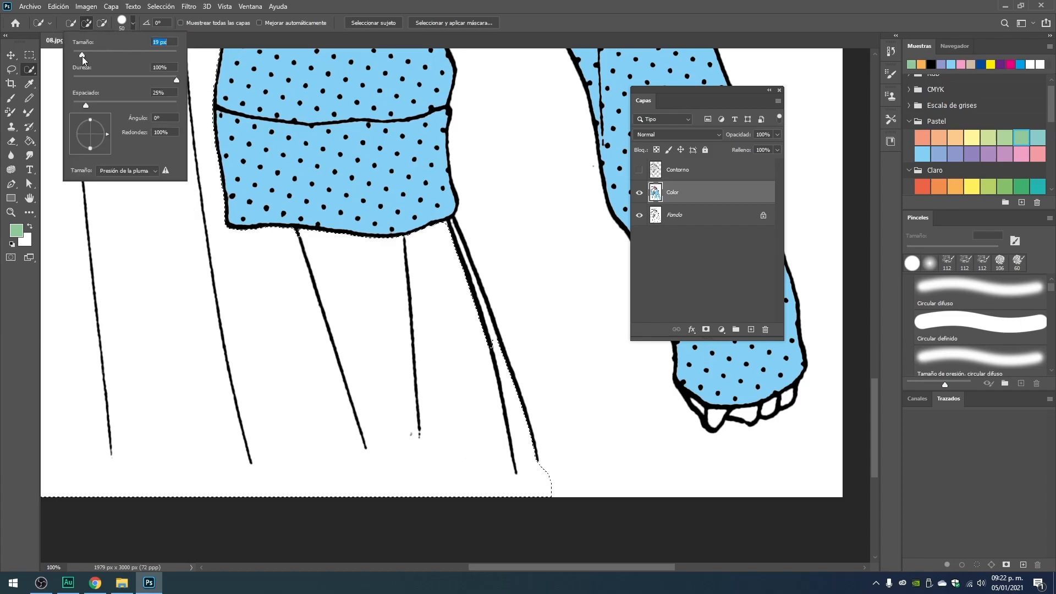
left_click(455, 240)
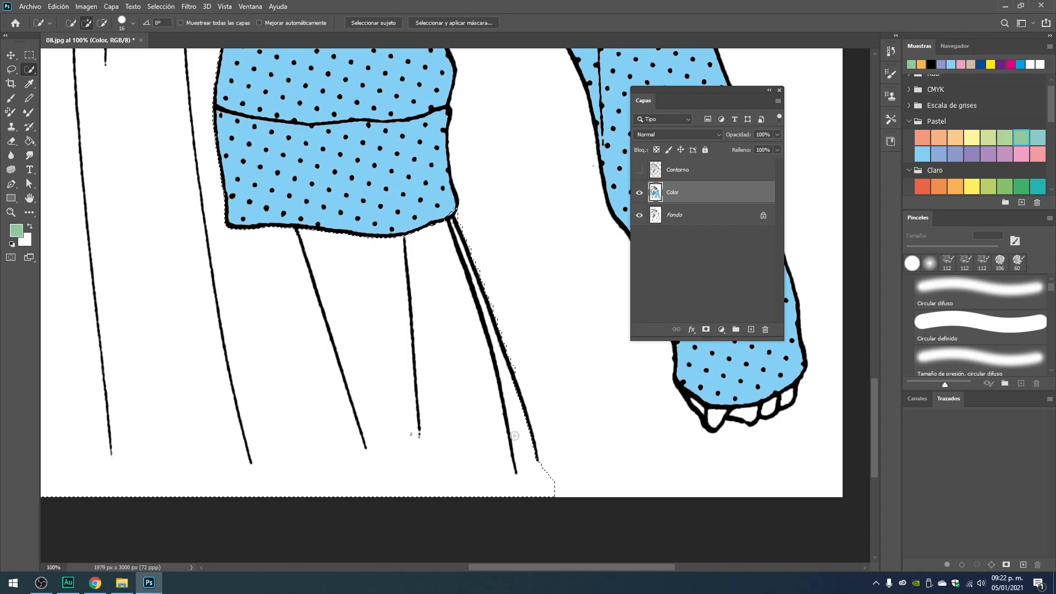
Add the small dress area beside the heart pendant, up toward the bodice, to the selection.
left_click_drag(342, 312, 537, 344)
left_click_drag(220, 405, 219, 303)
left_click_drag(570, 393, 447, 389)
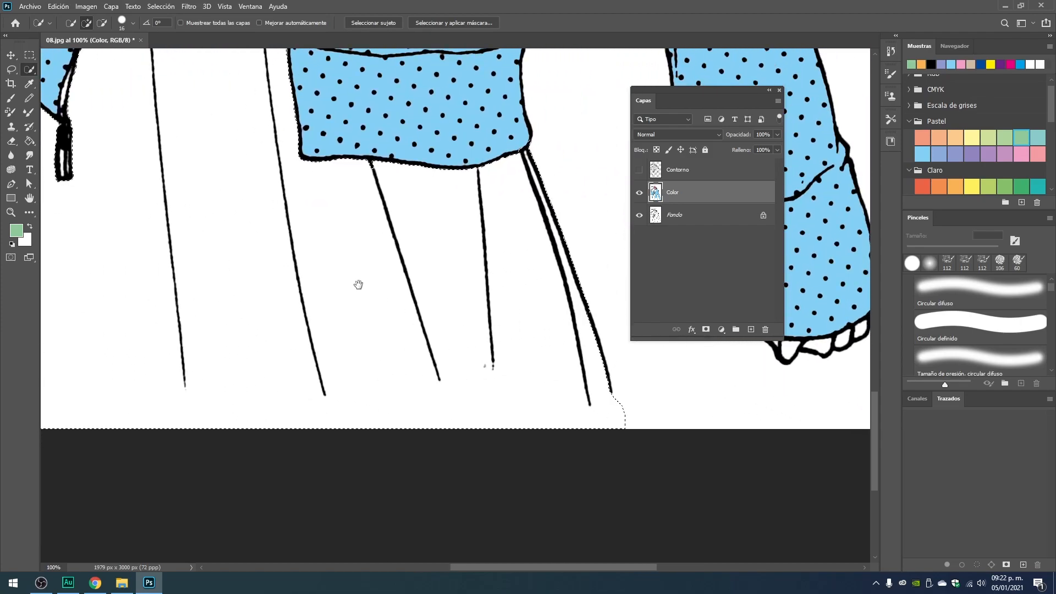
left_click_drag(358, 285, 581, 503)
left_click_drag(406, 151, 406, 373)
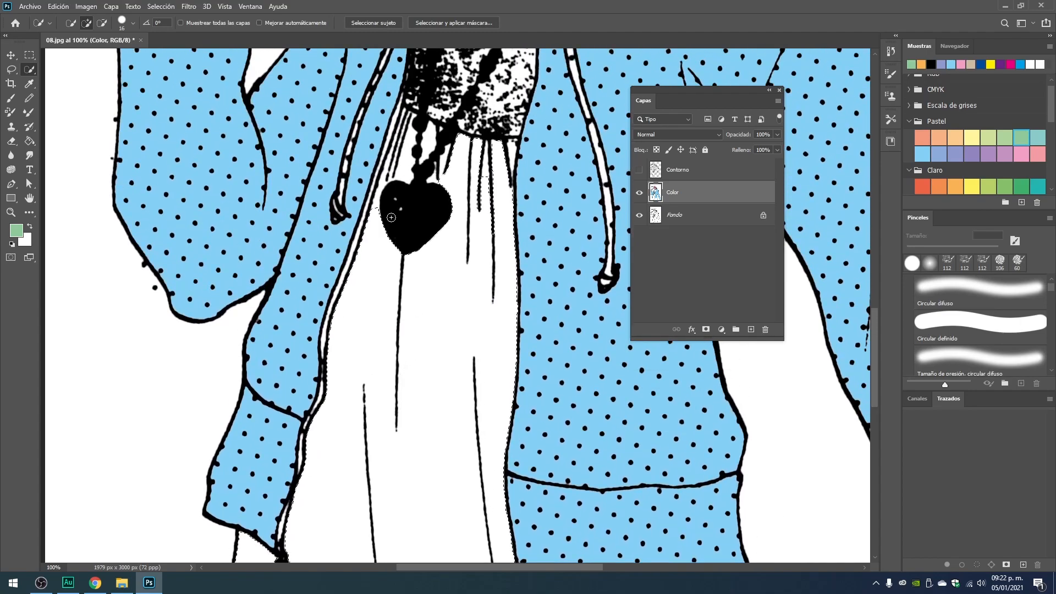
mouse_move(372, 220)
left_mouse_down()
mouse_move(413, 148)
mouse_move(410, 138)
mouse_move(397, 150)
left_mouse_up()
key("ctrl+minus")
key("ctrl+minus")
key("ctrl+minus")
key("ctrl+minus")
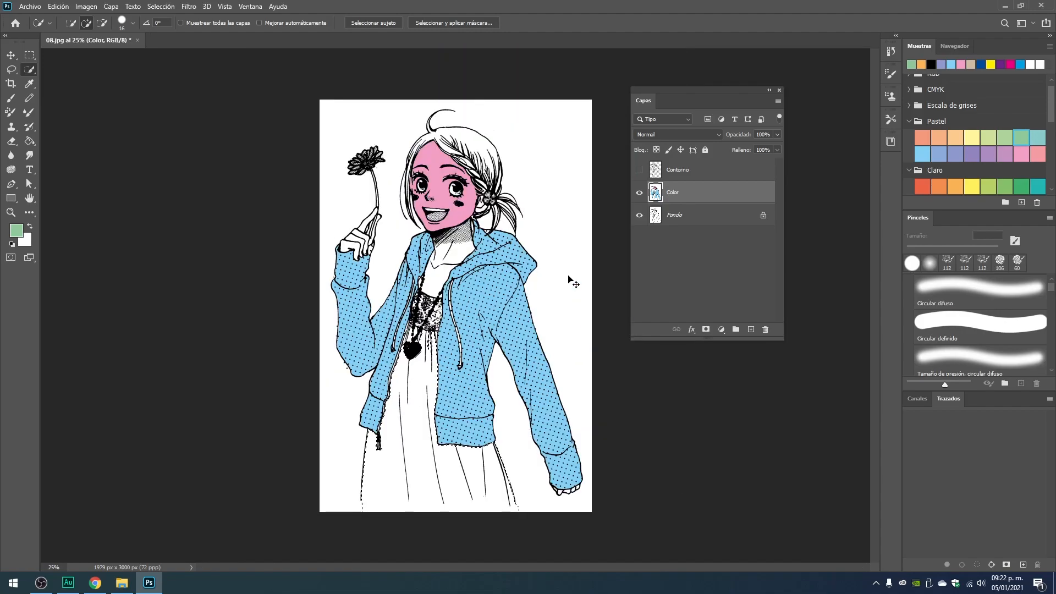
Fill the selected dress with the red-orange Claro swatch using the Paint Bucket tool.
left_click(955, 154)
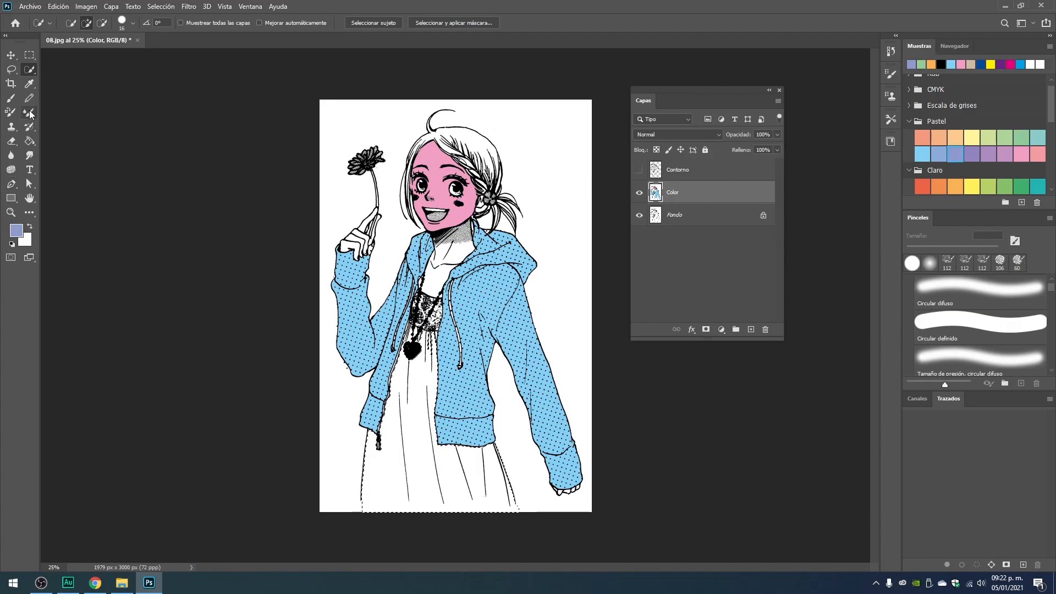
left_click(29, 140)
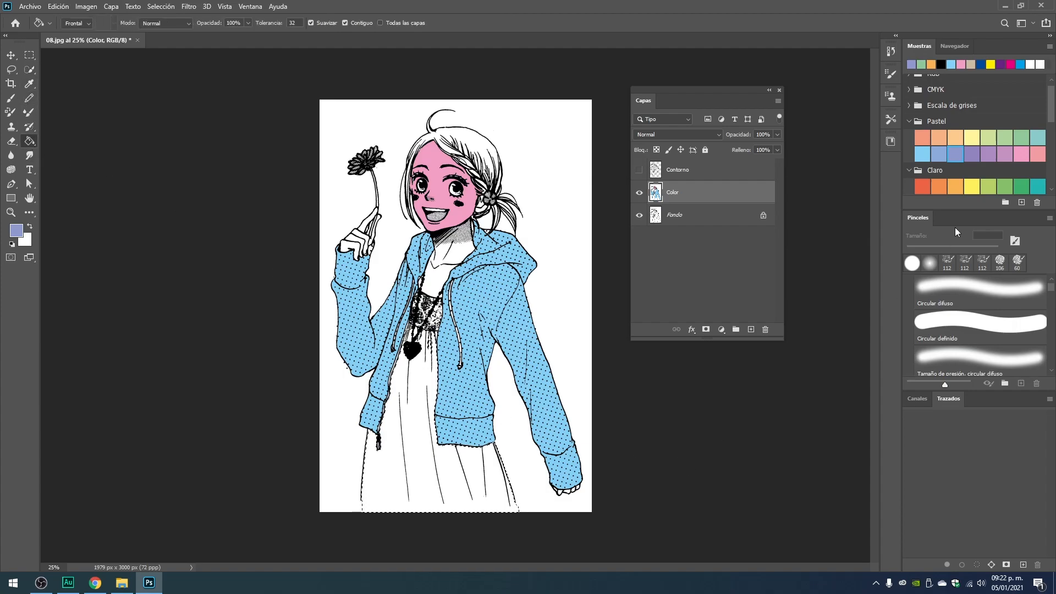
left_click(922, 186)
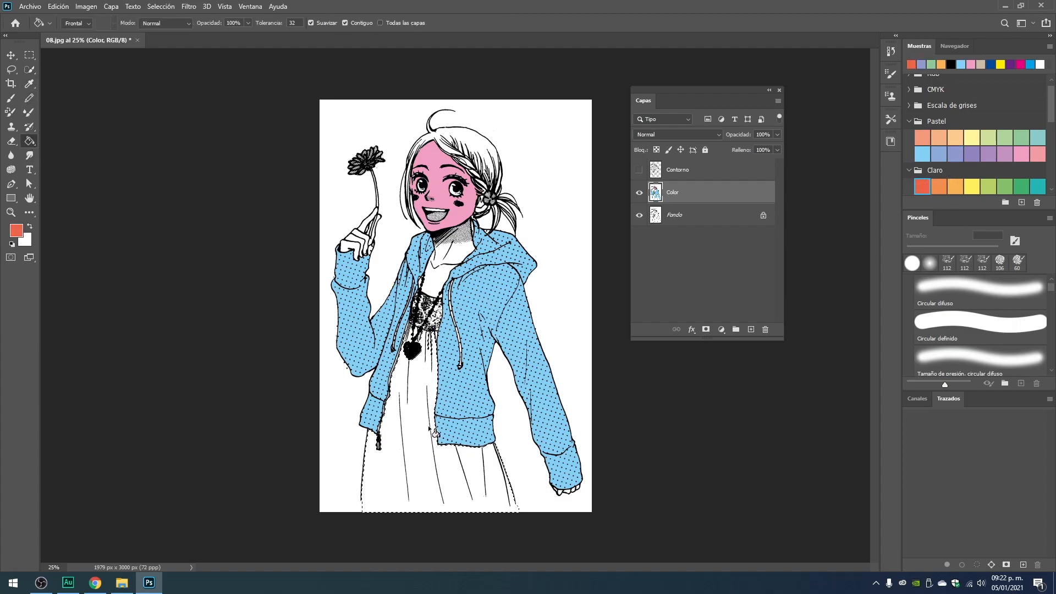
left_click(420, 432)
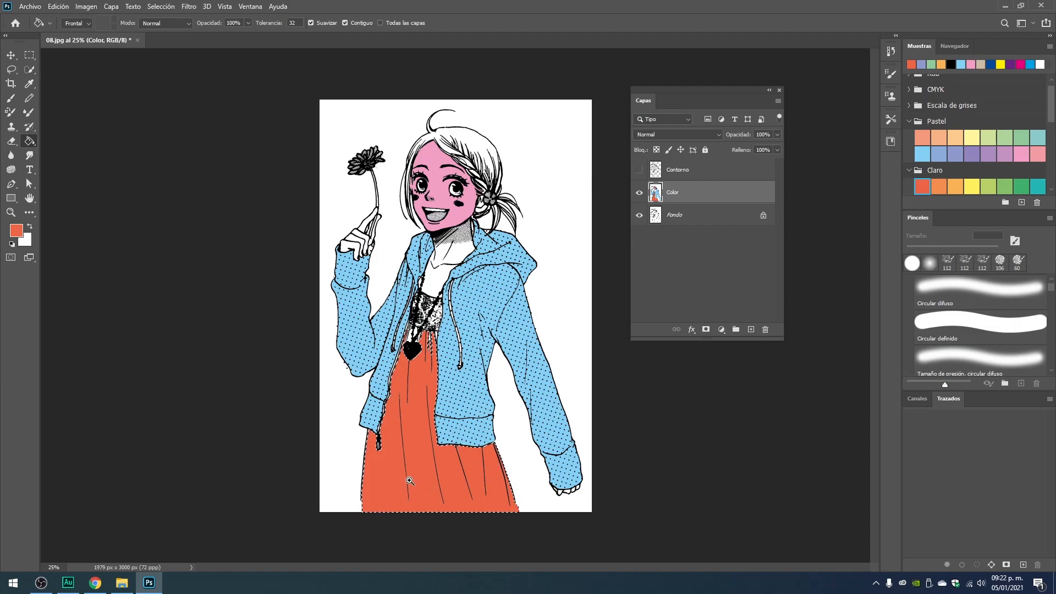
Examine the dress fill around the pendant and along the outlines, comparing it with the Contorno layer shown and hidden.
left_click(403, 365, "ctrl")
left_click(403, 364, "ctrl")
left_click(403, 364, "ctrl")
key("ctrl+d")
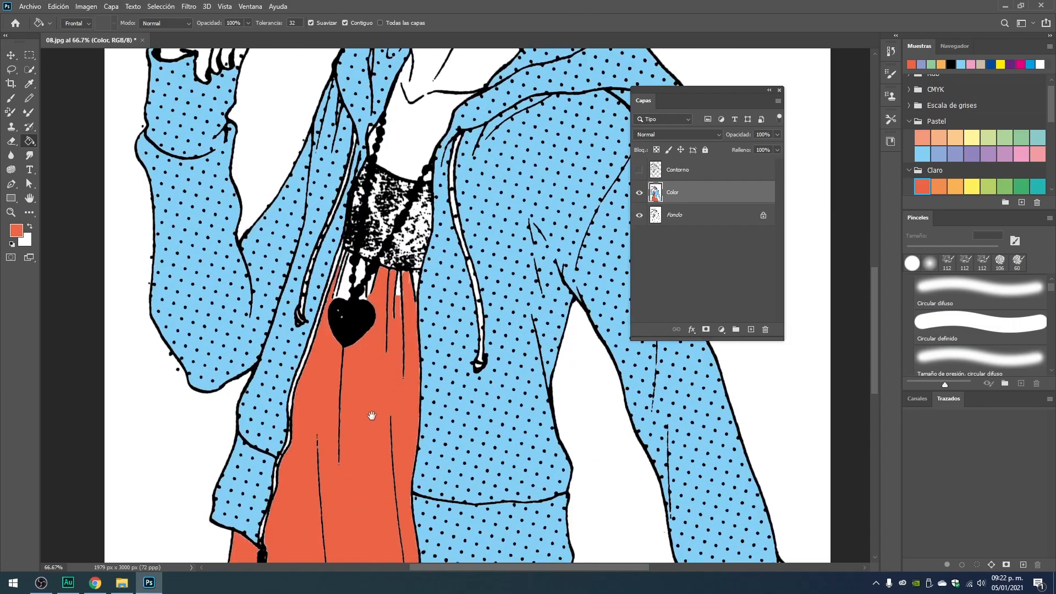
left_click_drag(368, 424, 407, 333)
scroll(424, 348, "up", 5)
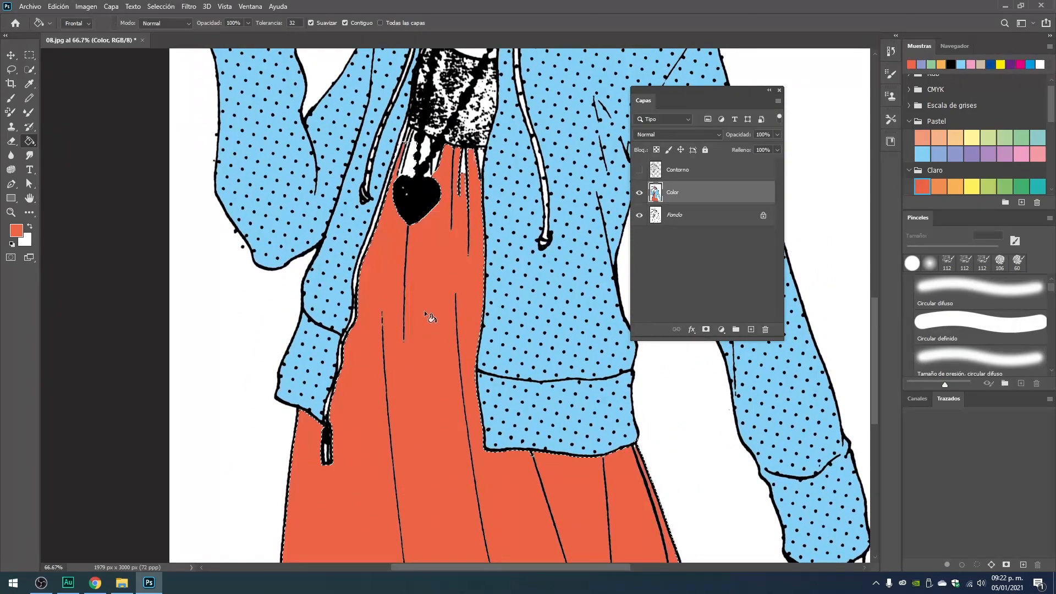
left_click_drag(610, 498, 566, 405)
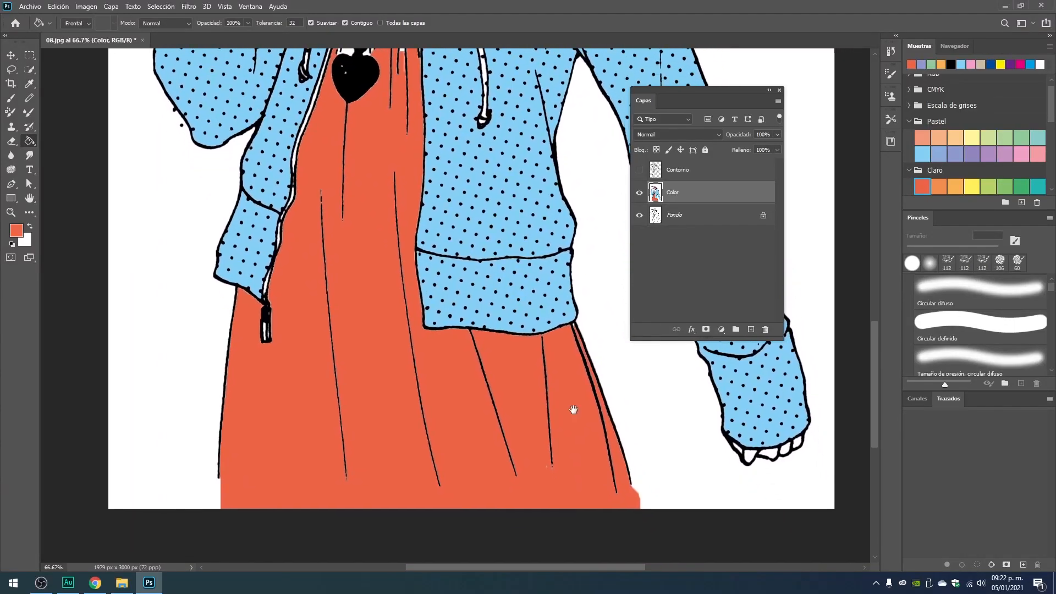
left_click(594, 385, "ctrl")
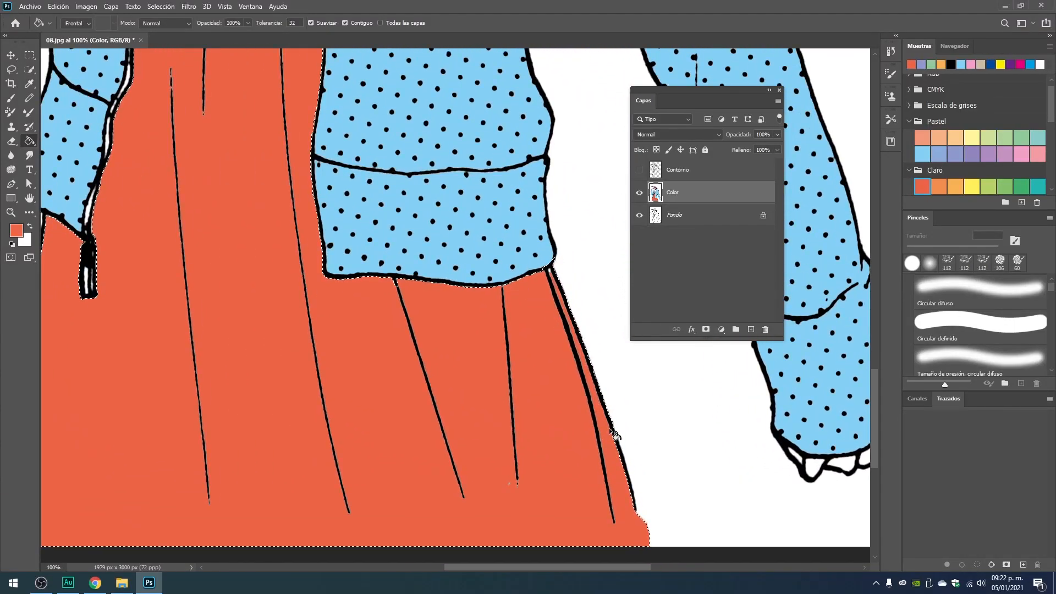
left_click_drag(365, 237, 551, 426)
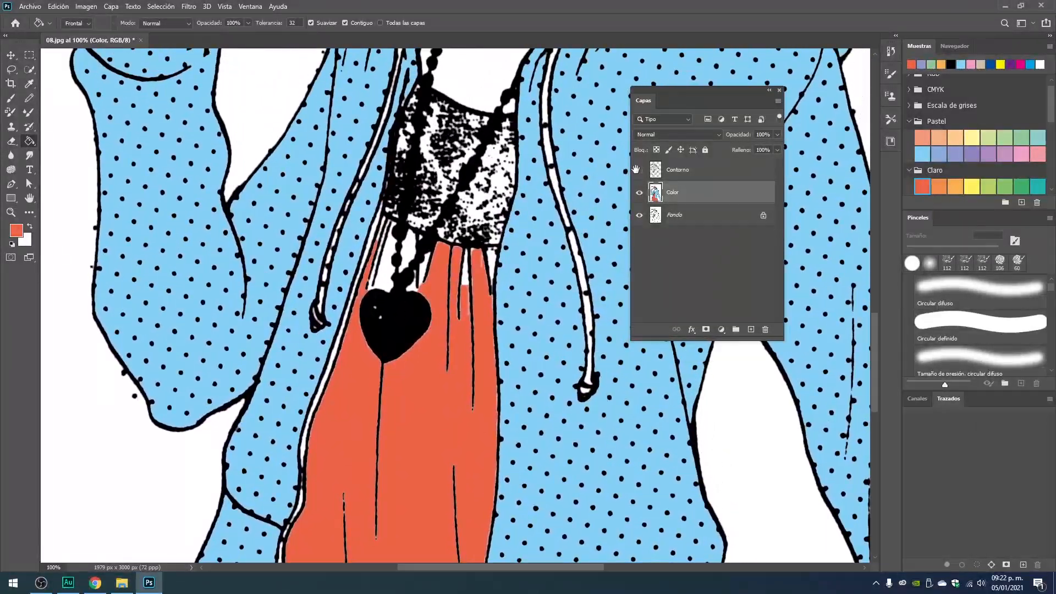
left_click(639, 171)
left_click_drag(467, 318, 442, 190)
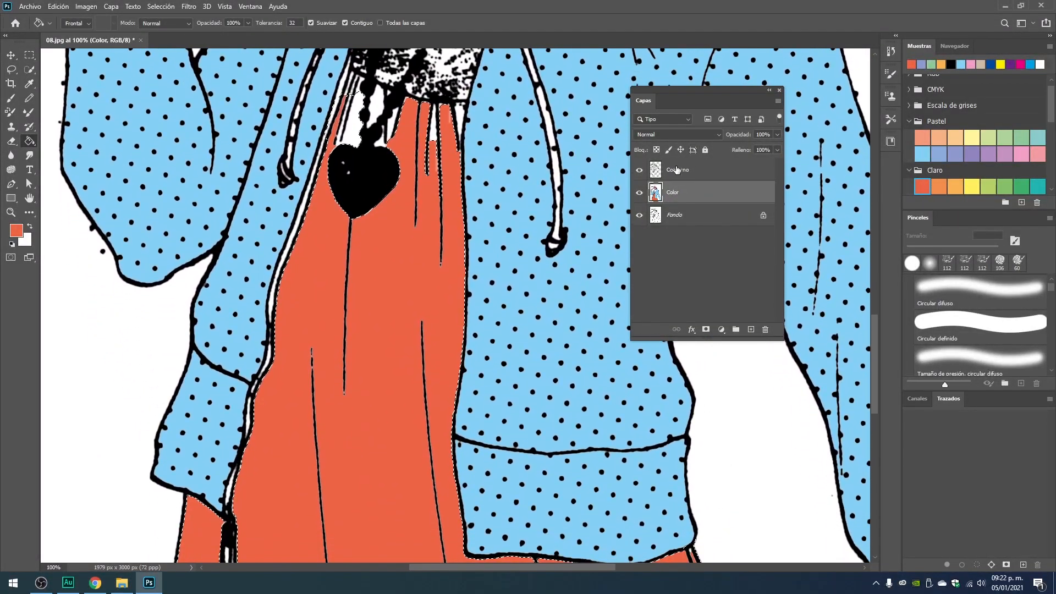
left_click(639, 171)
Examine the lower corners of the dress fill along the drawing's bottom edge and clear the selection.
left_click_drag(381, 516, 373, 306)
left_click_drag(303, 235, 312, 264)
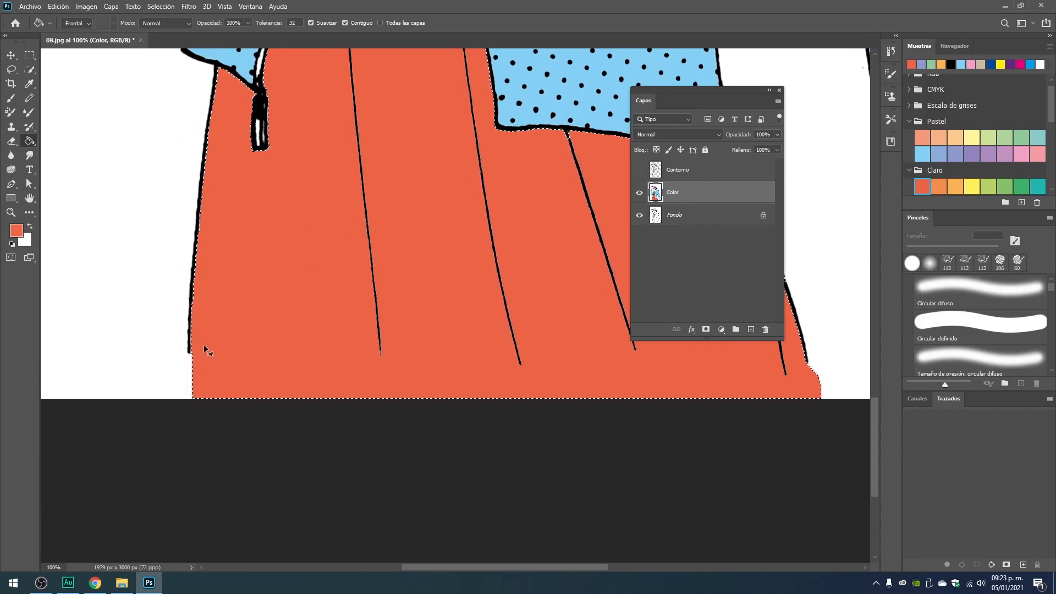
scroll(202, 381, "up", 1)
mouse_move(201, 370)
left_mouse_down()
mouse_move(233, 337)
mouse_move(193, 263)
left_mouse_up()
scroll(490, 286, "down", 2)
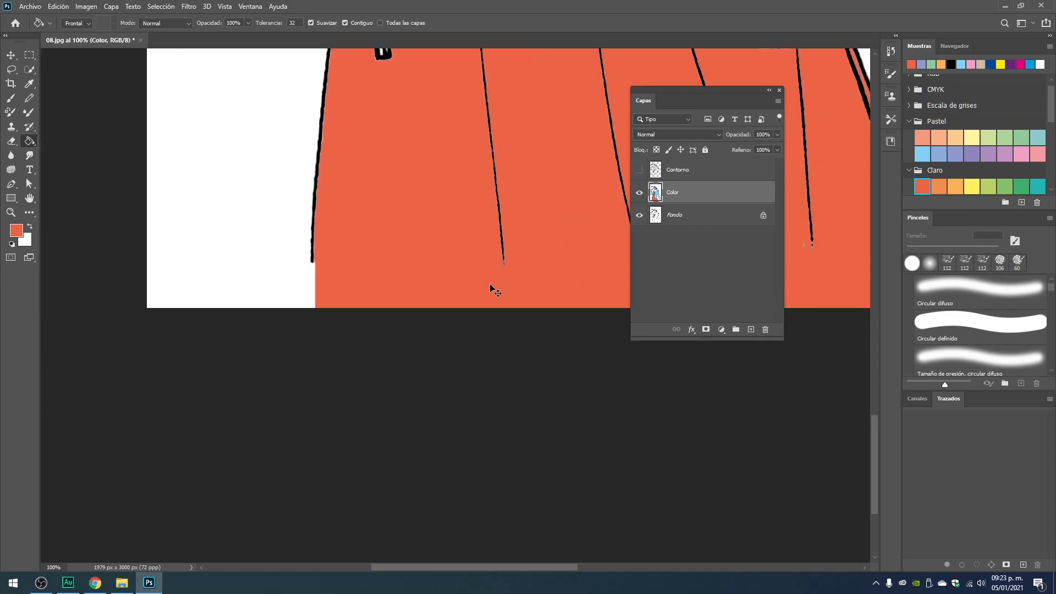
left_click_drag(489, 287, 257, 257)
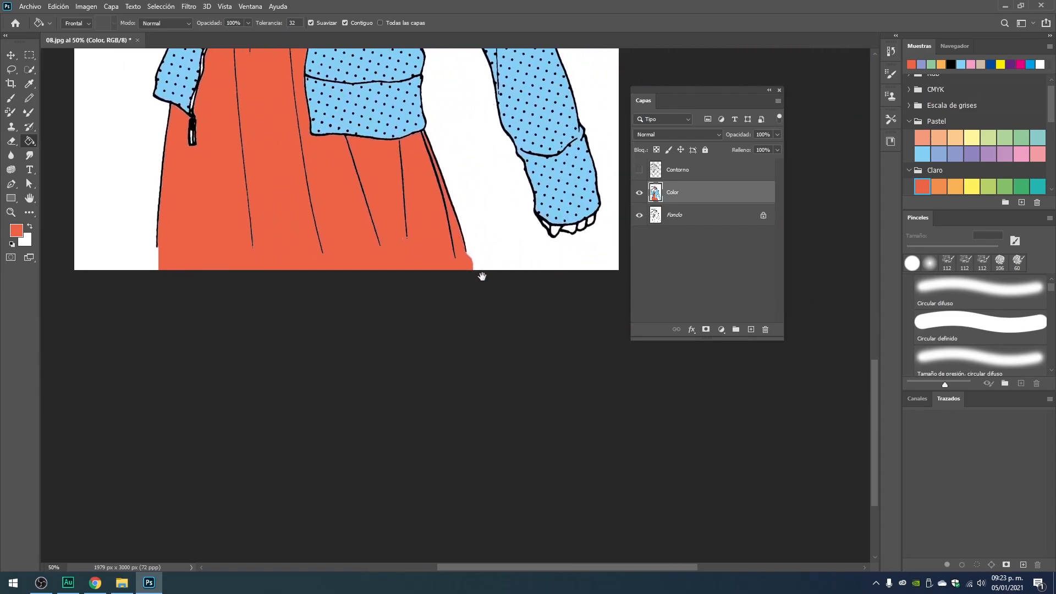
left_click(157, 257)
left_click_drag(230, 211, 288, 208)
Brush white along the dress's bottom edge with the Circular difuso brush at 88 px and 59% opacity.
left_click(11, 98)
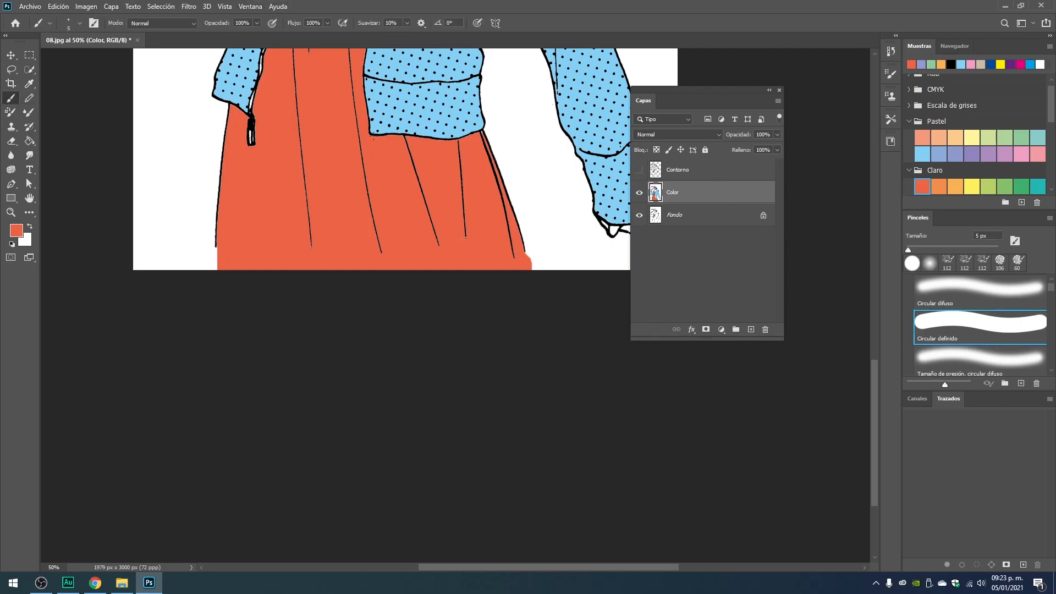
left_click(960, 288)
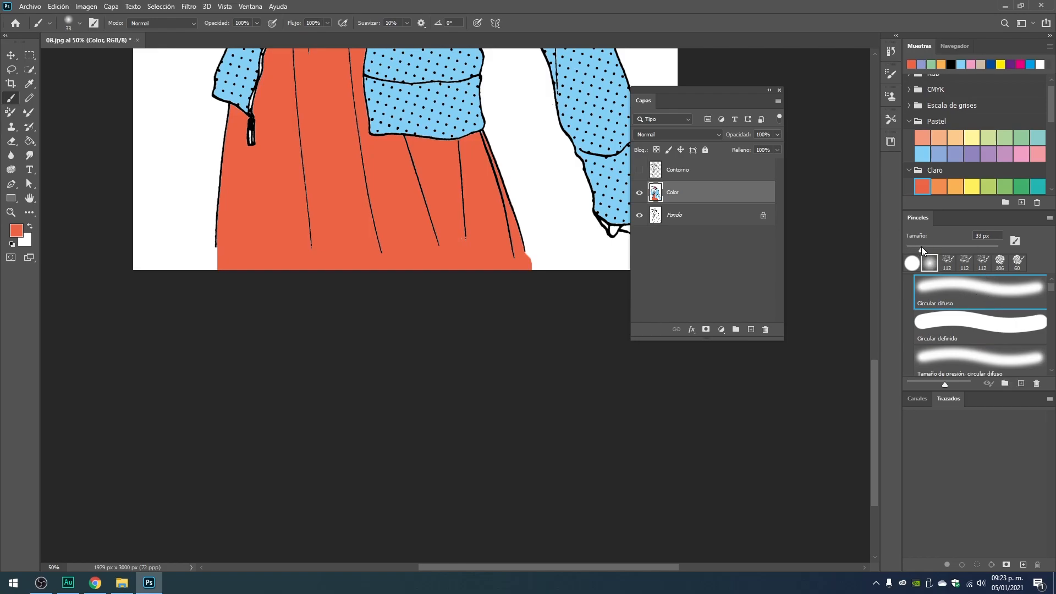
left_click_drag(928, 249, 946, 249)
left_click(30, 226)
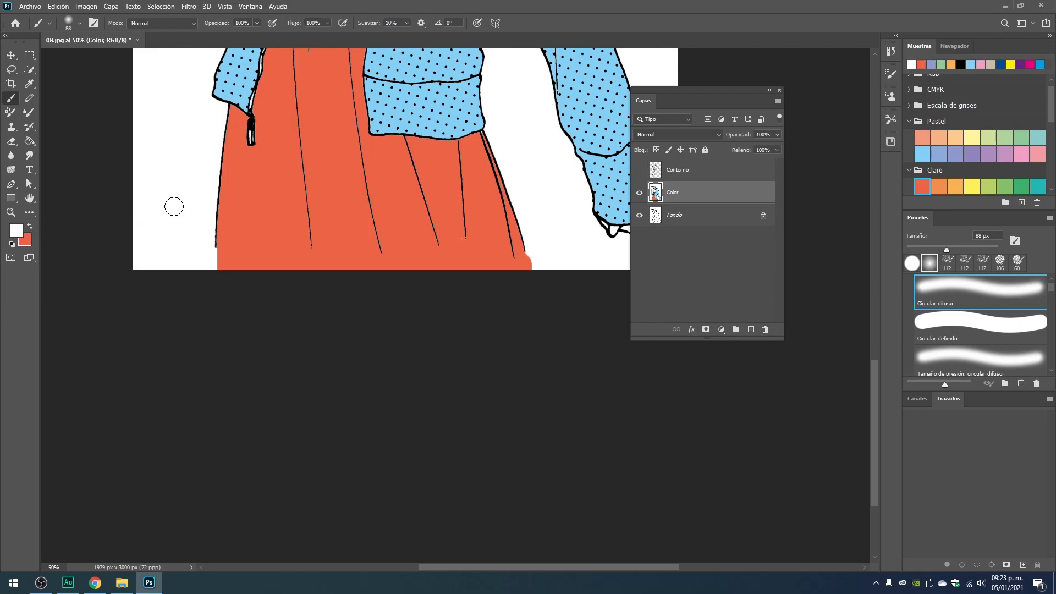
left_click(256, 23)
left_click_drag(243, 36, 236, 35)
mouse_move(221, 266)
left_mouse_down()
mouse_move(293, 264)
mouse_move(553, 273)
left_mouse_up()
left_click_drag(432, 274, 529, 266)
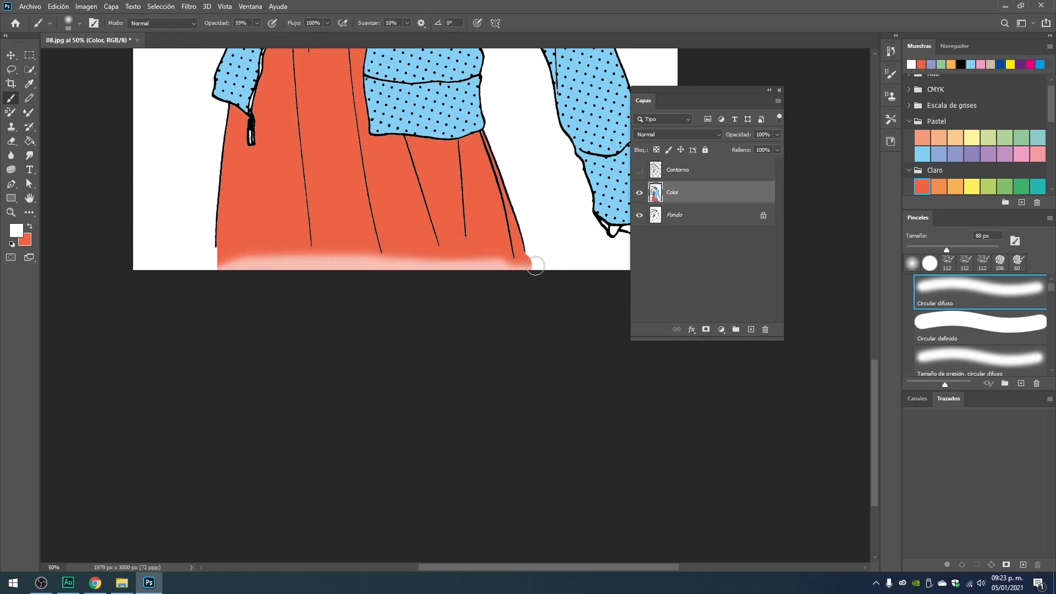
Raise the brush opacity to 100% and paint white again over the bottom edge of the dress fill.
left_click(257, 25)
left_click_drag(257, 35, 296, 35)
mouse_move(210, 262)
left_mouse_down()
mouse_move(518, 271)
mouse_move(502, 272)
mouse_move(521, 261)
left_mouse_up()
left_click(510, 265)
left_click(493, 269)
Enlarge the soft brush to 156 px and fade the bottom of the dress into white with a wide stroke.
right_click(446, 273)
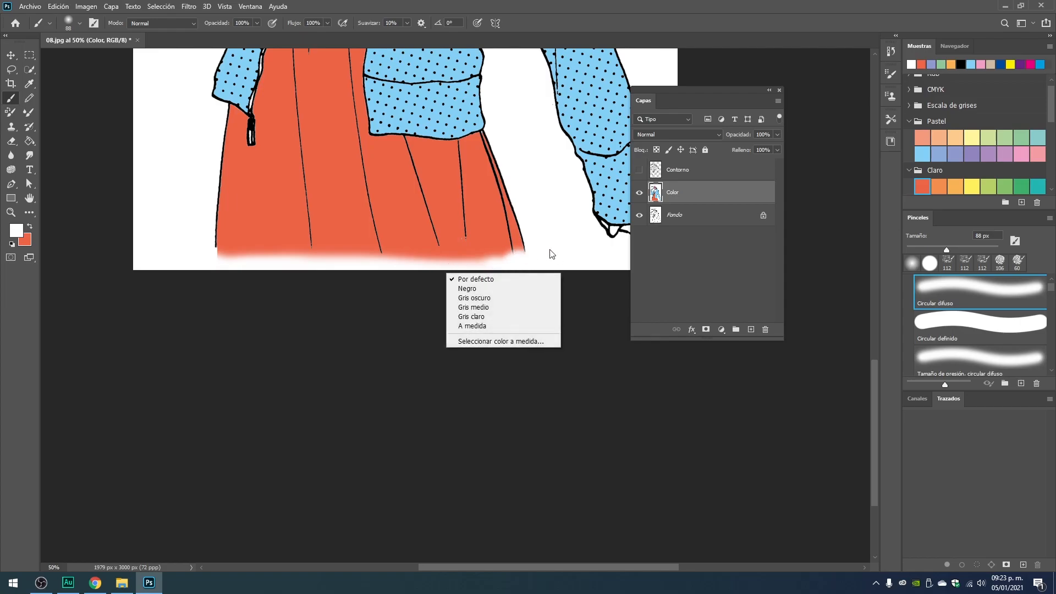
right_click(514, 161)
left_click_drag(603, 188, 618, 189)
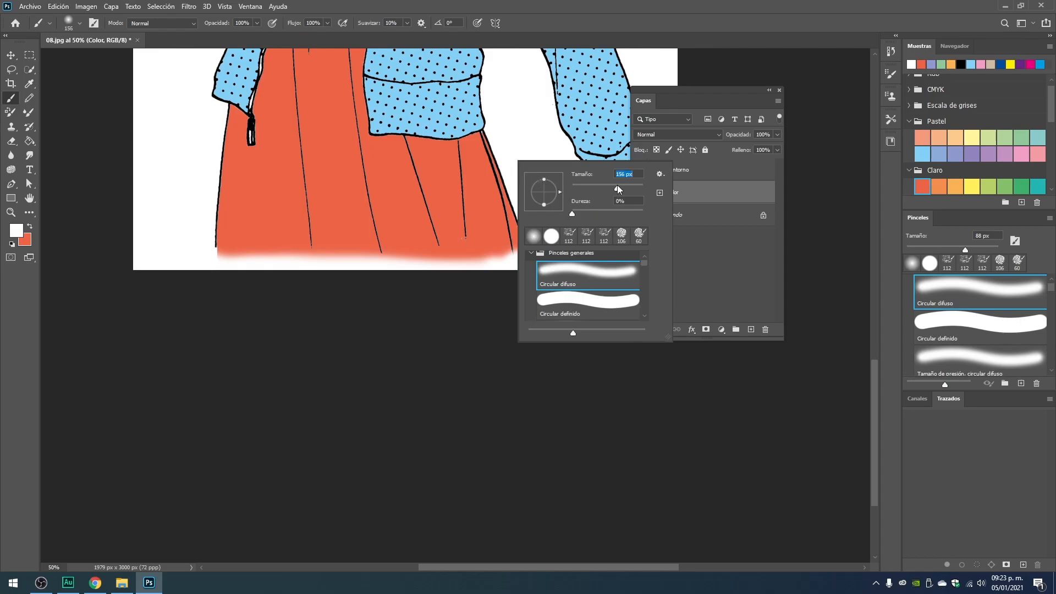
key("Return")
left_click_drag(220, 253, 523, 264)
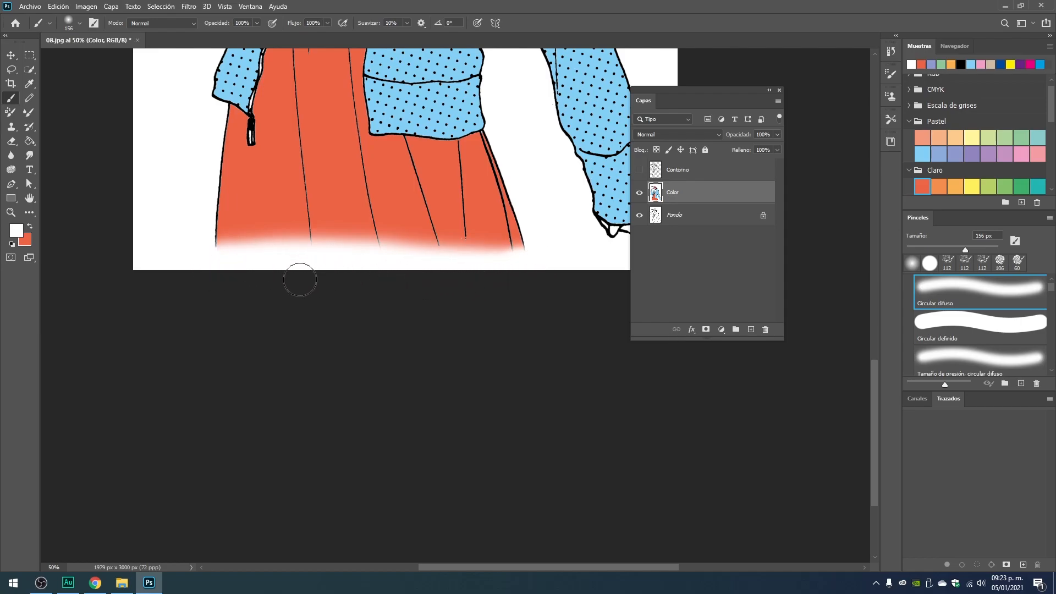
Show the Contorno layer and examine the faded dress hem in the whole drawing.
left_click(638, 172)
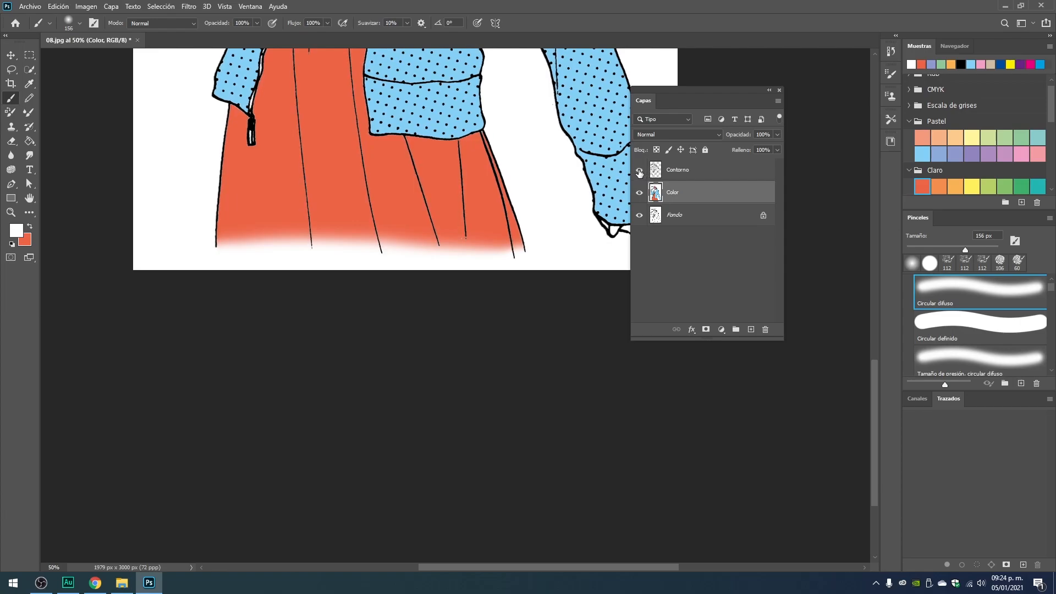
key("ctrl+minus")
key("ctrl+minus")
key("ctrl+minus")
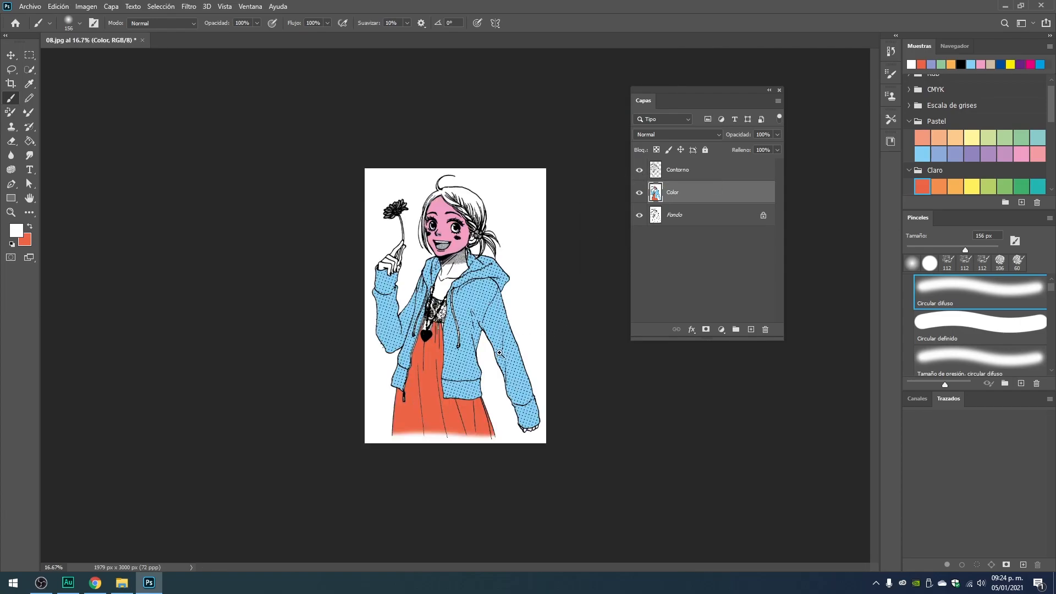
key("ctrl+plus")
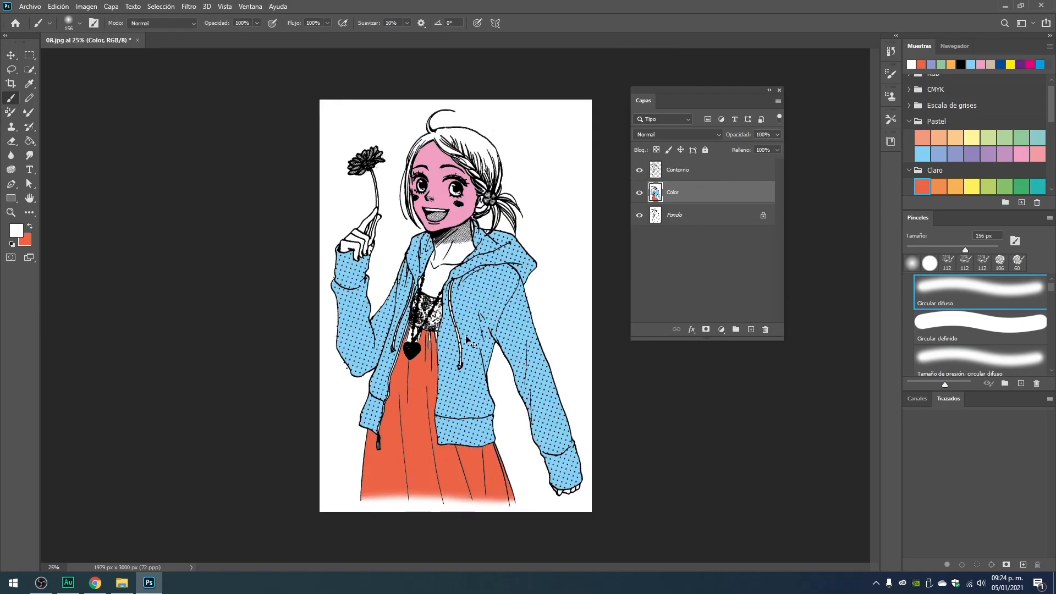
Undo the white hem fade, the dress fill and its selection, and the blue fills on the raised-arm sleeve and adjoining jacket hem.
key("ctrl+z")
key("ctrl+z")
key("ctrl+z")
key("ctrl+z")
key("ctrl+z")
key("ctrl+z")
key("ctrl+z")
key("ctrl+z")
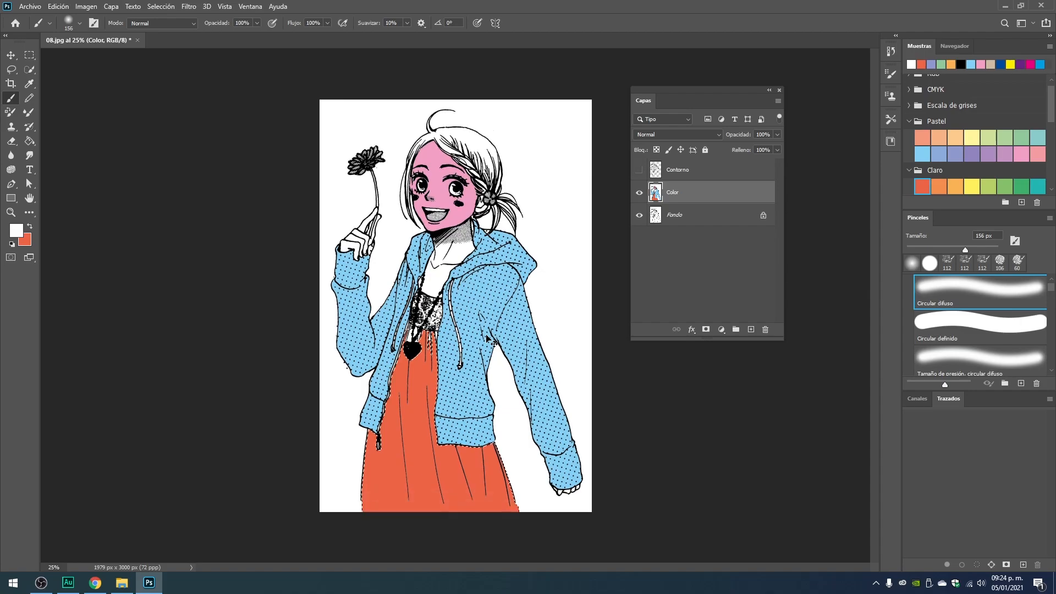
key("ctrl+z")
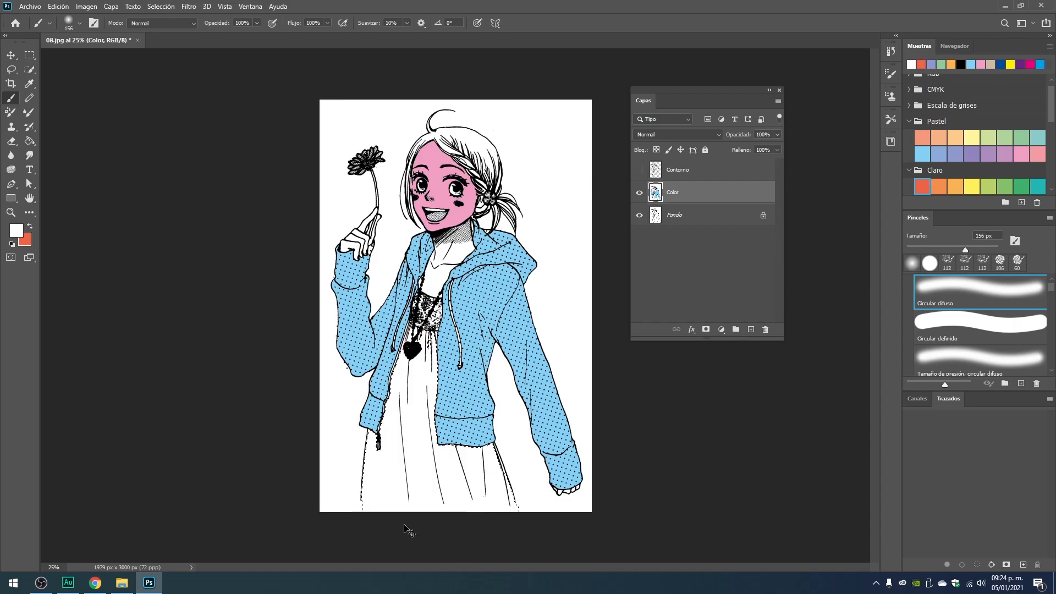
key("ctrl+z")
key("ctrl+z")
key("ctrl+z")
key("ctrl+z")
Extend the dress's left outline to the bottom edge of the drawing with a black Circular definido brush at 5 px.
left_click(440, 495, "ctrl")
left_click(439, 495, "ctrl")
left_click_drag(368, 503, 446, 159)
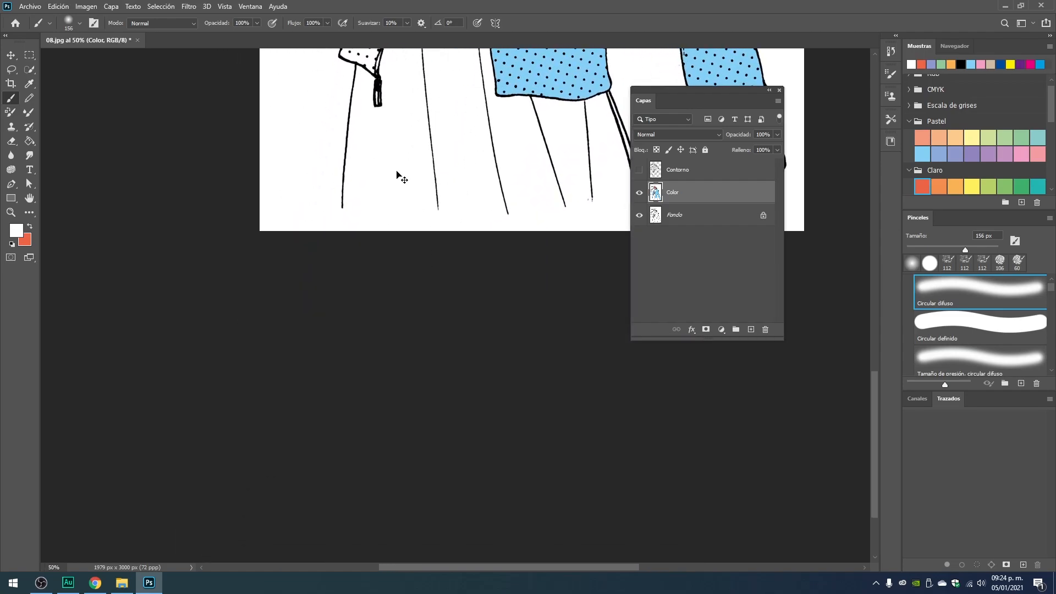
left_click(399, 175, "ctrl")
left_click_drag(418, 272, 356, 295)
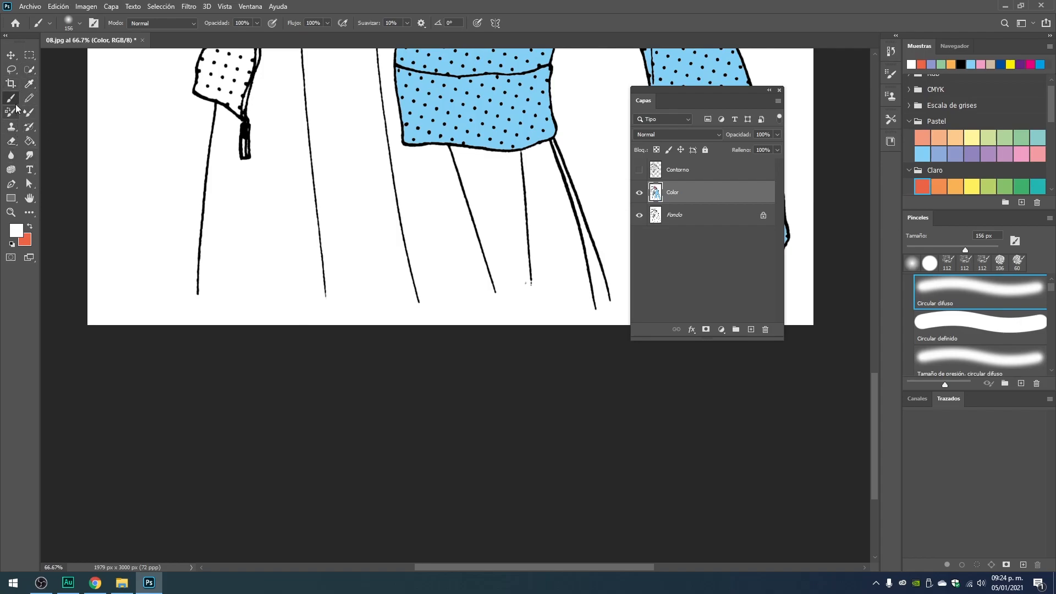
left_click(11, 243)
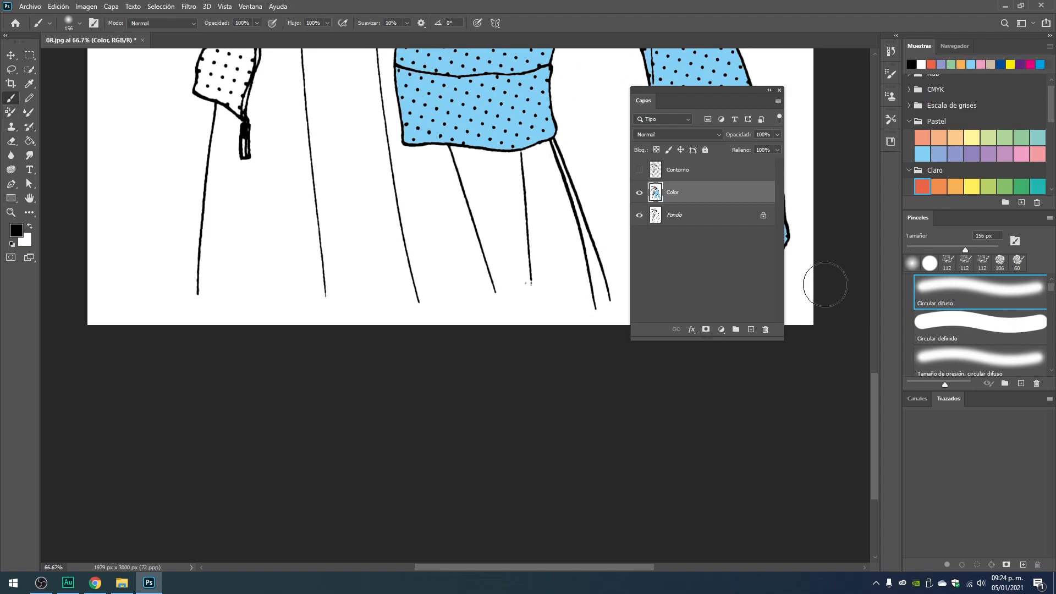
left_click(1016, 329)
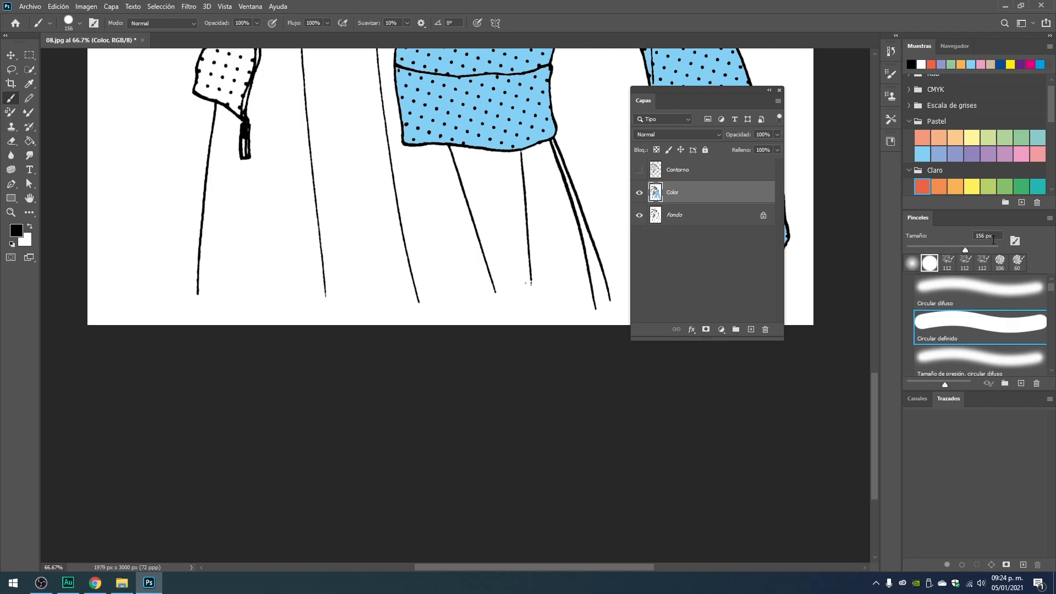
scroll(981, 336, "up", 1)
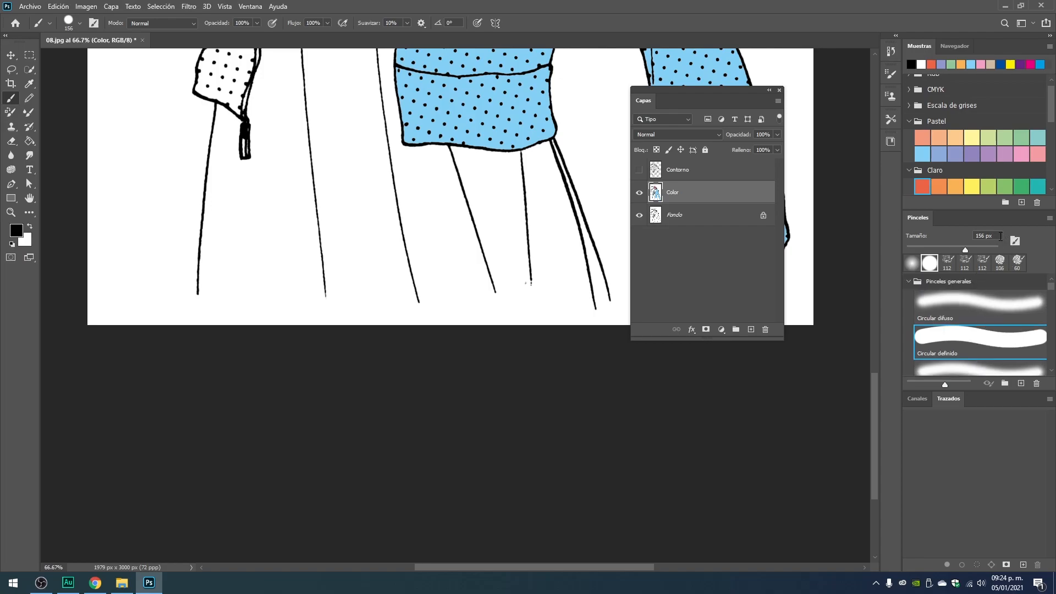
type("5")
left_click(199, 295, "ctrl")
left_click(202, 293, "ctrl")
left_click(205, 291, "ctrl")
left_click(205, 291, "ctrl")
mouse_move(192, 313)
left_mouse_down()
mouse_move(233, 249)
mouse_move(222, 206)
mouse_move(215, 427)
left_mouse_up()
Extend the dress's right outline to the bottom edge of the drawing with the same black brush.
left_click_drag(421, 322, 45, 254)
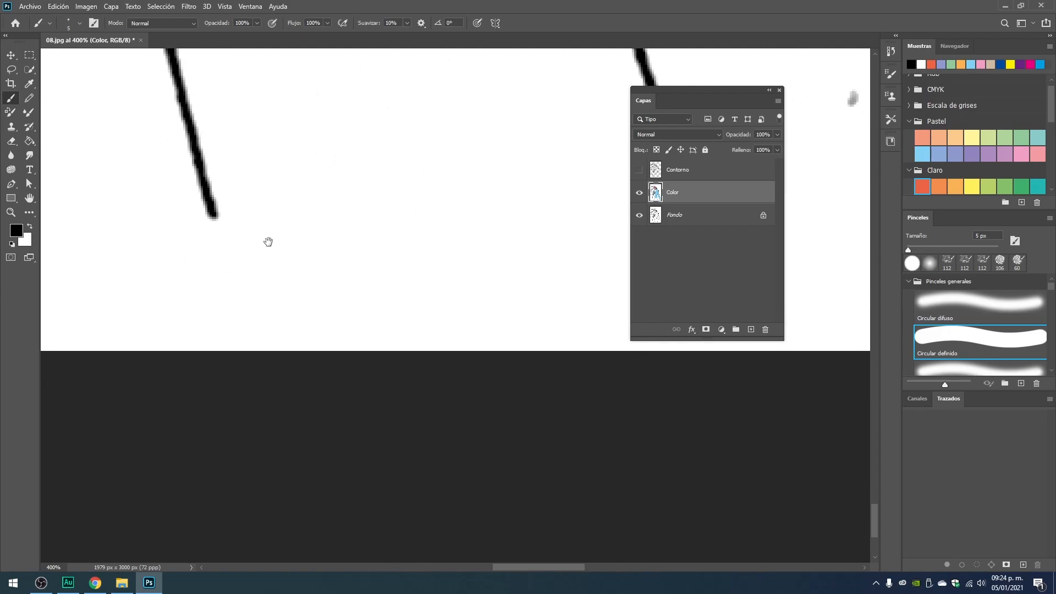
left_click_drag(751, 270, 267, 301)
left_click_drag(335, 311, 298, 303)
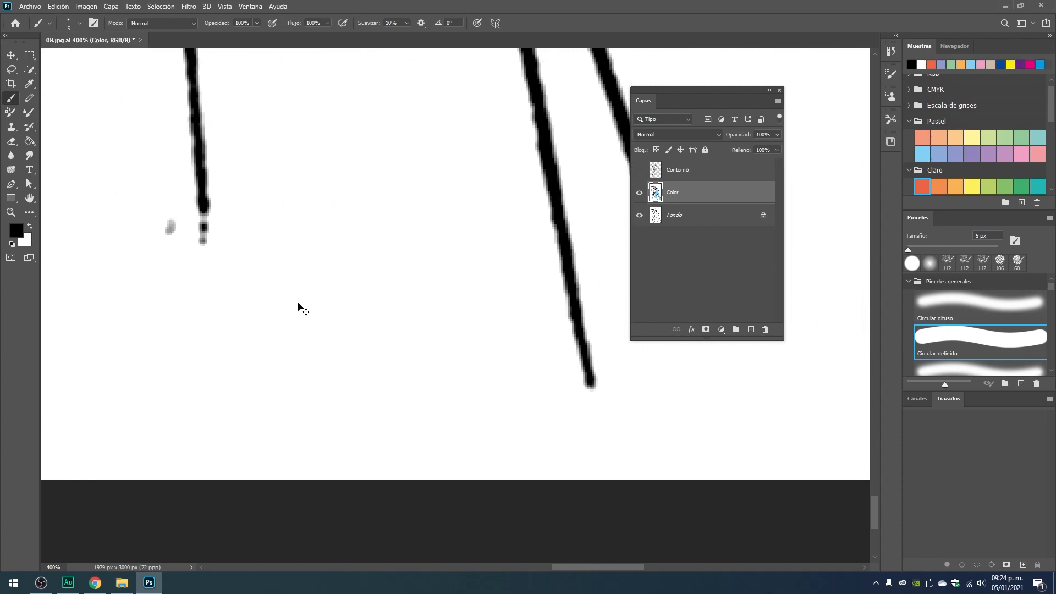
key("ctrl+minus")
key("ctrl+minus")
left_click_drag(493, 375, 377, 354)
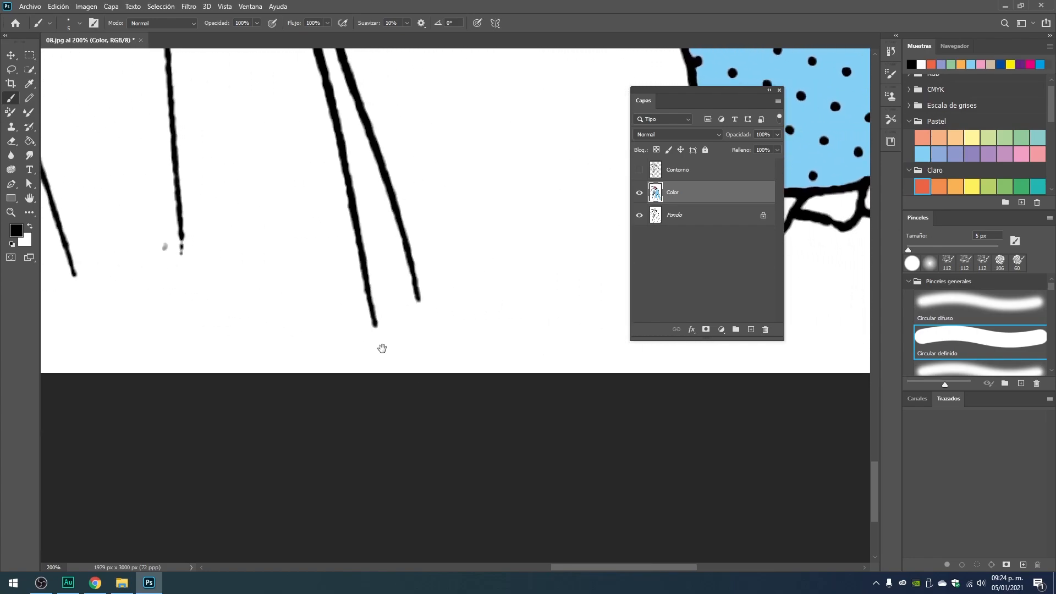
left_click_drag(417, 304, 423, 381)
key("ctrl+minus")
key("ctrl+minus")
key("ctrl+minus")
key("ctrl+minus")
key("ctrl+minus")
key("ctrl+minus")
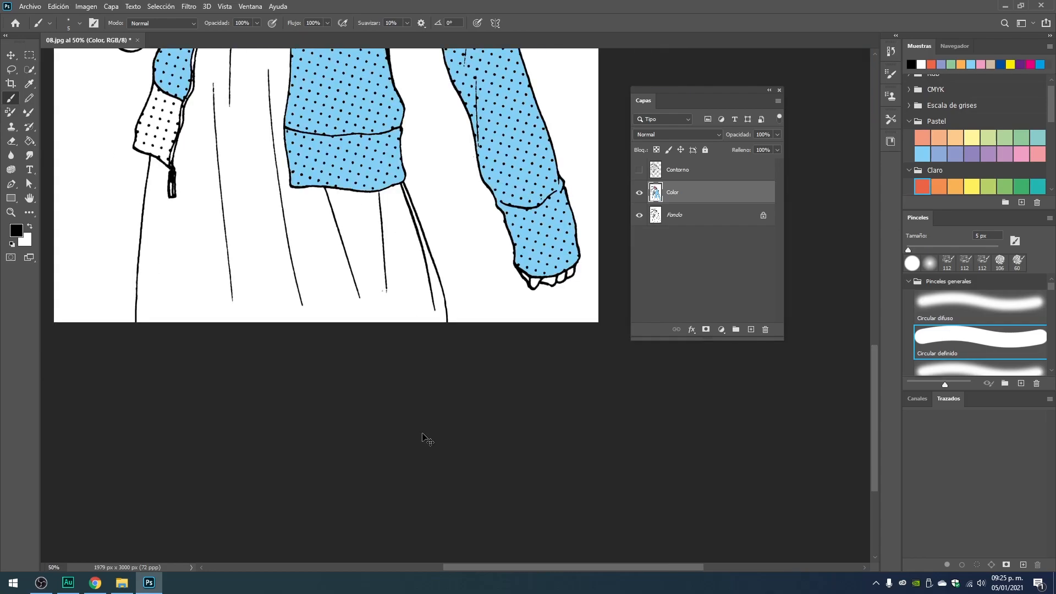
key("ctrl+plus")
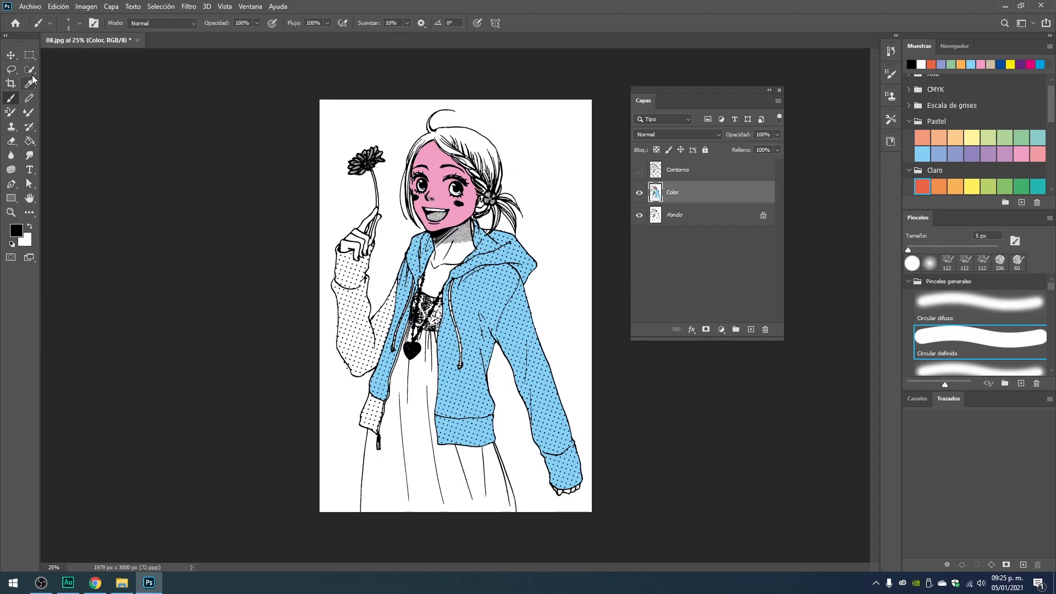
Fill the background and the enclosed gap between the ponytail and hood with the light orange Claro swatch using the Paint Bucket.
left_click(30, 141)
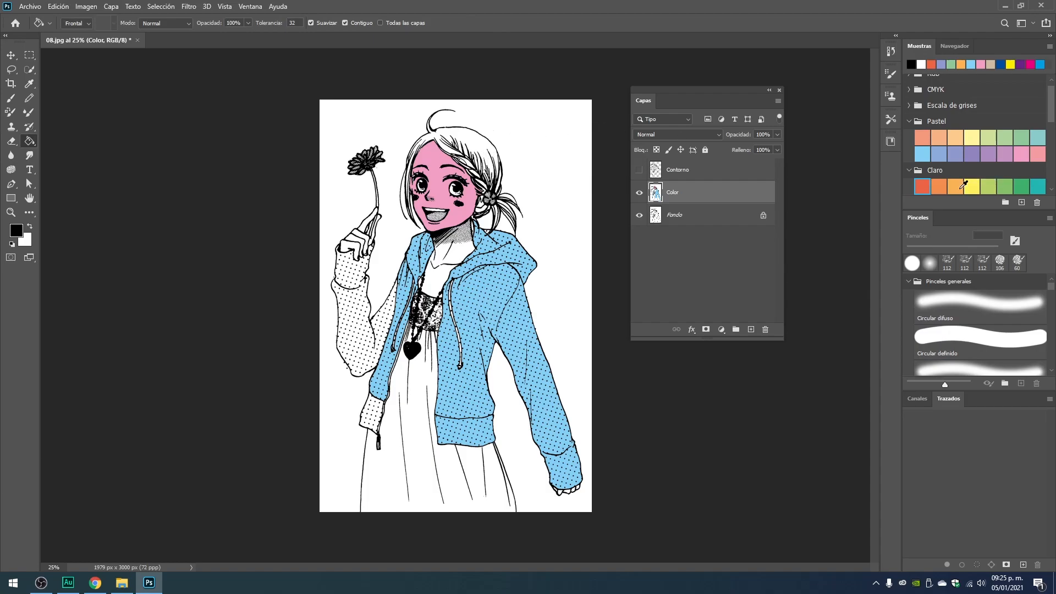
left_click(955, 187)
left_click(527, 140)
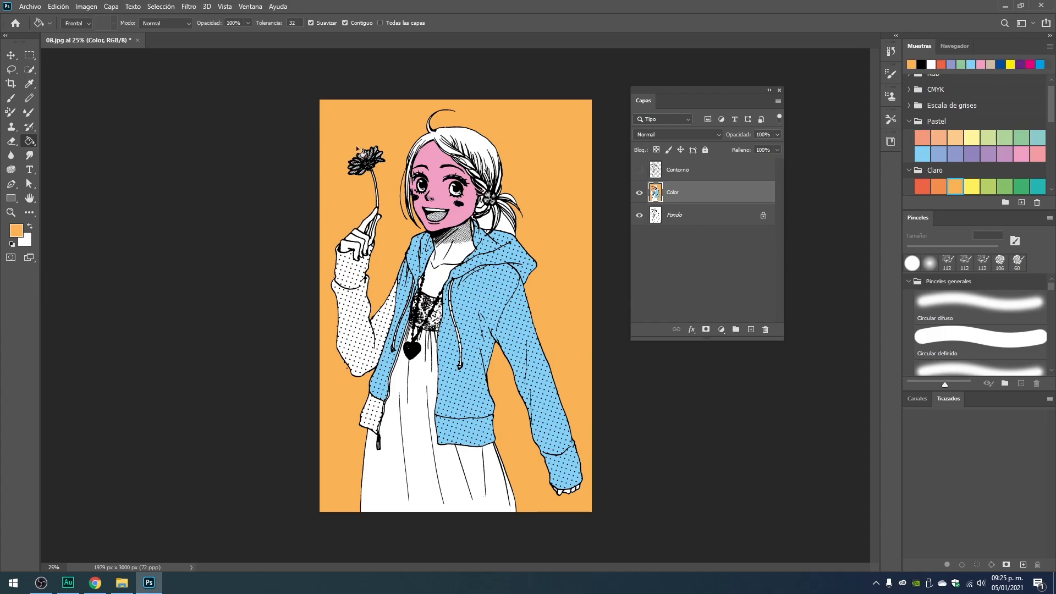
scroll(485, 230, "up", 5)
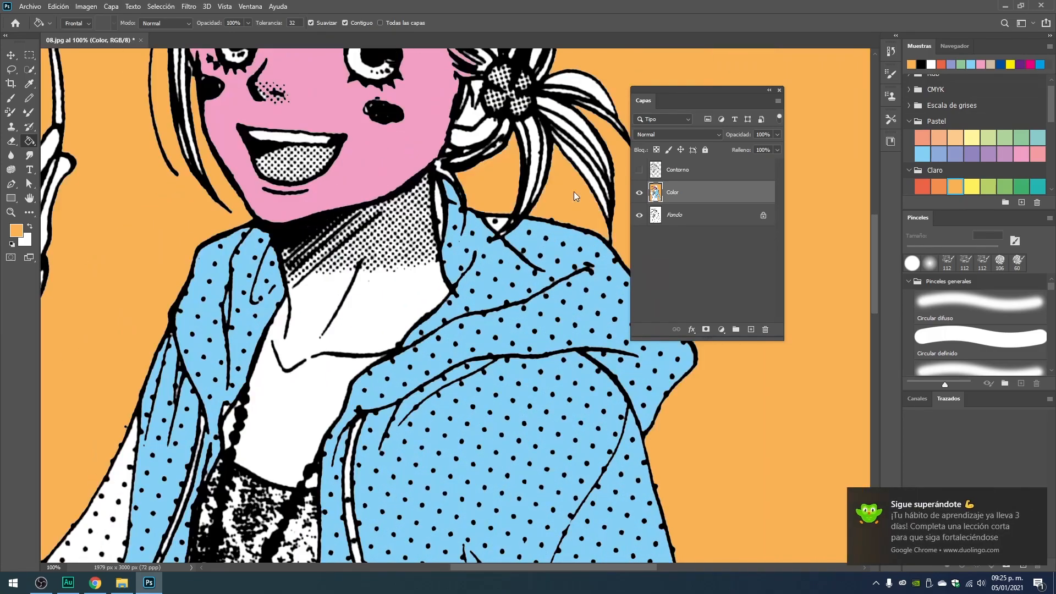
scroll(578, 198, "down", 2)
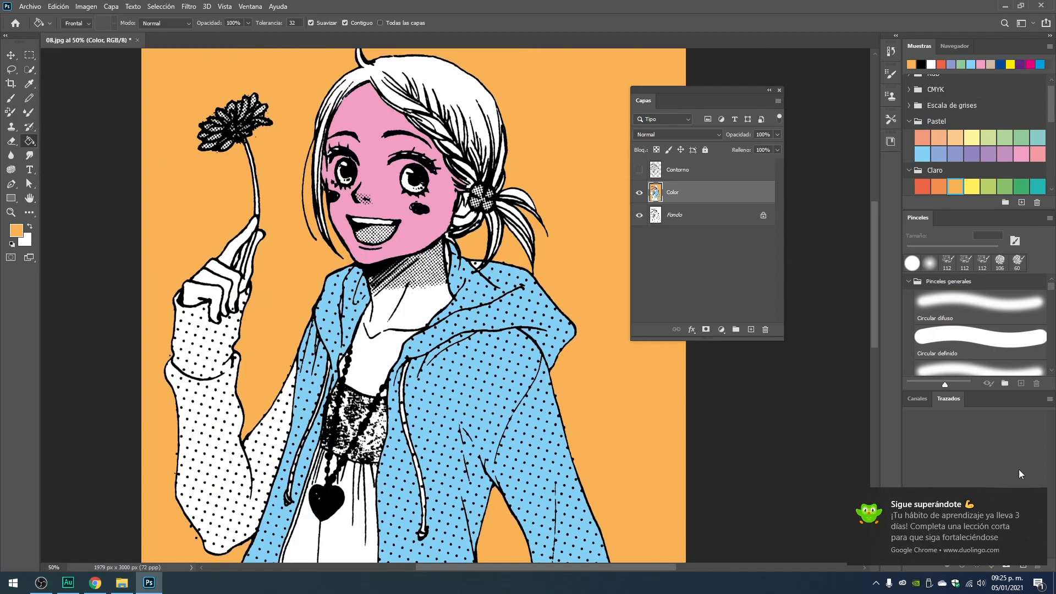
Dismiss the browser notification and examine the orange background fill along the outlines of the hair, jacket and dress.
left_click(1035, 498)
left_click_drag(527, 90, 491, 231)
left_click_drag(472, 426, 472, 214)
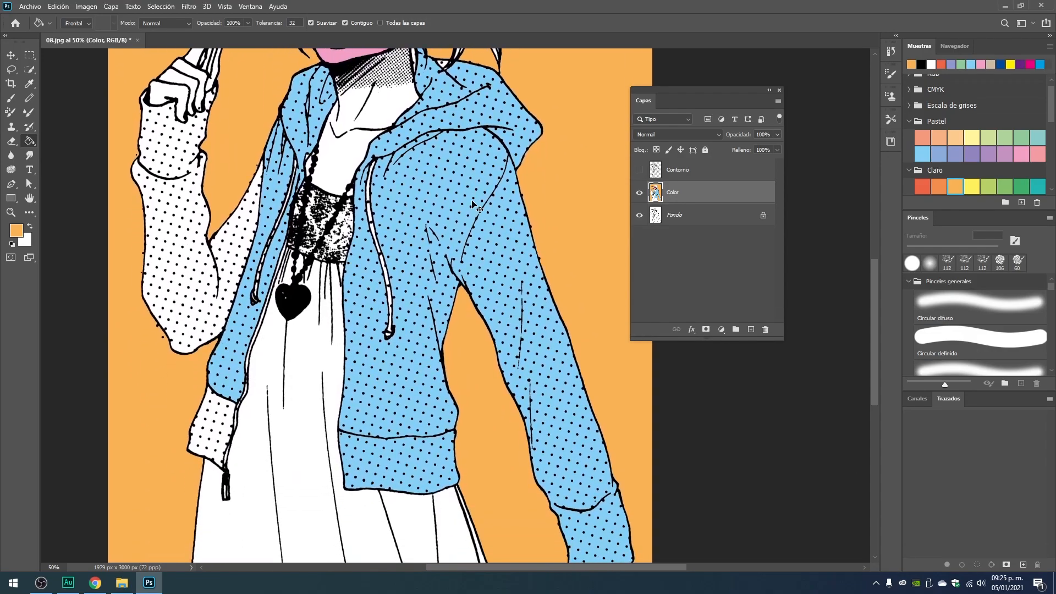
scroll(473, 204, "down", 1)
scroll(473, 205, "down", 1)
scroll(455, 306, "up", 1)
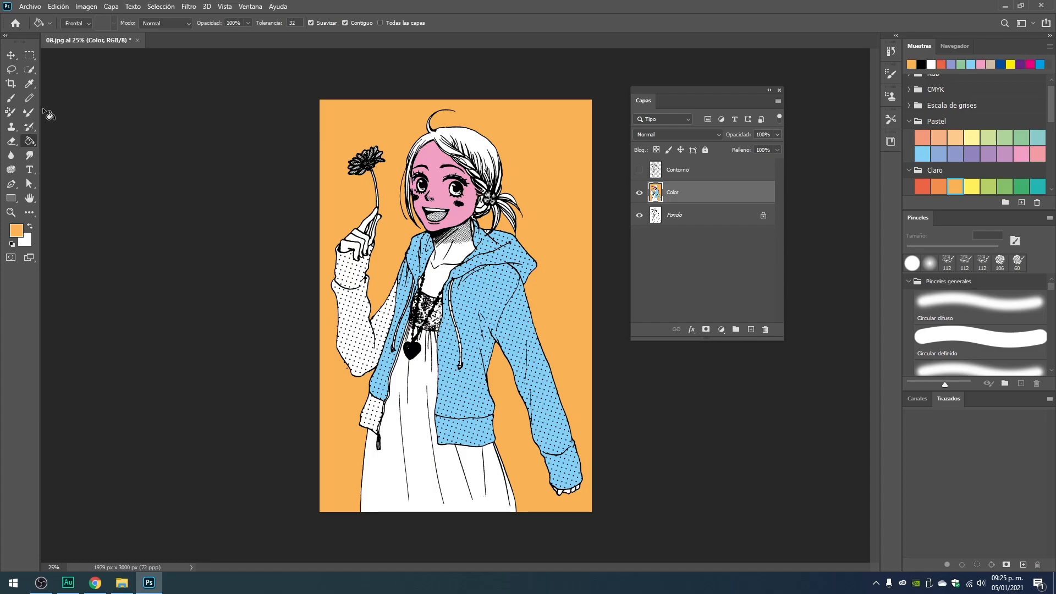
Select the orange background around the character with the Magic Wand on the Color layer.
left_click(32, 71)
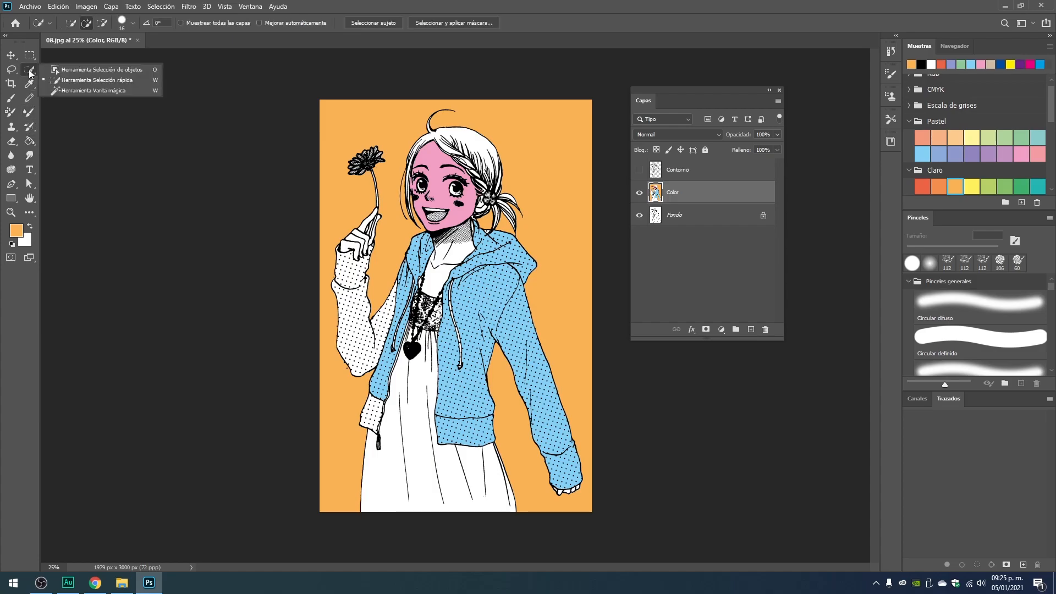
left_click(63, 90)
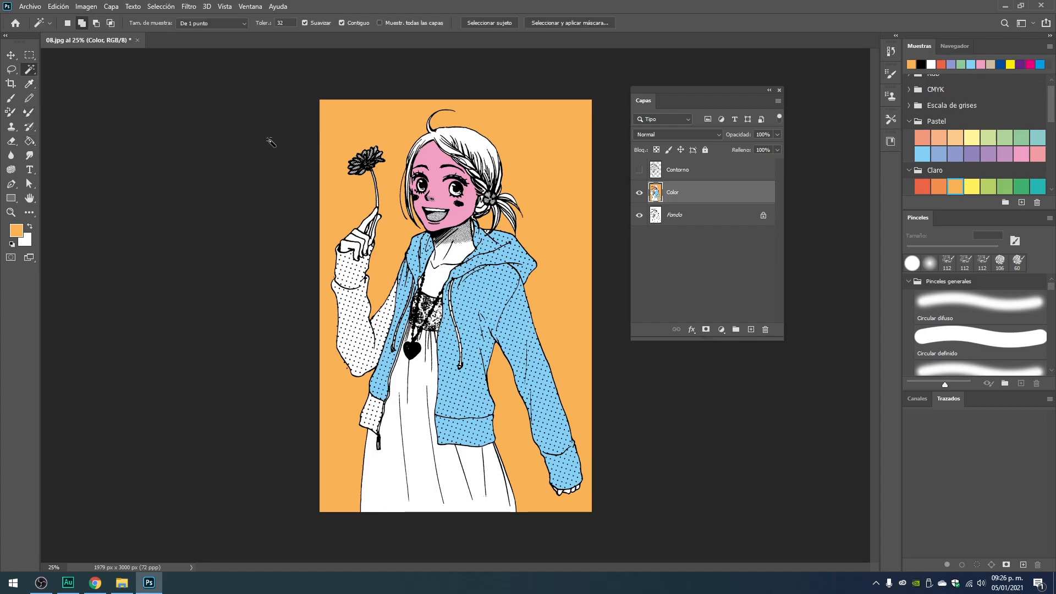
left_click(349, 133)
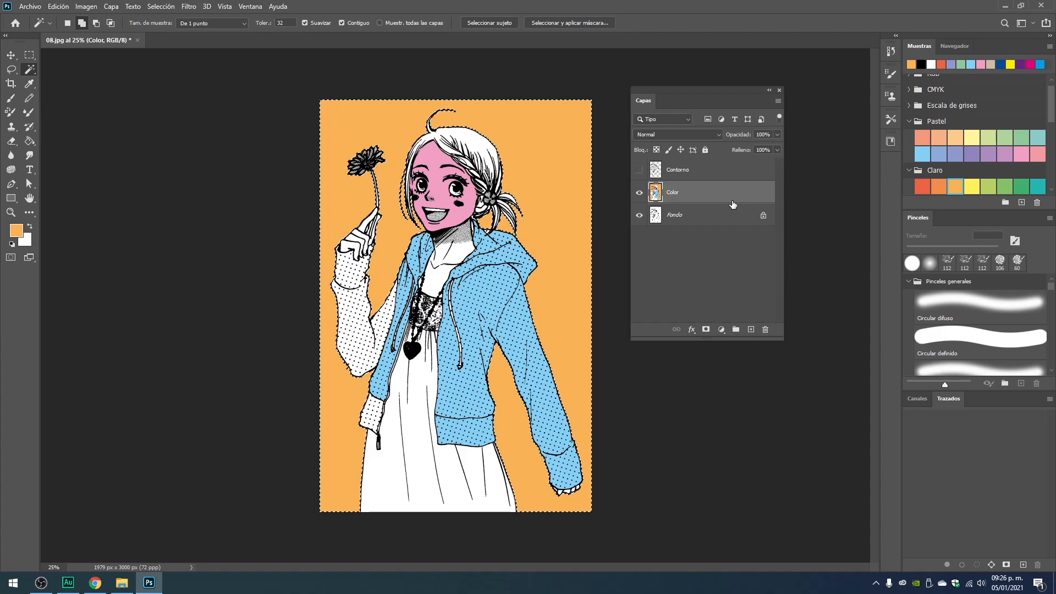
key("ctrl+l")
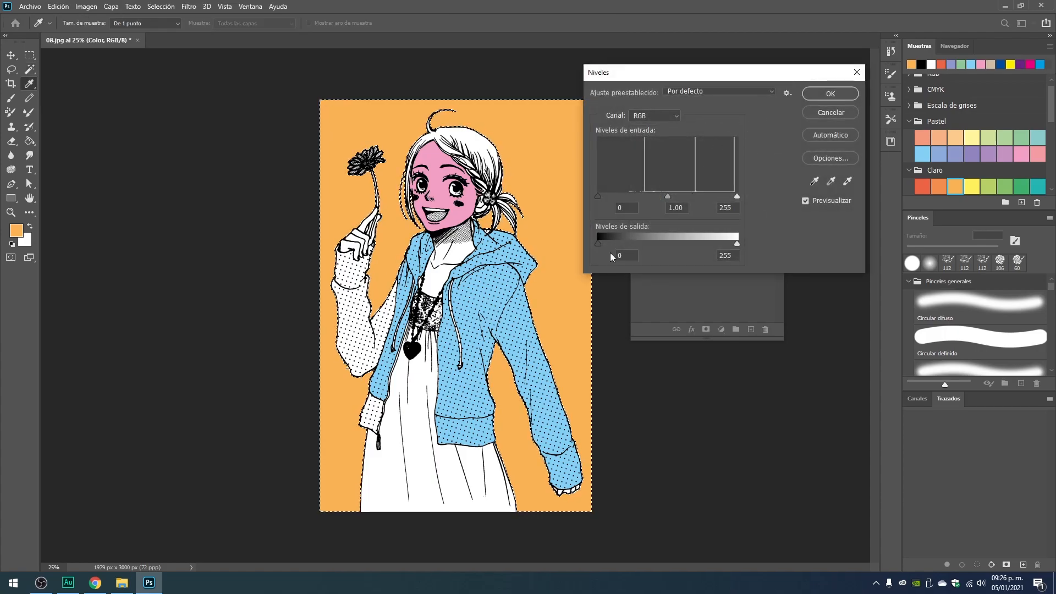
left_click_drag(737, 244, 772, 252)
left_click(830, 112)
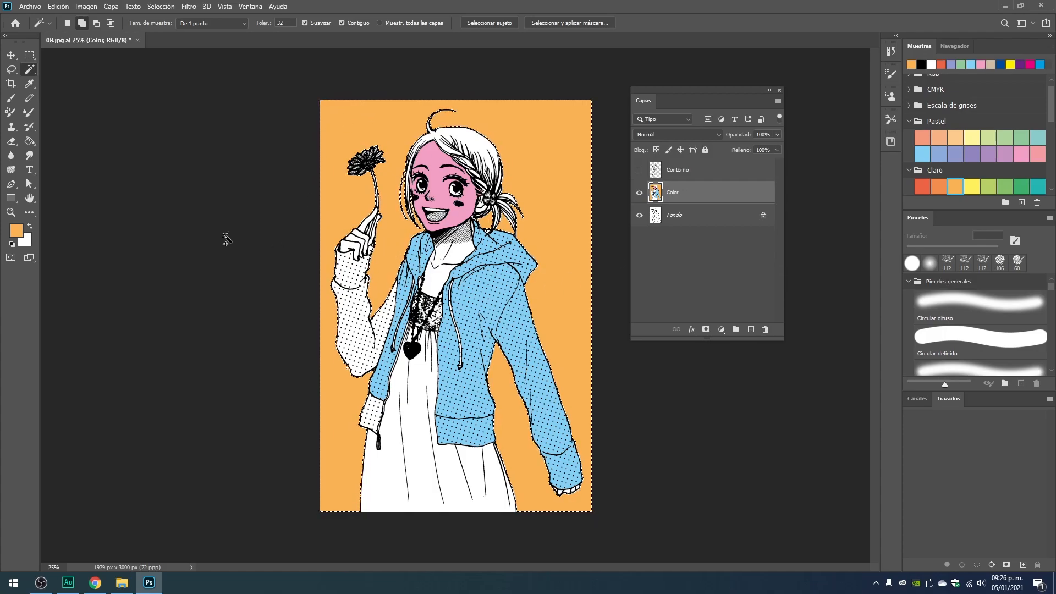
Switch from the Paint Bucket to the Gradient tool for the selected background.
right_click(31, 144)
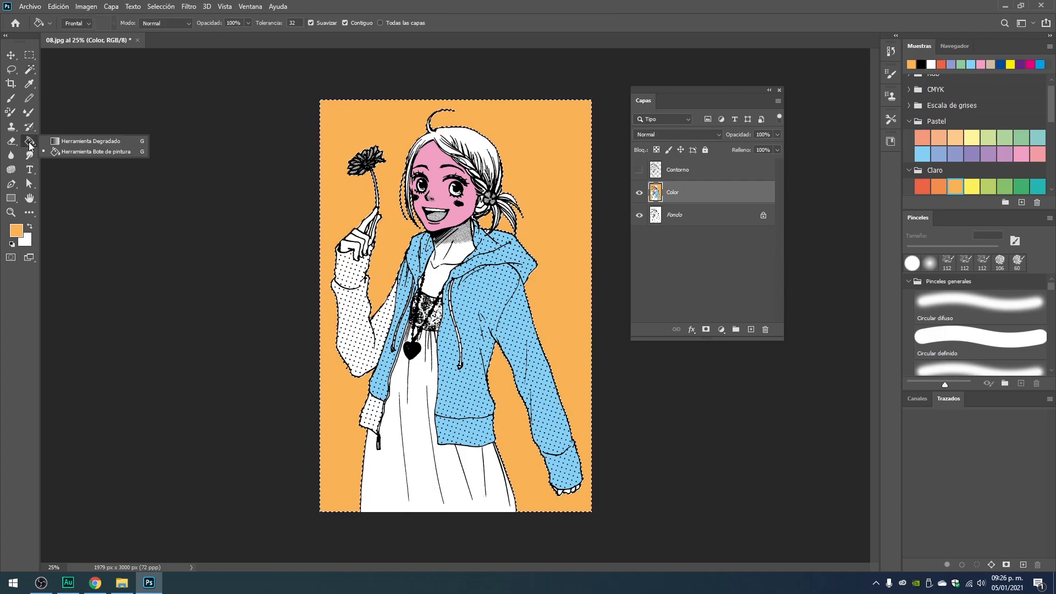
left_click(97, 138)
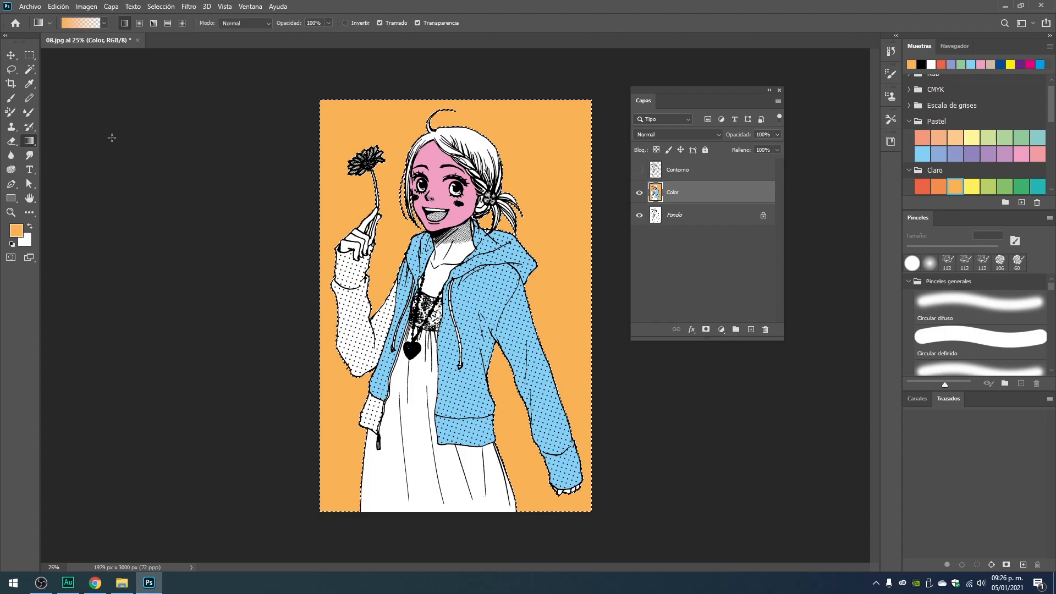
right_click(30, 142)
left_click(72, 141)
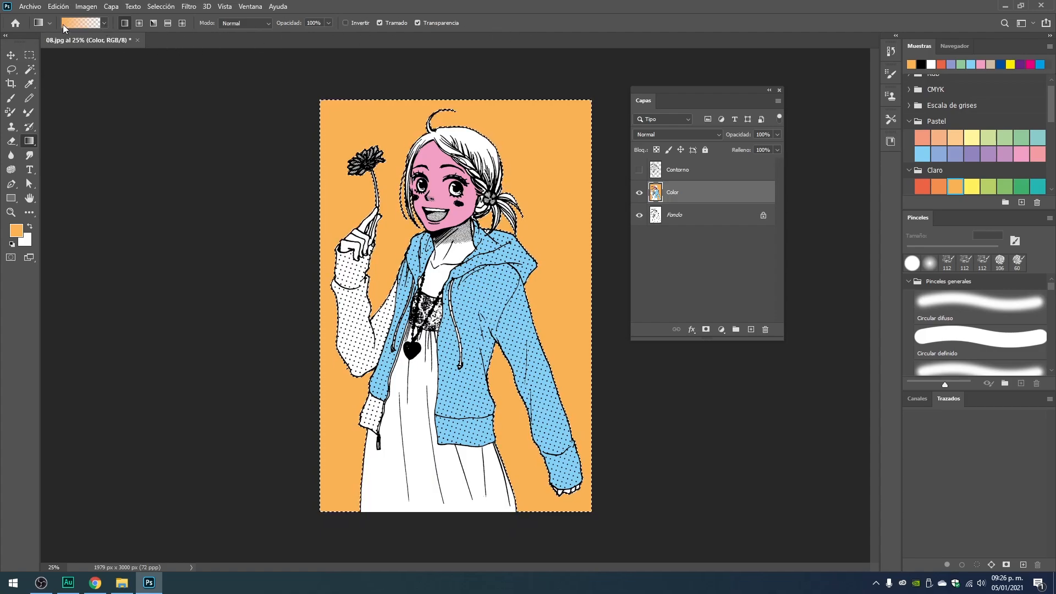
Examine the available gradient presets, expanding the Básicos, Azules, Púrpuras and Rosas groups.
left_click(104, 24)
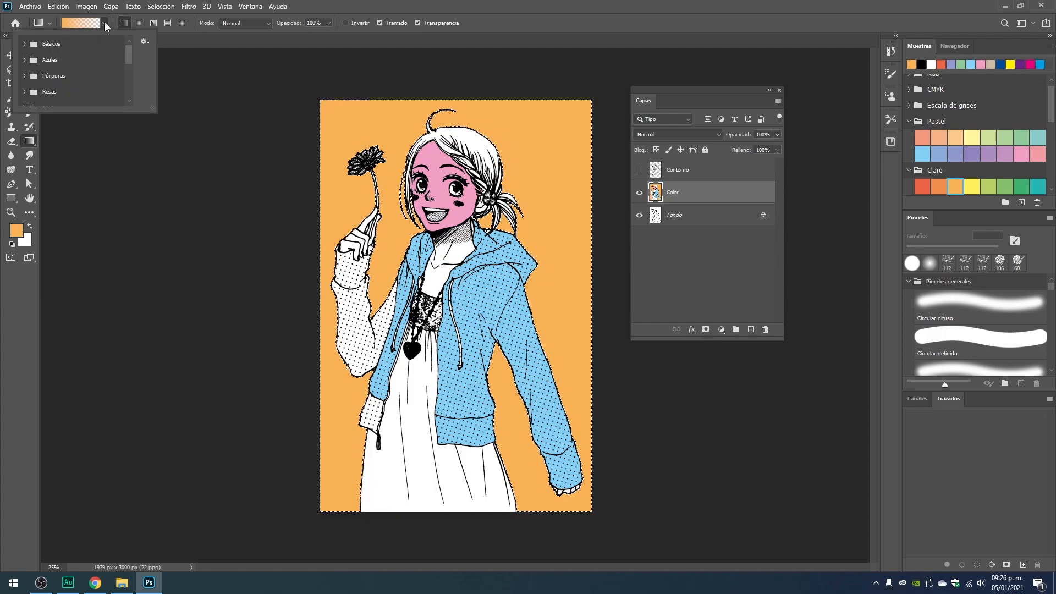
left_click(105, 23)
left_click(105, 24)
mouse_move(126, 53)
left_mouse_down()
mouse_move(132, 87)
mouse_move(132, 40)
left_mouse_up()
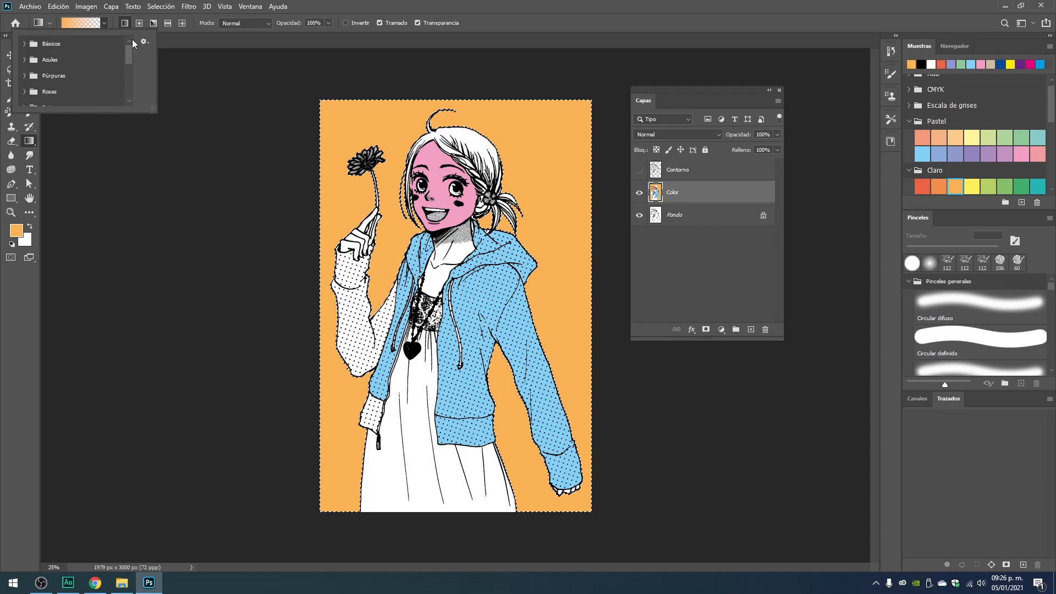
left_click(24, 44)
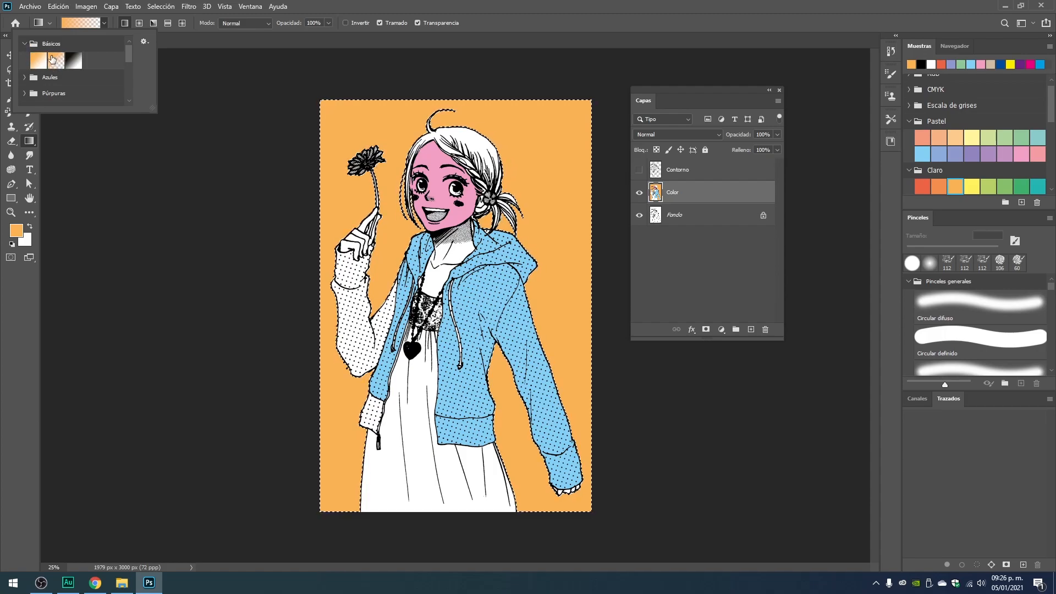
left_click(24, 77)
scroll(117, 84, "down", 5)
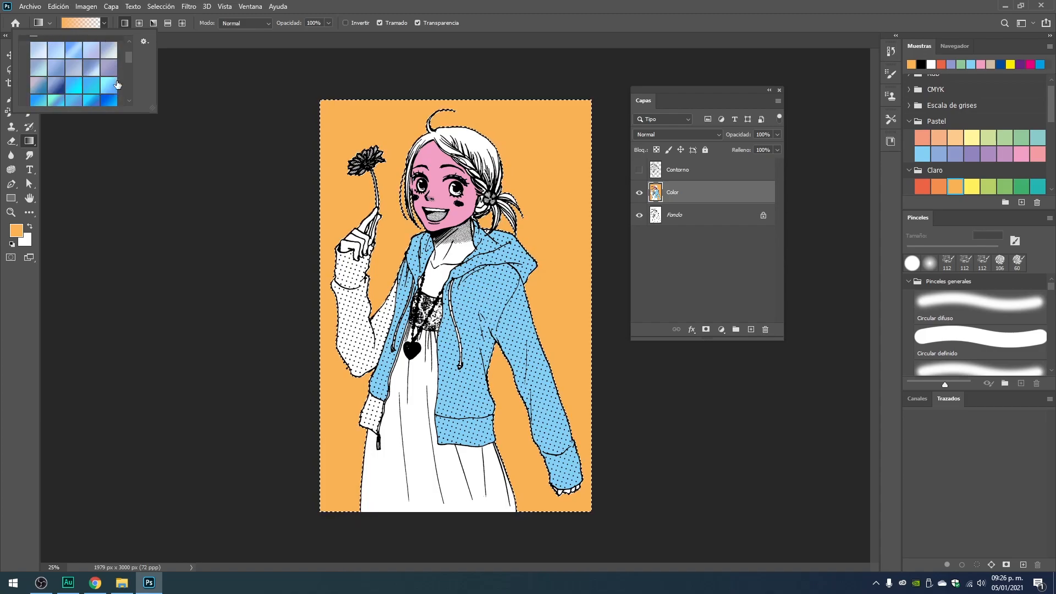
left_click(24, 85)
scroll(81, 73, "down", 2)
scroll(88, 100, "down", 4)
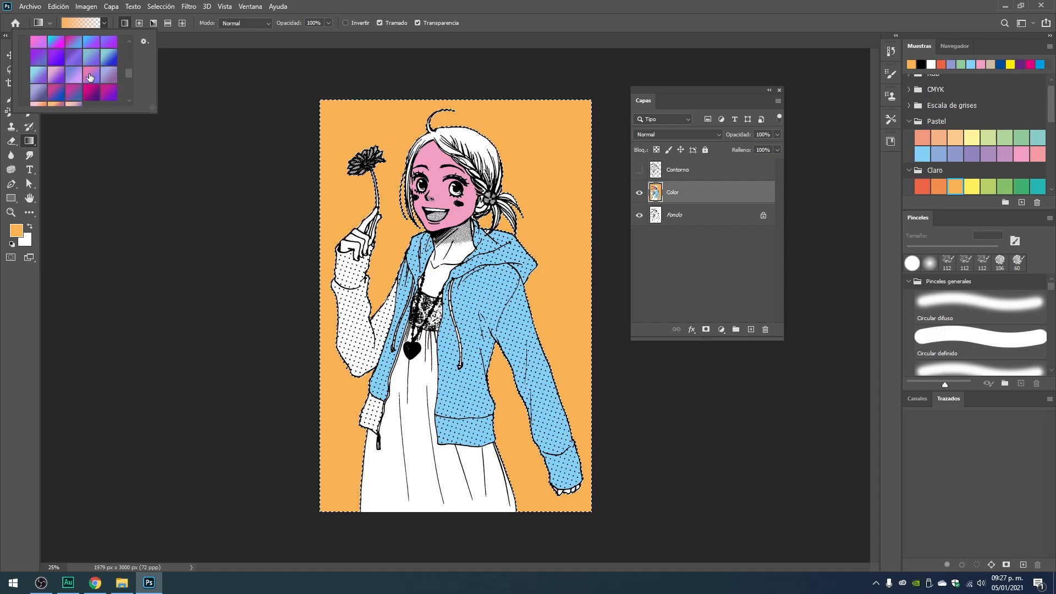
left_click(23, 64)
scroll(93, 82, "down", 5)
left_click(24, 66)
scroll(74, 76, "down", 3)
scroll(62, 87, "down", 2)
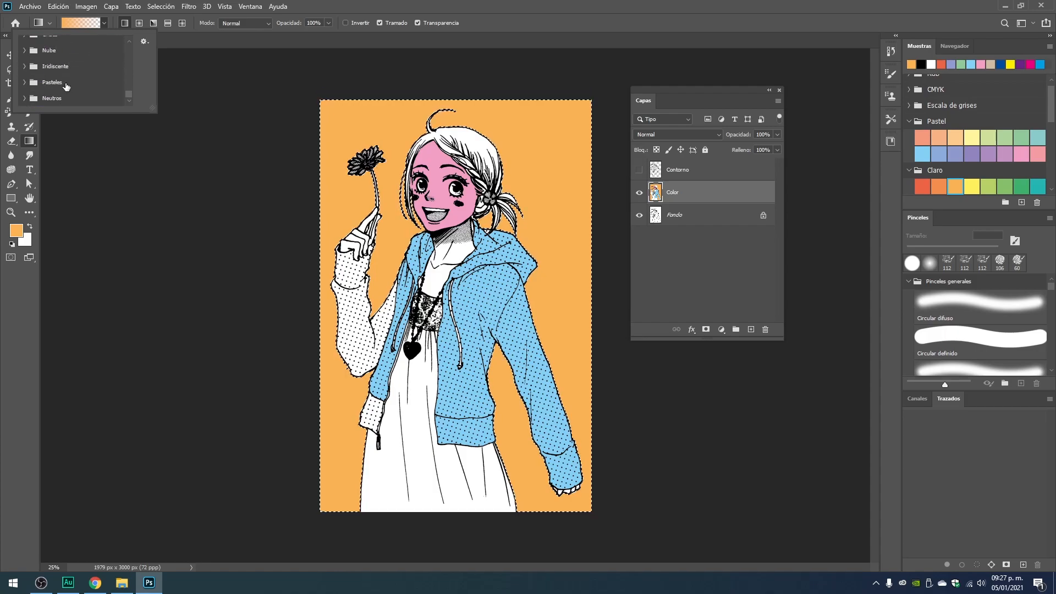
scroll(112, 101, "up", 8)
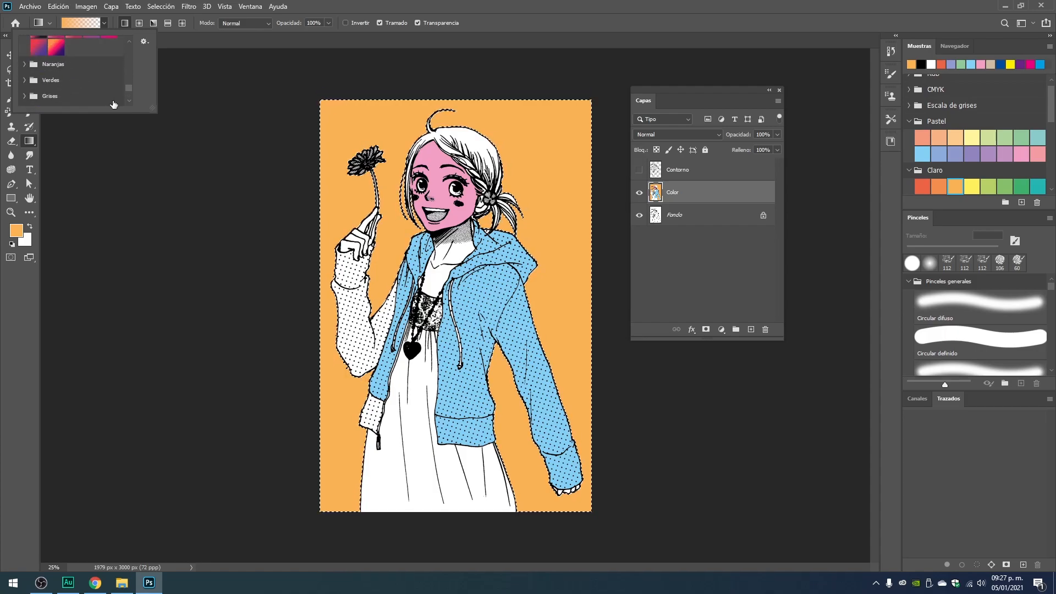
scroll(113, 94, "up", 5)
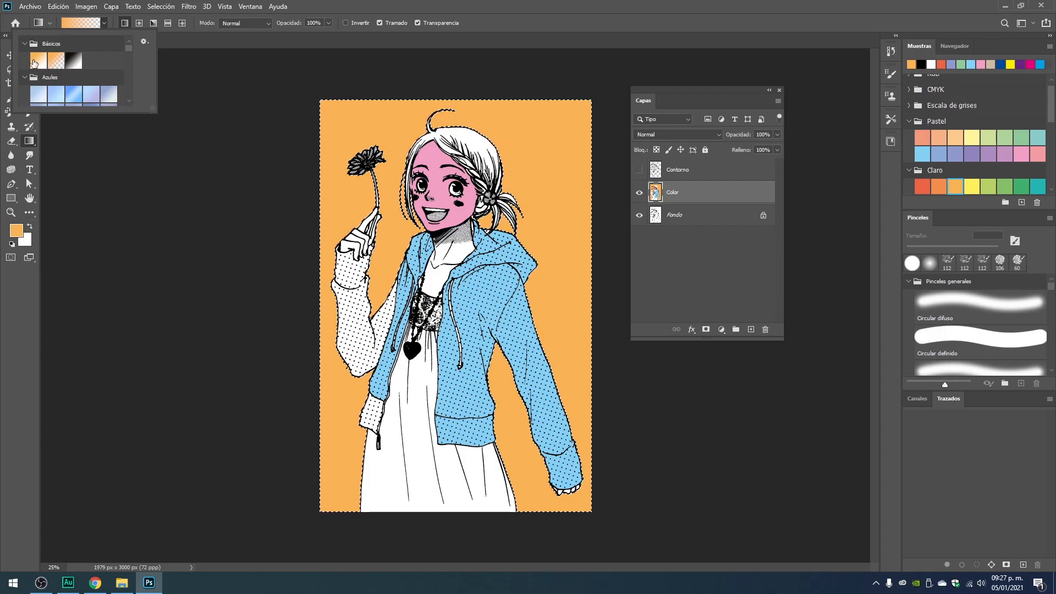
Set the background color to the red d11919.
left_click(29, 247)
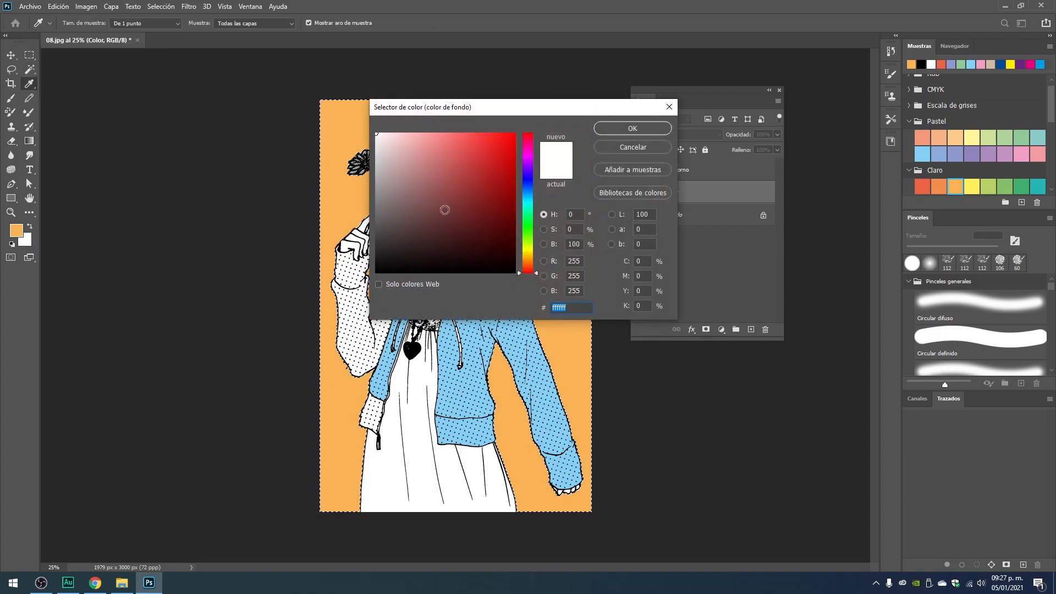
left_click(490, 193)
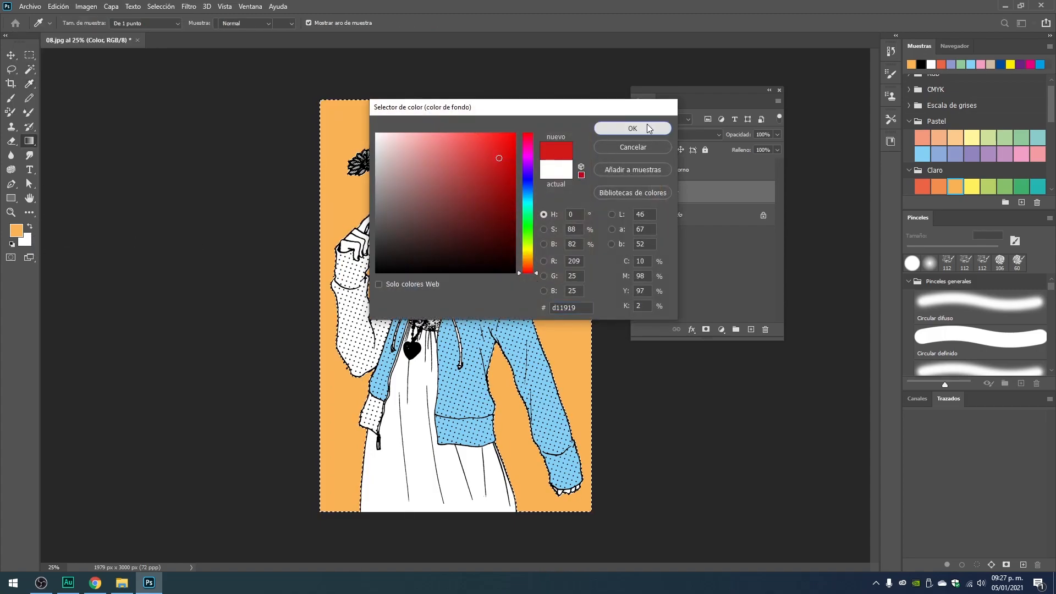
left_click(640, 132)
Look through the gradient presets again, comparing the Básicos group with the blue, purple and pink ones.
left_click(104, 23)
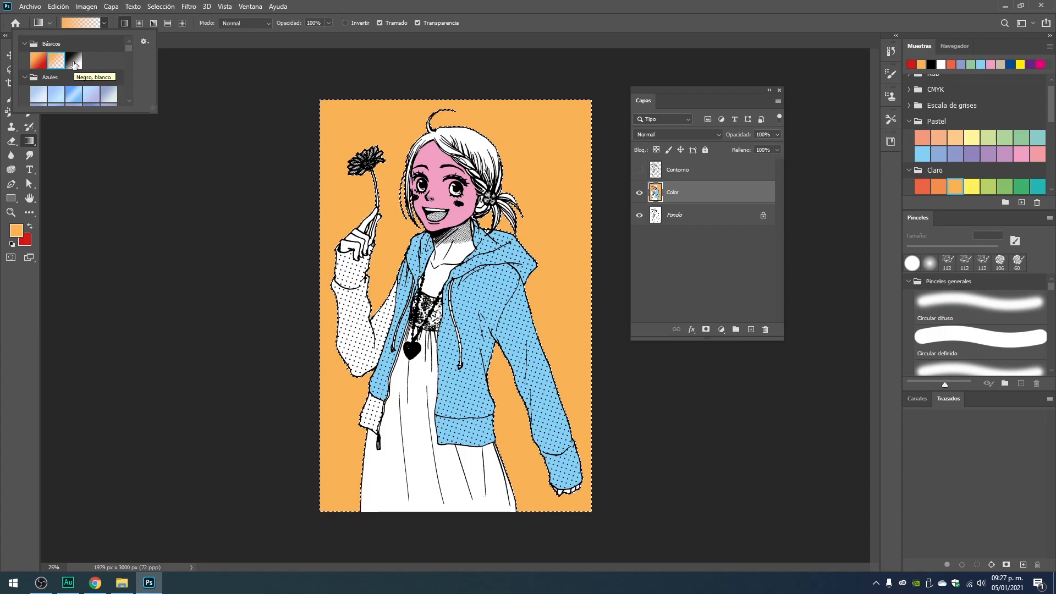
scroll(72, 92, "down", 1)
scroll(72, 88, "down", 5)
scroll(88, 74, "down", 4)
scroll(81, 82, "up", 4)
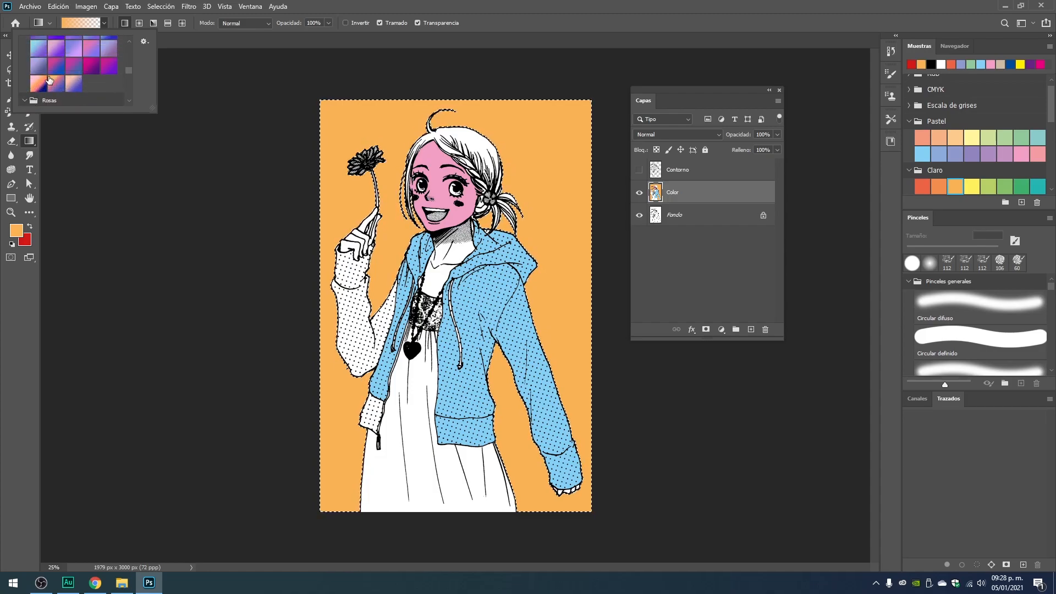
scroll(124, 78, "down", 5)
scroll(130, 85, "up", 4)
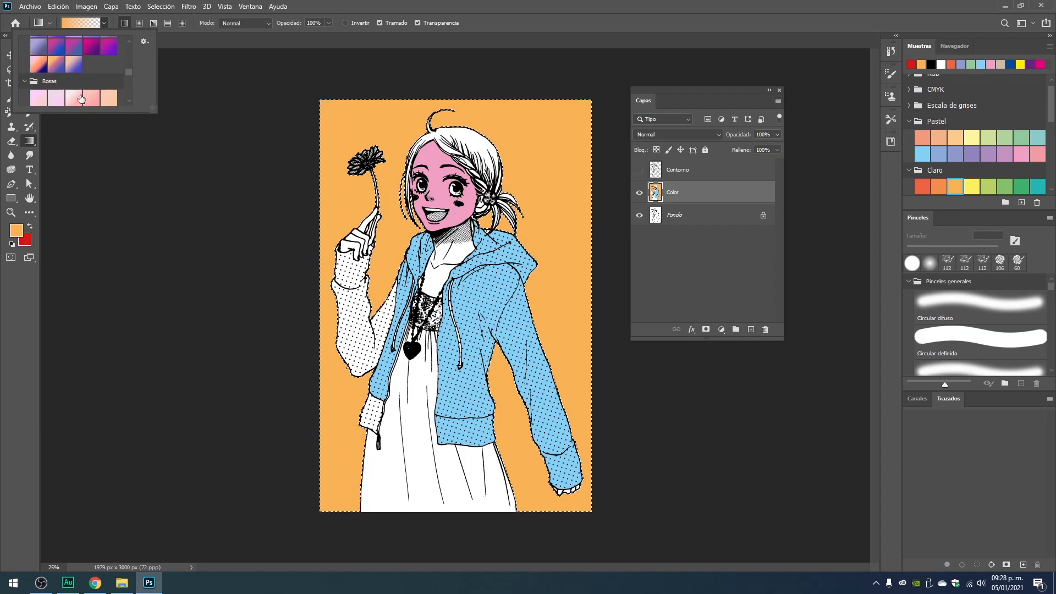
scroll(80, 88, "up", 4)
scroll(79, 87, "up", 1)
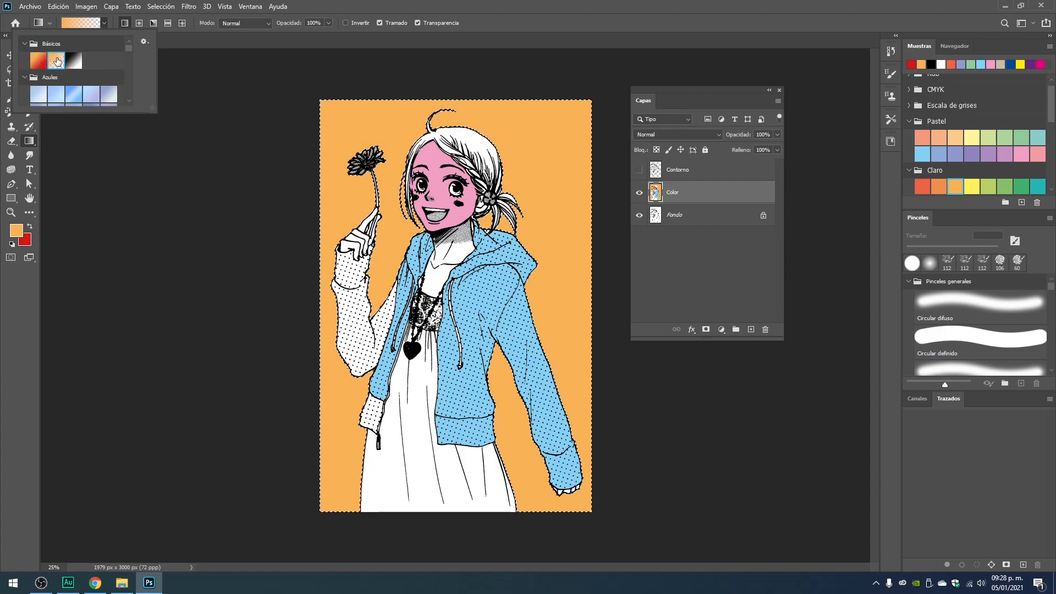
Close the gradient presets and review the Gradient tool's blend mode and opacity options.
left_click(501, 24)
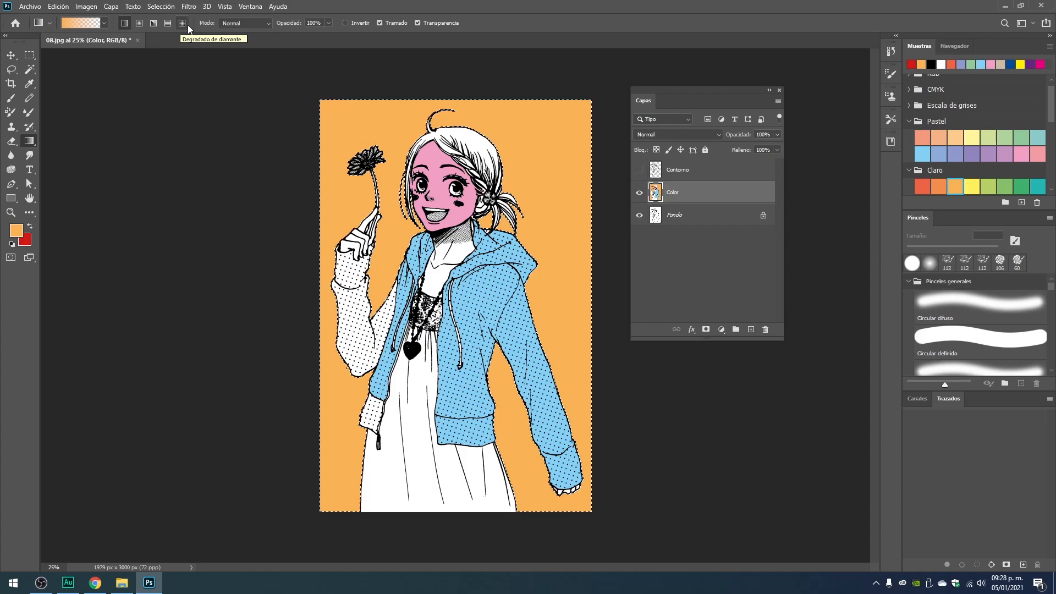
left_click(268, 23)
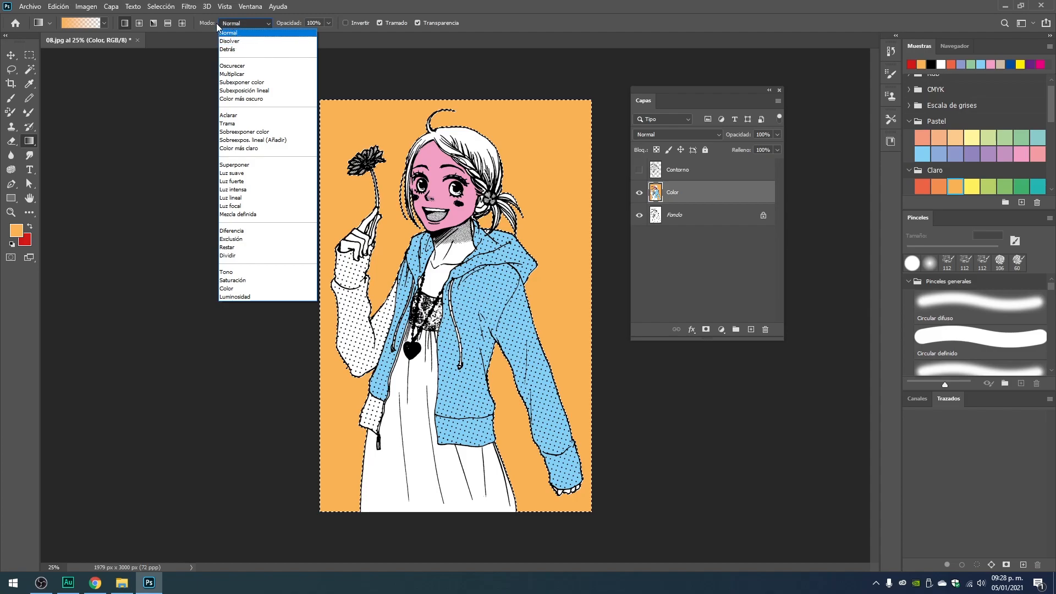
left_click(235, 24)
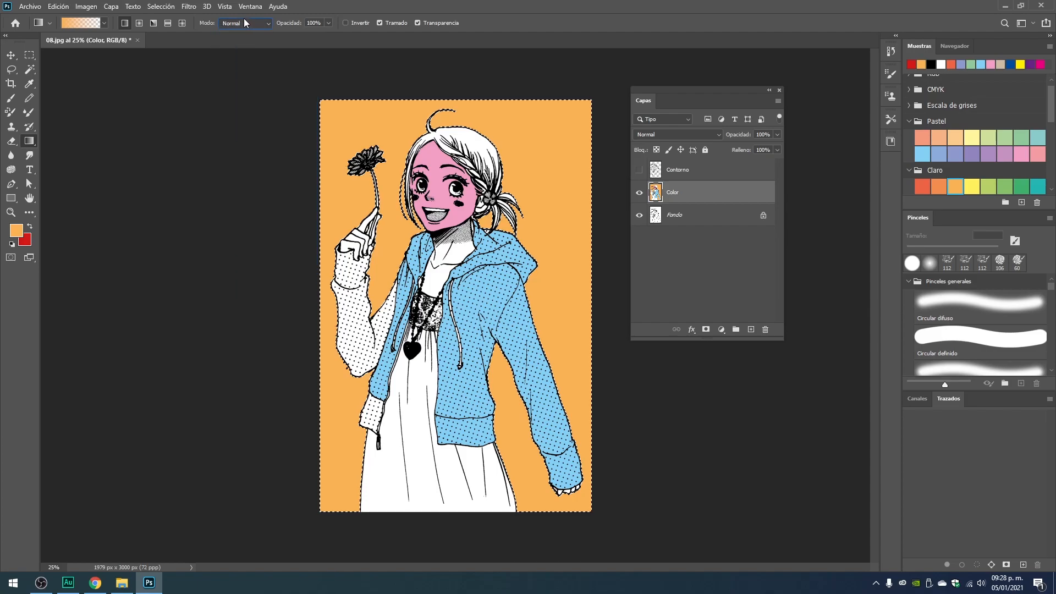
left_click(329, 22)
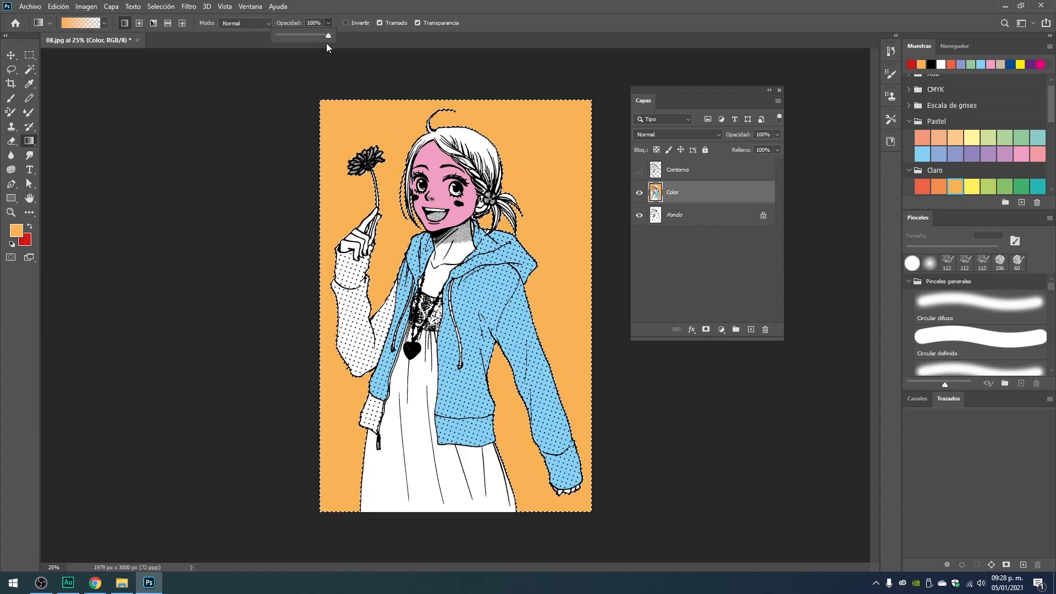
left_click_drag(324, 36, 313, 37)
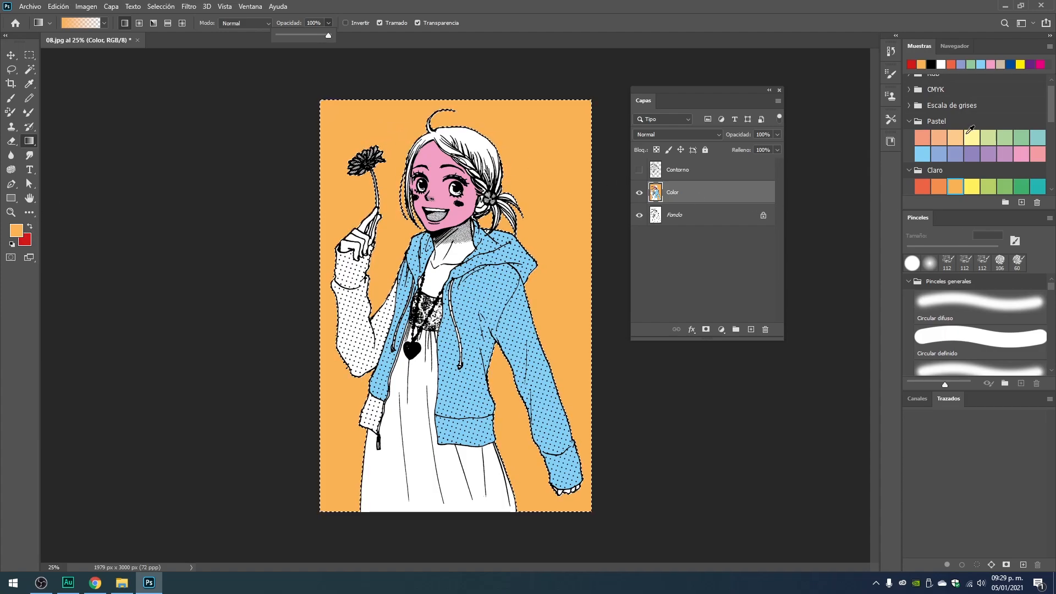
Apply a radial gradient in the yellow Claro swatch to the selected background, from beside the heart pendant to near the drawing's right edge.
scroll(960, 176, "down", 1)
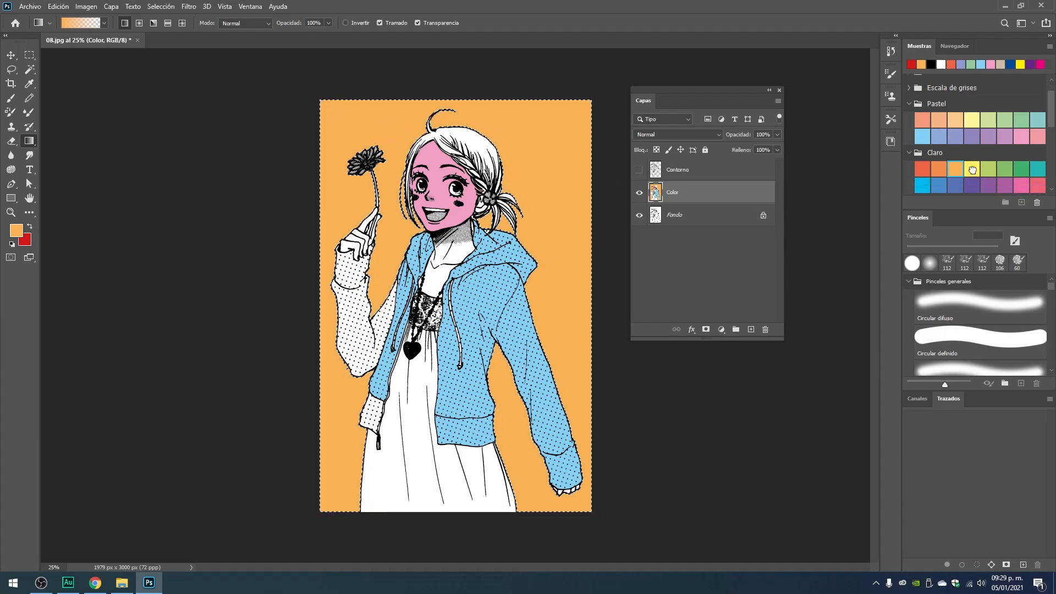
left_click(972, 170)
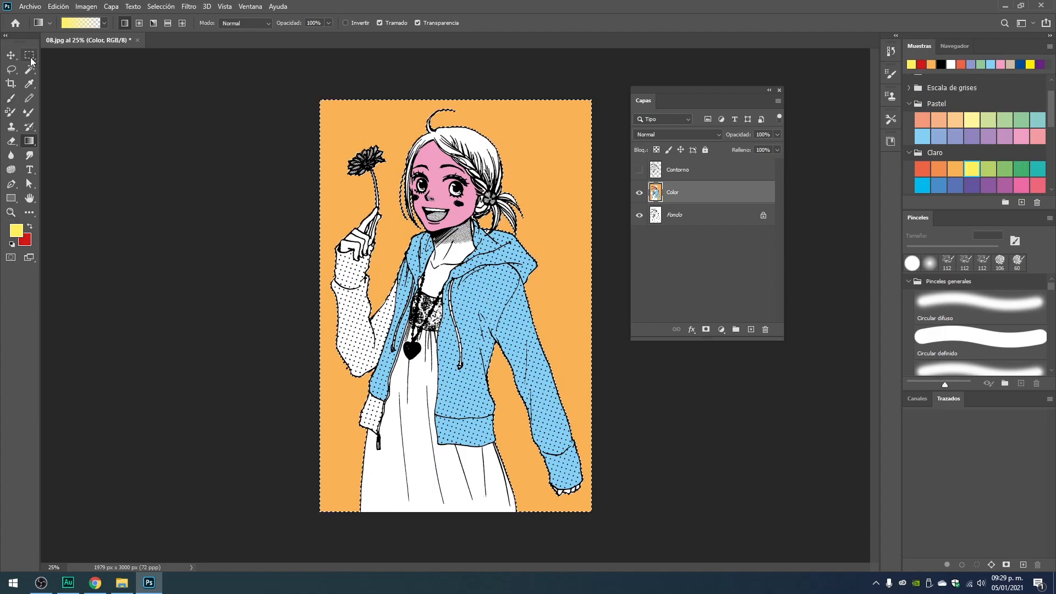
left_click(139, 25)
key("ctrl+plus")
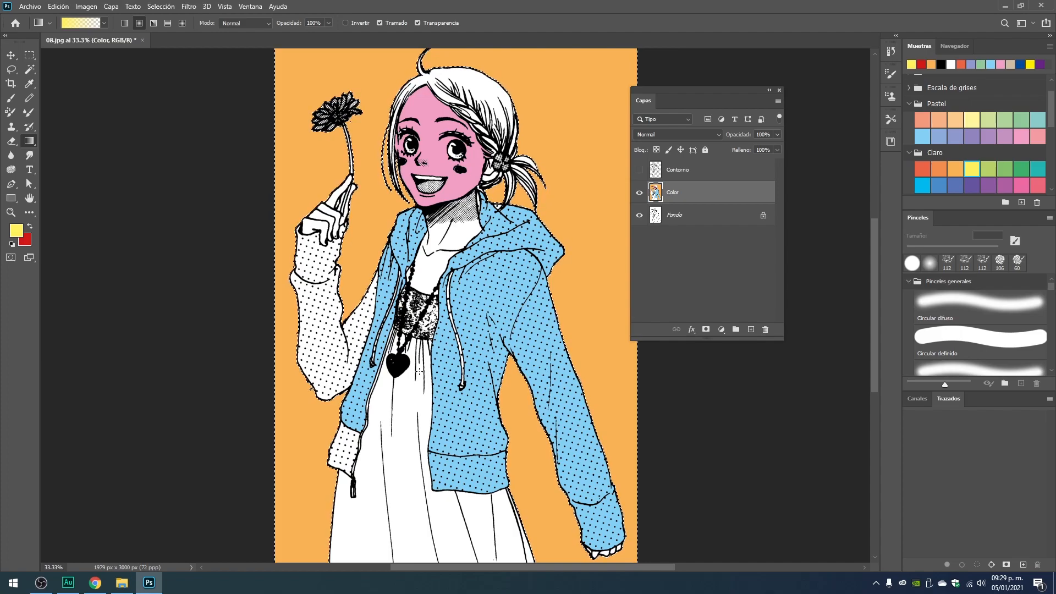
left_click_drag(419, 371, 444, 372)
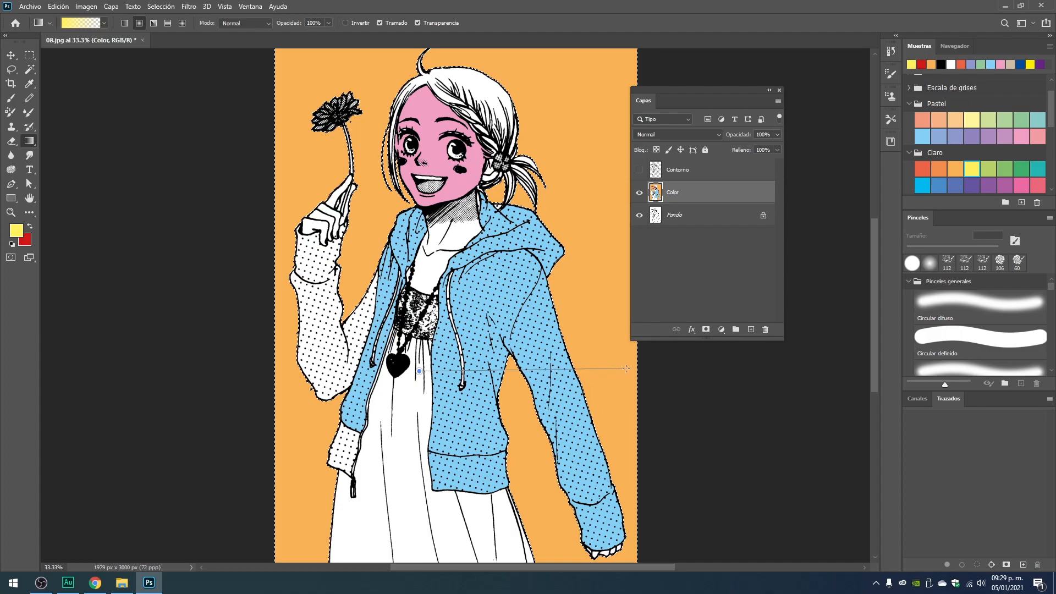
left_click_drag(626, 368, 626, 368)
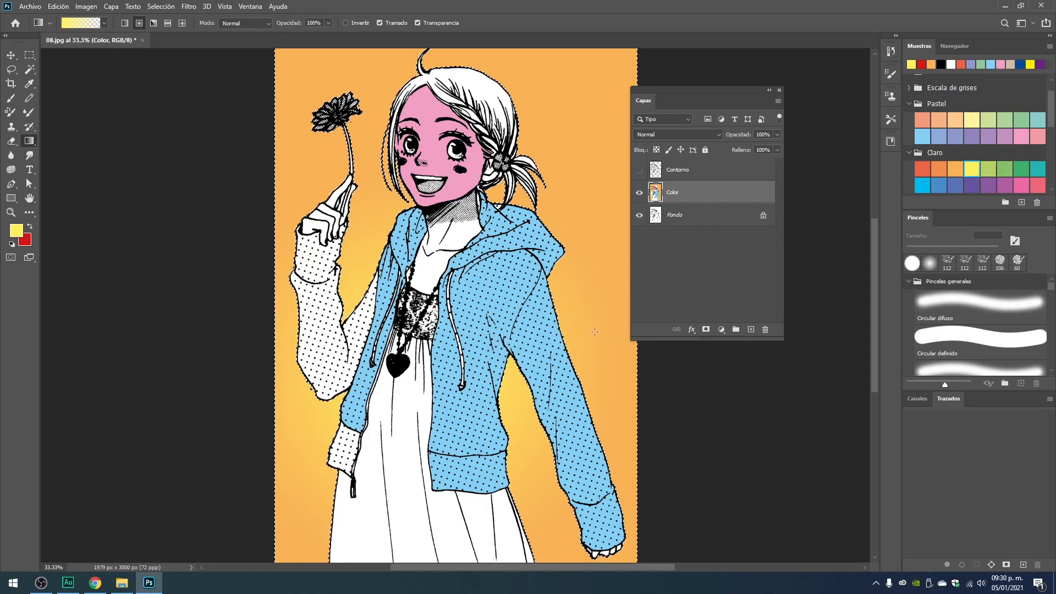
Move the layer list clear of the drawing and try a red-orange Claro radial gradient on the background, starting from the neckline.
left_click_drag(690, 90, 768, 60)
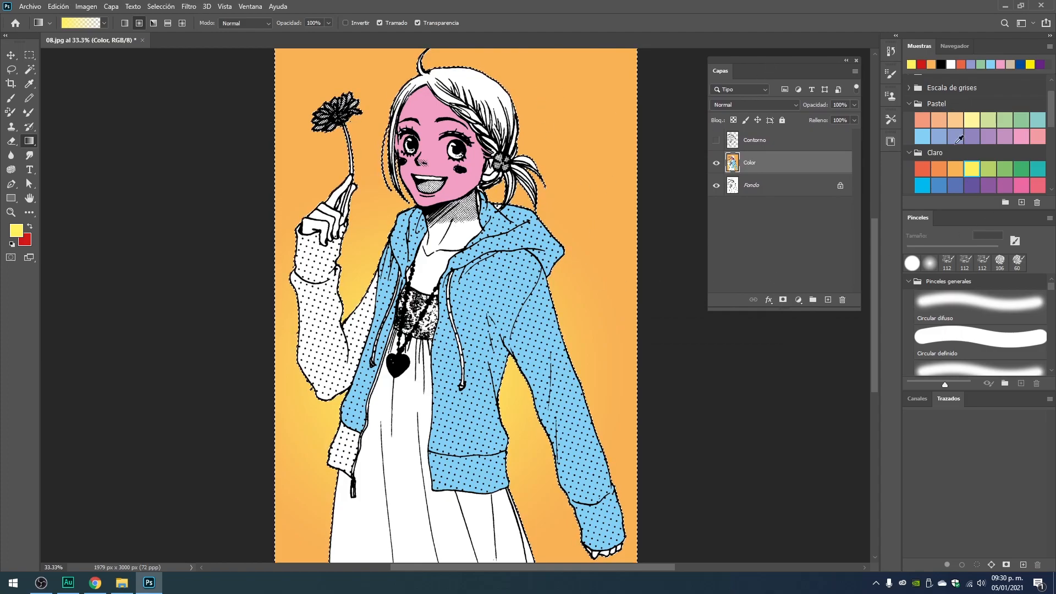
left_click(922, 169)
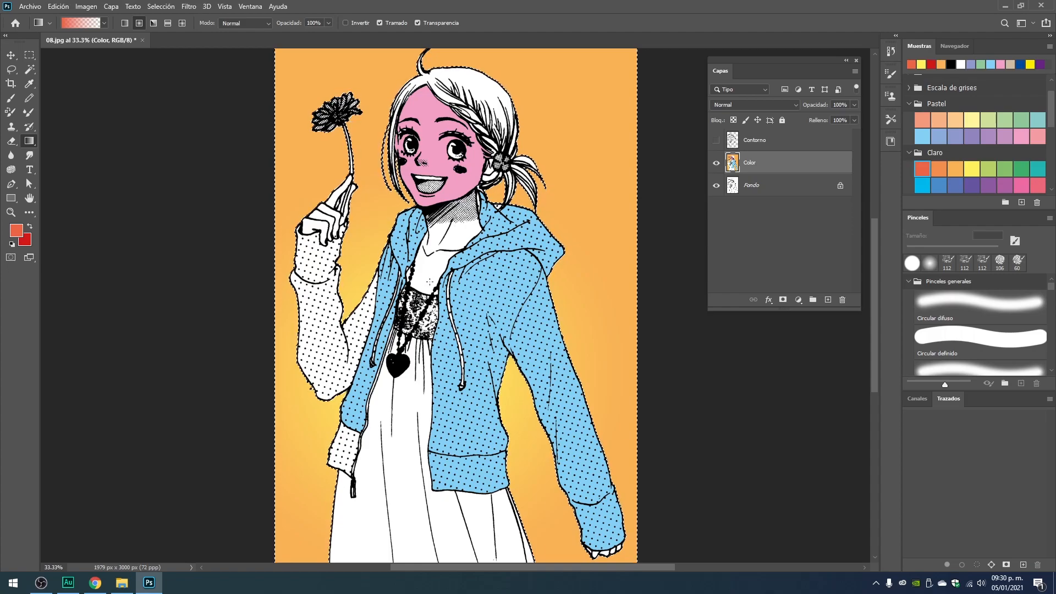
left_click_drag(273, 277, 193, 281)
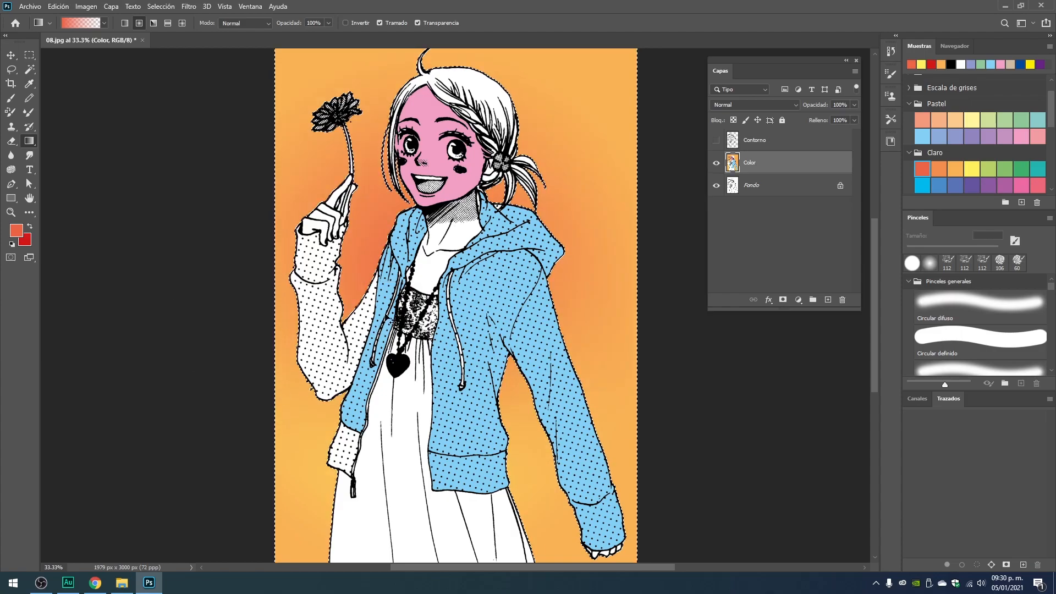
key("ctrl+z")
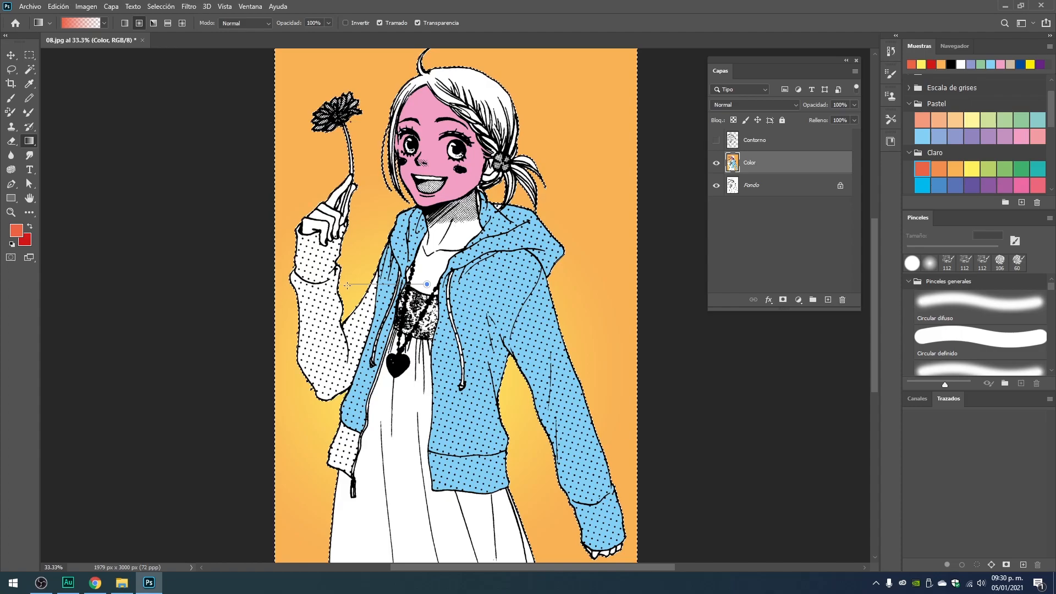
left_click_drag(347, 285, 346, 285)
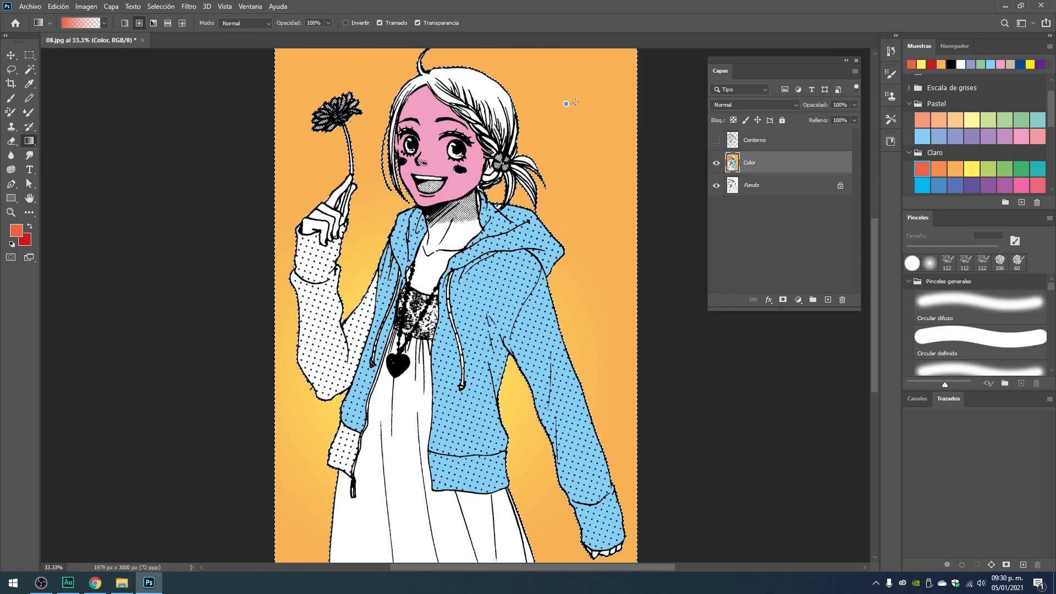
Try a small and a larger red-orange radial gradient in the background's upper-right area, undoing each one.
left_click_drag(597, 100, 596, 101)
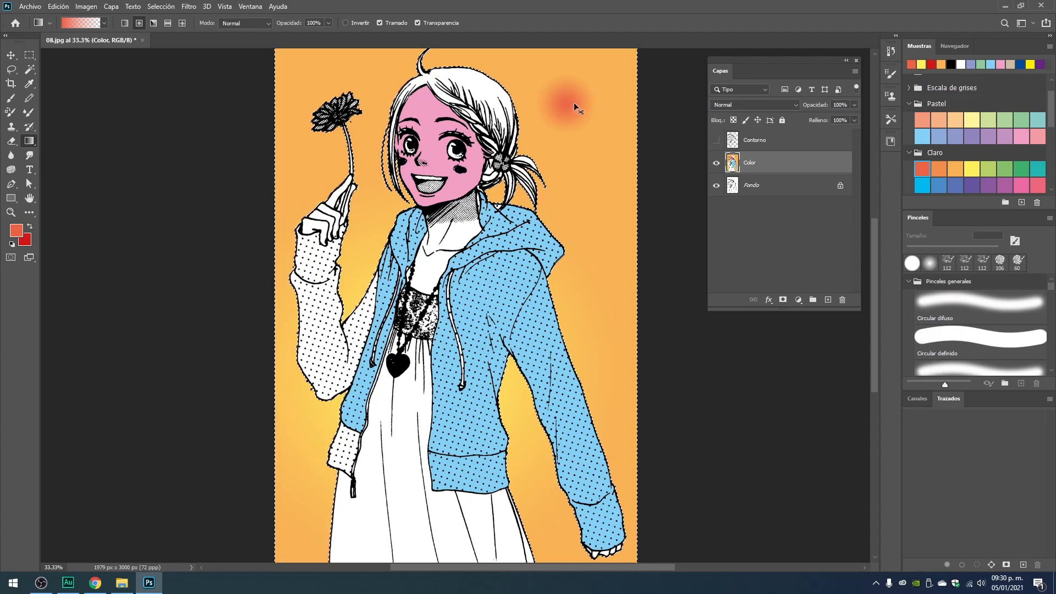
key("ctrl+z")
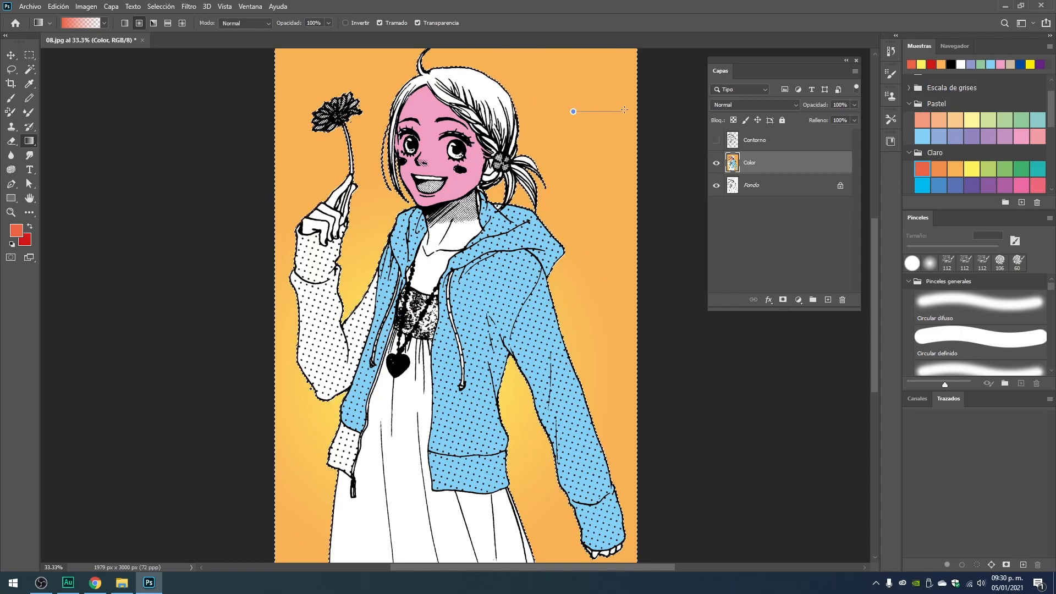
left_click_drag(573, 111, 696, 104)
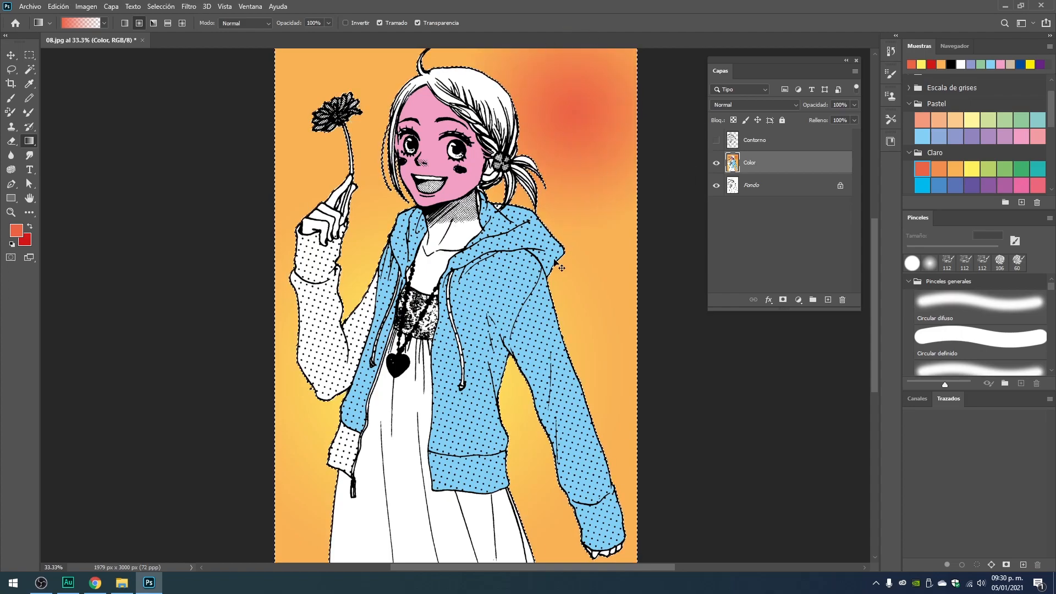
key("ctrl+z")
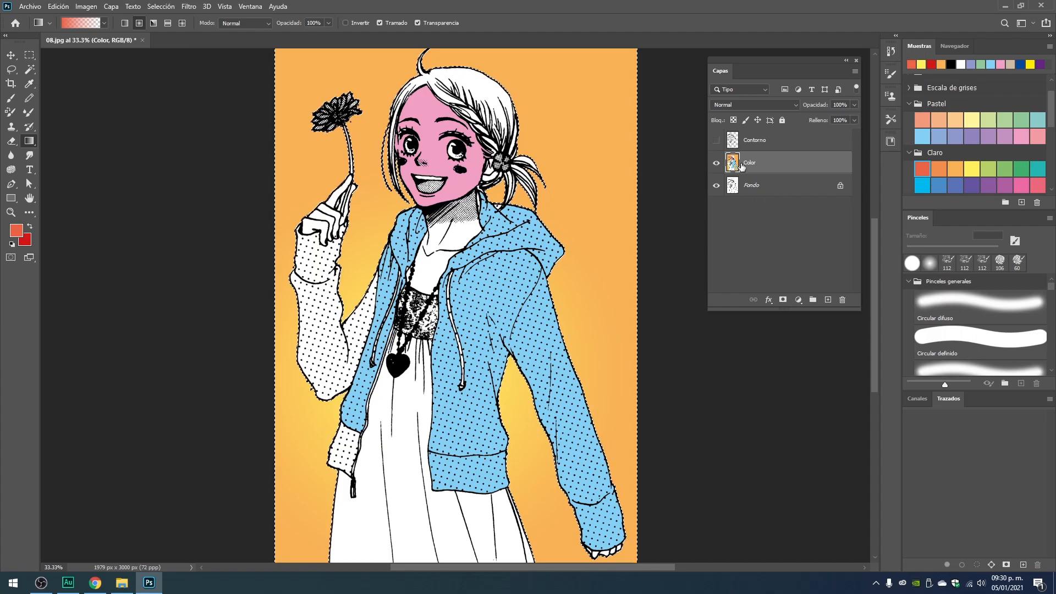
Try a white radial gradient on the background from the dress bodice to well beyond the drawing's right edge, and undo it.
left_click(960, 65)
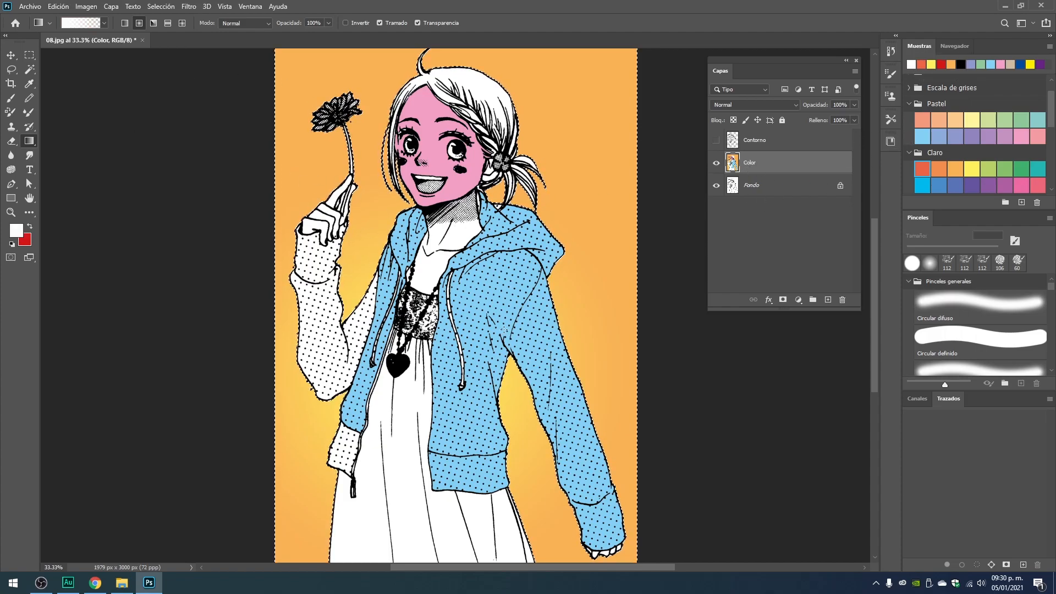
mouse_move(427, 336)
left_mouse_down()
mouse_move(843, 336)
mouse_move(860, 354)
left_mouse_up()
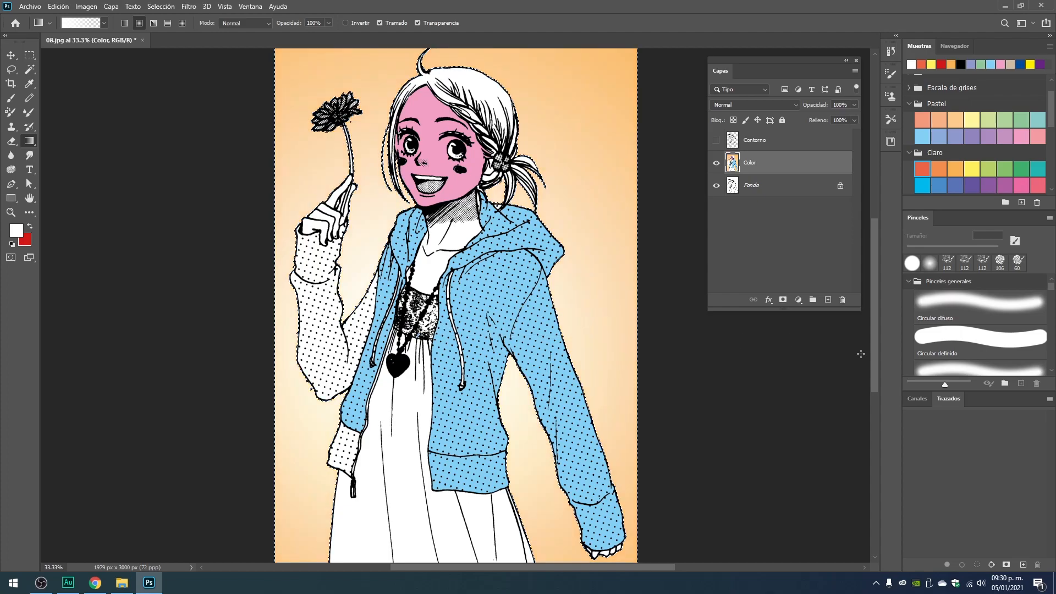
key("ctrl+minus")
key("ctrl+minus")
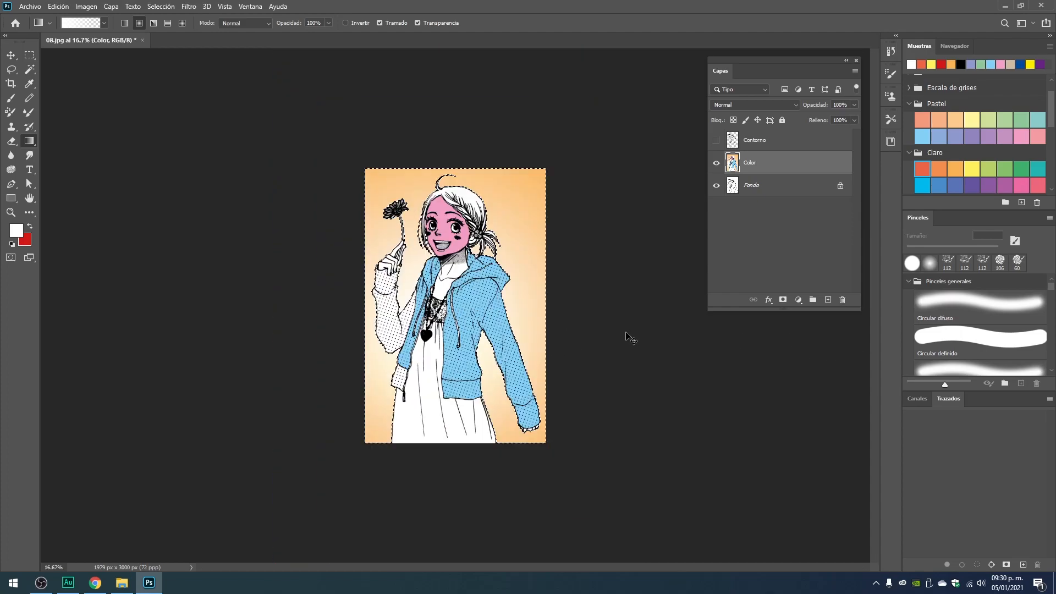
key("ctrl+z")
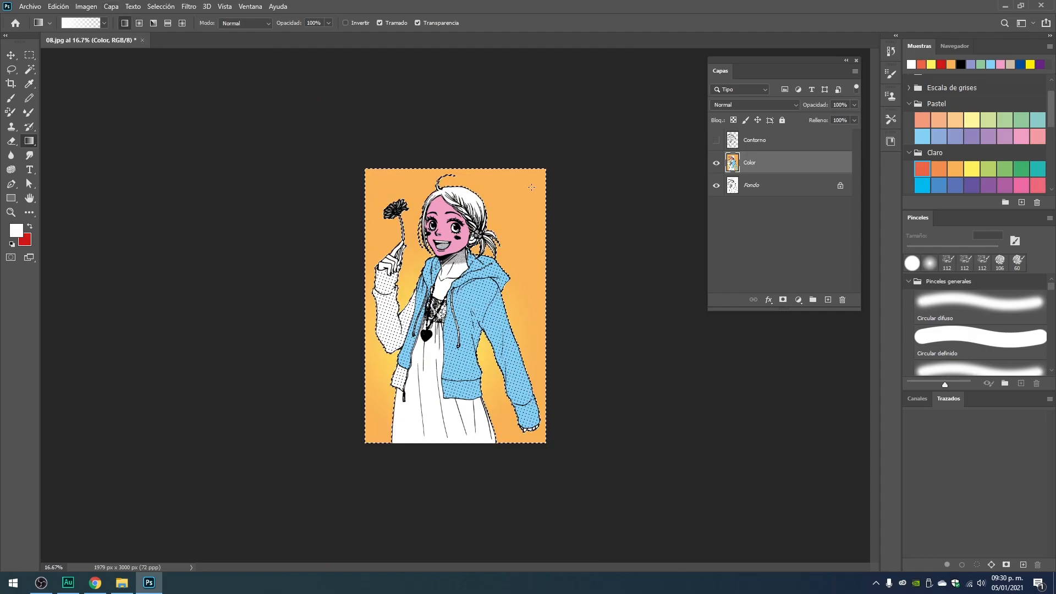
Apply linear gradients in the red-orange Claro swatch to the selected background, rising from the drawing's lower edge and fading toward its upper part.
left_click(505, 414, "ctrl")
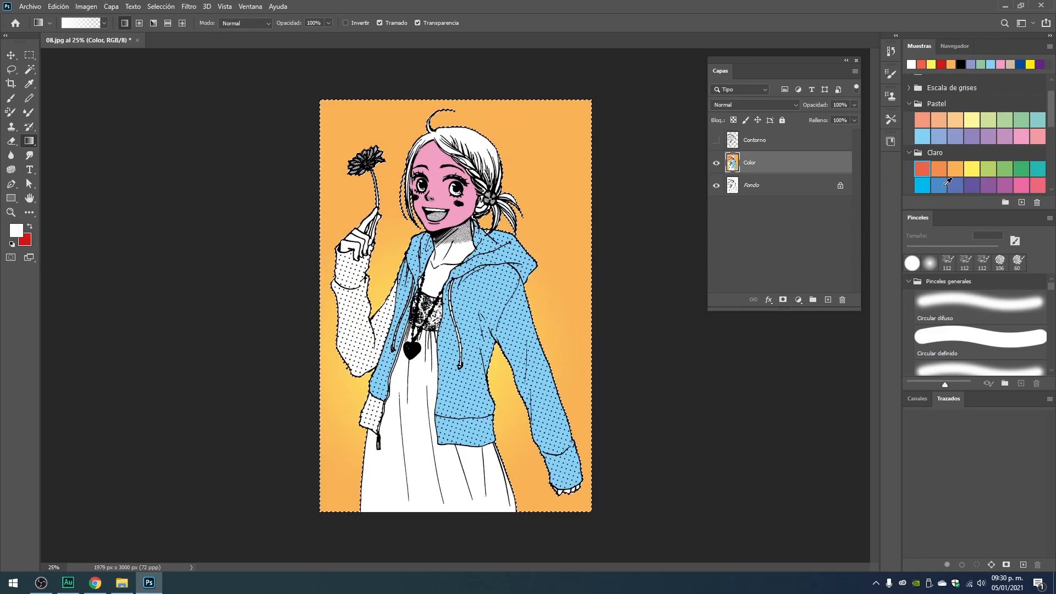
left_click(922, 168)
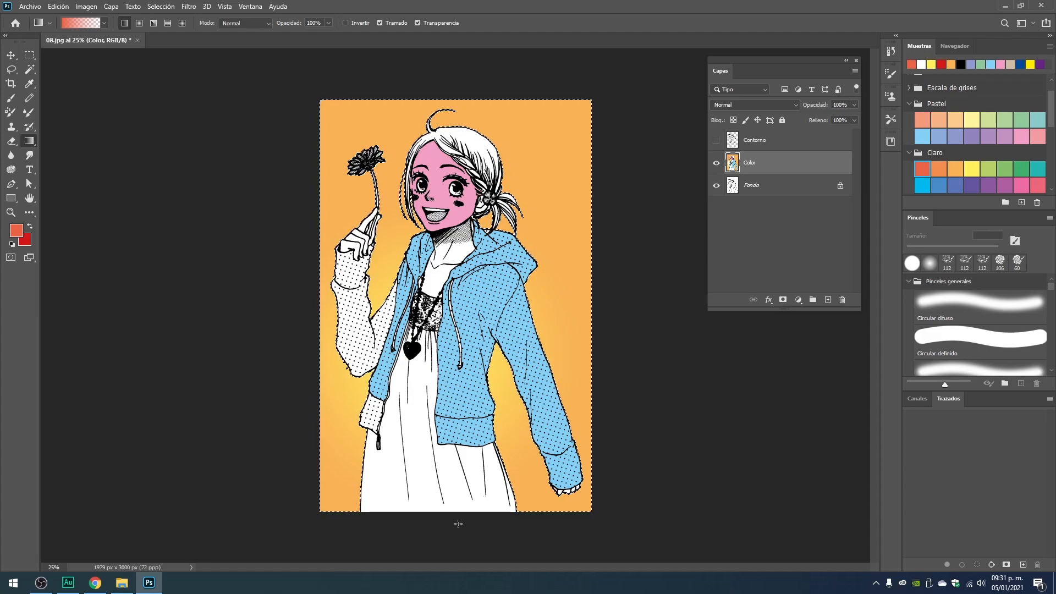
left_click_drag(457, 297, 509, 320)
mouse_move(457, 263)
left_mouse_down()
mouse_move(522, 259)
mouse_move(396, 263)
mouse_move(337, 226)
mouse_move(458, 242)
left_mouse_up()
left_click_drag(458, 195, 462, 332)
left_click_drag(458, 261, 446, 429)
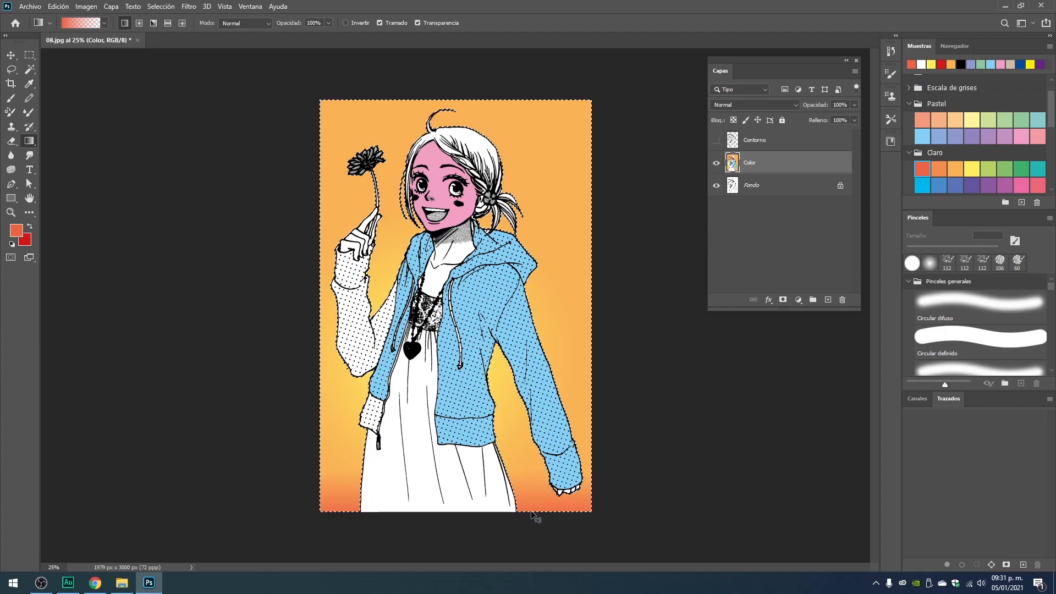
left_click_drag(443, 518, 443, 426)
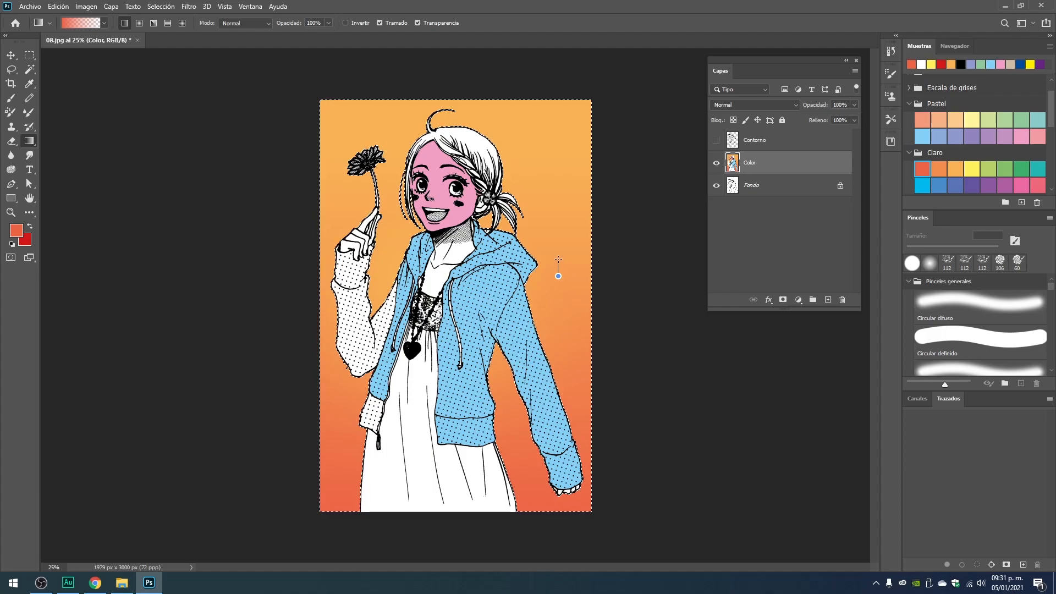
Try a very short upward linear gradient beside the hood's tip, deselect the background, and examine the color transition up close.
left_click_drag(558, 258, 558, 258)
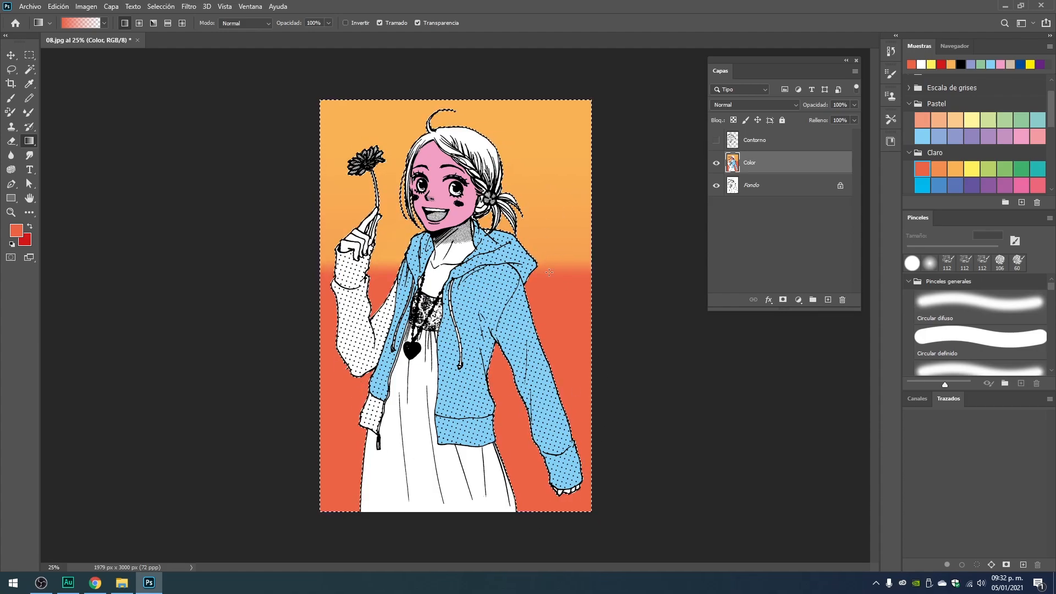
key("ctrl+d")
key("ctrl+plus")
key("ctrl+plus")
key("ctrl+plus")
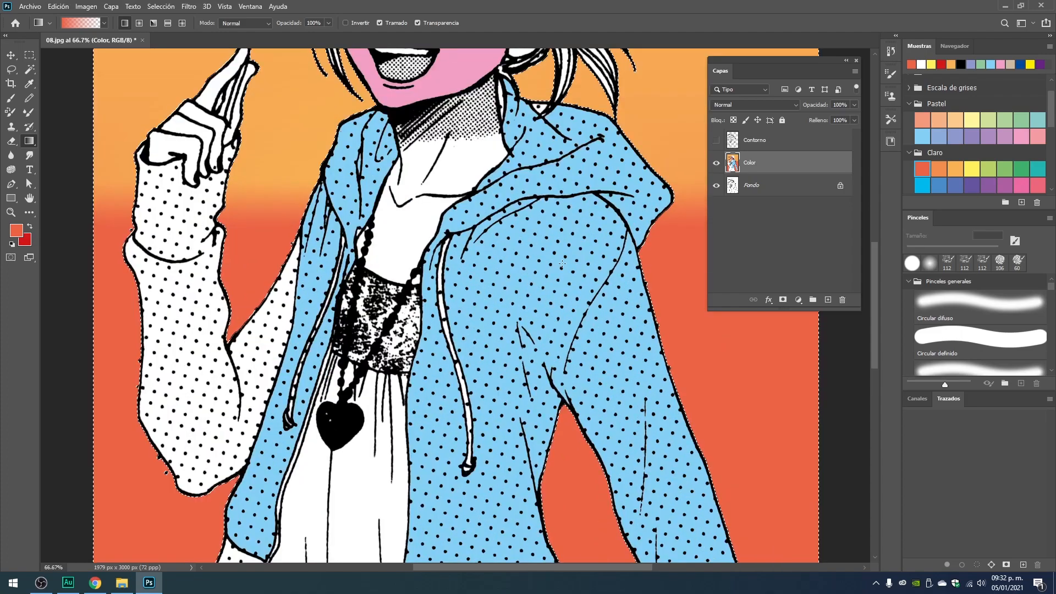
left_click_drag(687, 224, 328, 237)
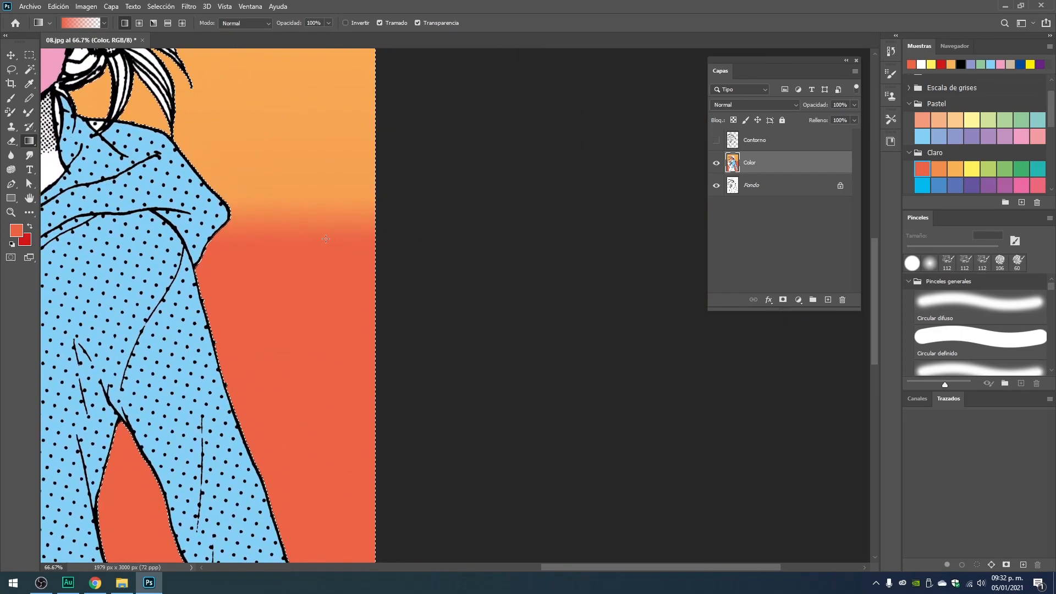
Undo the deselection and the short linear gradient on the background.
key("ctrl+minus")
key("ctrl+minus")
key("ctrl+minus")
key("ctrl+minus")
key("ctrl+minus")
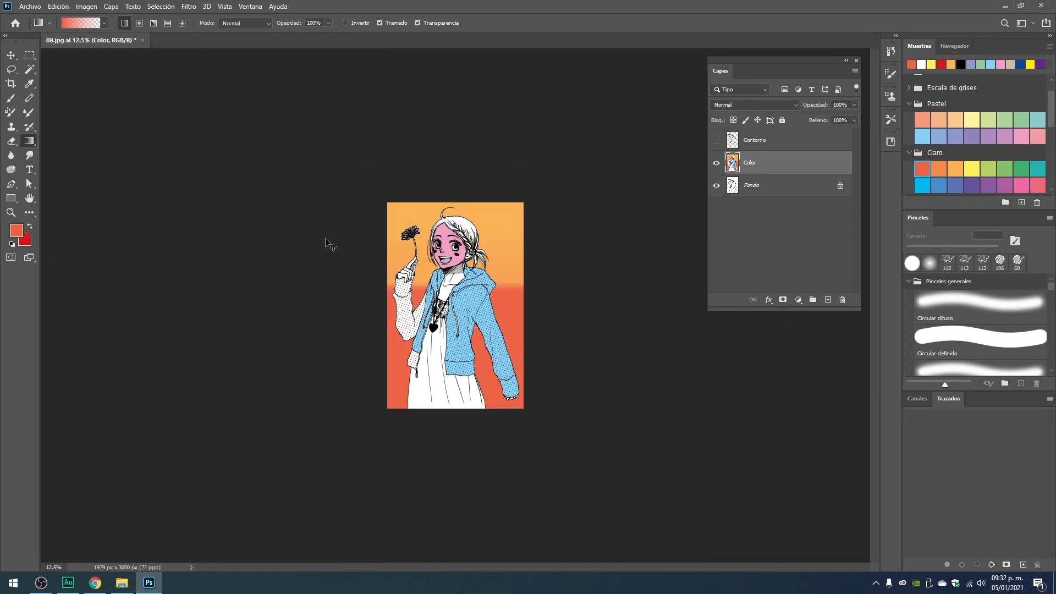
key("ctrl+z")
key("ctrl+shift+z")
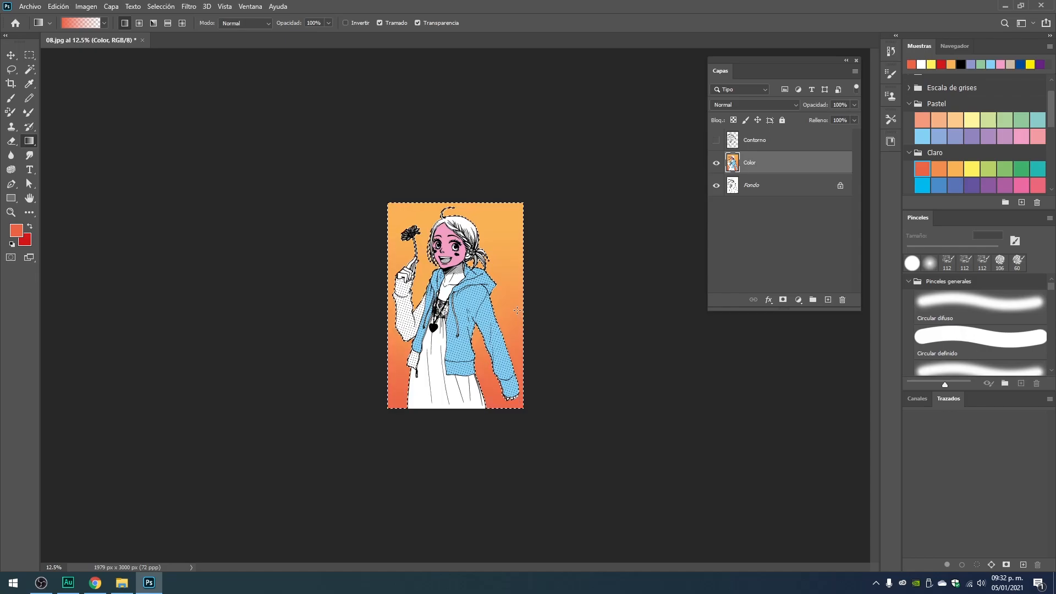
Deselect the background and fill the face with the light orange Pastel swatch using the Paint Bucket.
key("ctrl+plus")
key("ctrl+plus")
key("ctrl+plus")
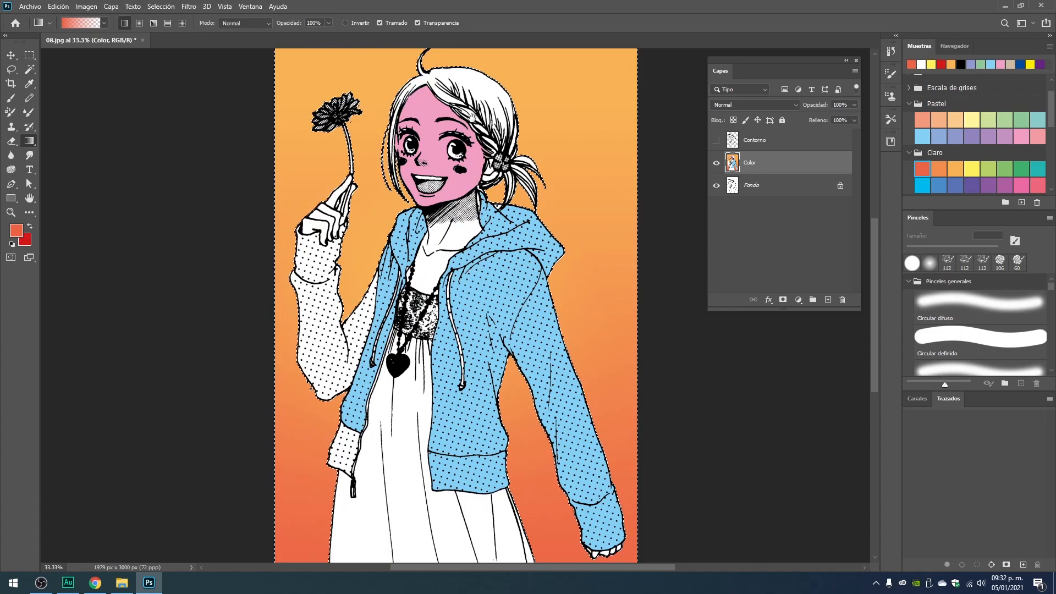
left_click_drag(479, 113, 486, 150)
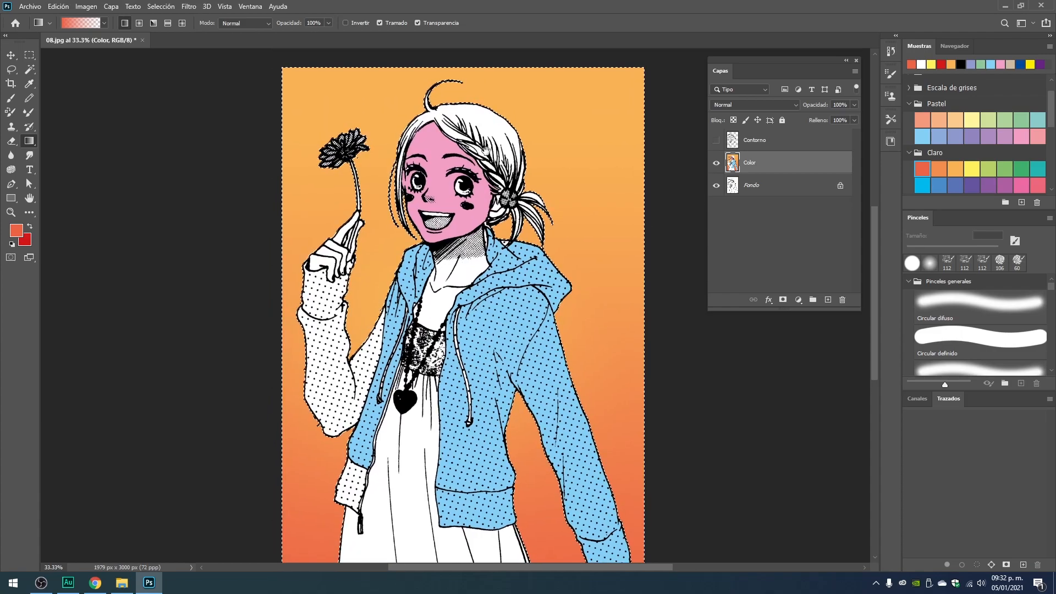
left_click(956, 117)
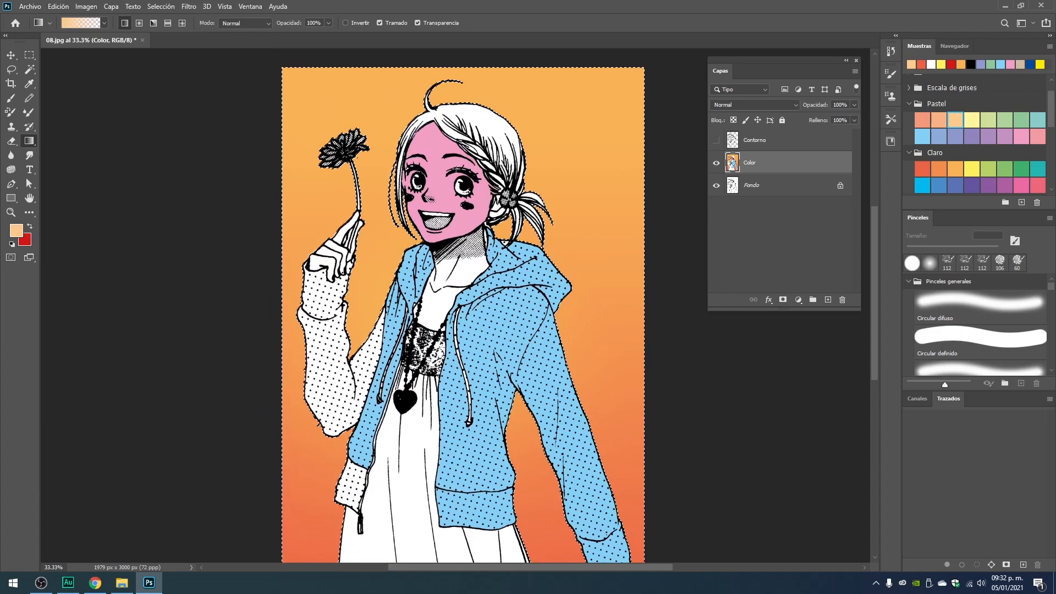
left_click(10, 141)
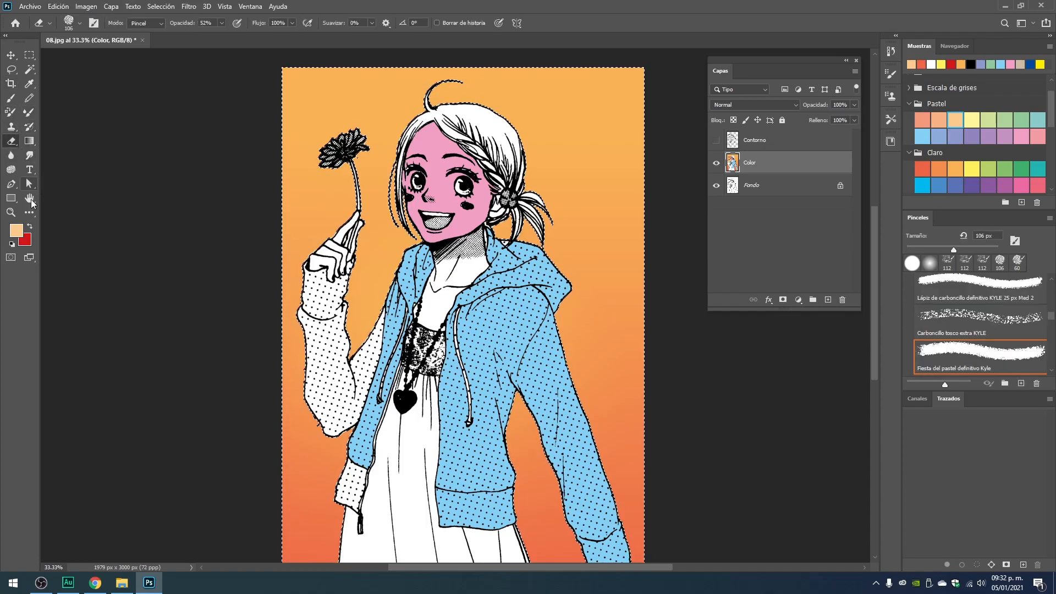
left_click(31, 140)
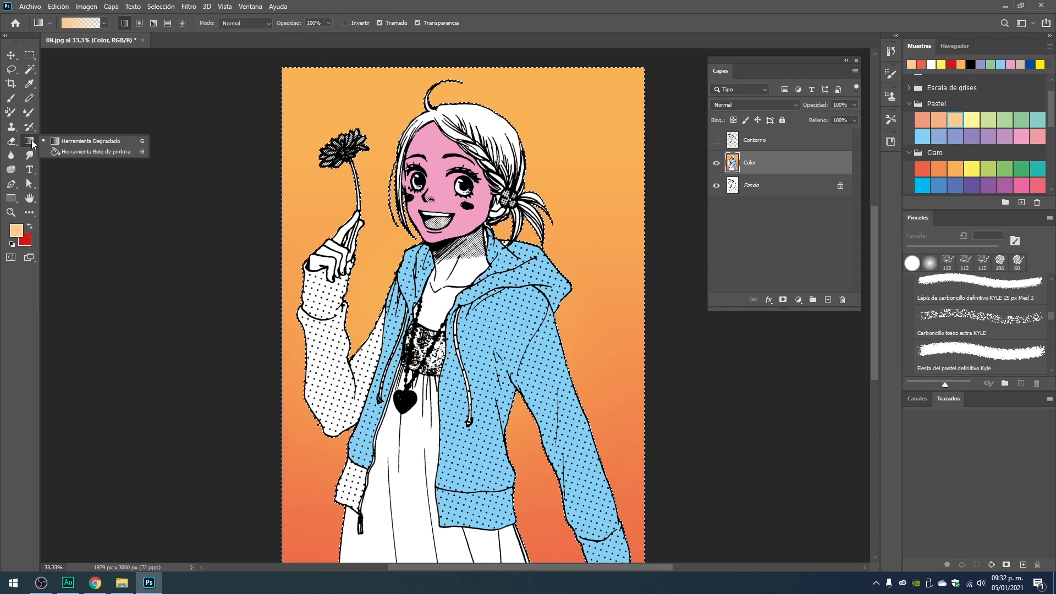
left_click(74, 149)
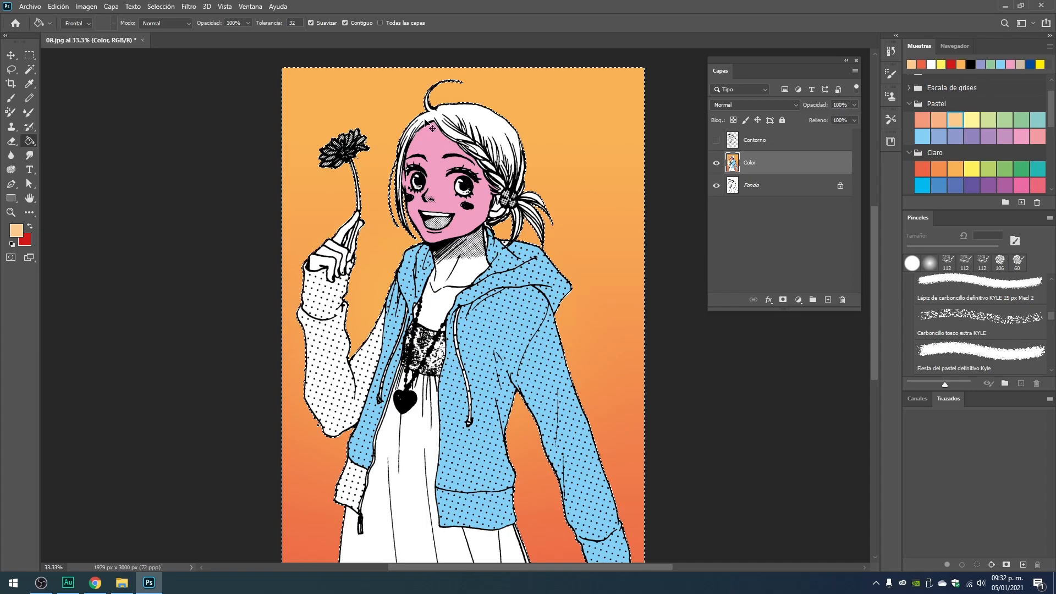
key("ctrl+d")
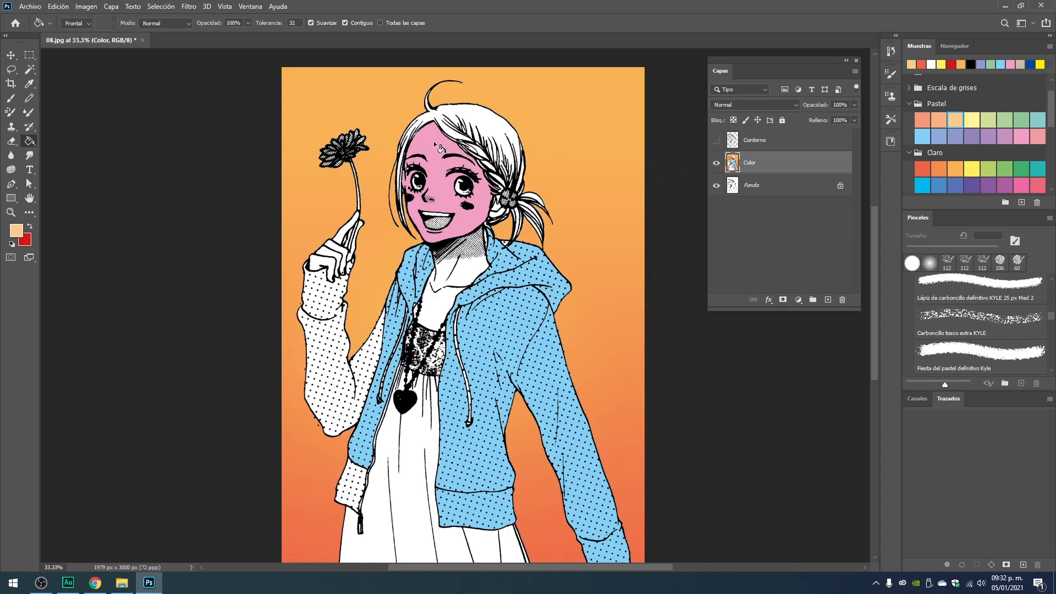
left_click(434, 144)
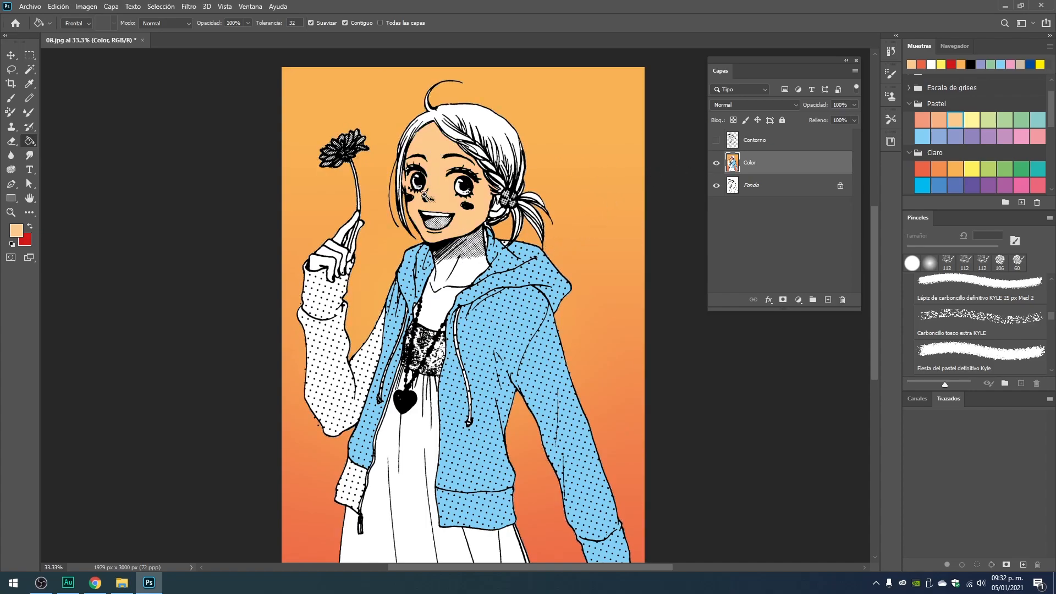
Set up the Brush with the Tamaño de presión, circular difuso preset and the peach-orange Pastel swatch for shading the face.
scroll(423, 194, "up", 2)
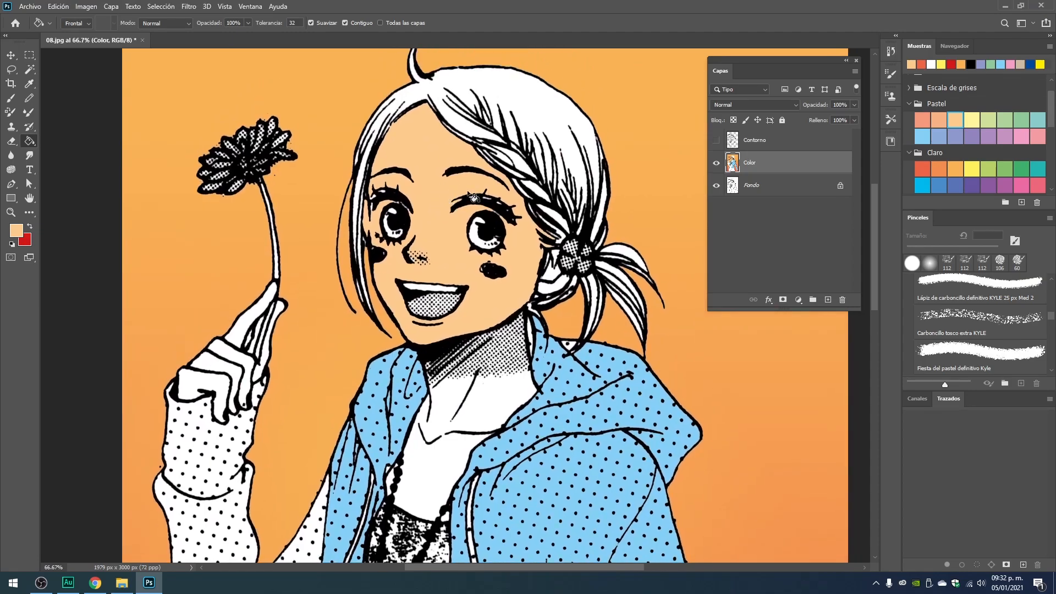
scroll(500, 247, "up", 2)
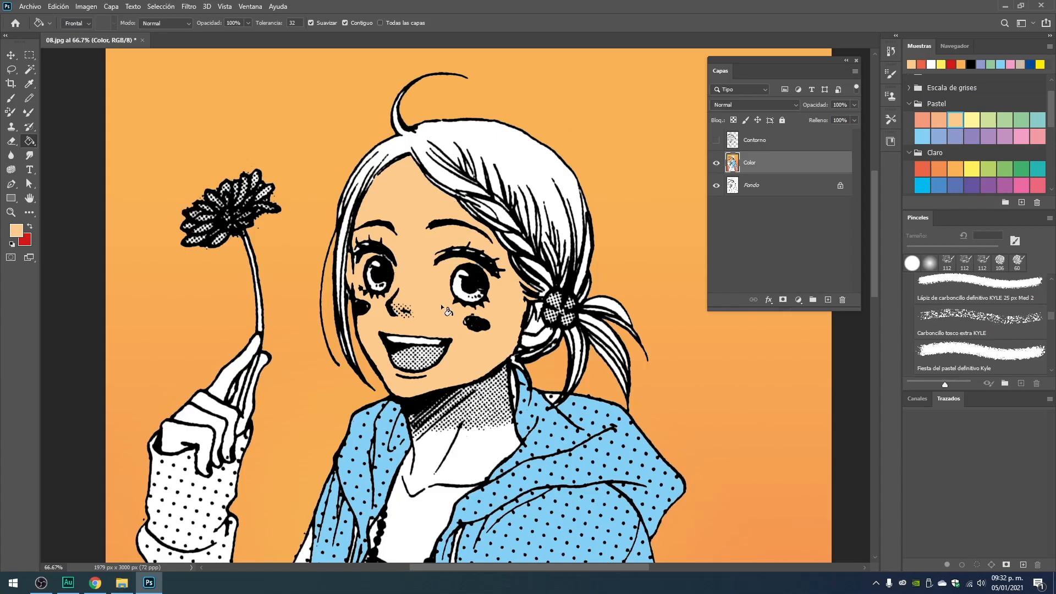
scroll(467, 280, "down", 1)
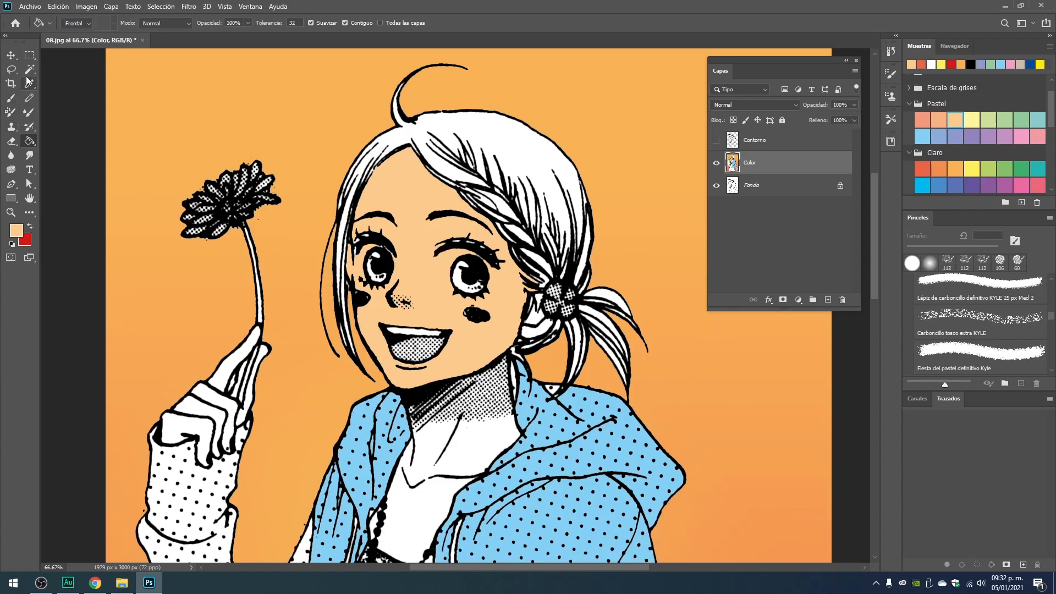
left_click(11, 99)
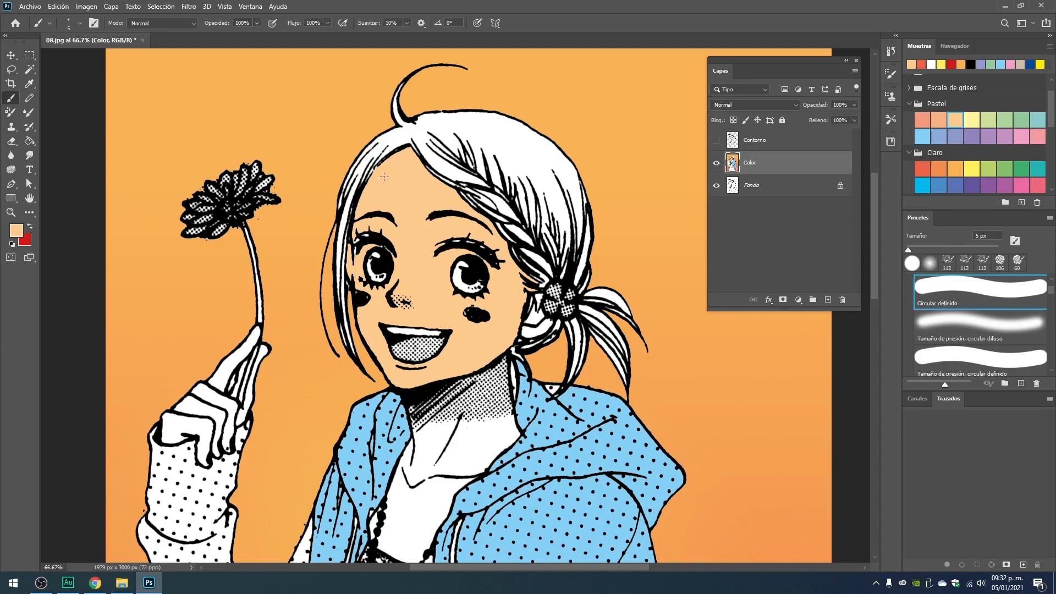
left_click(955, 321)
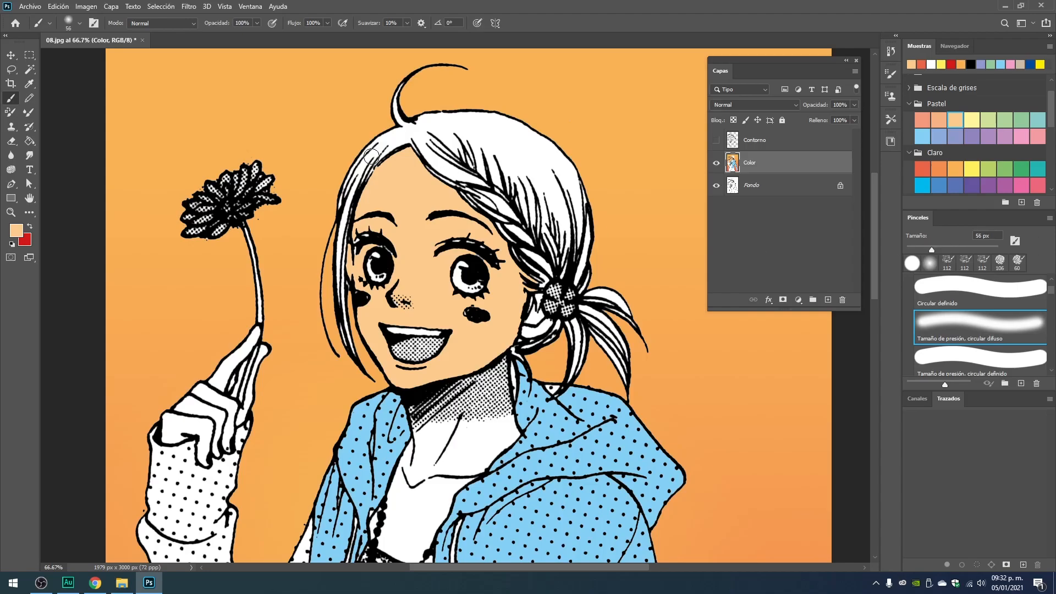
left_click(938, 119)
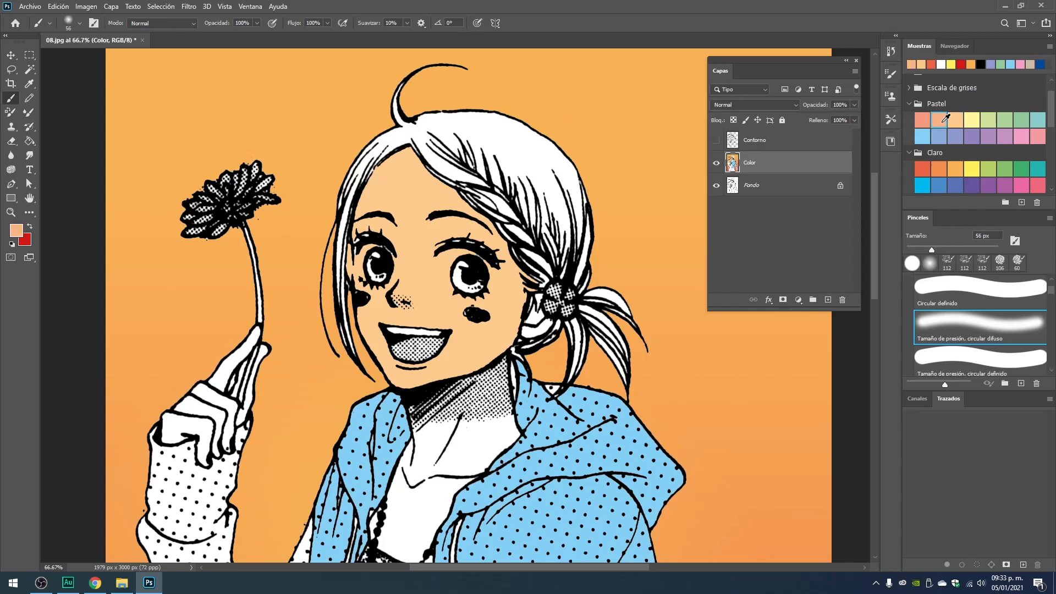
Try a soft brush stroke along the forehead's hairline and undo it.
left_click_drag(406, 149, 356, 218)
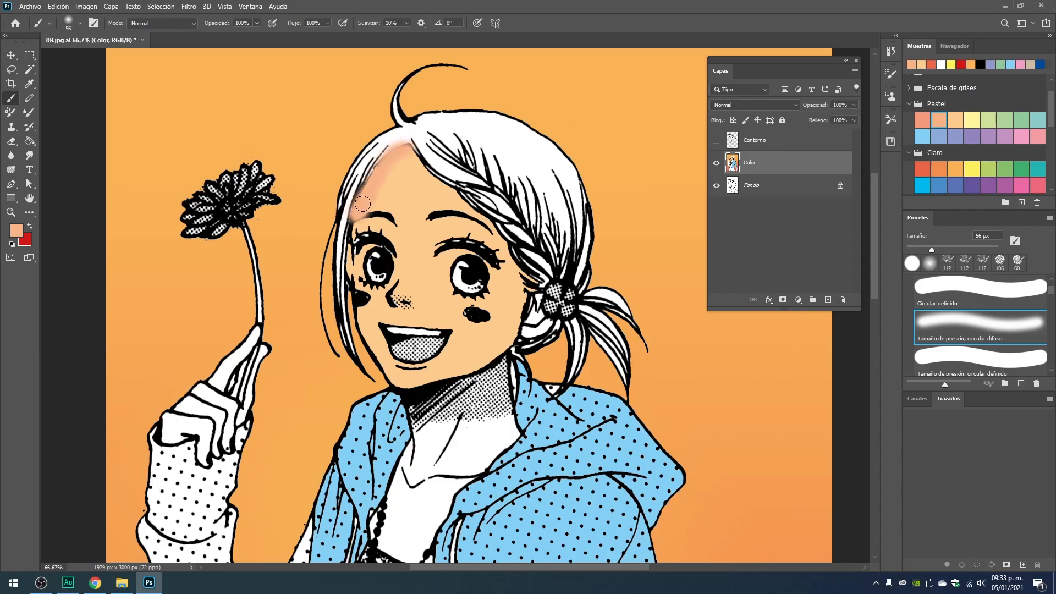
key("ctrl+z")
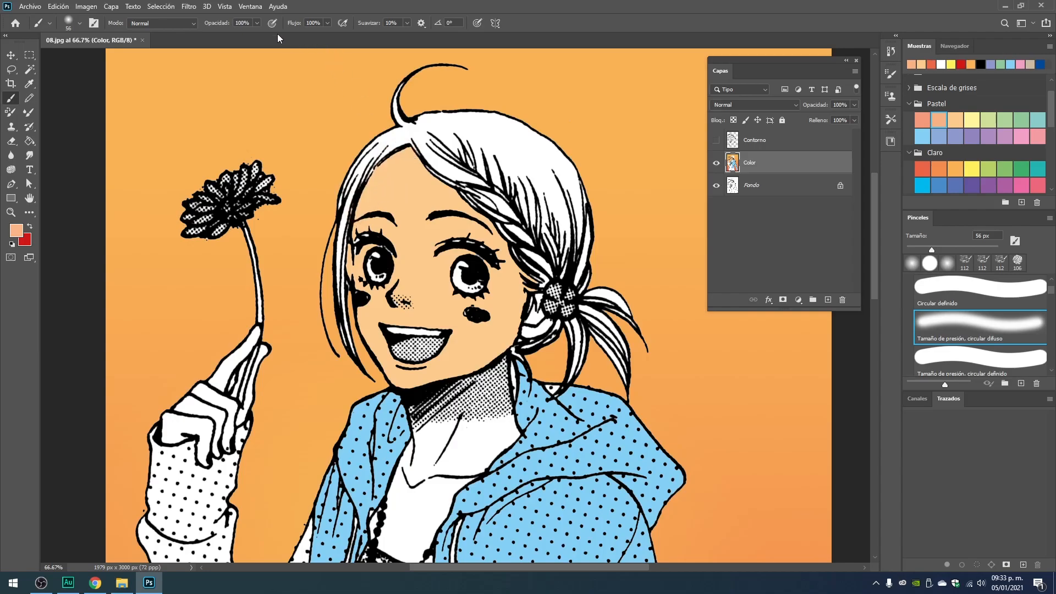
Lower the brush opacity to 52% and enlarge the brush to 81 px.
left_click(257, 24)
left_click_drag(253, 35, 232, 36)
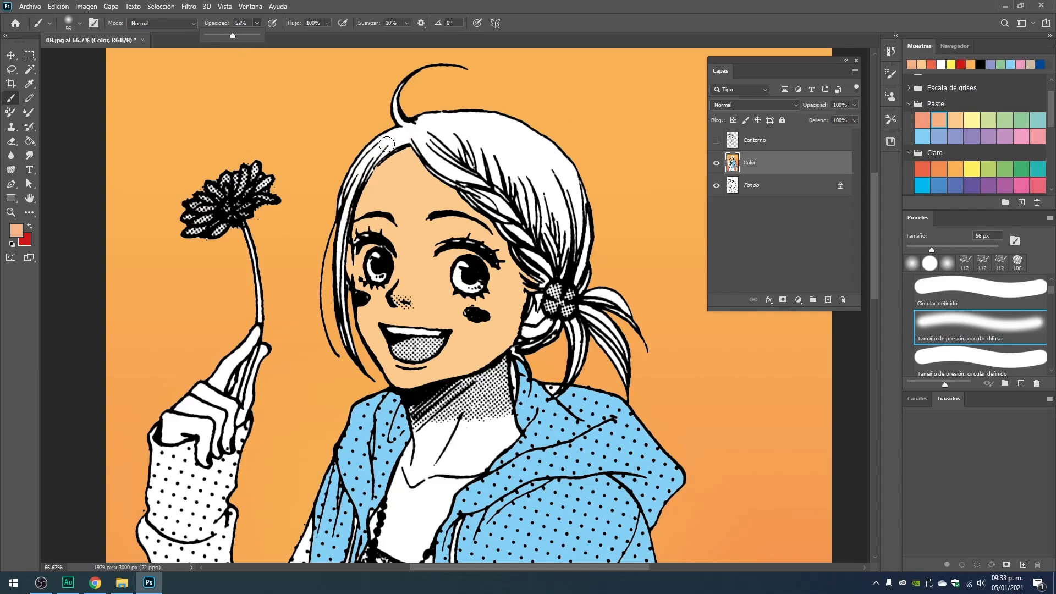
right_click(404, 152)
left_click_drag(486, 179, 496, 180)
key("Return")
Try shading the forehead along the hairline and the skin above both eyes with soft peach-orange strokes.
mouse_move(411, 152)
left_mouse_down()
mouse_move(375, 177)
mouse_move(350, 223)
left_mouse_up()
left_click_drag(406, 154, 359, 211)
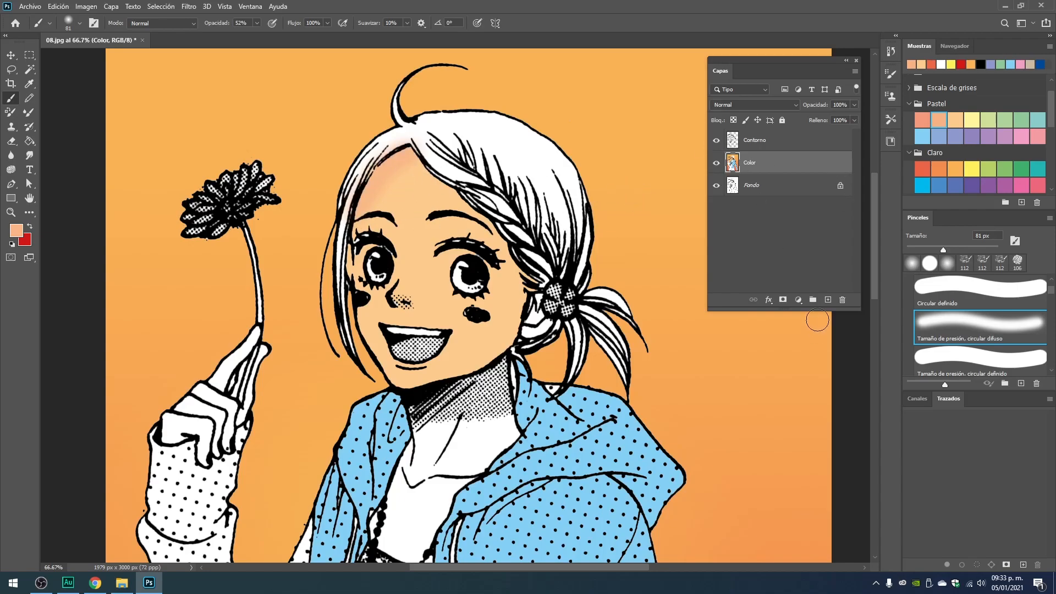
left_click(404, 206)
left_click(398, 174)
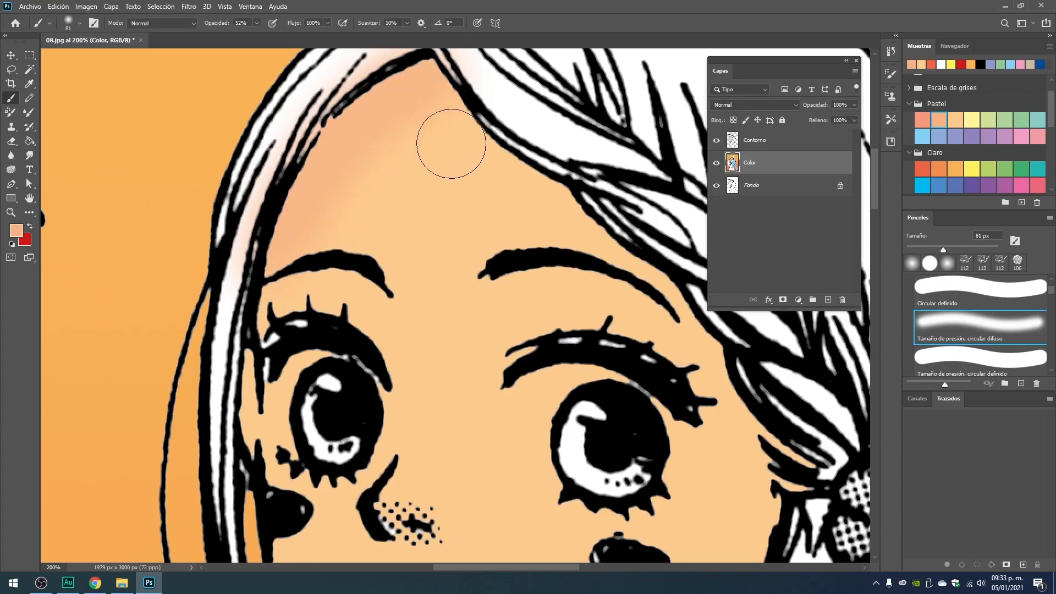
mouse_move(450, 282)
left_mouse_down()
mouse_move(417, 231)
mouse_move(391, 245)
mouse_move(345, 237)
left_mouse_up()
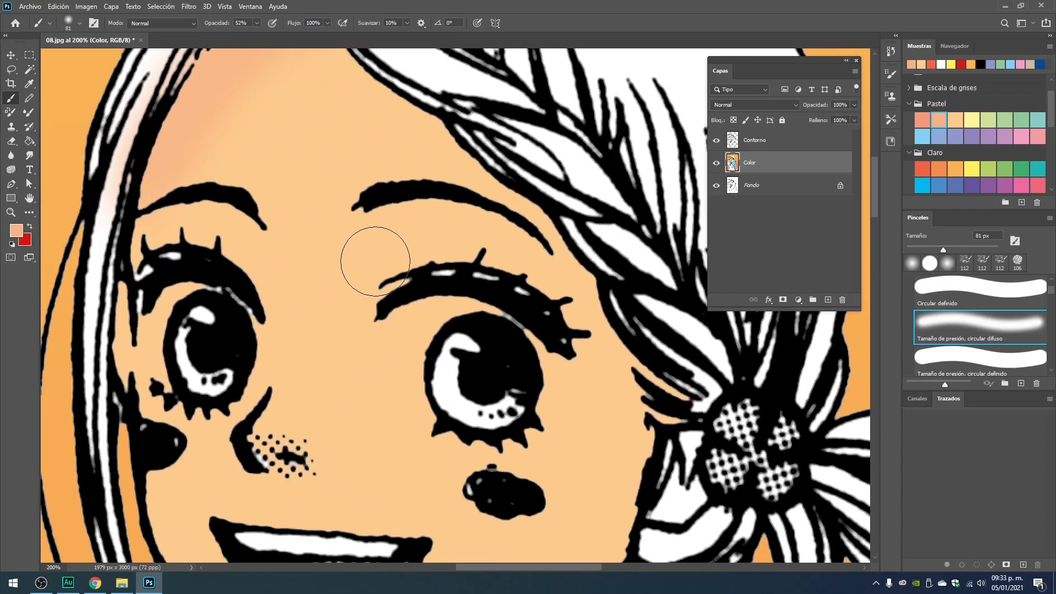
mouse_move(446, 279)
left_mouse_down()
mouse_move(377, 247)
mouse_move(405, 236)
mouse_move(483, 243)
mouse_move(577, 306)
left_mouse_up()
mouse_move(171, 265)
left_mouse_down()
mouse_move(259, 254)
mouse_move(239, 230)
mouse_move(195, 217)
mouse_move(148, 223)
left_mouse_up()
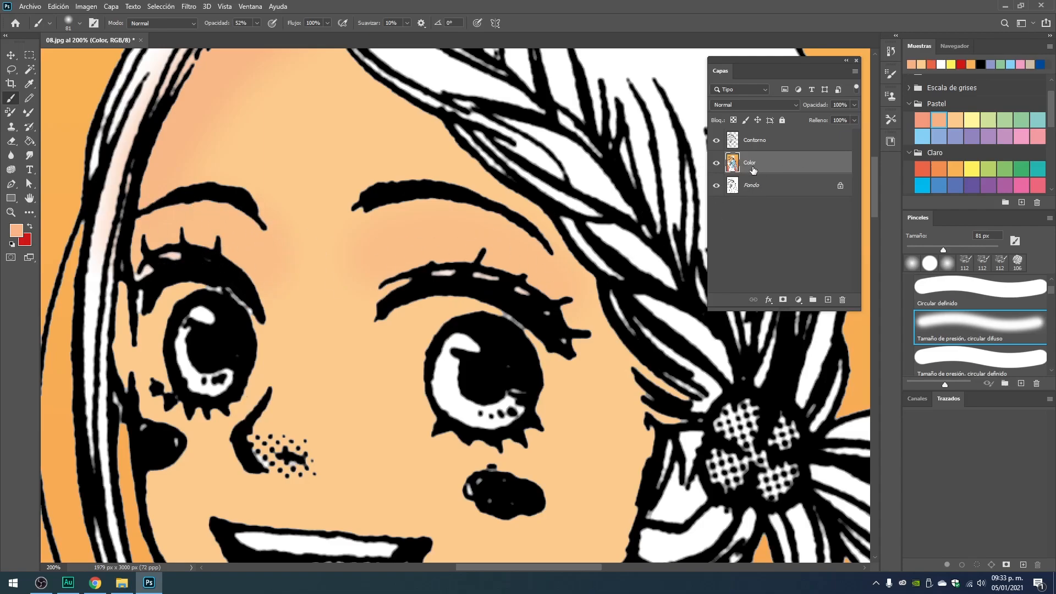
Try filling the hair with the peach-orange Pastel swatch using the Paint Bucket, and undo the fill.
scroll(462, 286, "down", 5)
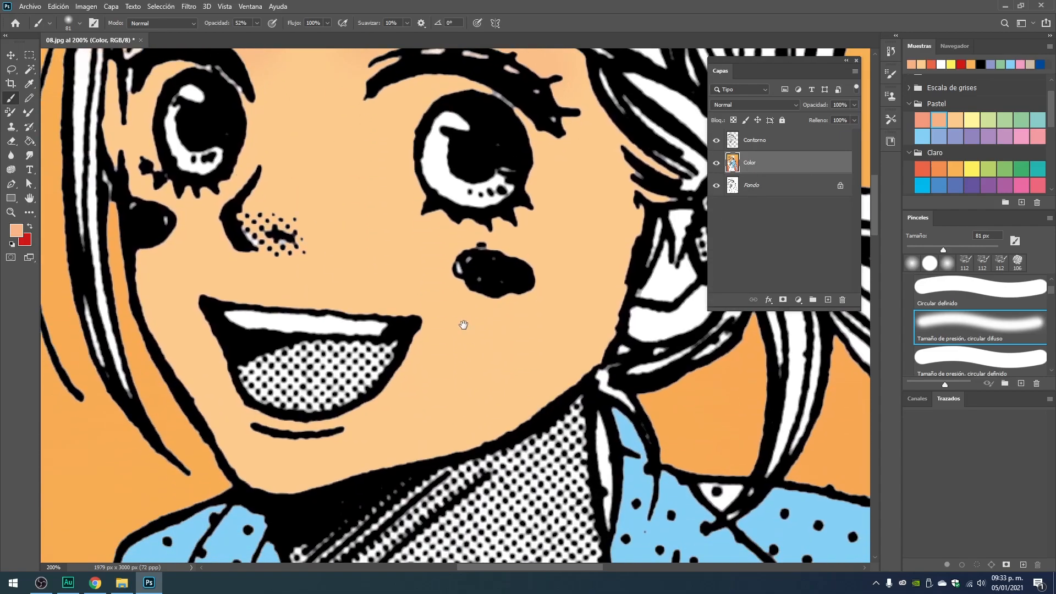
scroll(461, 256, "down", 4)
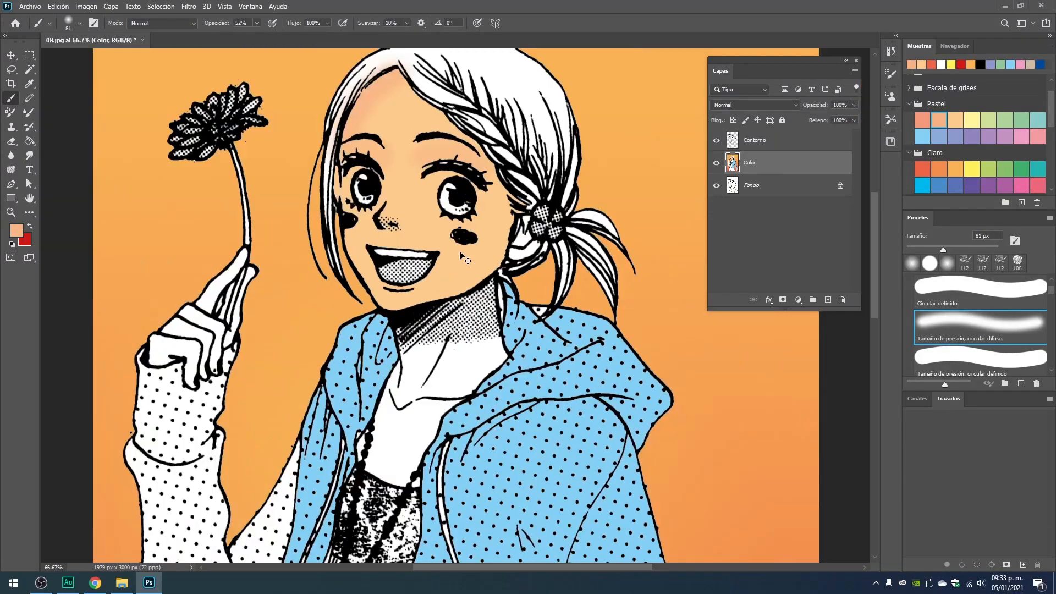
scroll(473, 182, "up", 4)
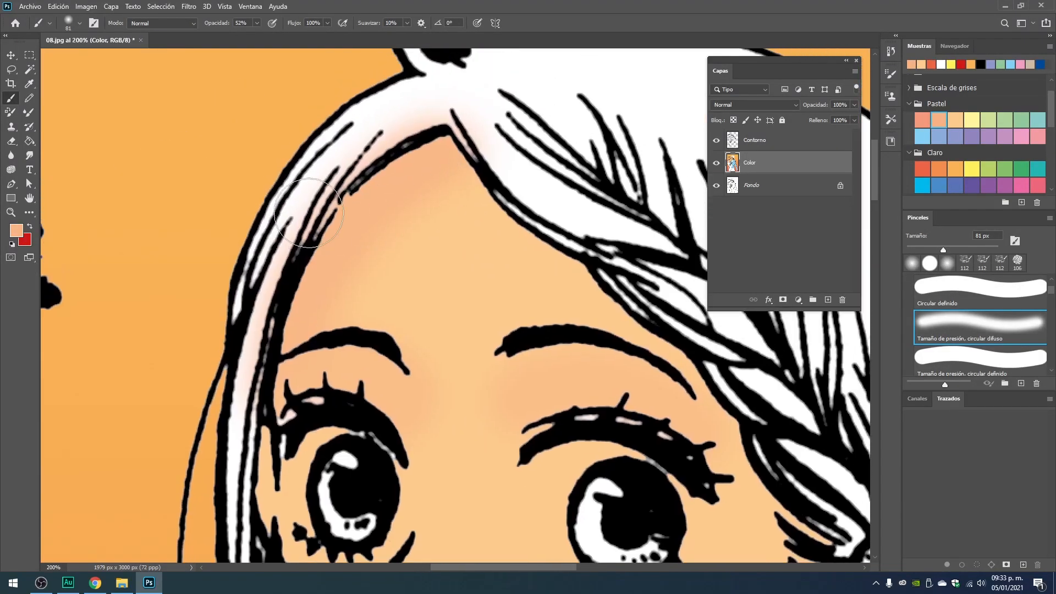
left_click_drag(550, 96, 424, 176)
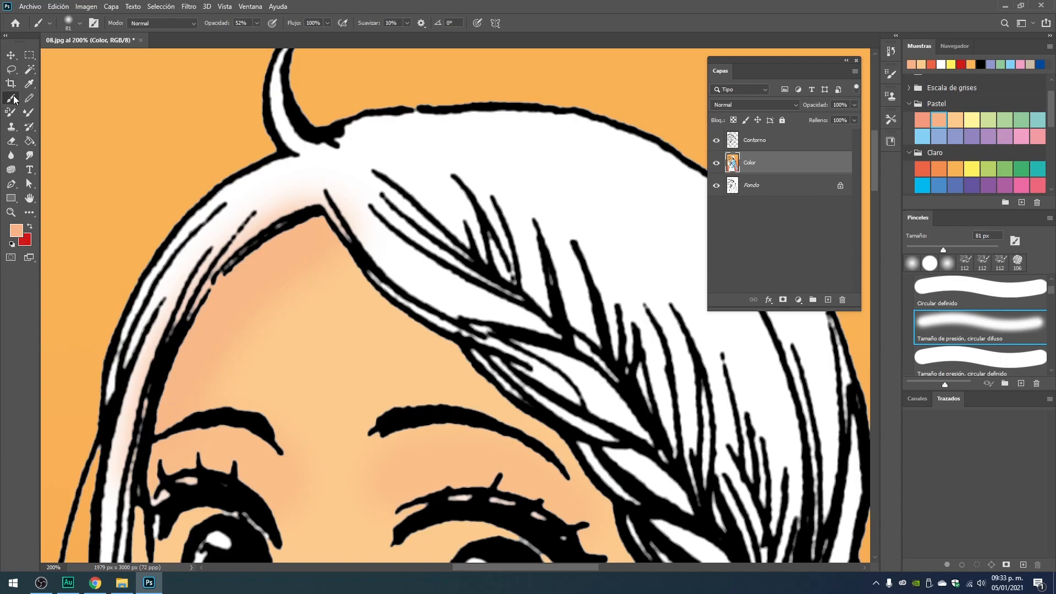
left_click(30, 141)
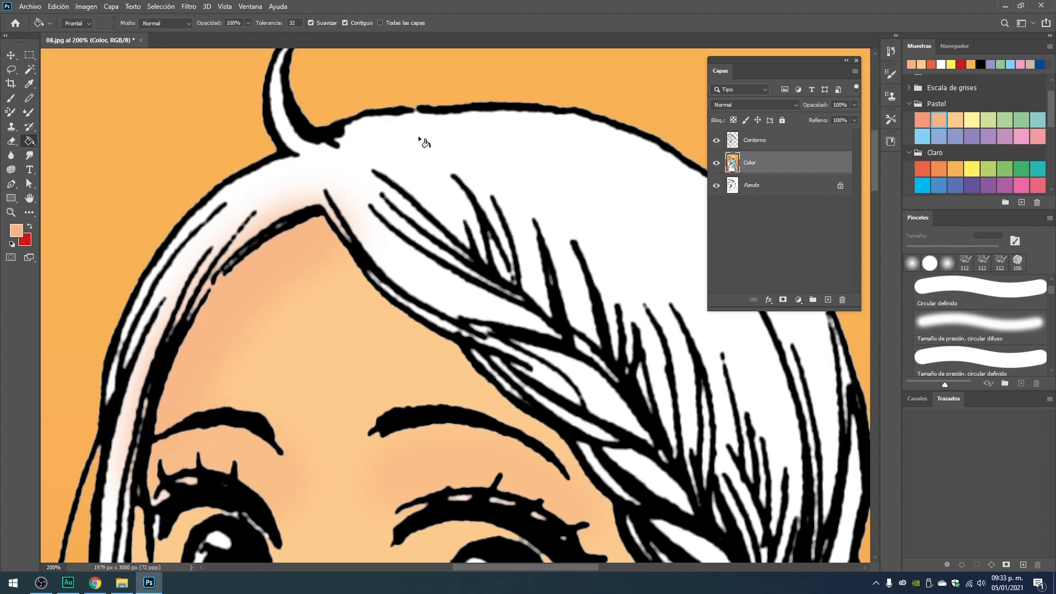
left_click(422, 155)
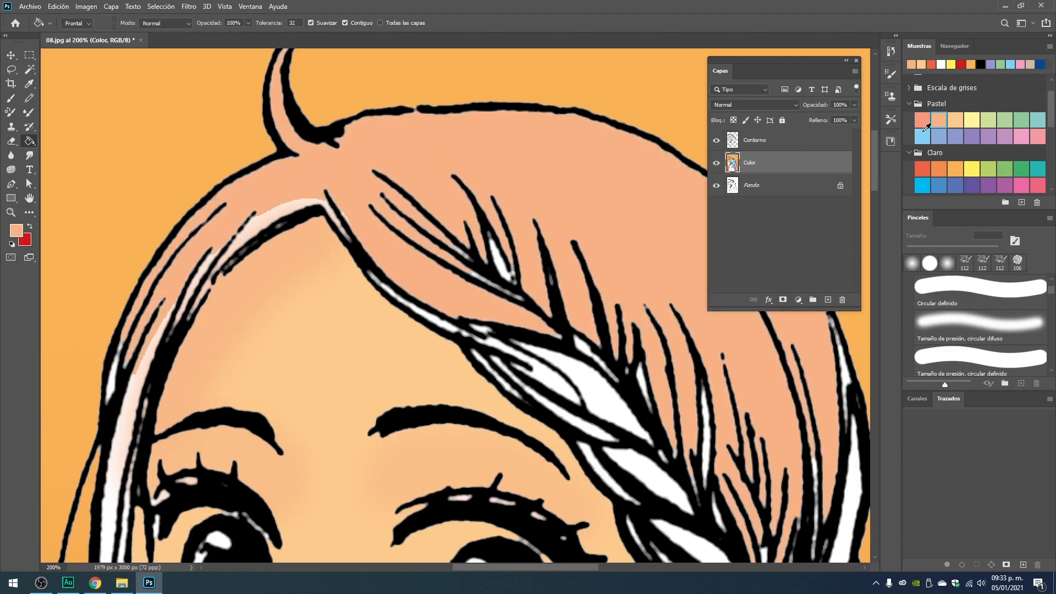
key("ctrl+z")
Fill the main area of the hair with the darkest brown Pálido swatch using the Paint Bucket.
scroll(1021, 164, "up", 1)
scroll(1014, 149, "down", 5)
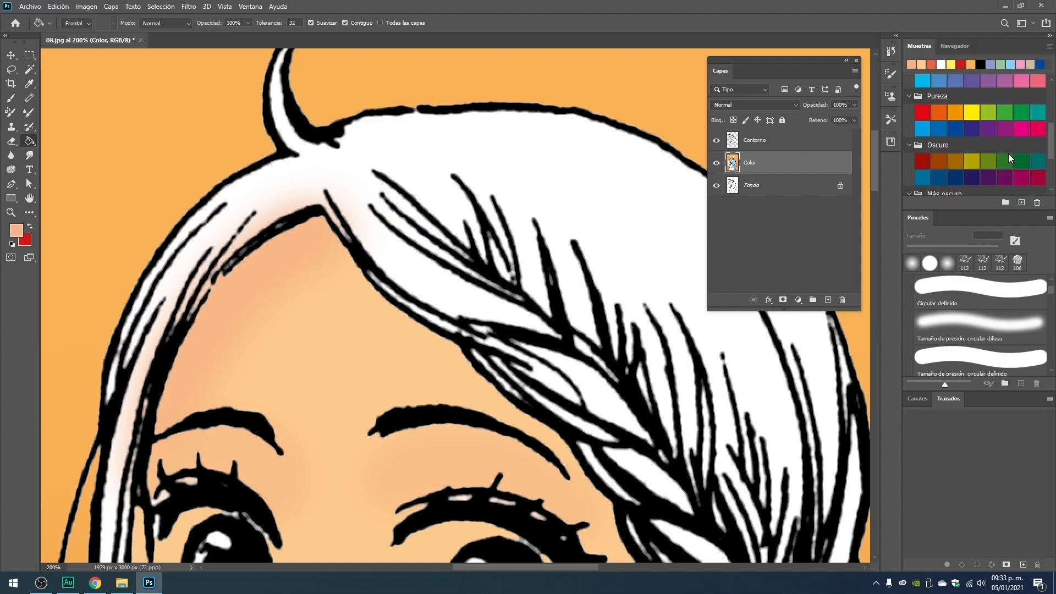
left_click(993, 171)
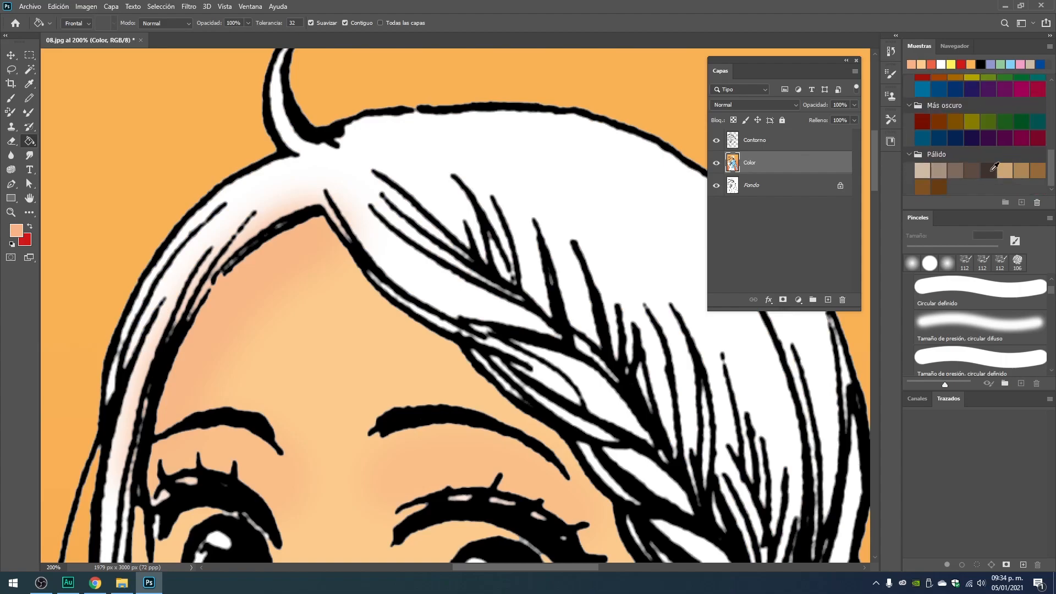
left_click(398, 146)
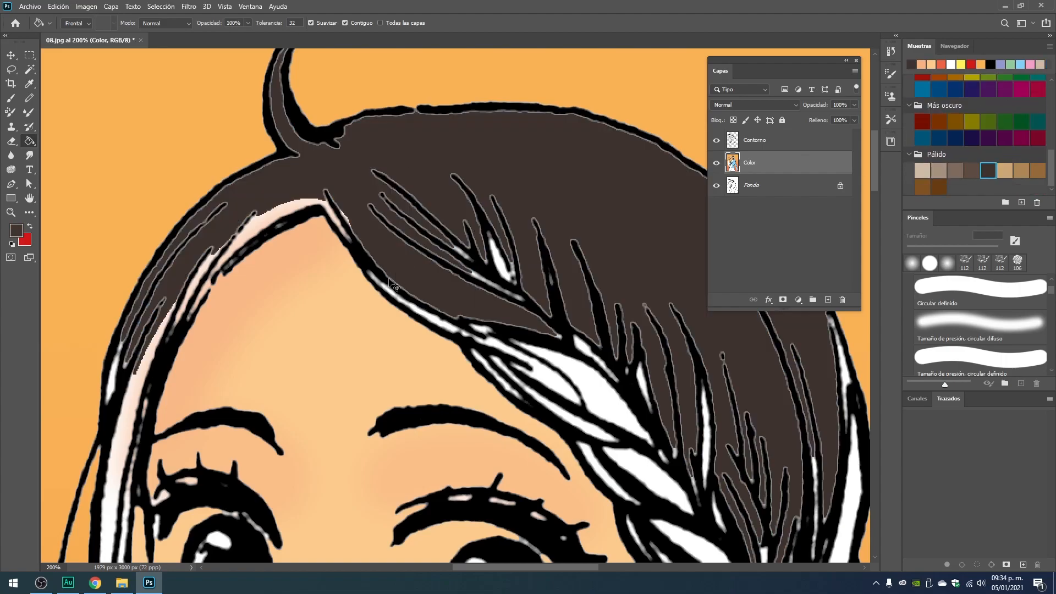
Hide the Contorno layer to compare the brush overlap on the line art up close, then show it again.
scroll(240, 275, "up", 1)
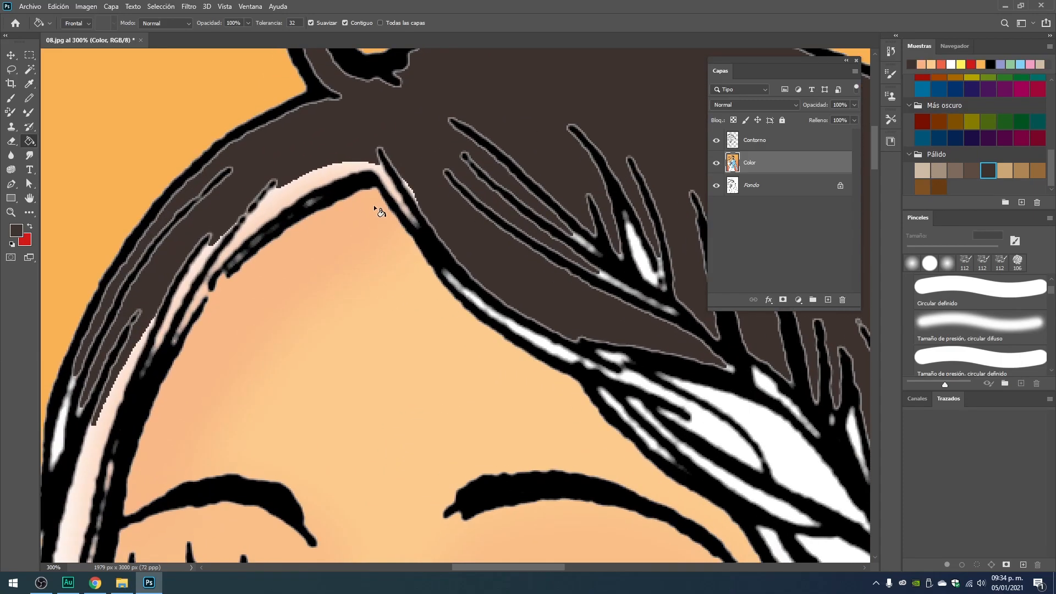
left_click(716, 141)
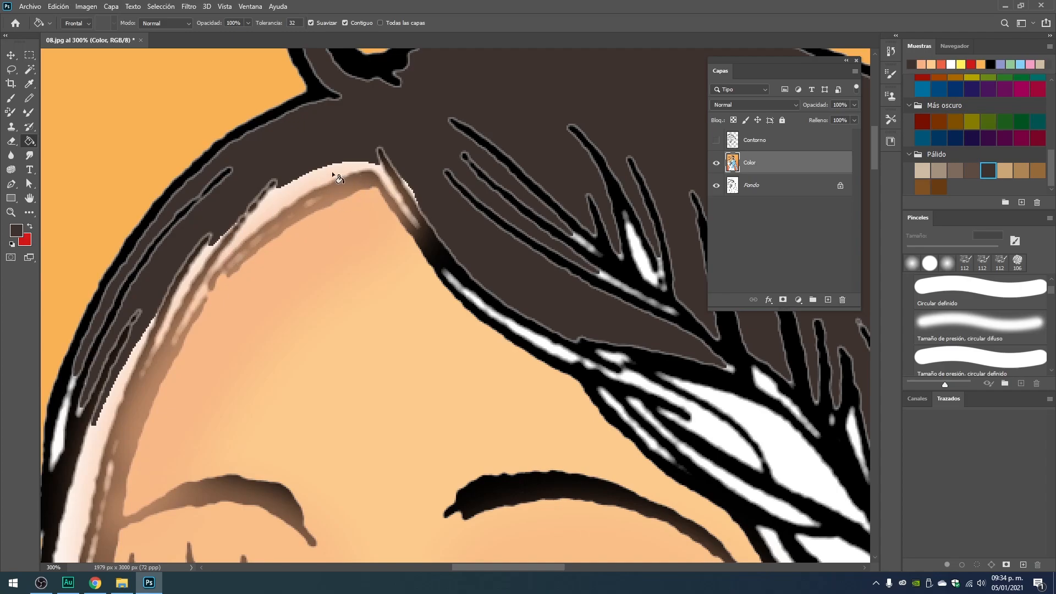
key("ctrl+z")
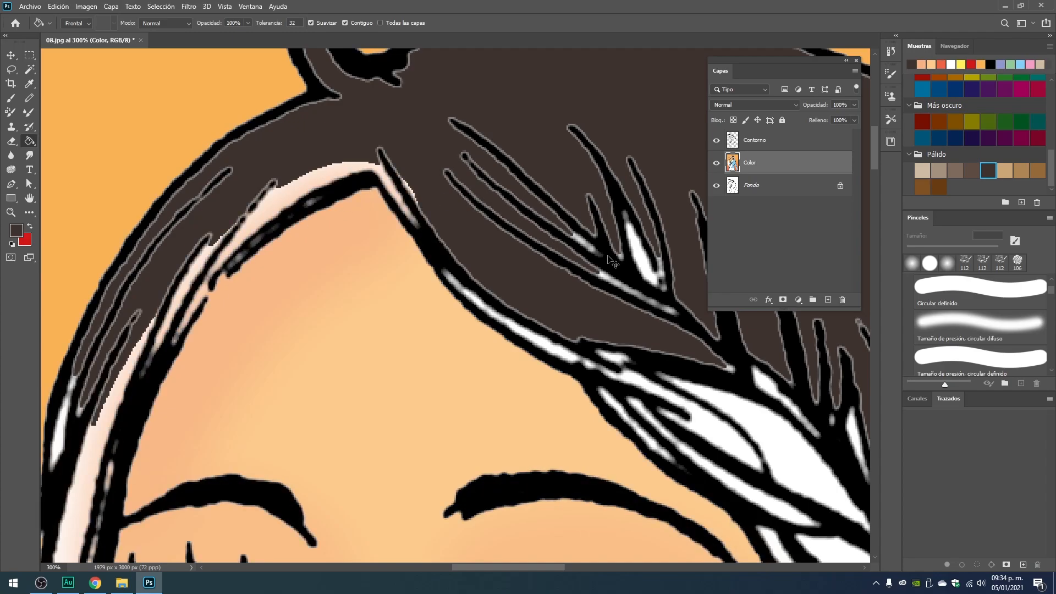
Undo the dark brown hair fill and the soft shading strokes on the face.
key("ctrl+minus")
key("ctrl+minus")
key("ctrl+minus")
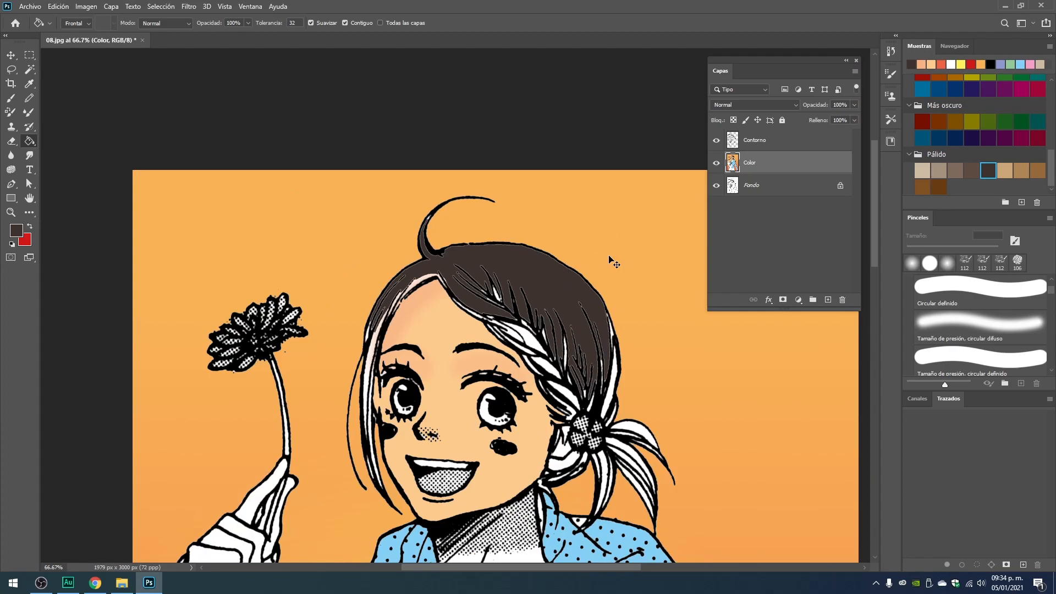
key("ctrl+z")
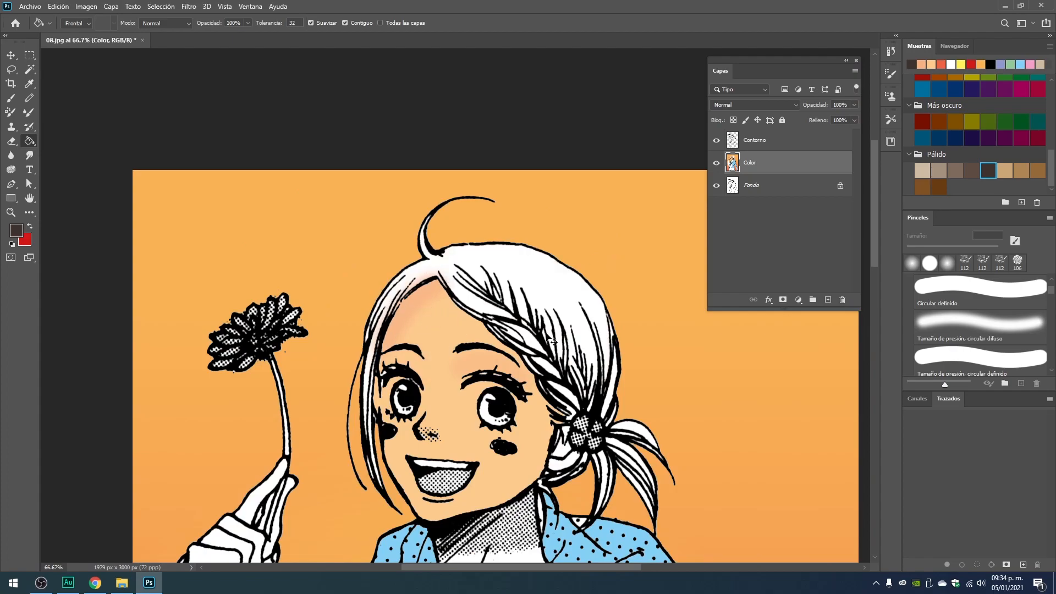
key("ctrl+z")
key("ctrl+z")
Select the face's skin area on the Color layer with the Magic Wand at tolerance 32.
left_click(450, 323, "ctrl")
left_click_drag(422, 354, 420, 273)
left_click(415, 226, "ctrl")
left_click_drag(419, 233, 403, 168)
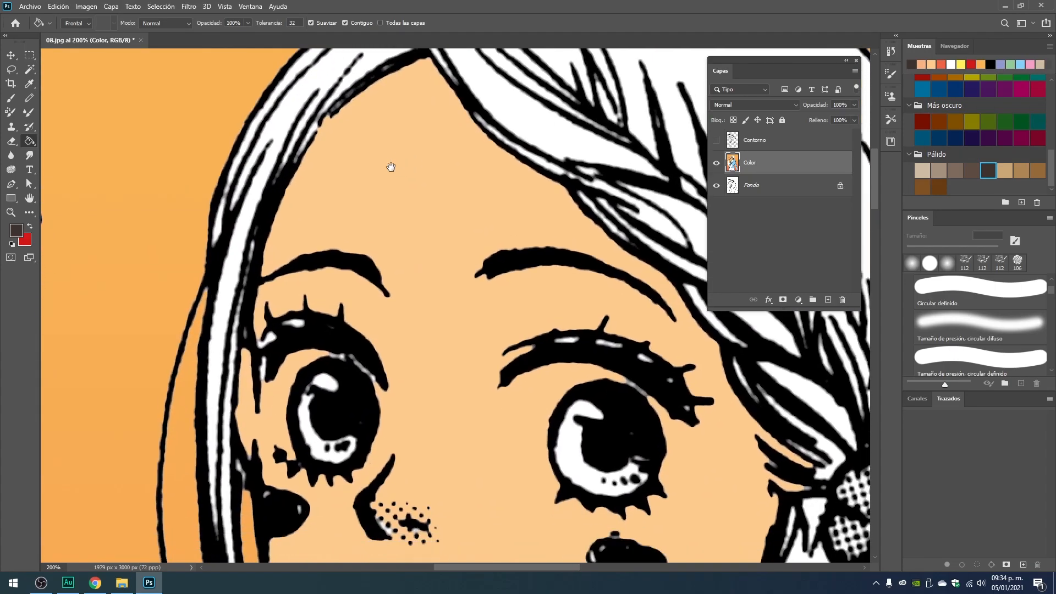
left_click(31, 71)
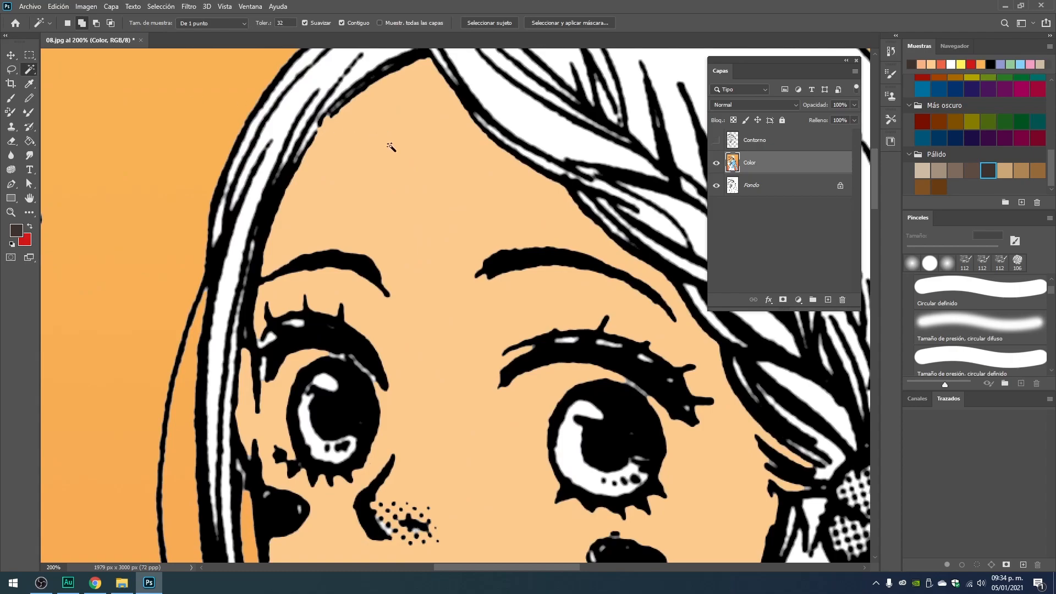
left_click_drag(449, 378, 350, 244)
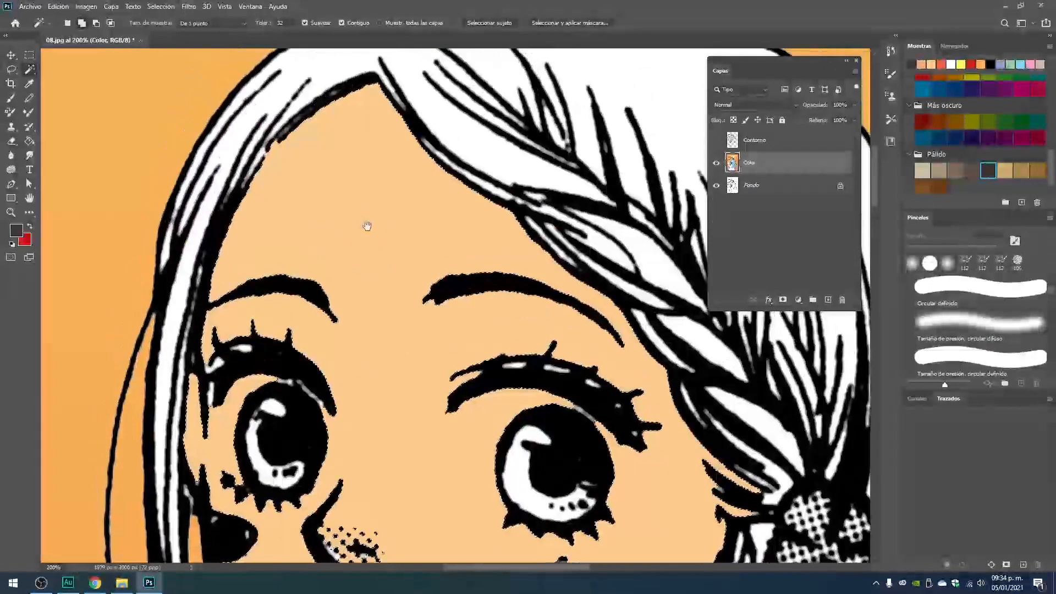
left_click(307, 317)
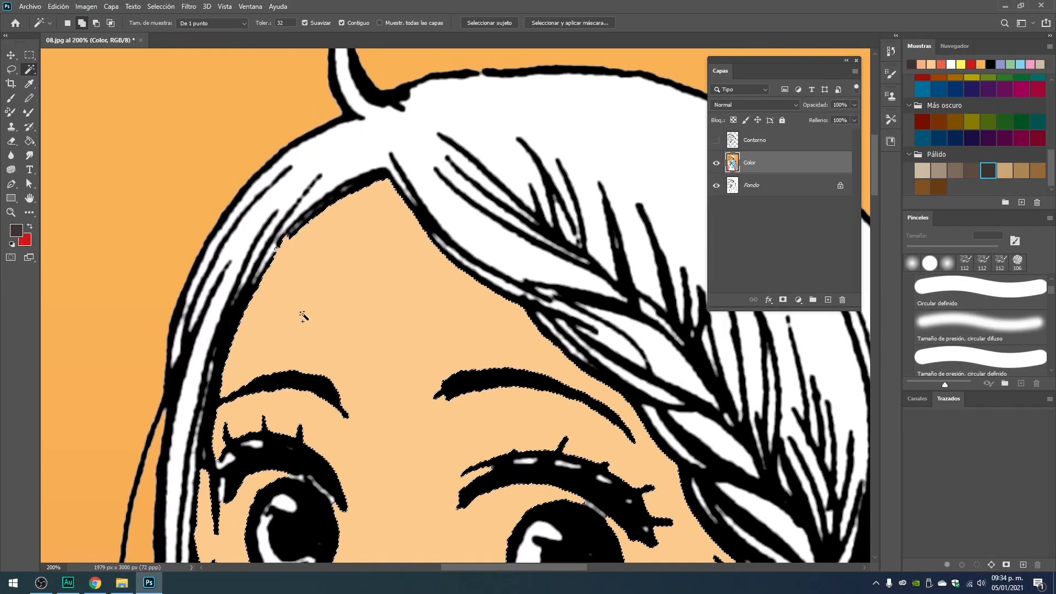
left_click_drag(375, 251, 388, 238)
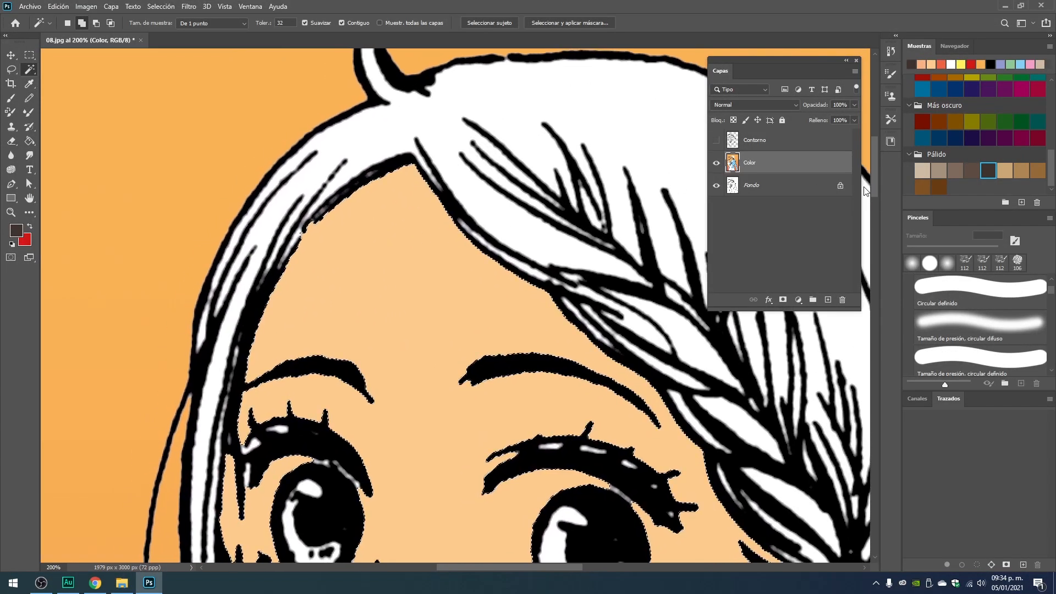
Shade the upper edge of the forehead along the hairline with the Brush in the light orange Pastel swatch.
scroll(933, 141, "up", 8)
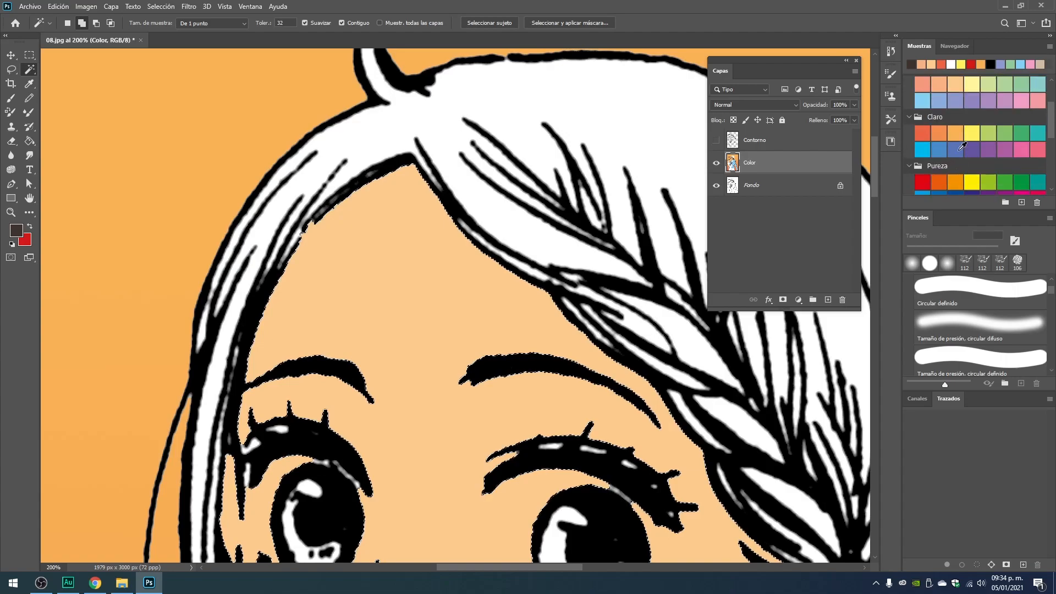
left_click(942, 121)
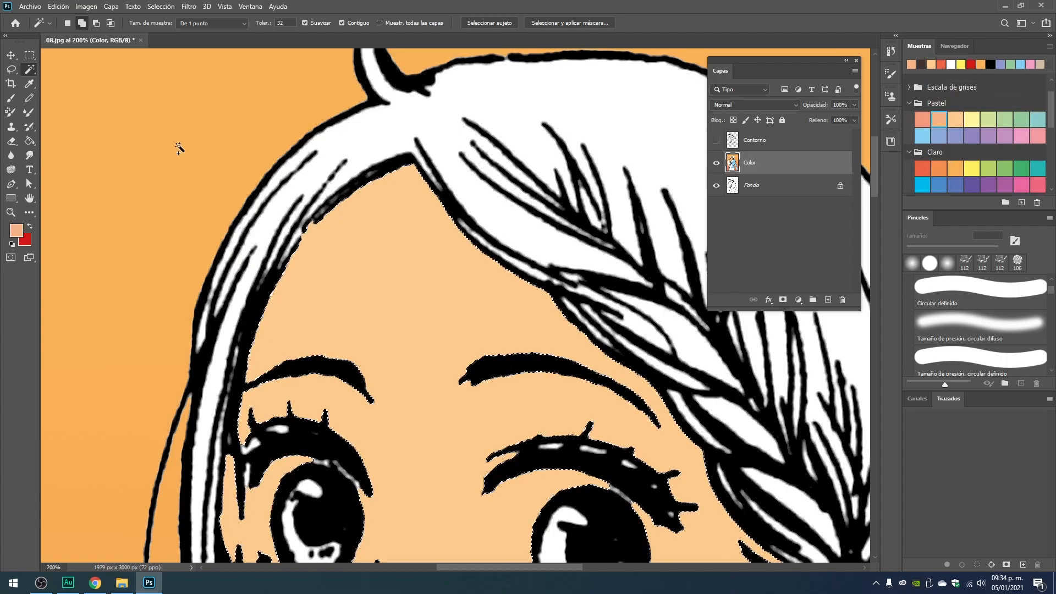
left_click(11, 97)
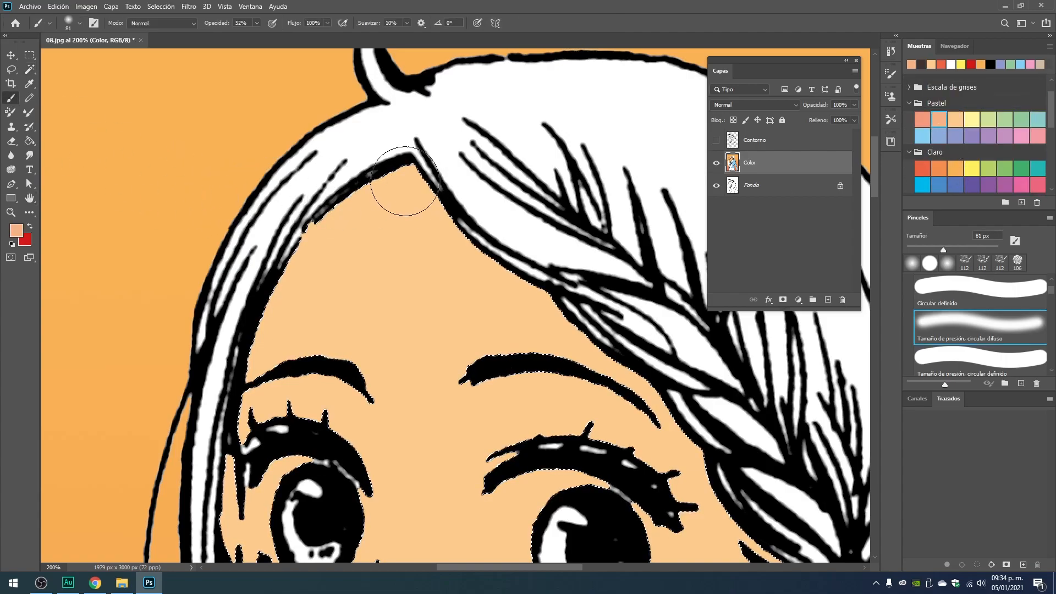
left_click_drag(265, 271, 281, 269)
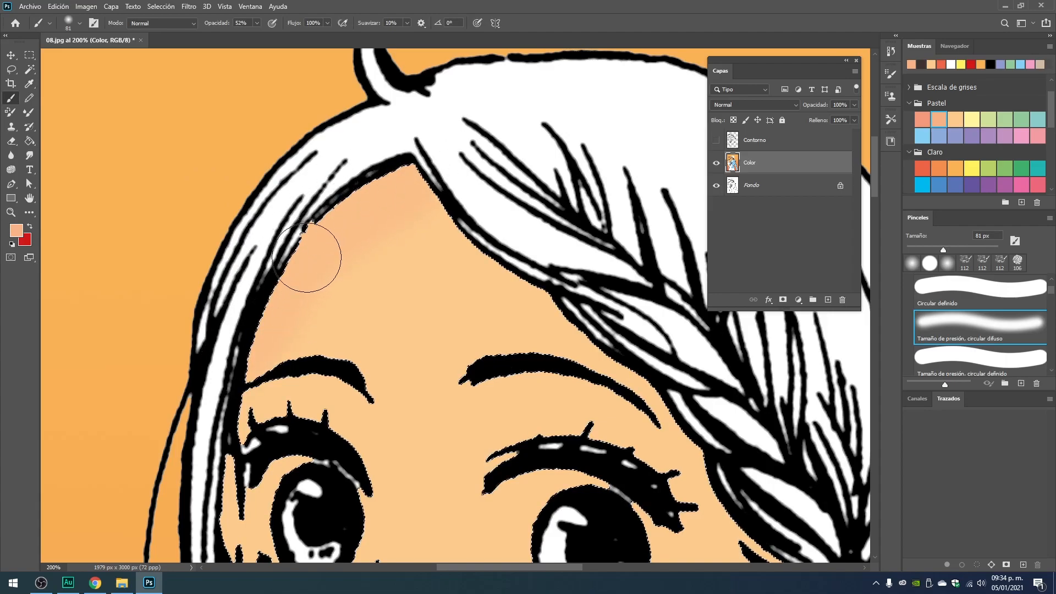
mouse_move(350, 189)
left_mouse_down()
mouse_move(422, 143)
mouse_move(448, 141)
left_mouse_up()
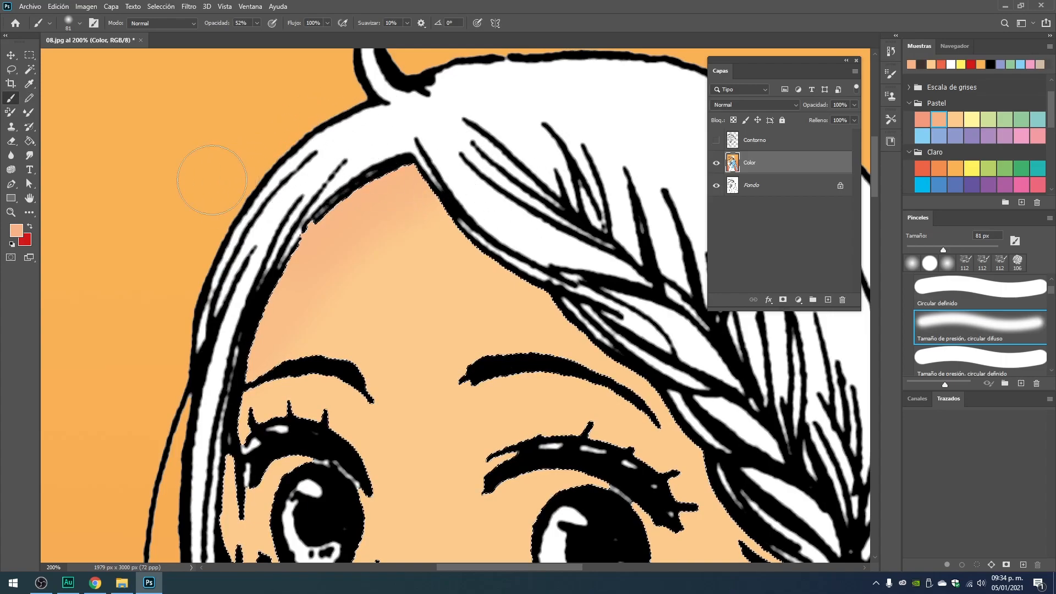
Brush soft light orange shading onto the skin between the eyebrow and upper lashes of both eyes.
left_click_drag(490, 342, 398, 244)
left_click_drag(421, 401, 413, 334)
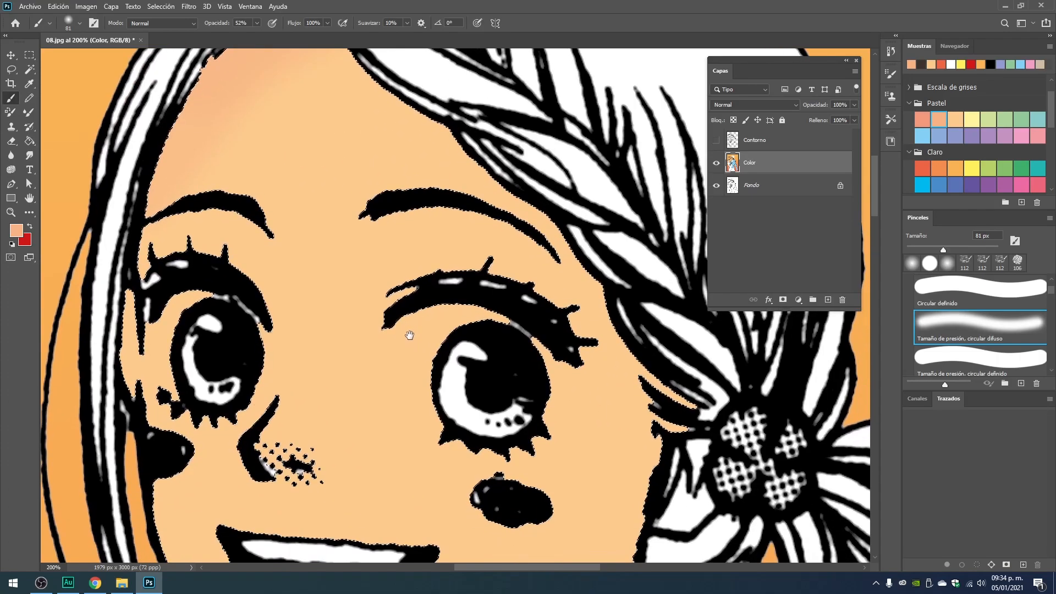
left_click_drag(377, 252, 528, 242)
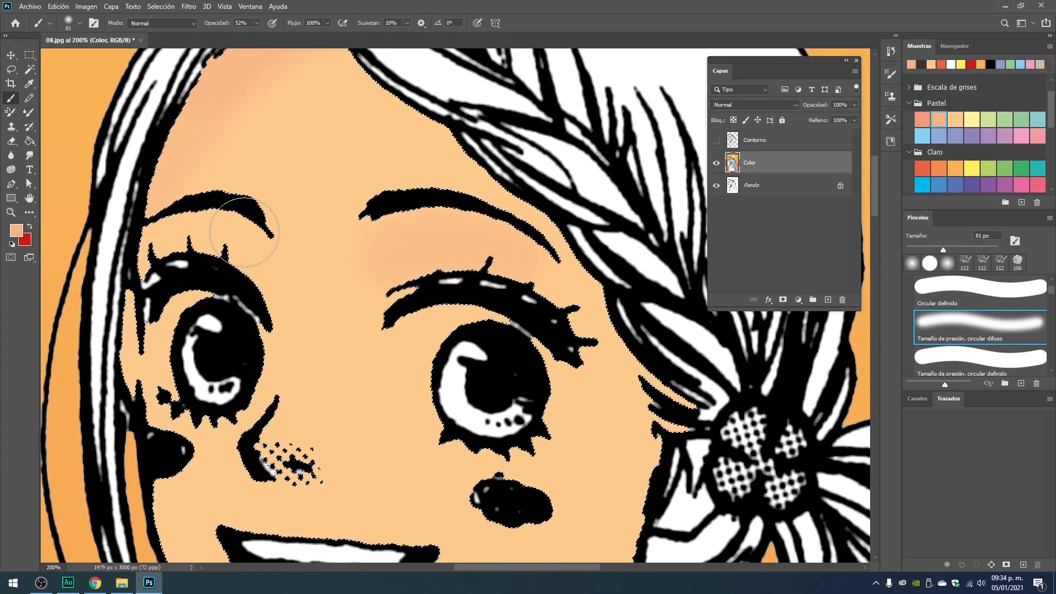
mouse_move(271, 288)
left_mouse_down()
mouse_move(191, 242)
mouse_move(107, 253)
left_mouse_up()
key("ctrl+minus")
key("ctrl+minus")
key("ctrl+minus")
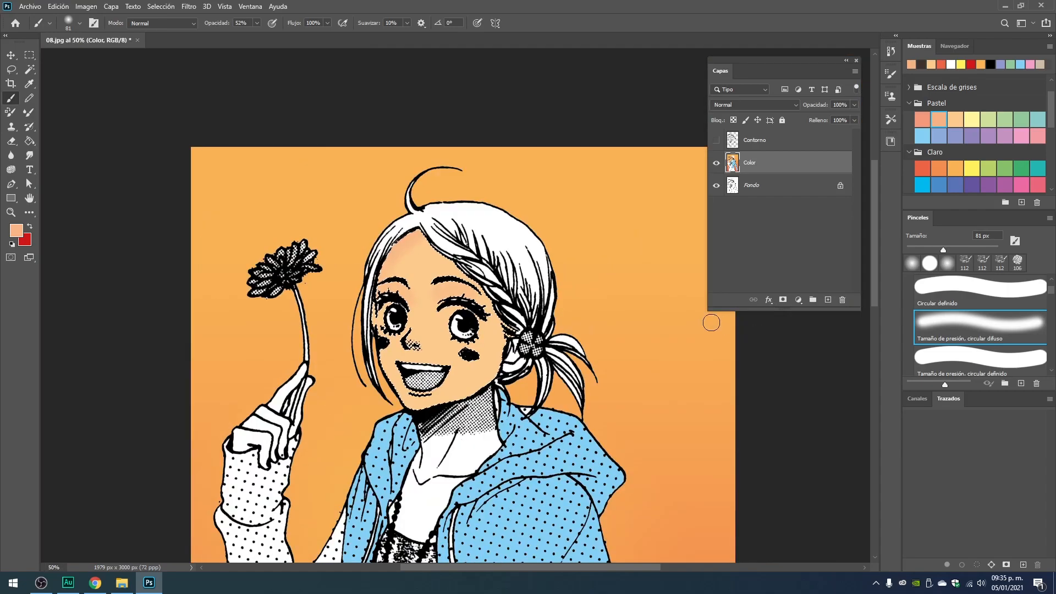
Change the foreground color to a brighter, more saturated orange and brush it along the face's edge beside the ear.
key("ctrl+plus")
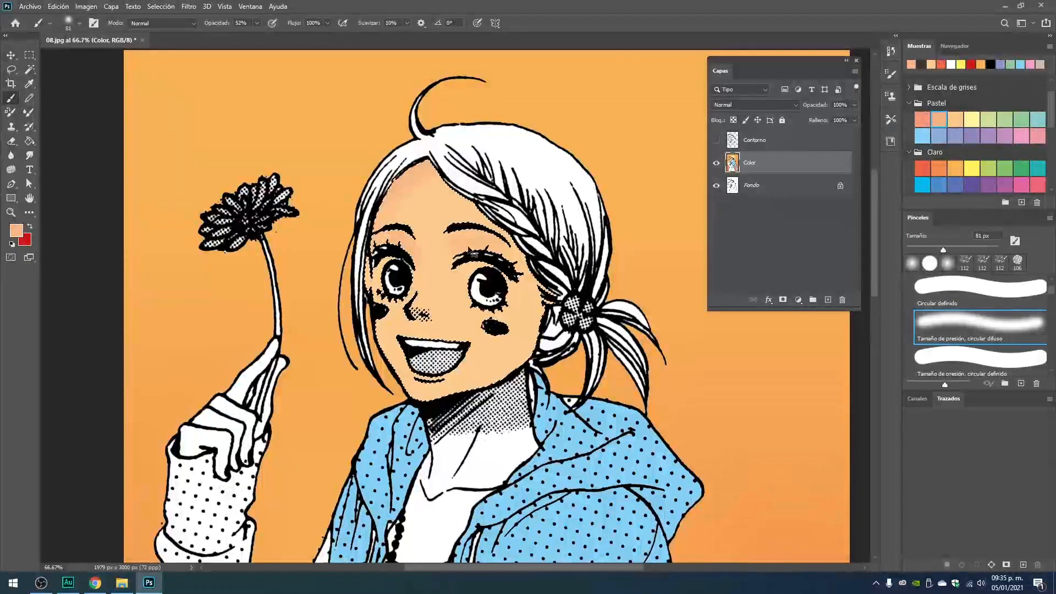
key("ctrl+plus")
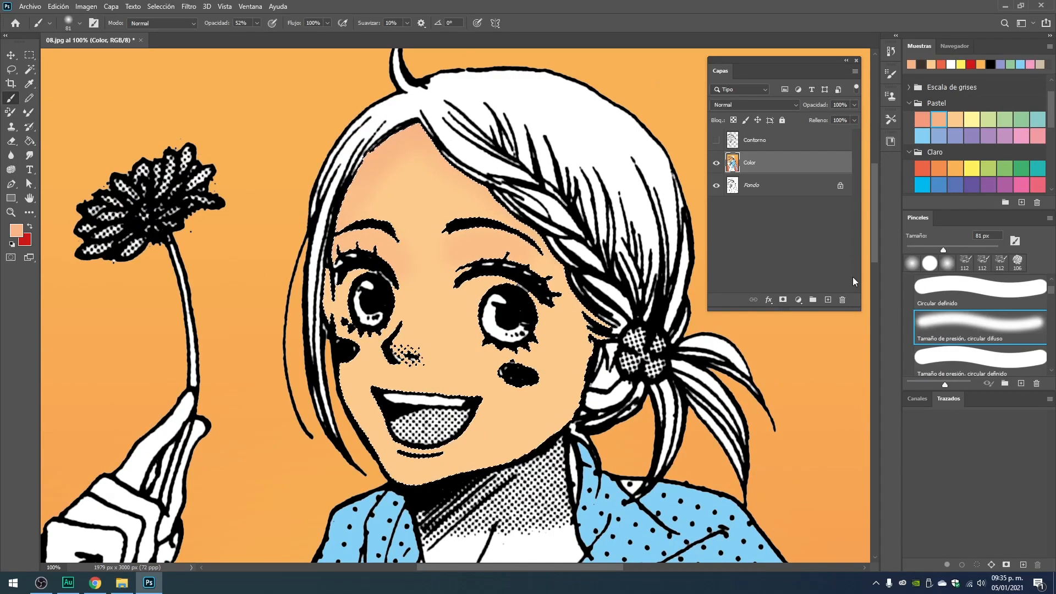
left_click(15, 229)
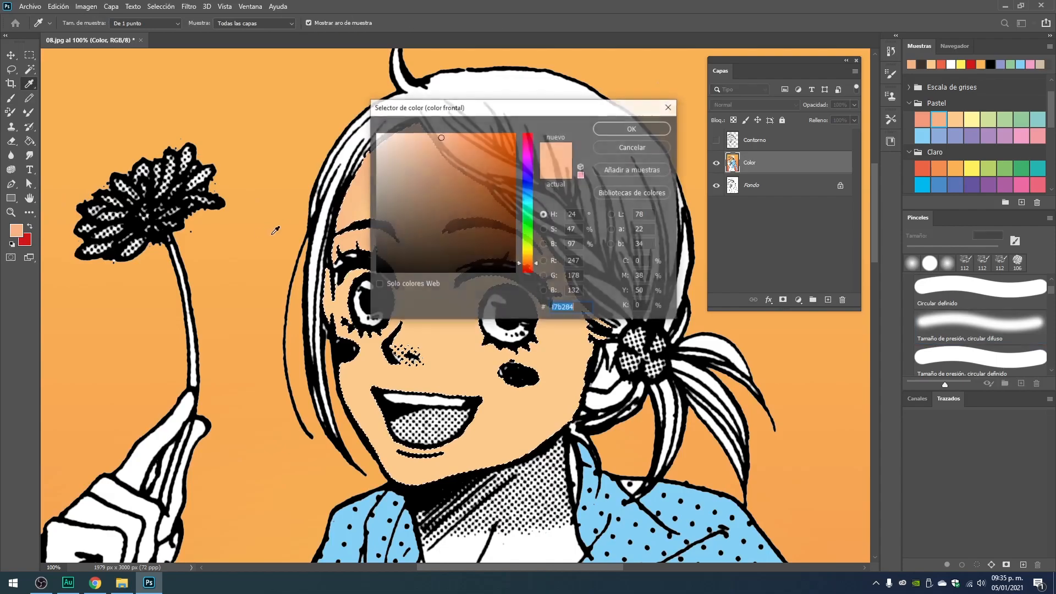
left_click_drag(462, 133, 469, 133)
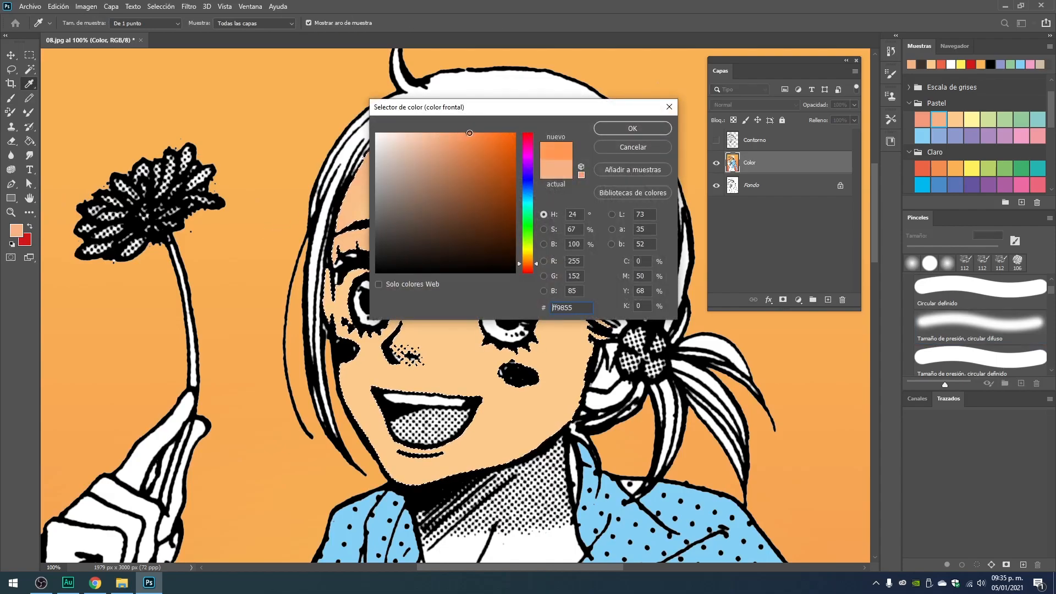
left_click(481, 133)
left_click(630, 128)
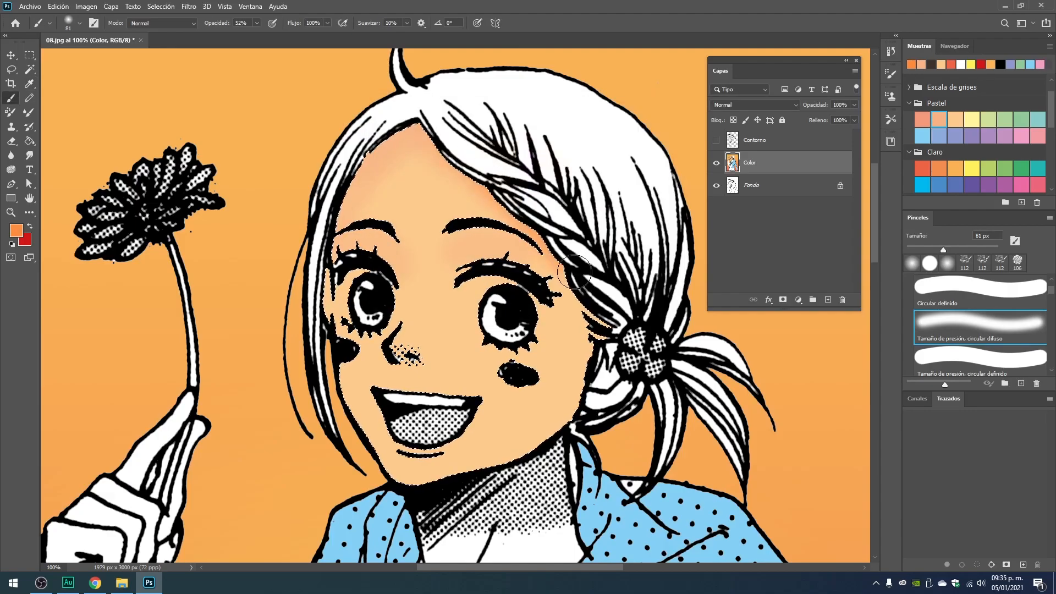
left_click_drag(588, 312, 583, 357)
left_click_drag(592, 311, 589, 352)
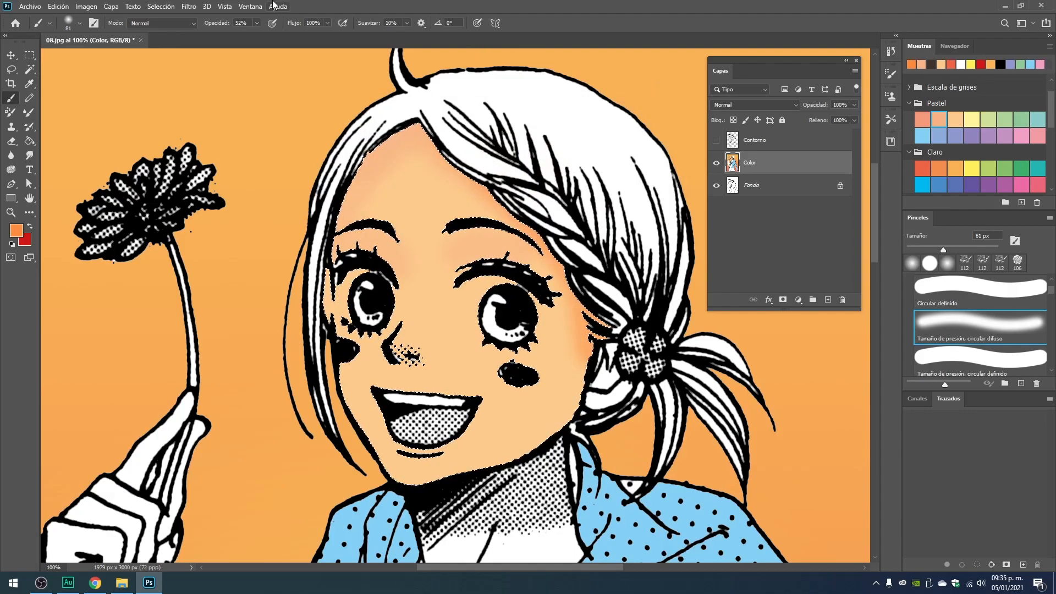
Set the brush to 30% opacity and 125 px, and shade the cheek and jaw on the ear side of the face.
left_click(209, 23)
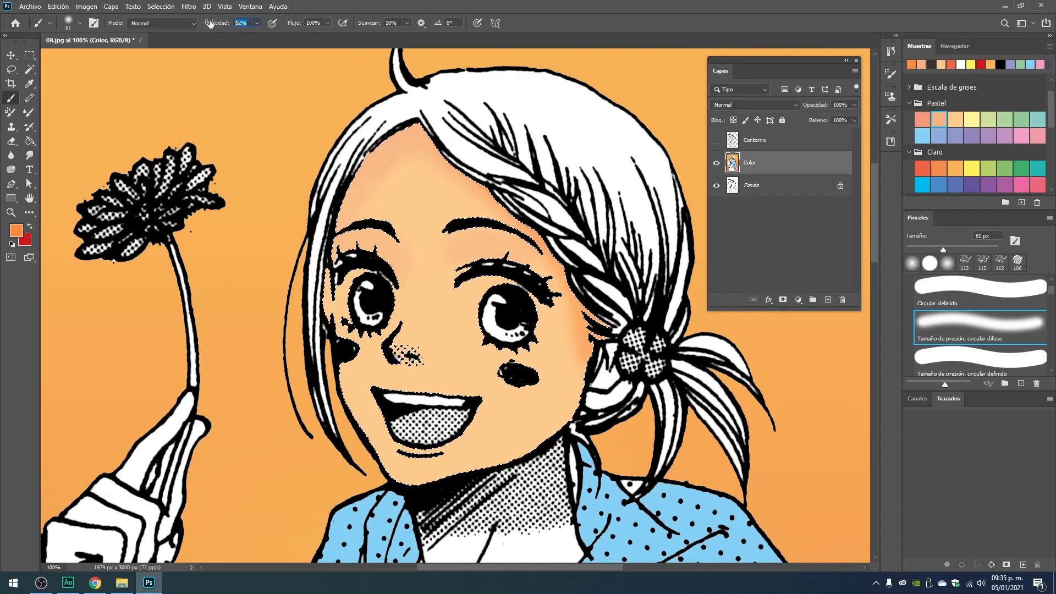
type("3")
key("Return")
left_click(213, 24)
type("30")
key("Return")
right_click(556, 350)
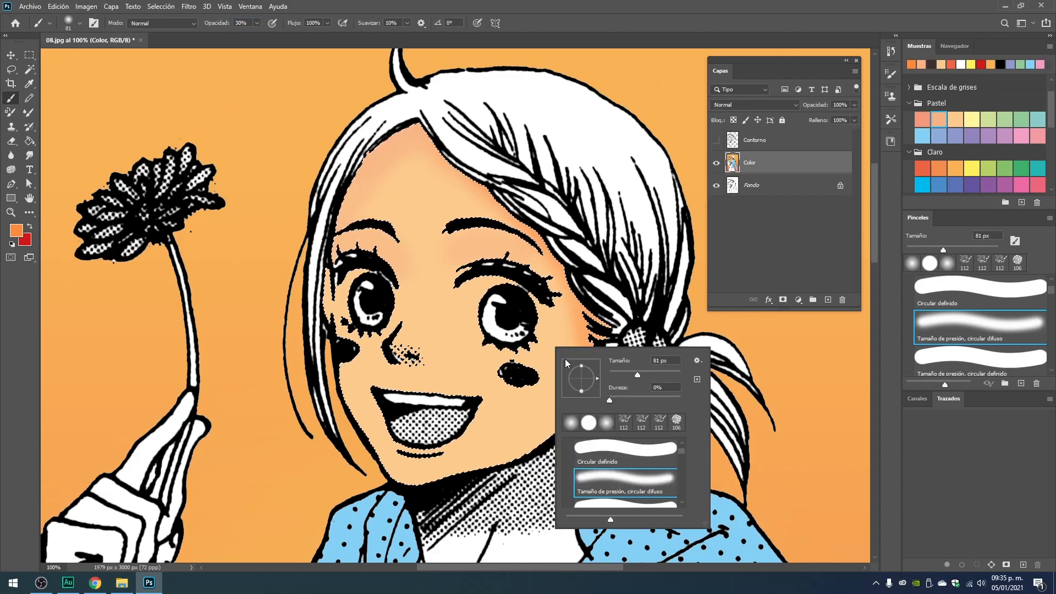
left_click_drag(637, 375, 648, 374)
key("Return")
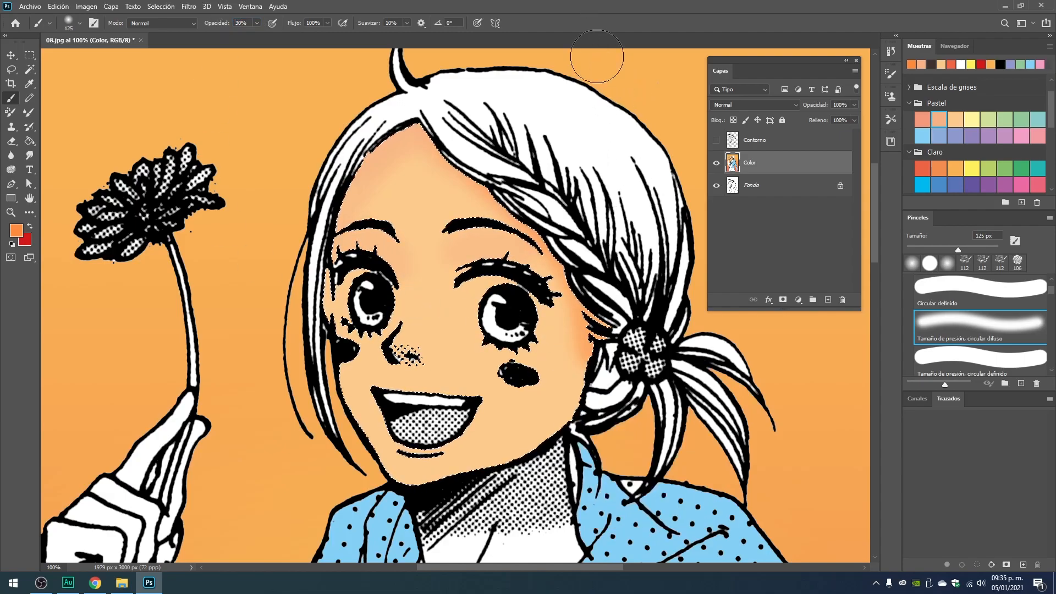
mouse_move(563, 398)
left_mouse_down()
mouse_move(579, 341)
mouse_move(556, 423)
mouse_move(490, 475)
mouse_move(578, 418)
mouse_move(601, 360)
mouse_move(544, 455)
mouse_move(584, 405)
mouse_move(561, 475)
mouse_move(573, 431)
mouse_move(544, 474)
mouse_move(502, 479)
mouse_move(589, 393)
mouse_move(591, 301)
mouse_move(555, 289)
mouse_move(550, 453)
mouse_move(572, 293)
left_mouse_up()
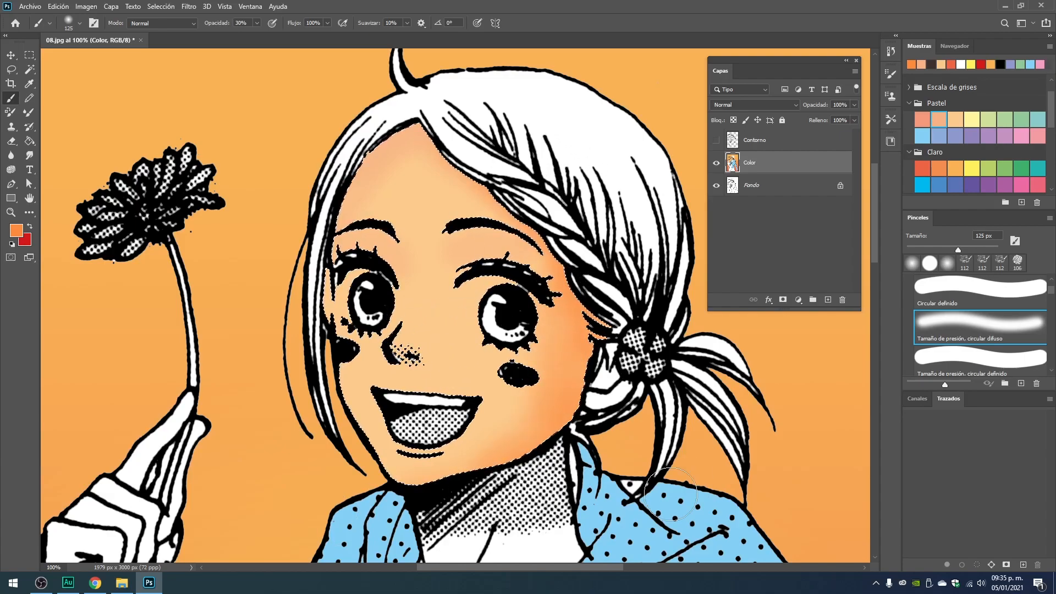
Add the white neck and chest skin to the selection with the Magic Wand.
scroll(412, 271, "down", 5)
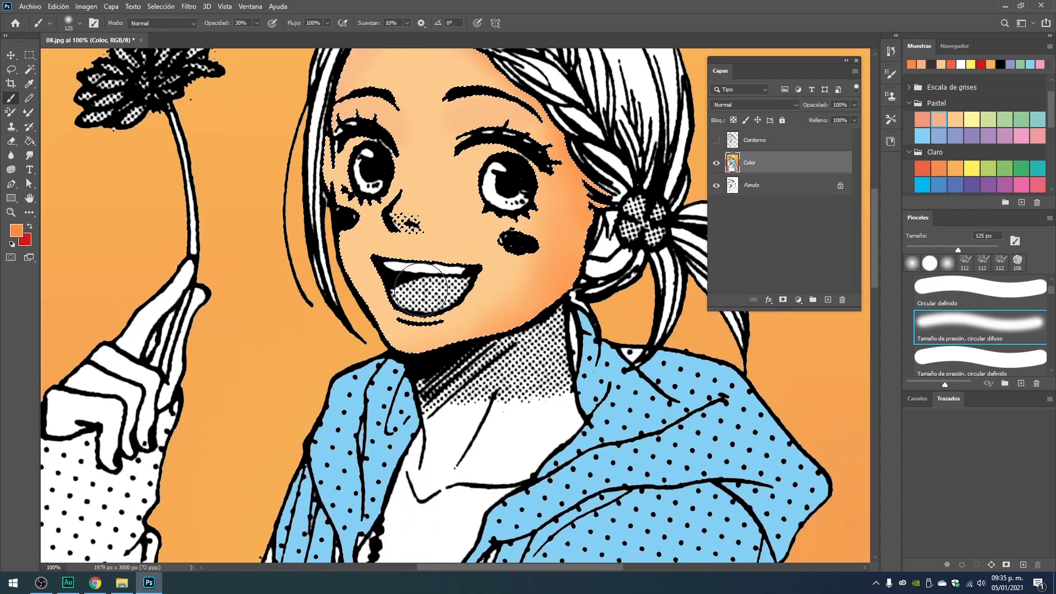
scroll(486, 326, "down", 2)
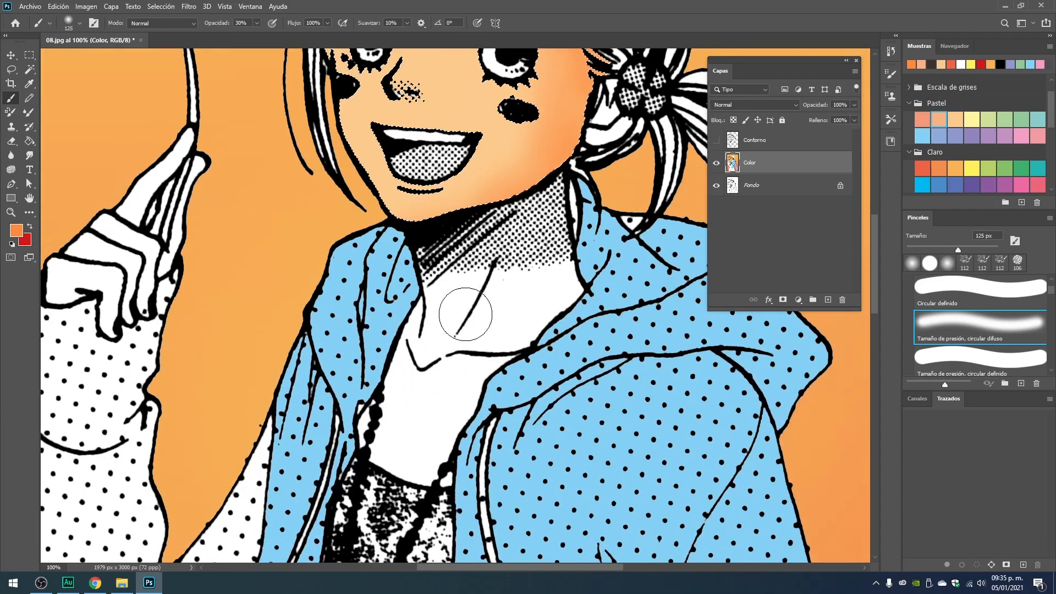
left_click(30, 69)
left_click(512, 298)
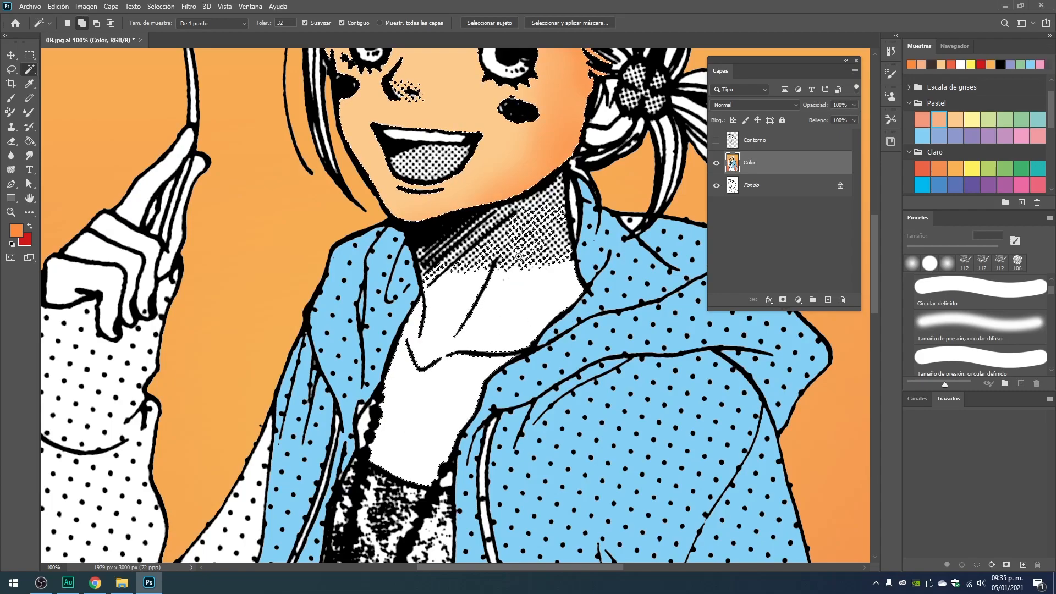
Brush soft orange shading over the selected neck and the middle of the chest.
scroll(518, 255, "up", 1)
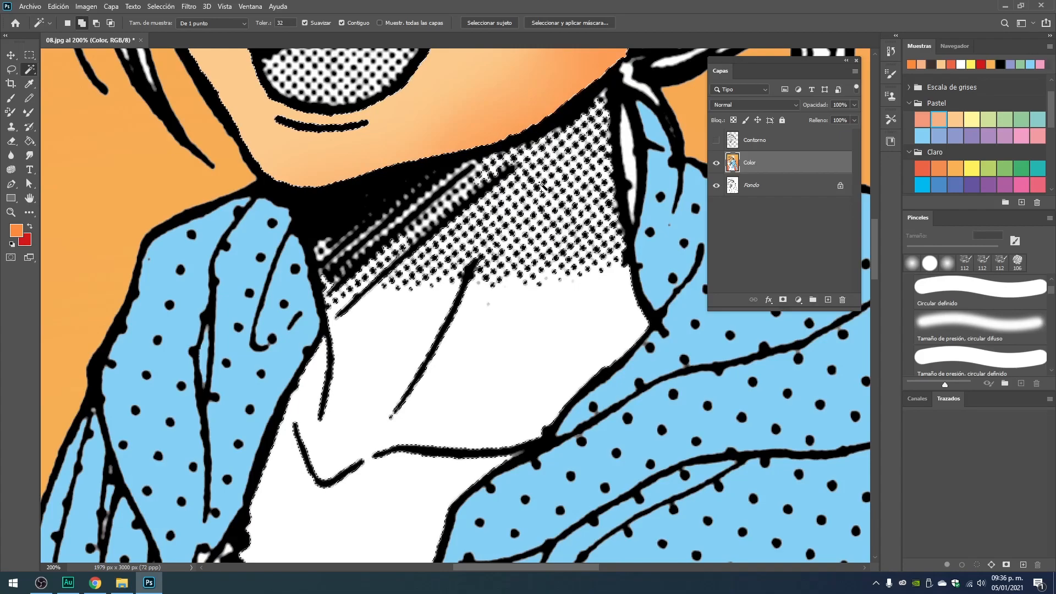
scroll(390, 344, "down", 5)
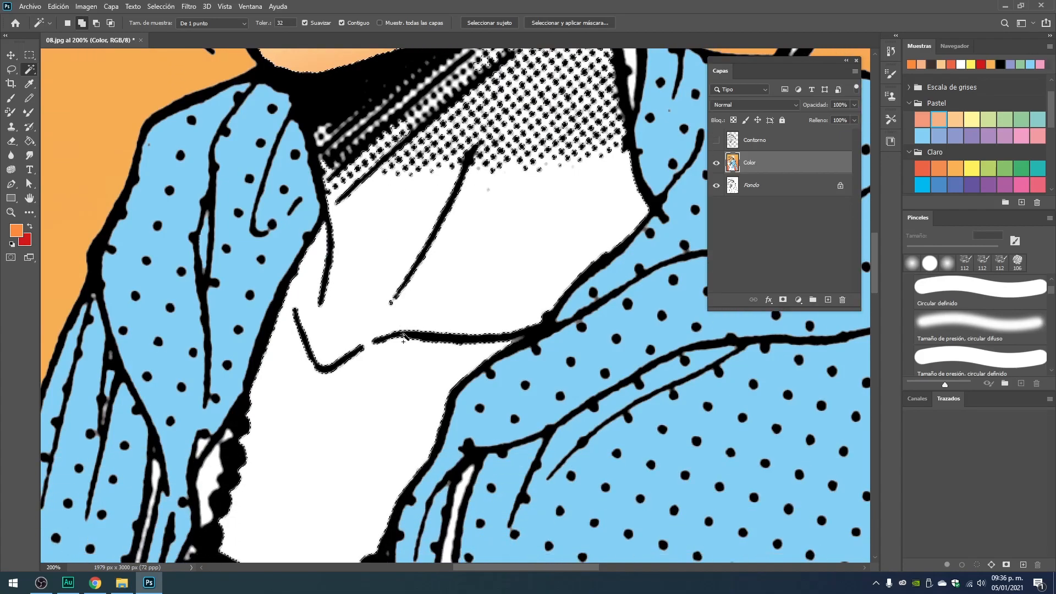
left_click(11, 98)
mouse_move(342, 342)
left_mouse_down()
mouse_move(506, 130)
mouse_move(381, 282)
mouse_move(393, 278)
left_mouse_up()
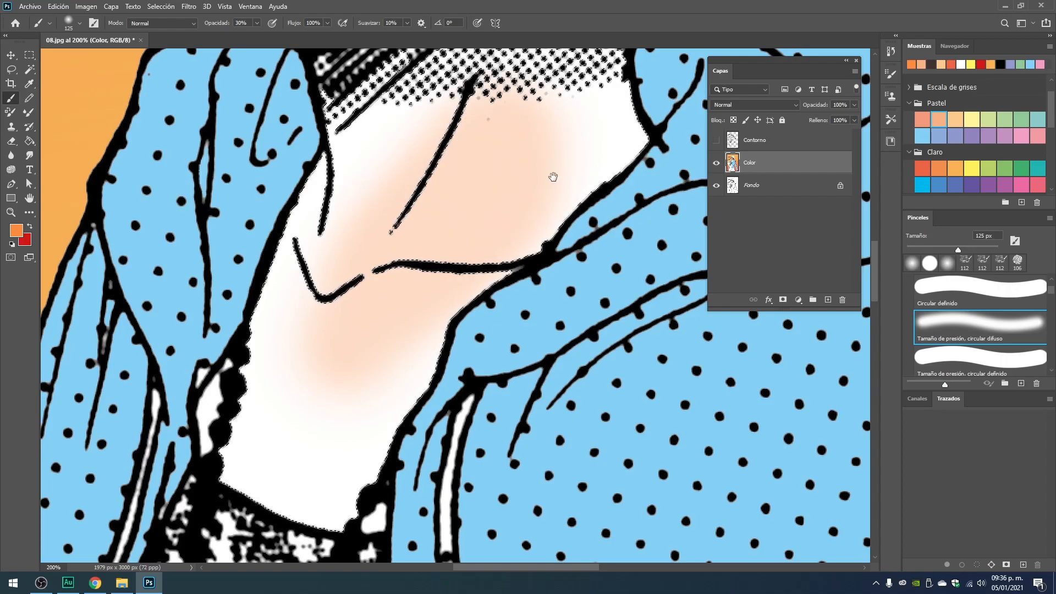
scroll(542, 181, "up", 4)
mouse_move(512, 153)
left_mouse_down()
mouse_move(428, 231)
mouse_move(521, 120)
mouse_move(381, 231)
mouse_move(383, 221)
mouse_move(394, 333)
mouse_move(565, 193)
mouse_move(483, 315)
mouse_move(570, 204)
mouse_move(490, 350)
mouse_move(608, 260)
mouse_move(572, 160)
mouse_move(517, 222)
mouse_move(408, 146)
mouse_move(421, 168)
mouse_move(500, 218)
left_mouse_up()
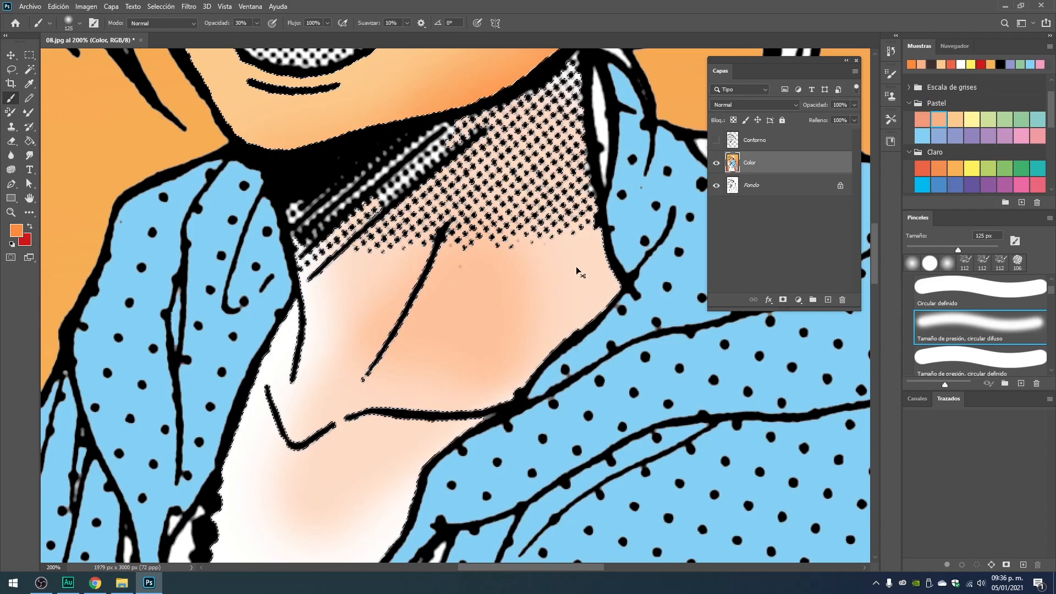
Deselect the skin and shade the hatched shadow under the chin with the brush reduced to 54 px.
key("ctrl+d")
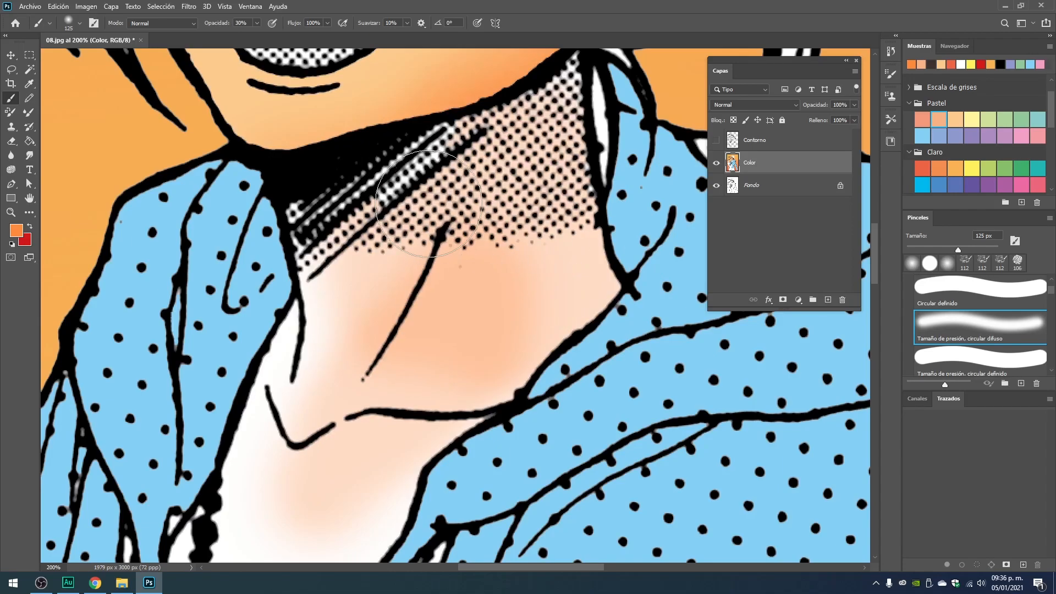
right_click(459, 208)
left_click_drag(521, 228, 507, 228)
mouse_move(385, 181)
left_mouse_down()
mouse_move(457, 136)
mouse_move(325, 230)
mouse_move(362, 190)
mouse_move(318, 204)
mouse_move(307, 218)
mouse_move(321, 266)
mouse_move(345, 266)
mouse_move(461, 158)
mouse_move(389, 155)
mouse_move(396, 190)
mouse_move(418, 190)
mouse_move(408, 187)
mouse_move(440, 161)
mouse_move(372, 207)
mouse_move(433, 152)
mouse_move(537, 124)
mouse_move(567, 79)
mouse_move(551, 120)
mouse_move(463, 170)
mouse_move(478, 198)
left_mouse_up()
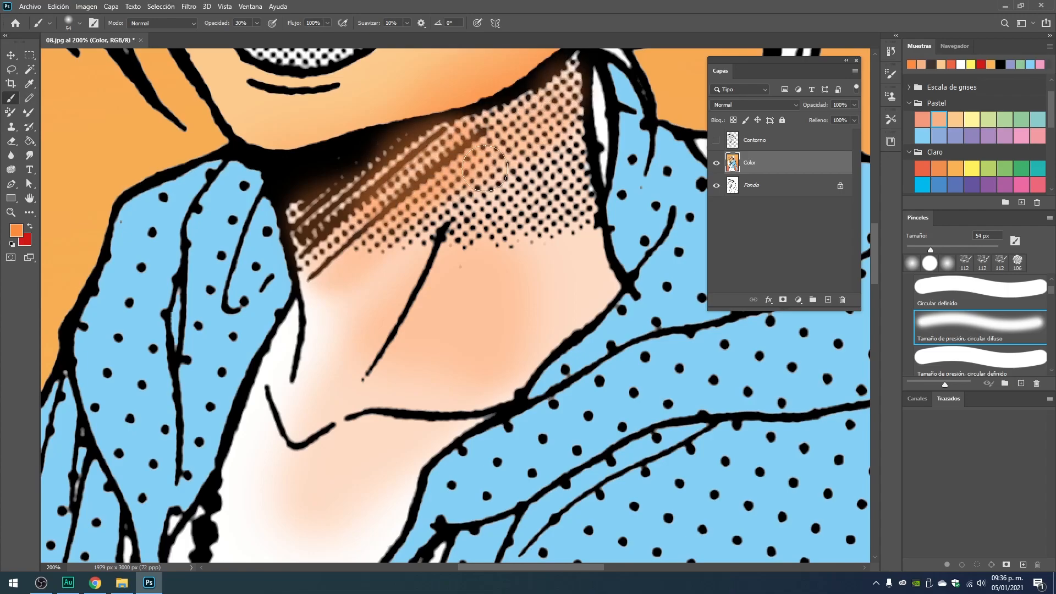
Toggle the Contorno layer's visibility to compare the neck shading against the line art, leaving the layer shown.
left_click(716, 140)
left_click(716, 141)
left_click(717, 141)
left_click(717, 141)
left_click(716, 140)
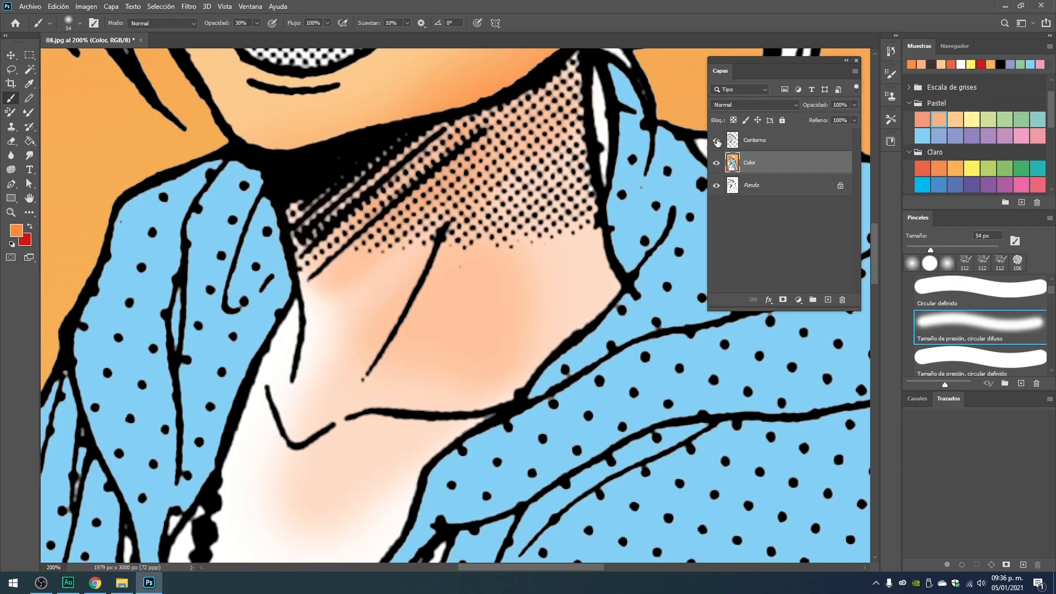
Examine the shaded face and neck both close up and within the whole illustration.
key("ctrl+minus")
key("ctrl+minus")
key("ctrl+minus")
key("ctrl+minus")
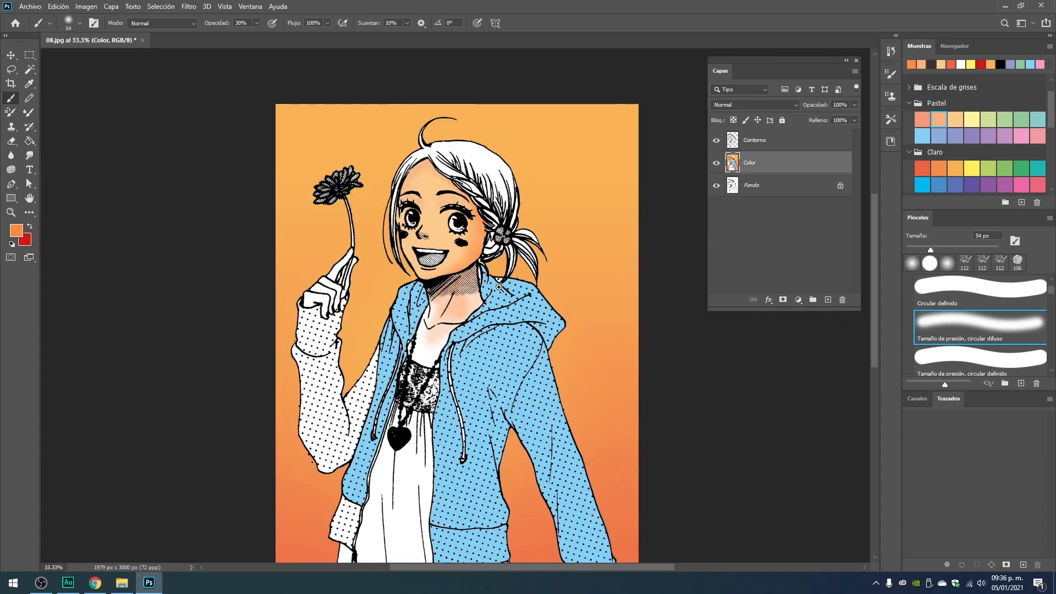
scroll(473, 247, "up", 2)
left_click_drag(482, 174, 547, 268)
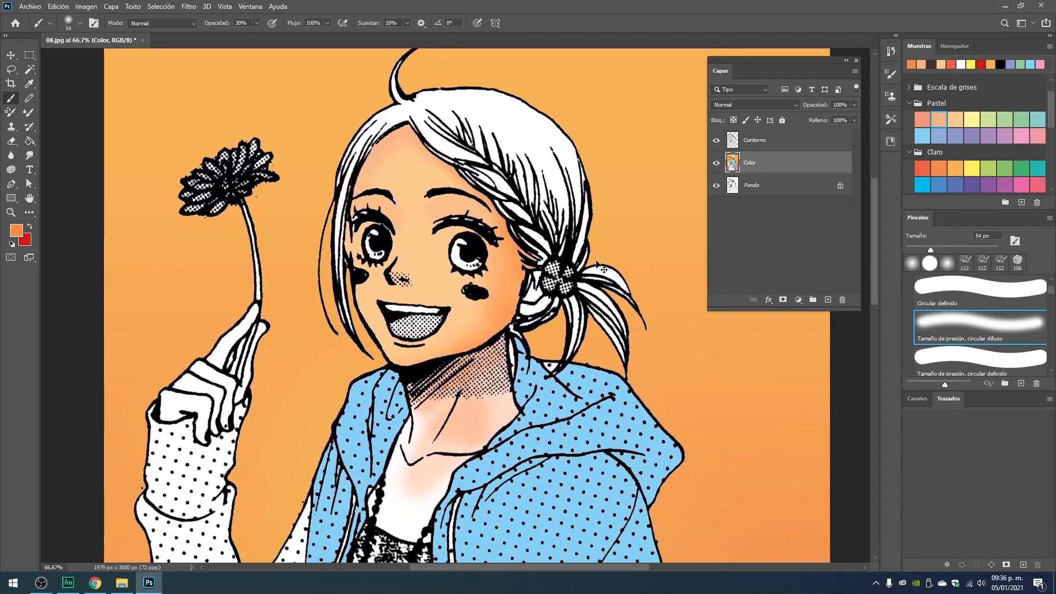
key("ctrl+minus")
key("ctrl+minus")
key("ctrl+minus")
key("ctrl+minus")
key("ctrl+plus")
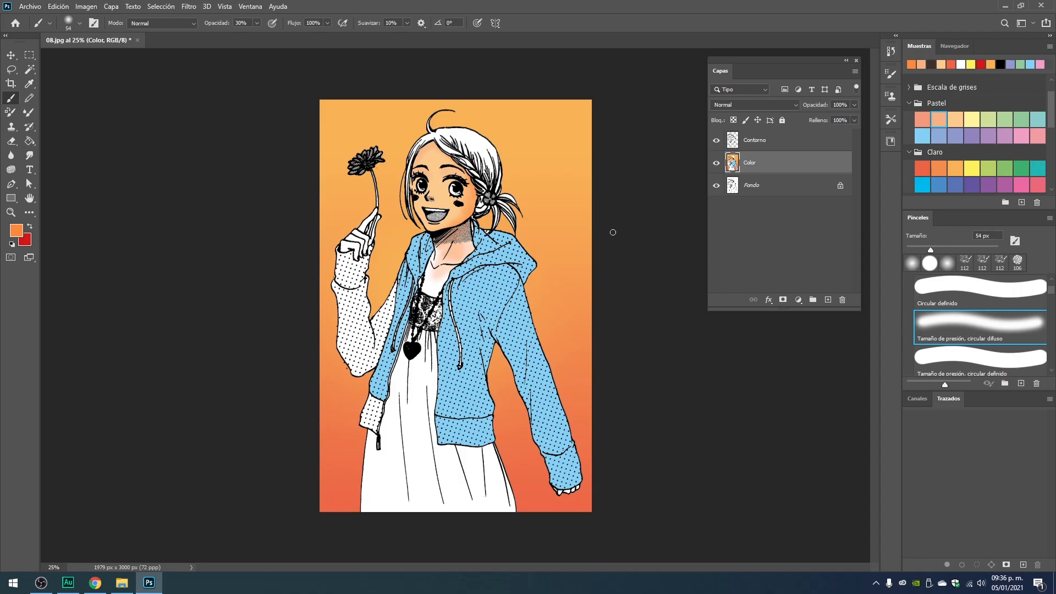
Select the blue area of the jacket on the Color layer with the Magic Wand.
key("ctrl+plus")
key("ctrl+plus")
key("ctrl+plus")
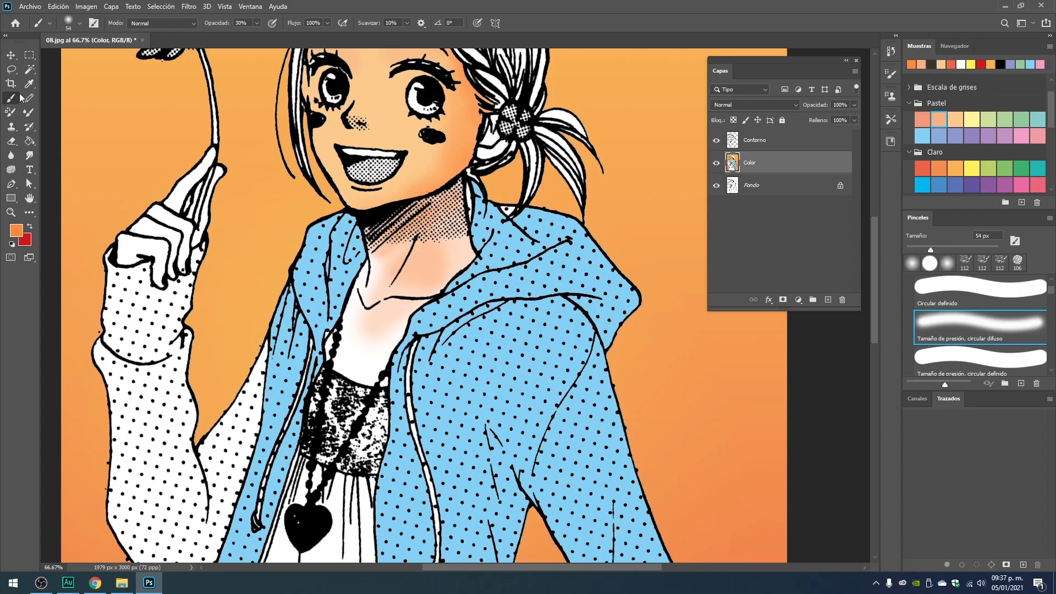
left_click(30, 69)
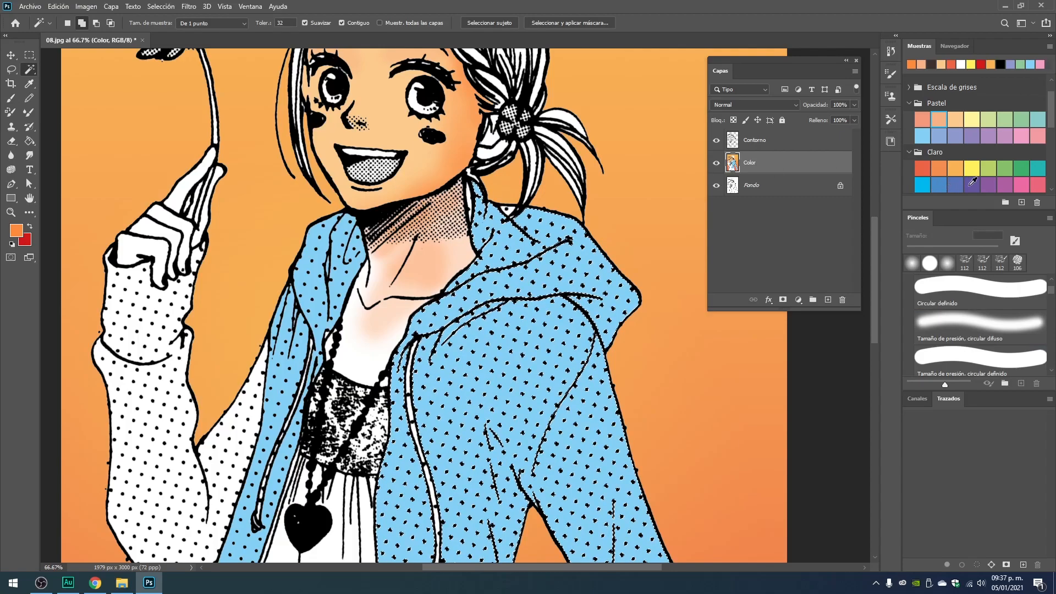
Shade the hood's folds and the jacket's collar edge in a darker Pureza blue with the soft 54 px brush at 30% opacity.
scroll(972, 182, "down", 3)
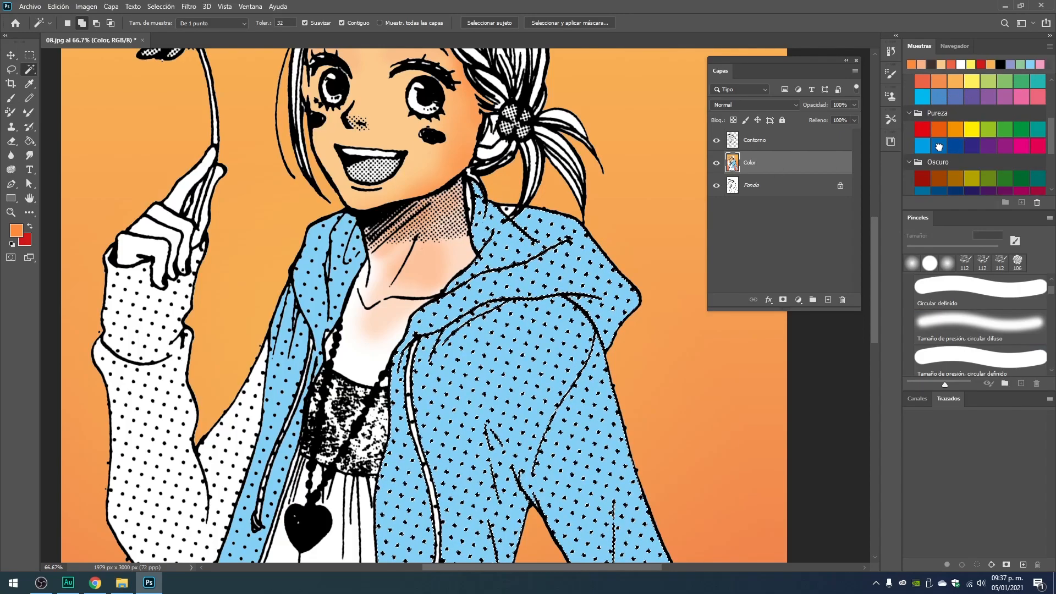
left_click(939, 147)
left_click(11, 98)
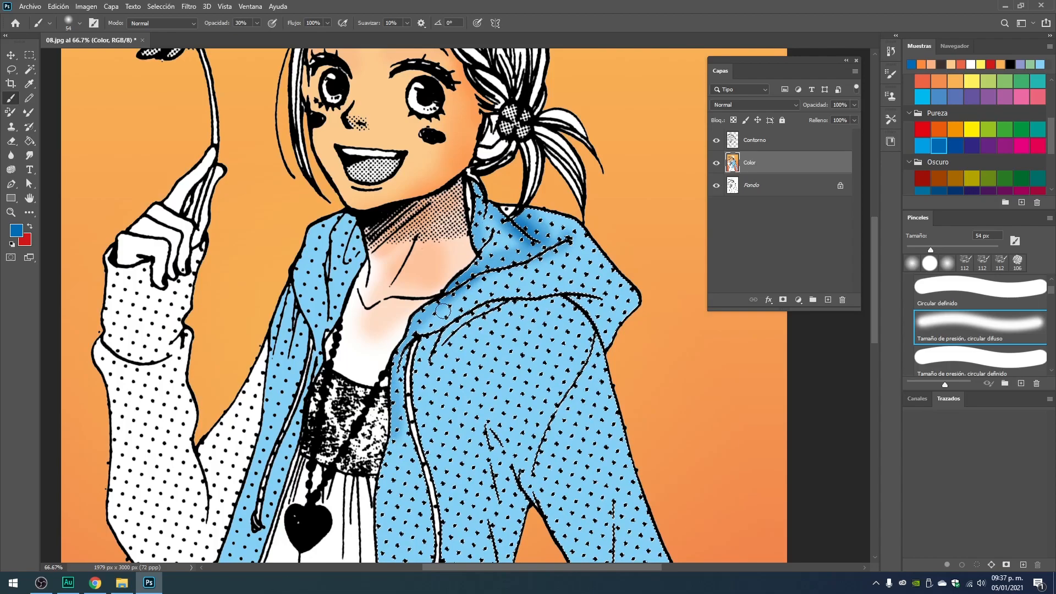
right_click(572, 242)
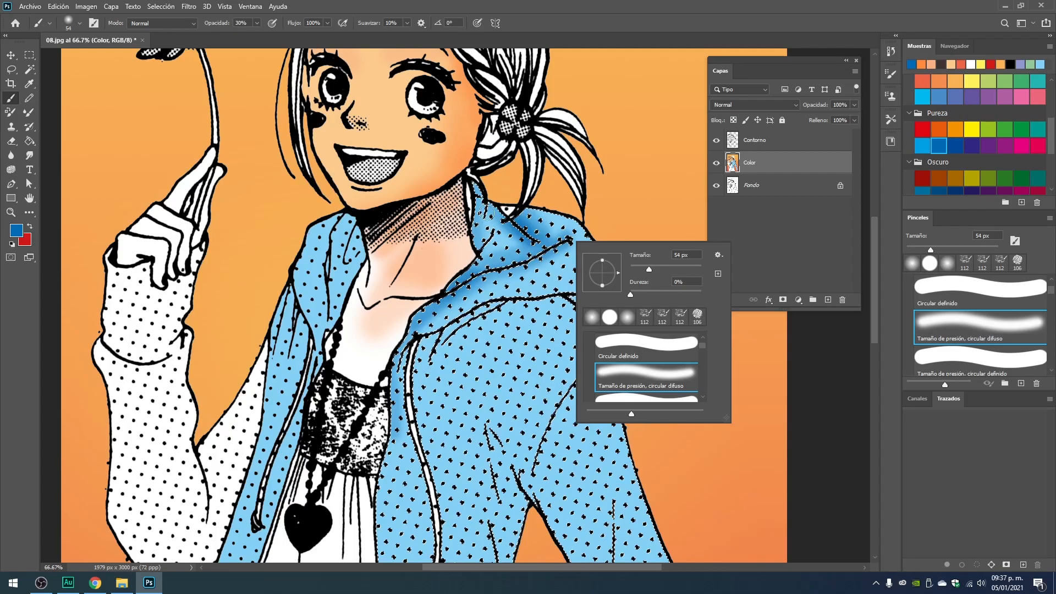
left_click_drag(479, 235, 479, 183)
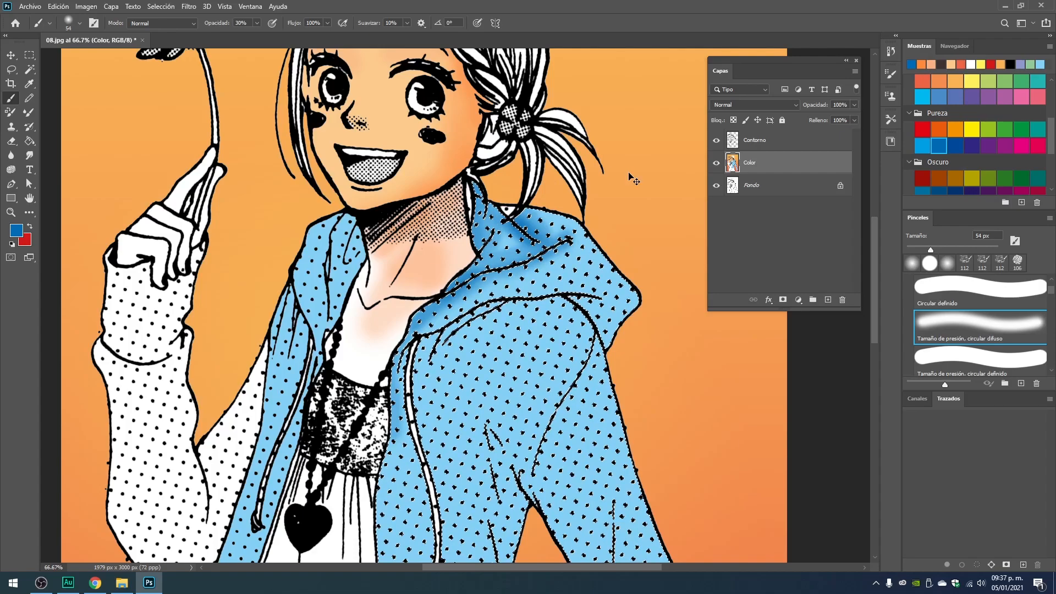
Examine the blue shading on the hood both close up and within the whole illustration.
key("ctrl+minus")
key("ctrl+minus")
key("ctrl+minus")
key("ctrl+plus")
key("ctrl+plus")
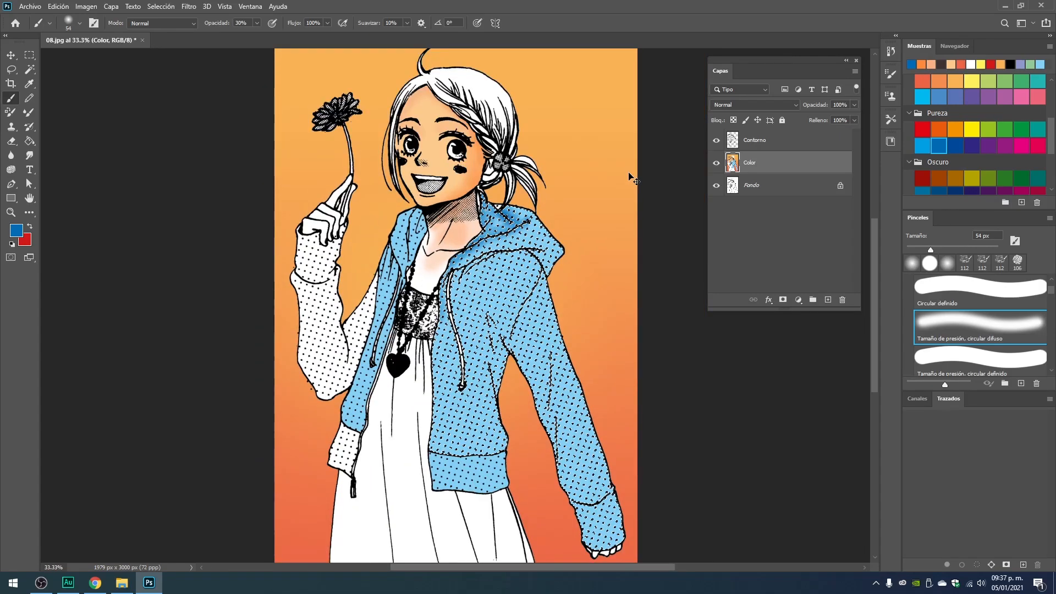
key("ctrl+minus")
key("ctrl+plus")
key("ctrl+minus")
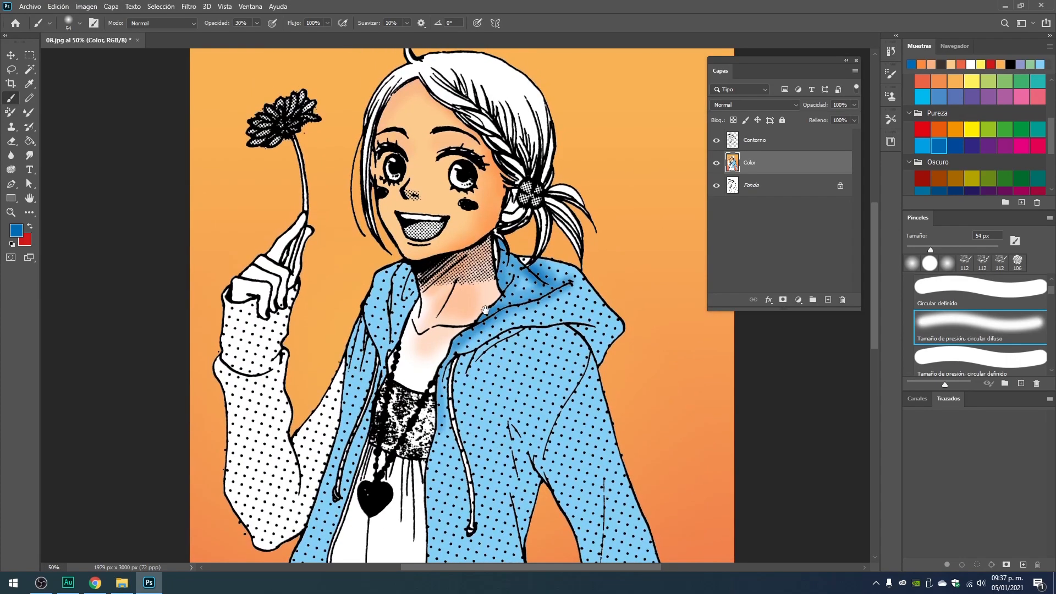
key("ctrl+plus")
left_click_drag(541, 217, 498, 267)
key("ctrl+minus")
key("ctrl+minus")
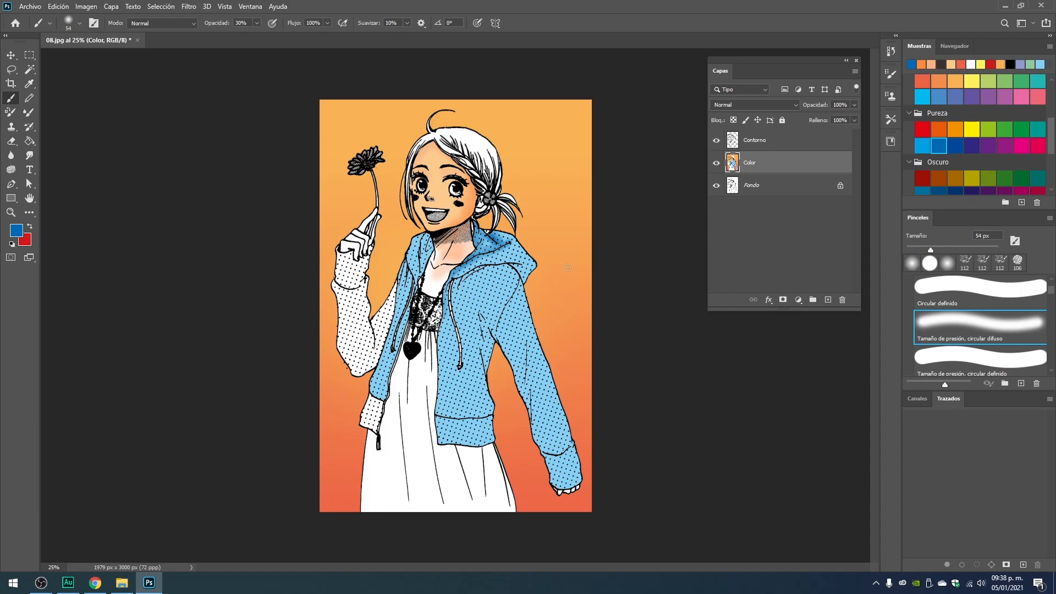
Save the drawing as the Photoshop file 08 with layers kept and maximum compatibility enabled.
left_click(12, 55)
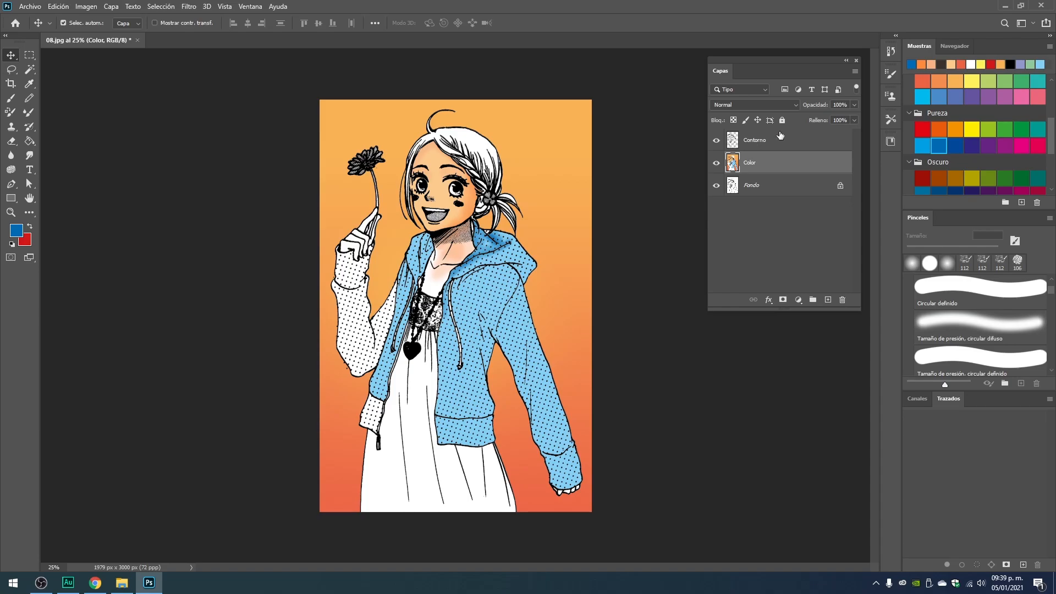
key("ctrl")
key("ctrl+shift+s")
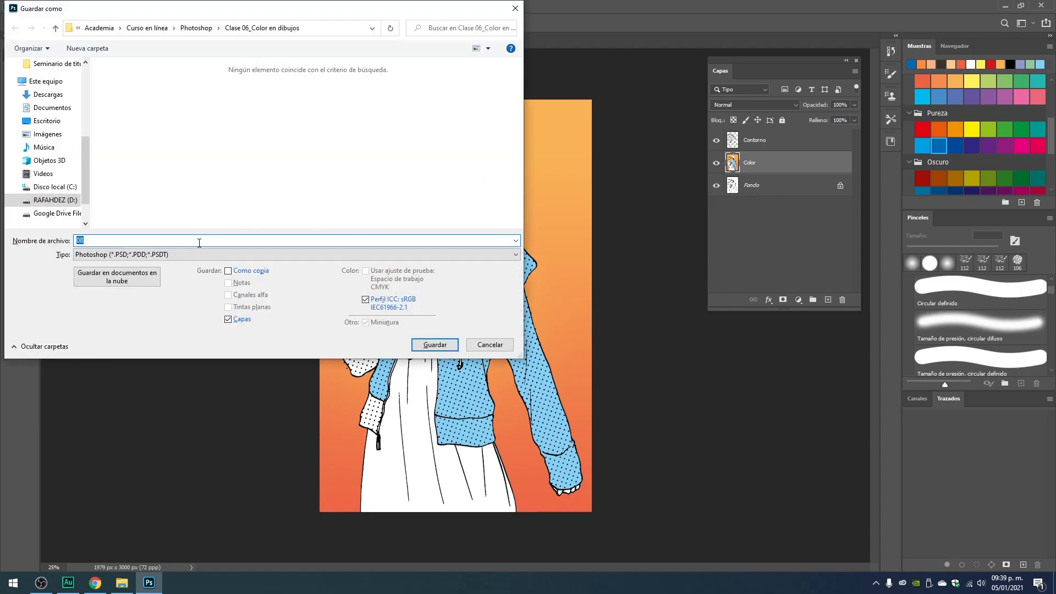
left_click_drag(199, 13, 306, 33)
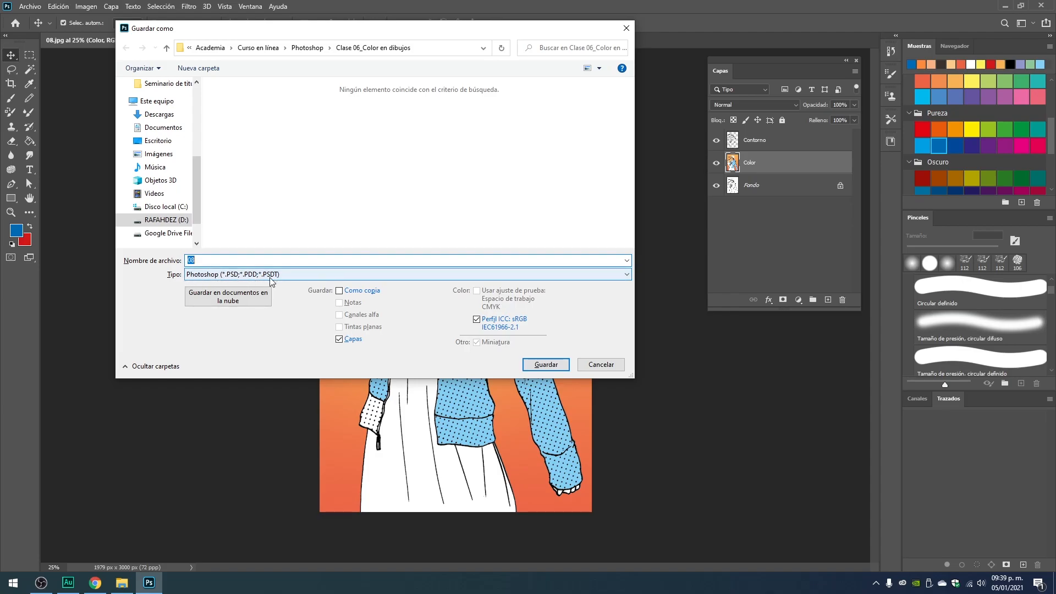
left_click(547, 365)
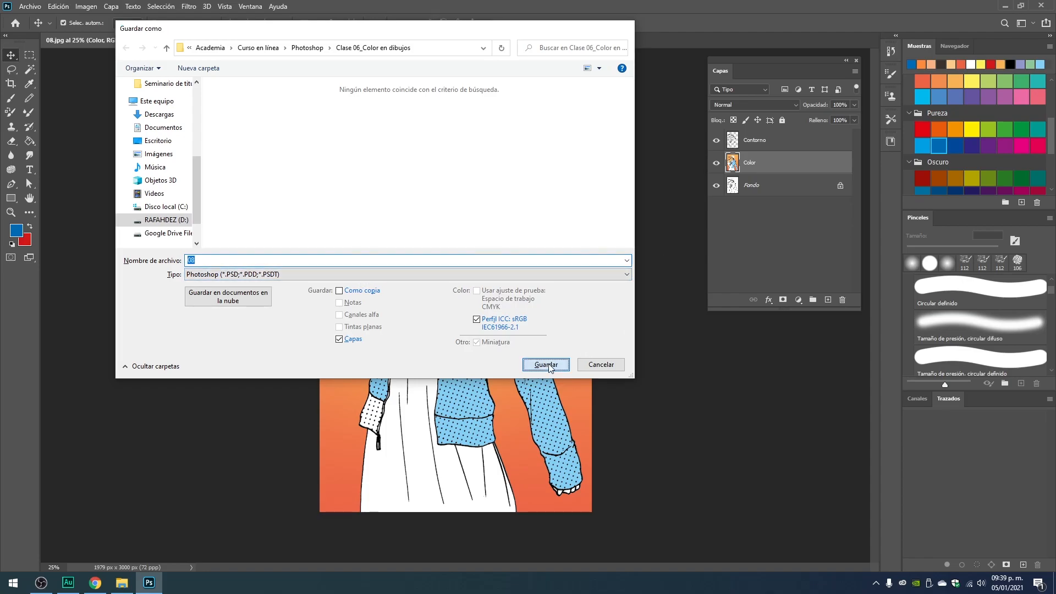
left_click_drag(521, 144, 477, 95)
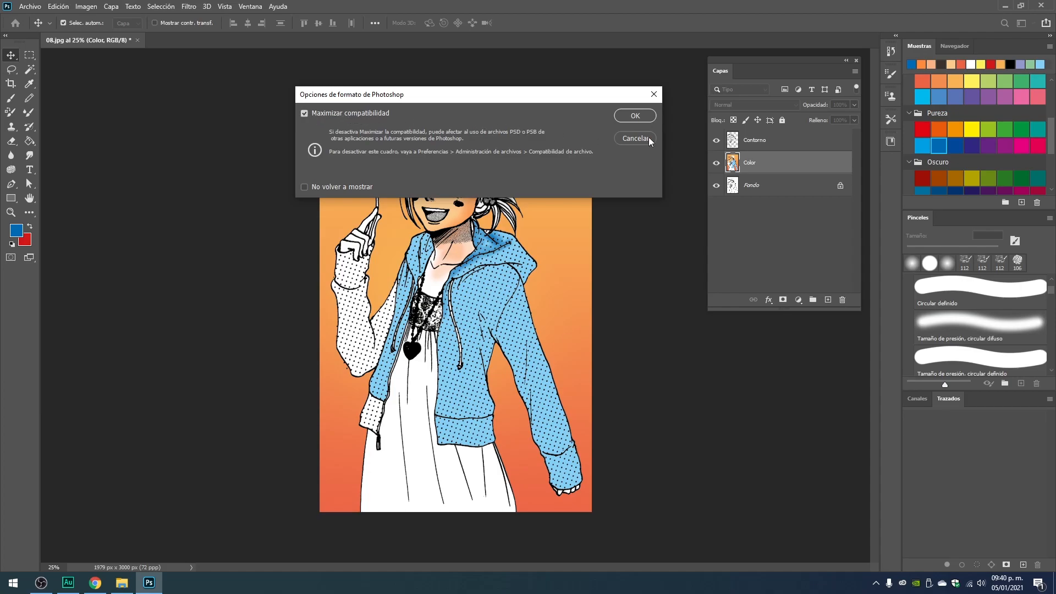
left_click(648, 117)
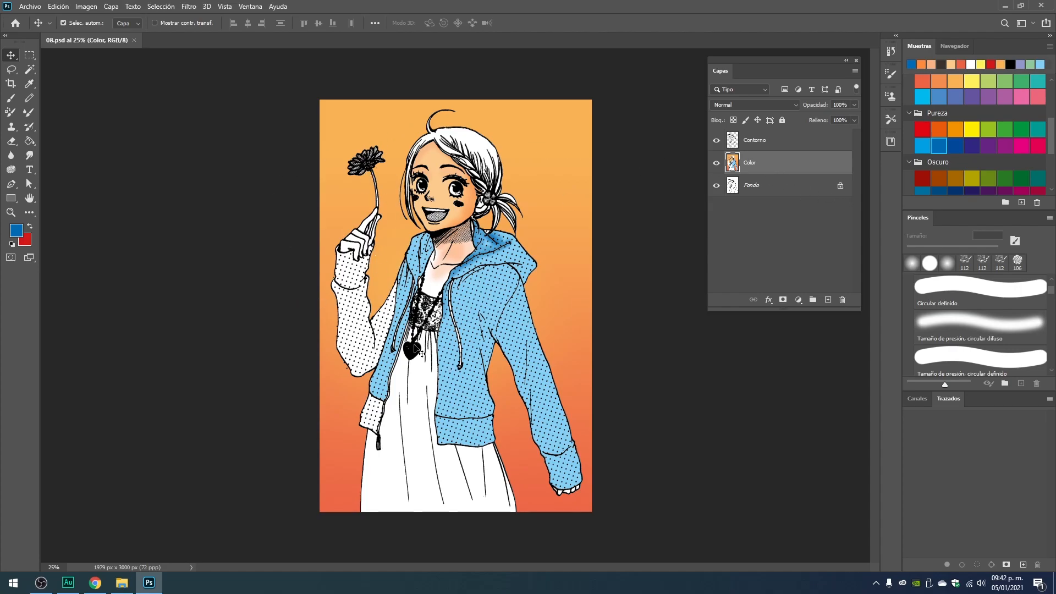
Select the Contorno layer and examine the edges of its line art around the eyebrow and braid close up.
left_click(779, 146)
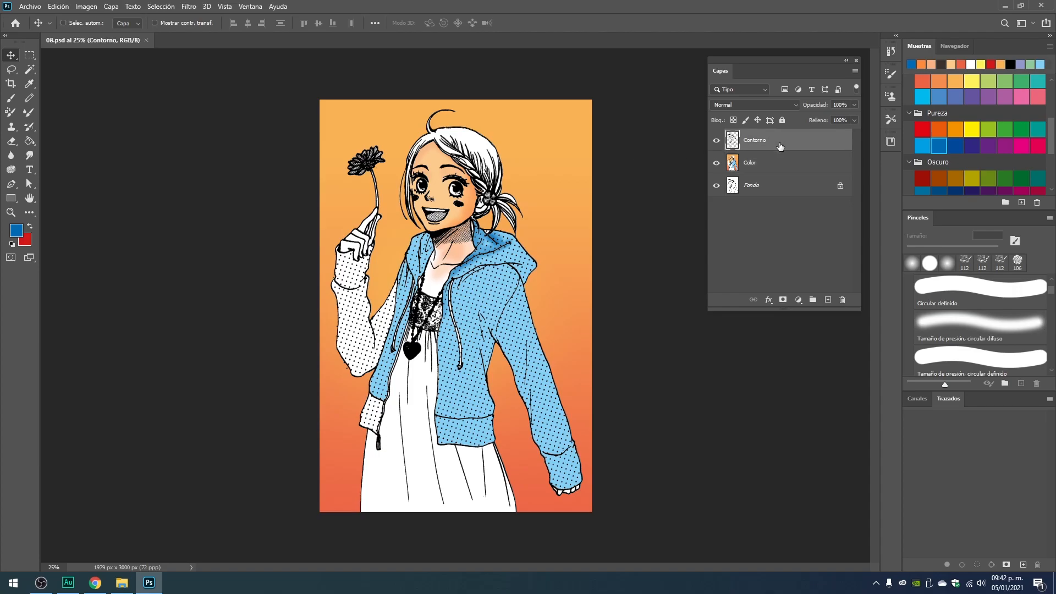
key("ctrl+plus")
key("ctrl+plus")
key("ctrl+plus")
key("ctrl+plus")
left_click_drag(491, 198, 466, 509)
left_click_drag(467, 259, 466, 339)
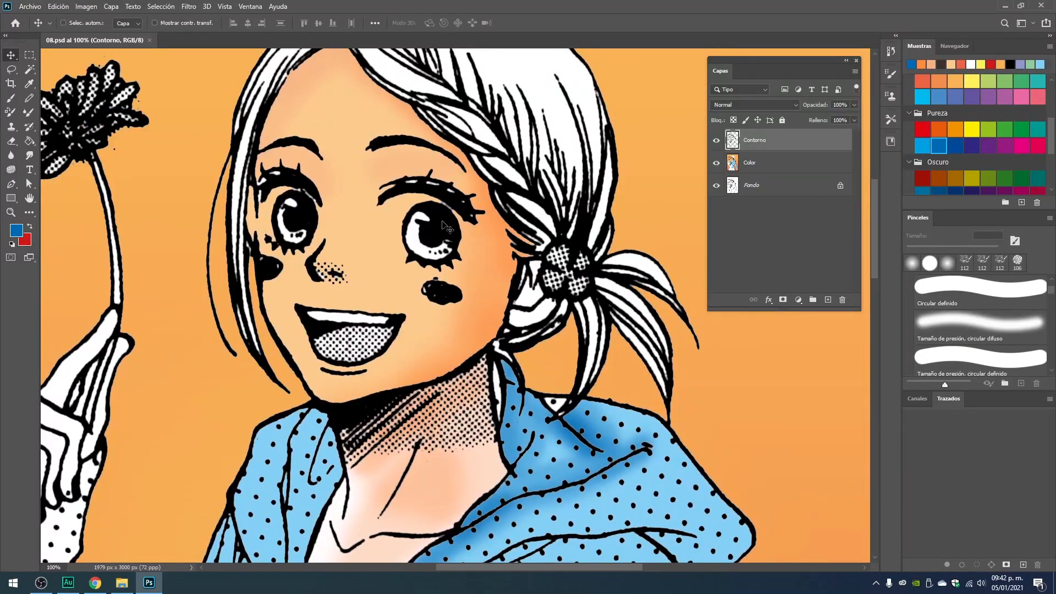
left_click(439, 194, "ctrl")
left_click(474, 167, "ctrl")
left_click_drag(473, 167, 538, 343)
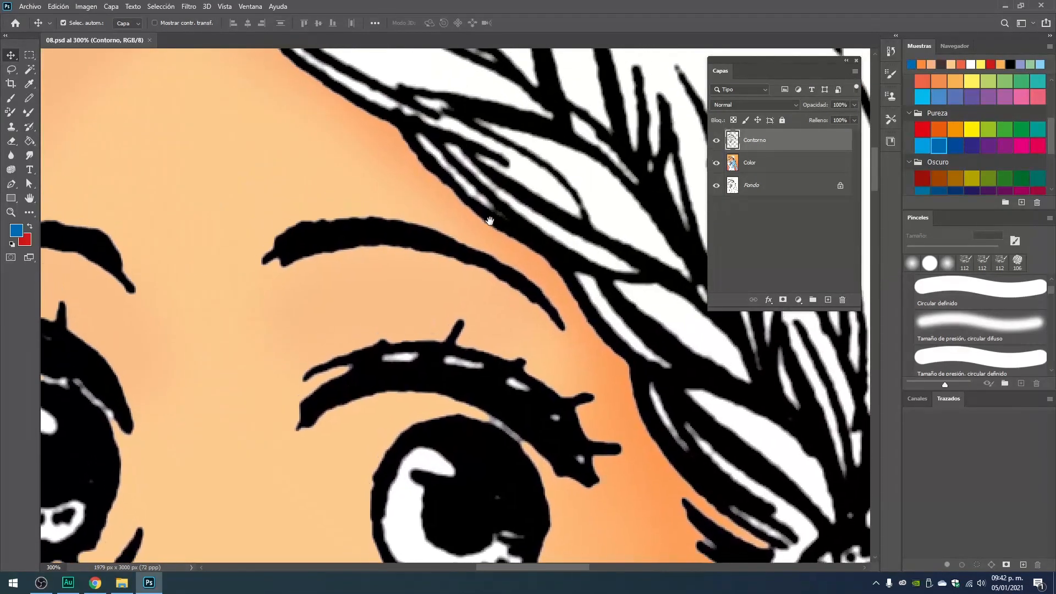
left_click(491, 217, "ctrl")
left_click(498, 223, "ctrl")
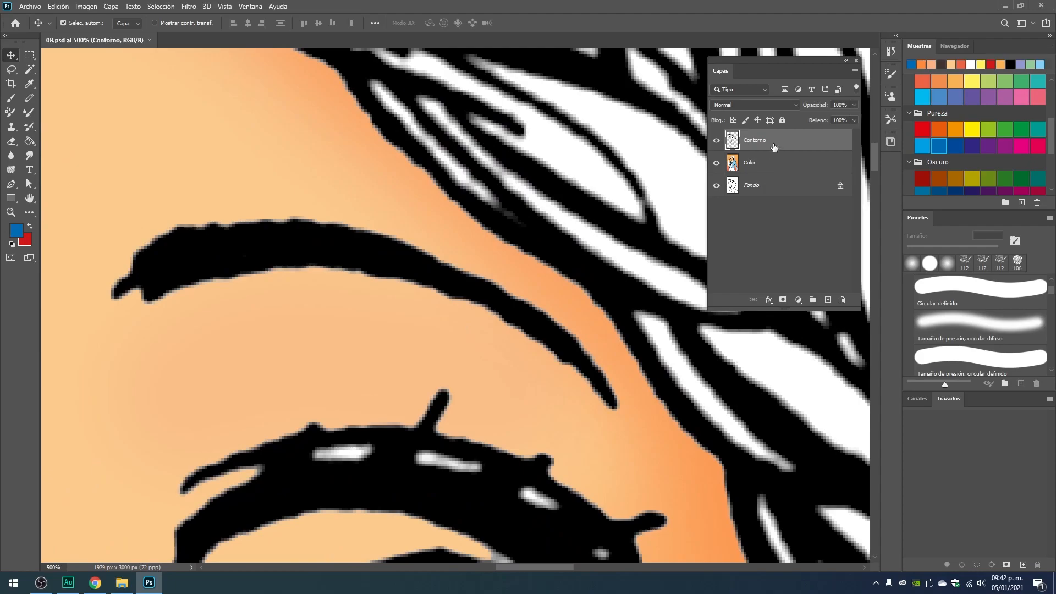
left_click_drag(427, 213, 389, 239)
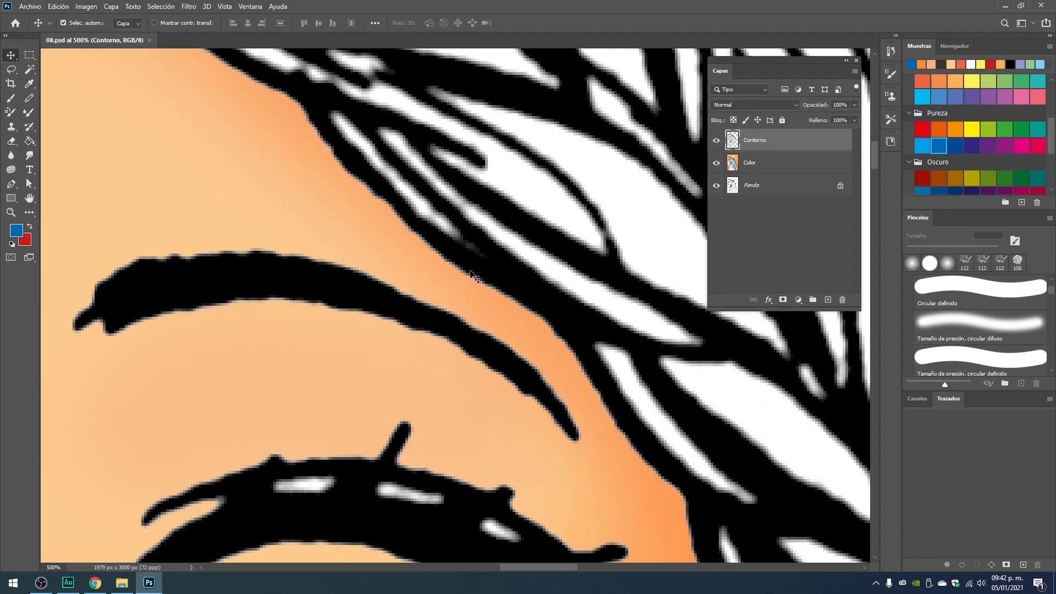
scroll(450, 274, "up", 1)
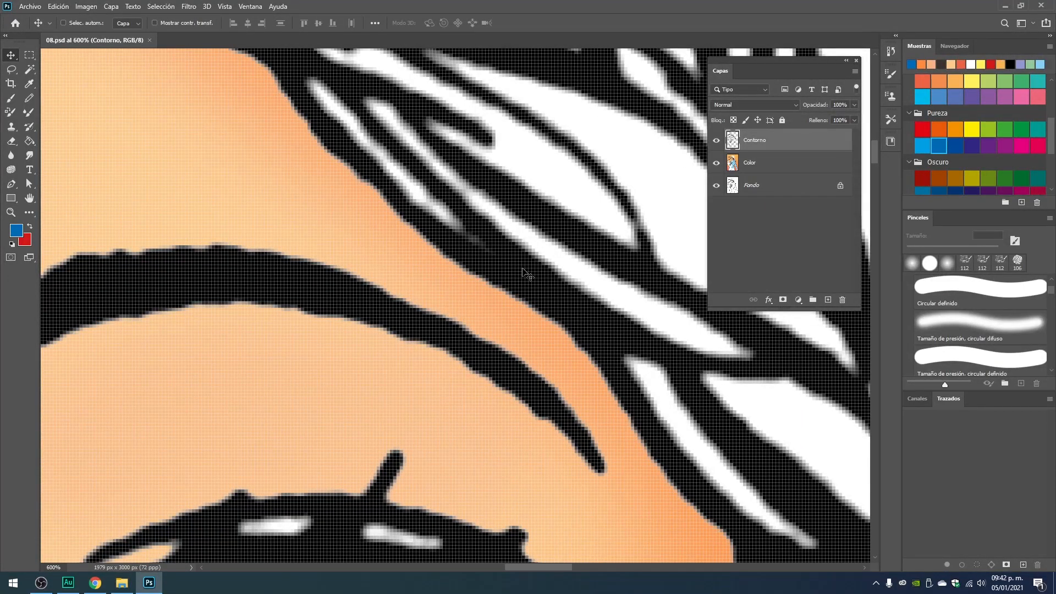
scroll(525, 273, "down", 1)
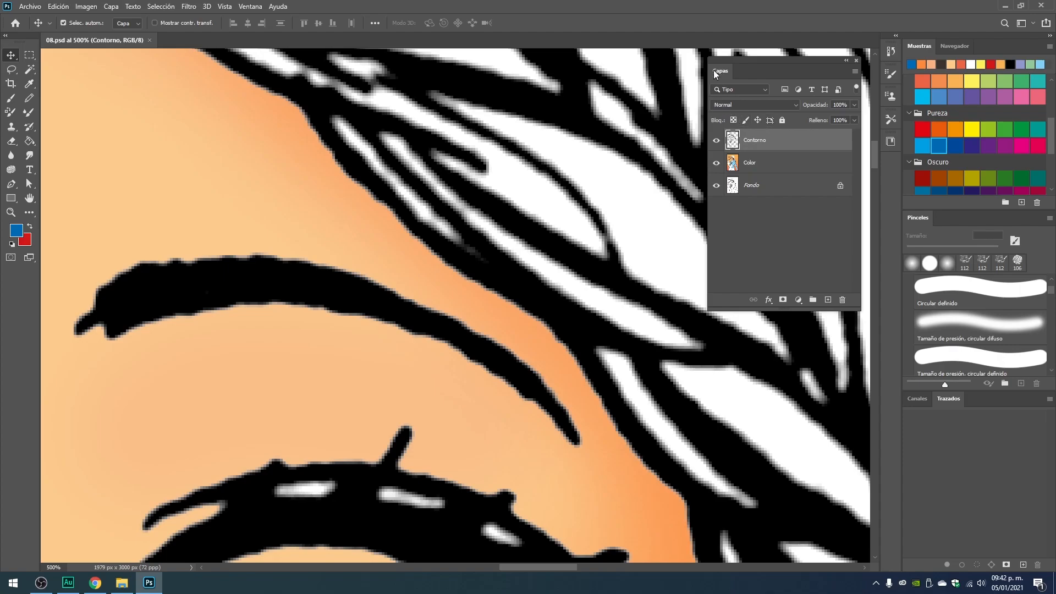
Set the Contorno layer's blending mode to Multiplicar, undoing and restoring the change to compare the line edges.
left_click(795, 104)
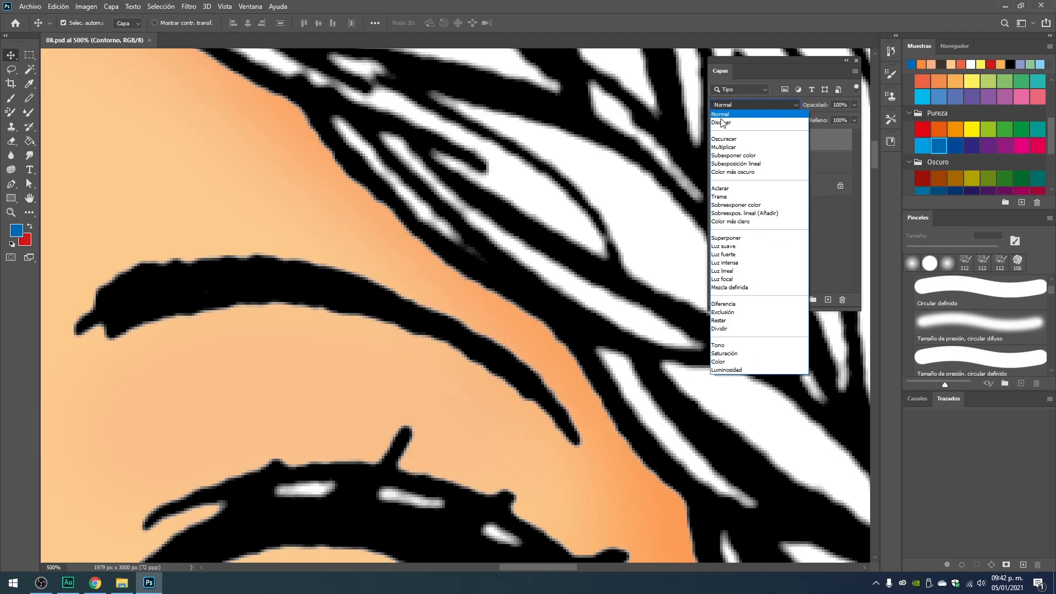
left_click(727, 147)
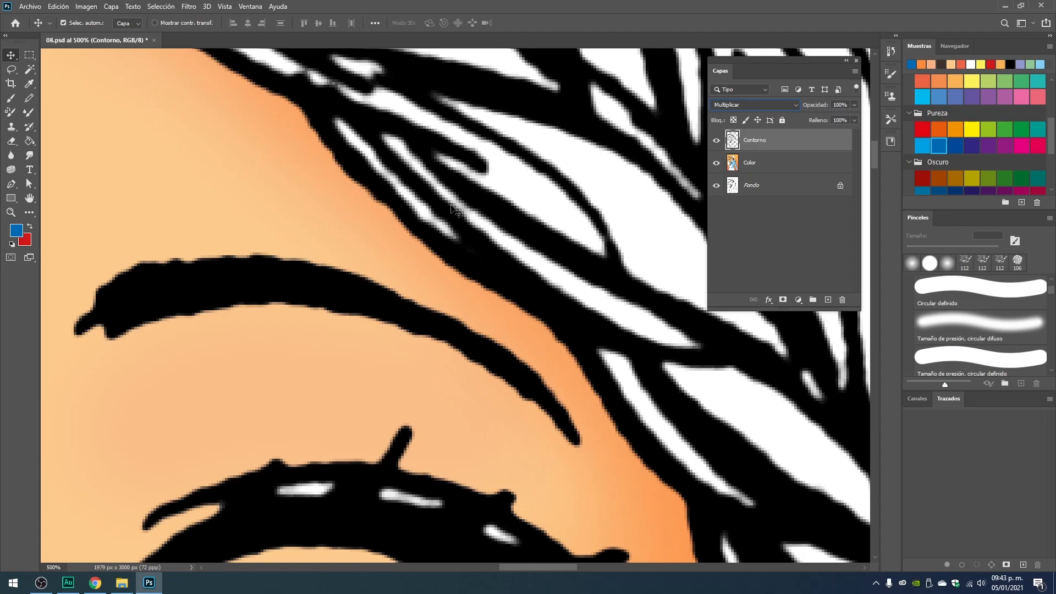
key("ctrl+z")
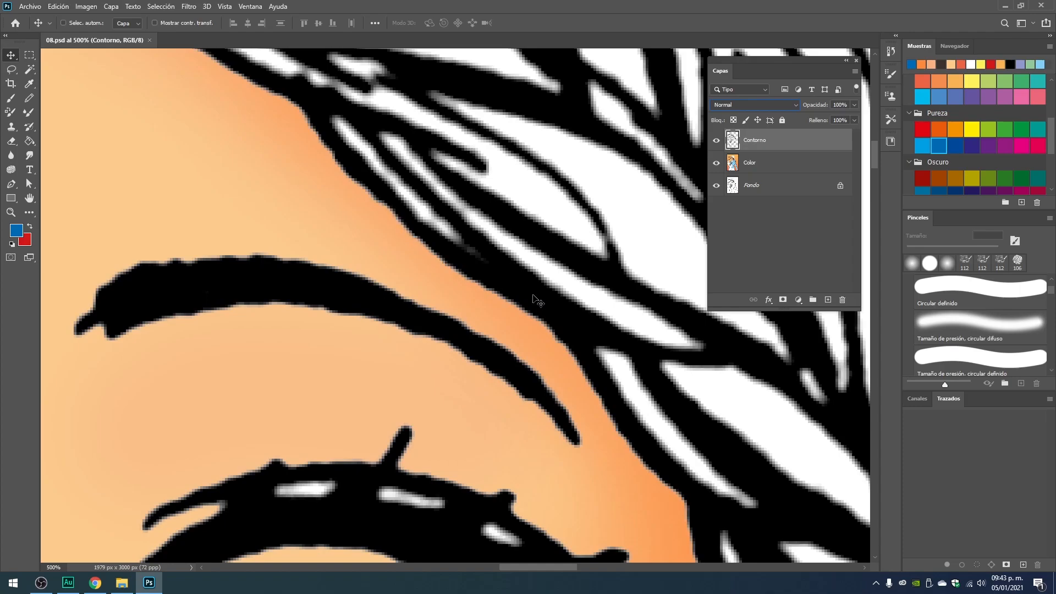
key("ctrl+shift+z")
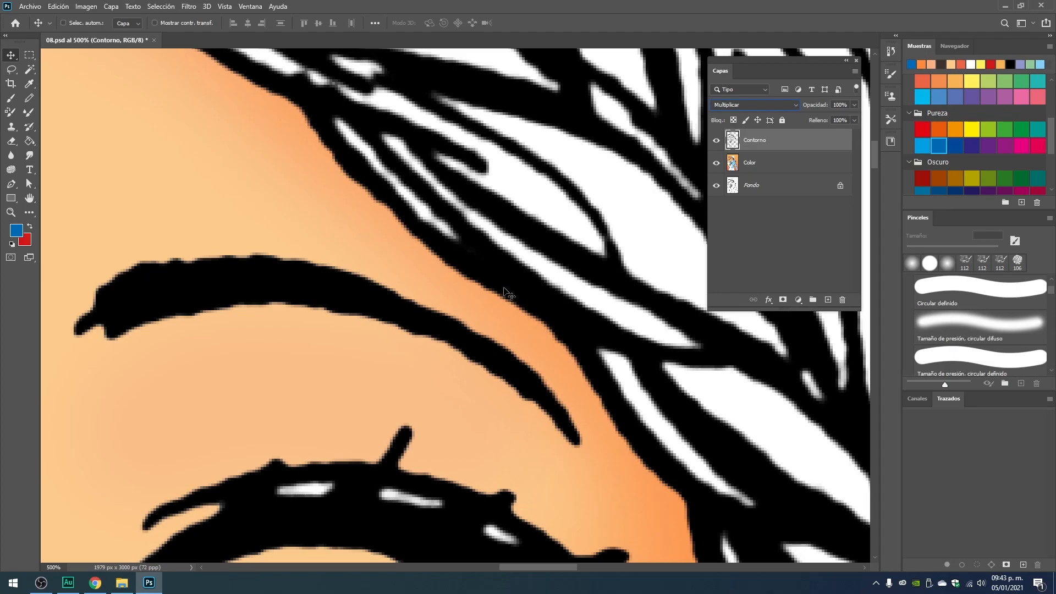
Examine the multiplied line art over the colors on the face, the jacket and the whole illustration.
scroll(506, 293, "down", 6)
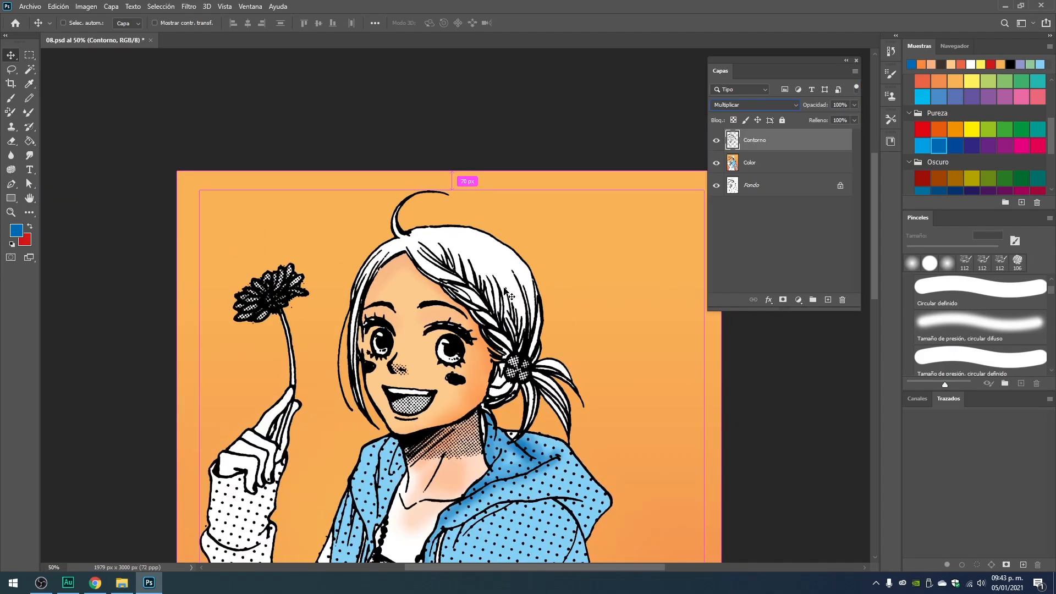
scroll(506, 292, "up", 1)
left_click_drag(506, 424, 486, 320)
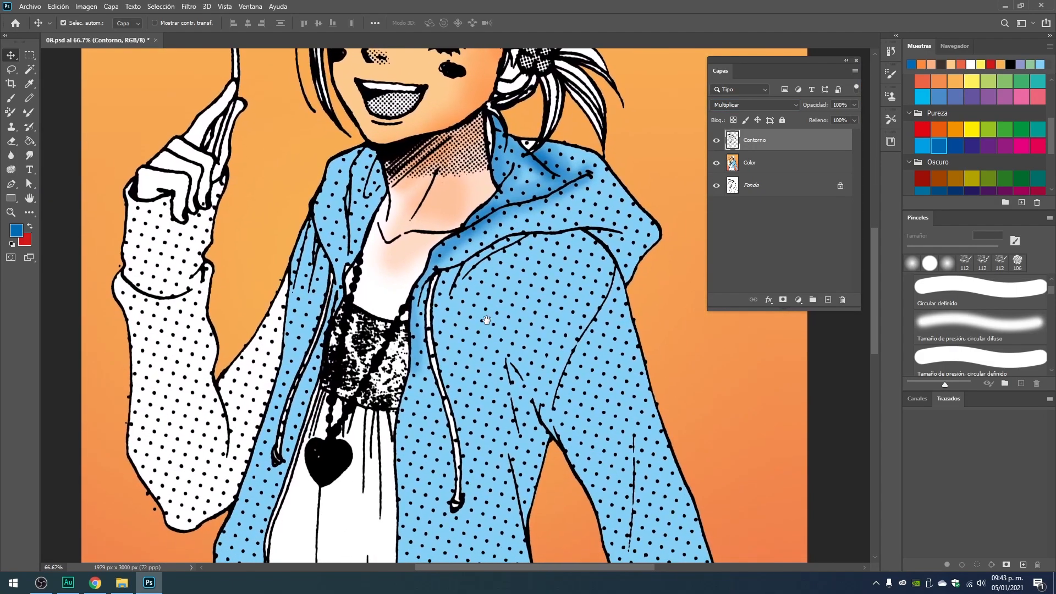
scroll(486, 320, "down", 2)
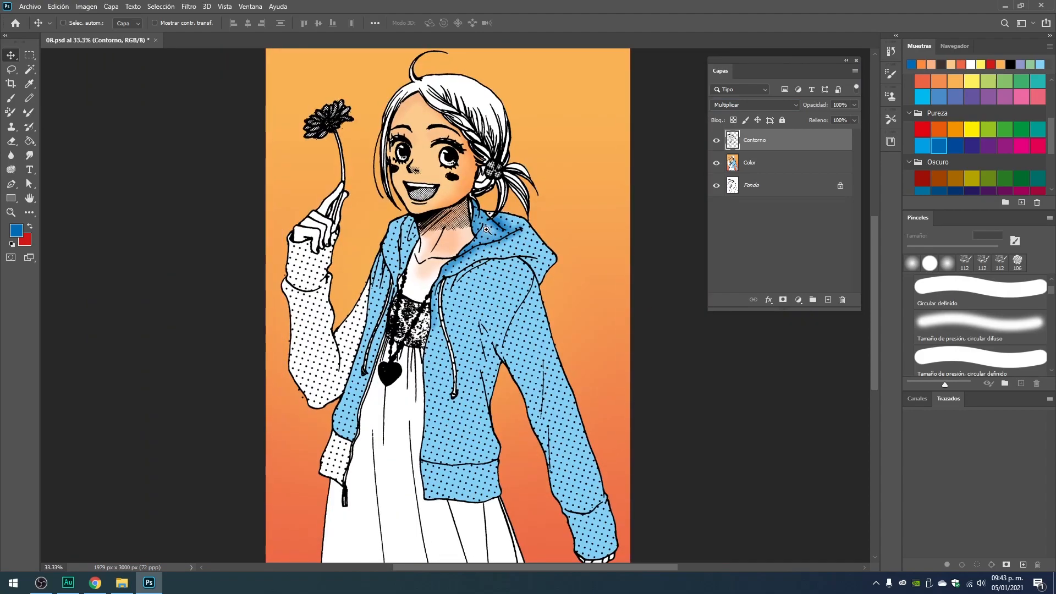
scroll(486, 229, "up", 1)
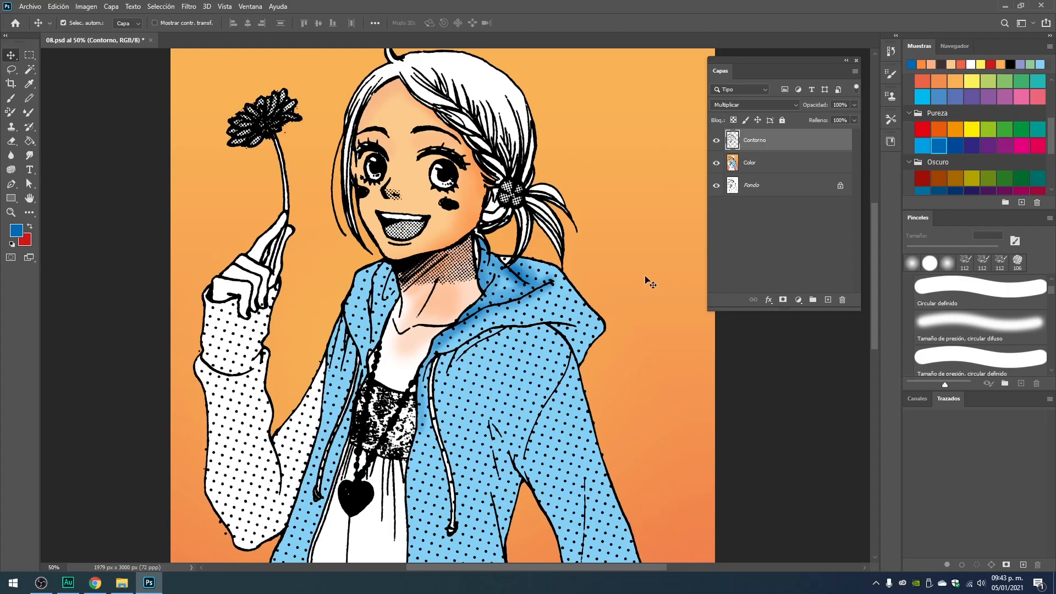
scroll(649, 282, "down", 2)
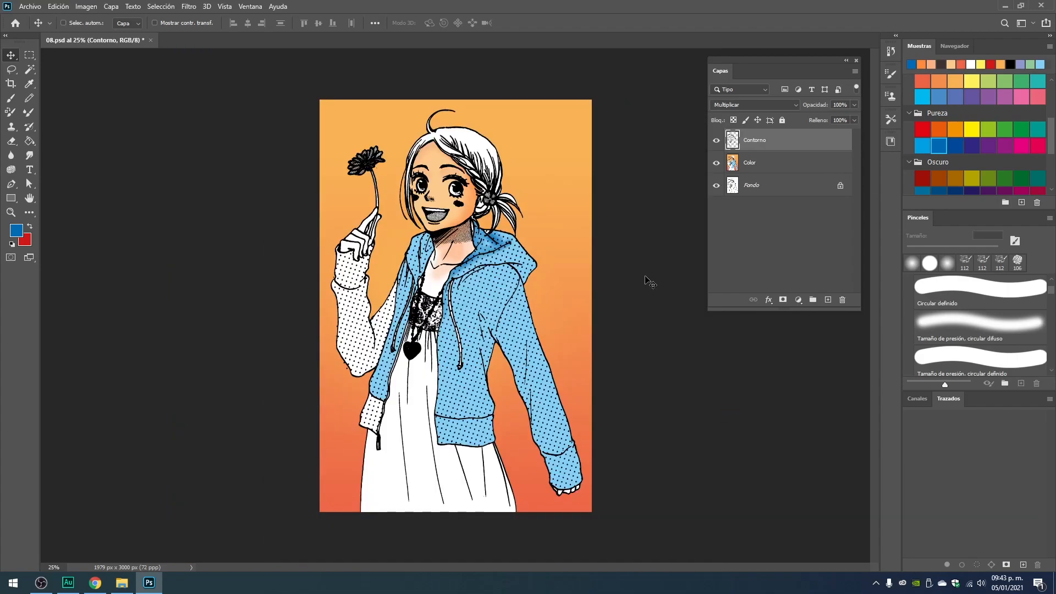
key("ctrl+plus")
left_click_drag(500, 215, 498, 260)
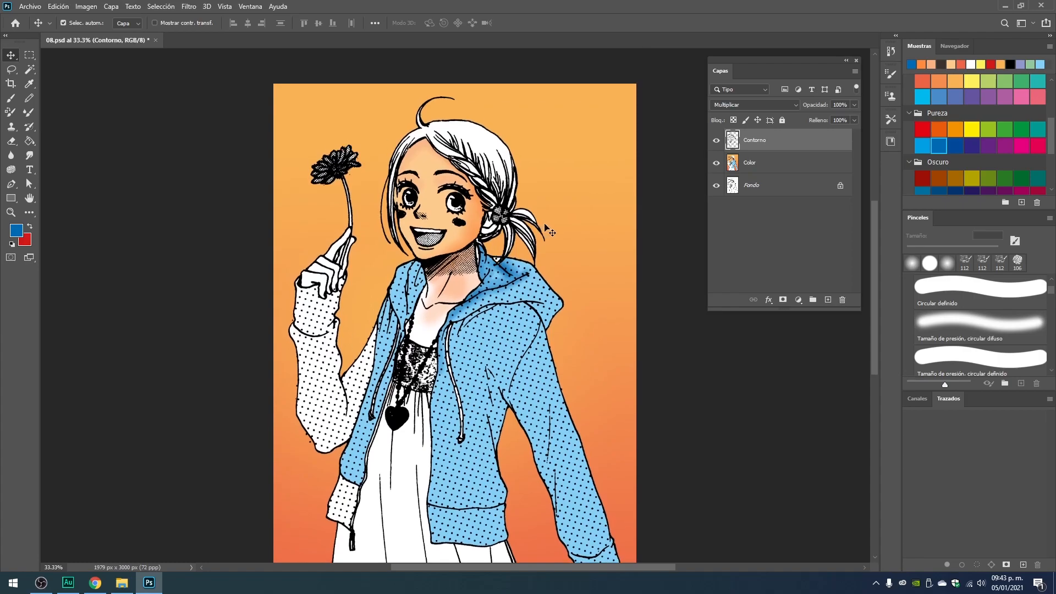
Save the layered file, and flatten the image into a single layer.
key("ctrl+s")
left_click(854, 71)
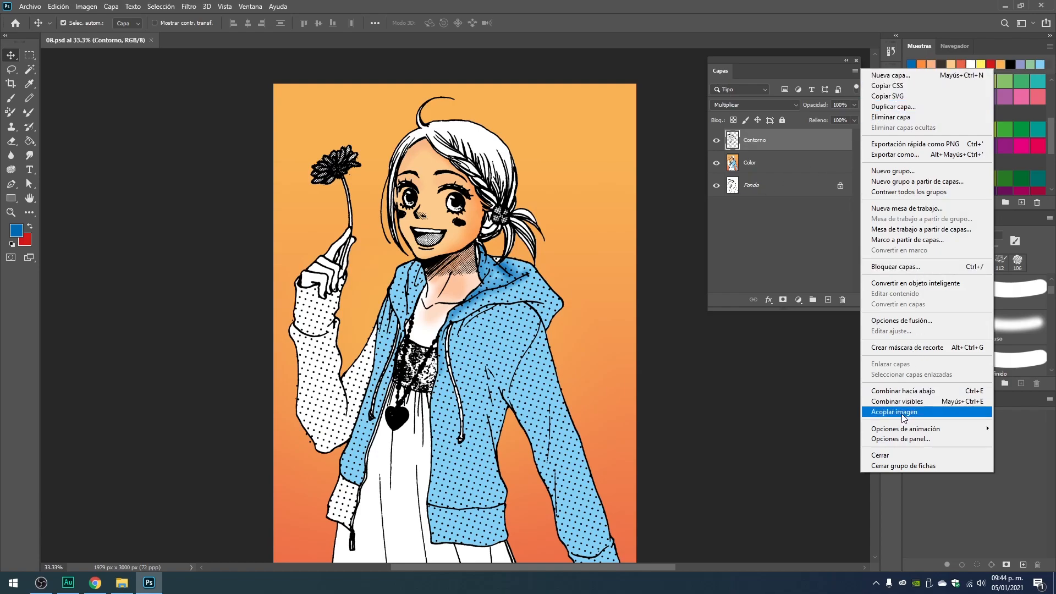
left_click(793, 247)
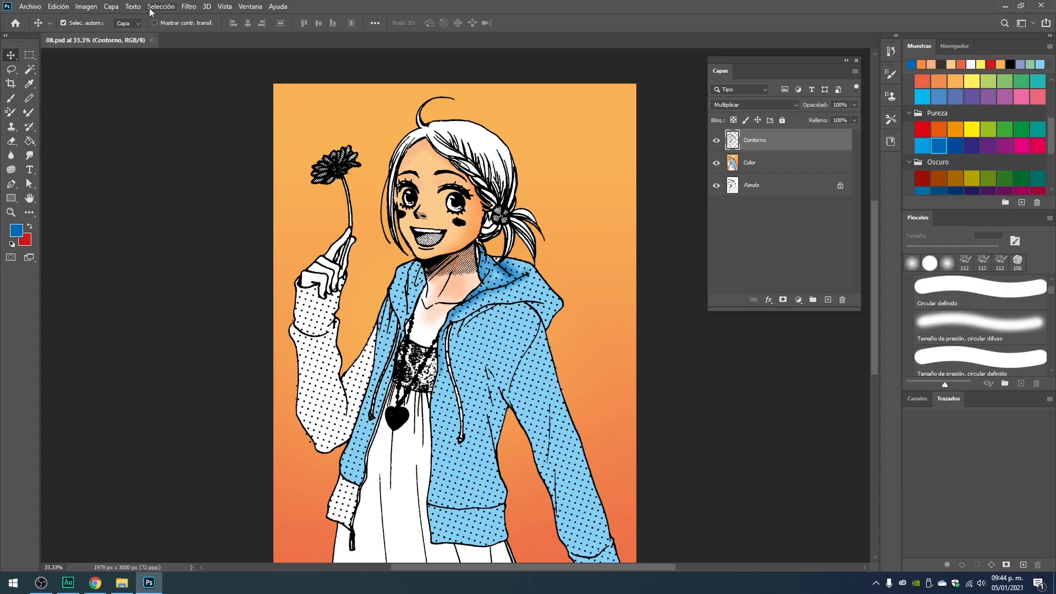
left_click(111, 8)
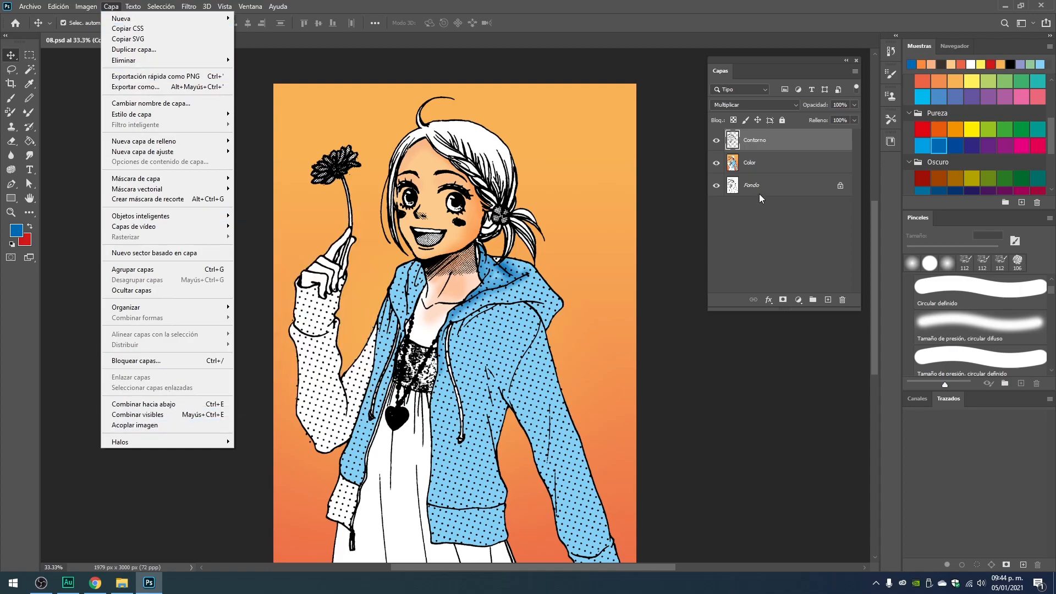
left_click(855, 71)
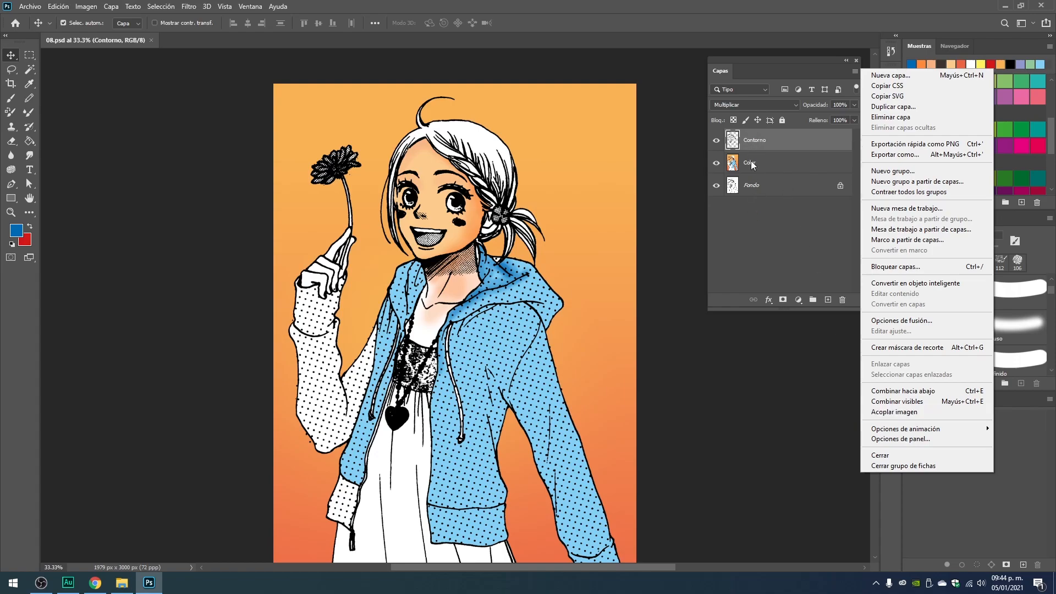
left_click(886, 413)
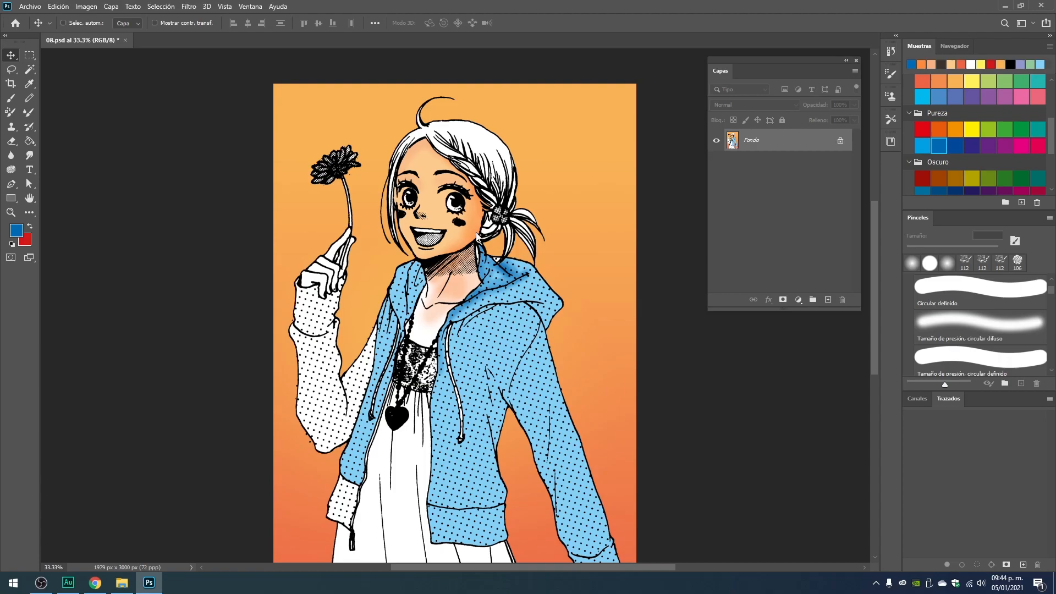
Start saving a copy of the flattened image in JPEG format, showing the destination folder's existing files as large icons.
key("ctrl+shift+s")
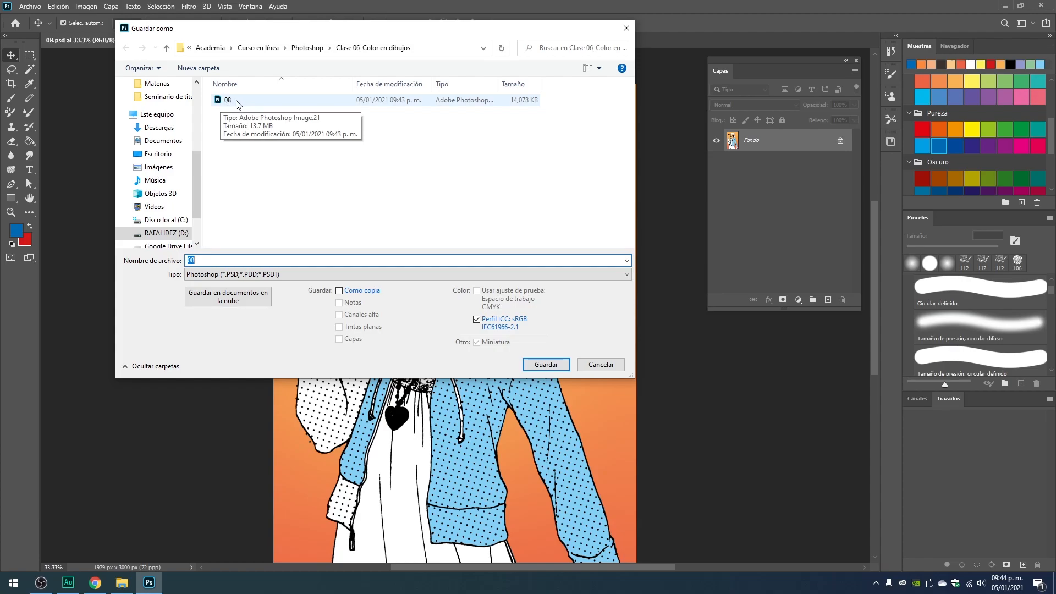
left_click(245, 275)
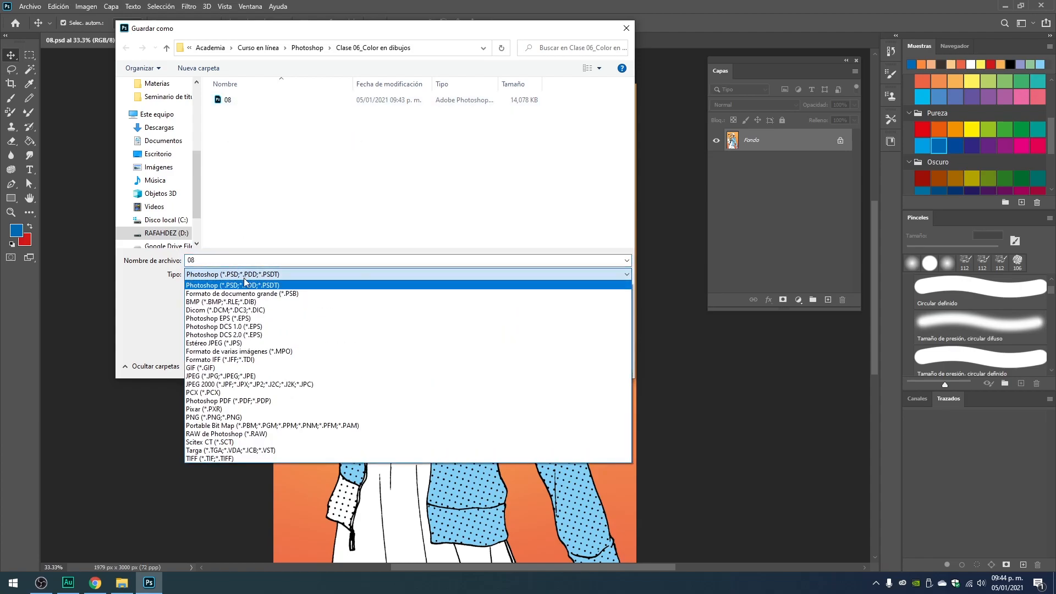
left_click(234, 376)
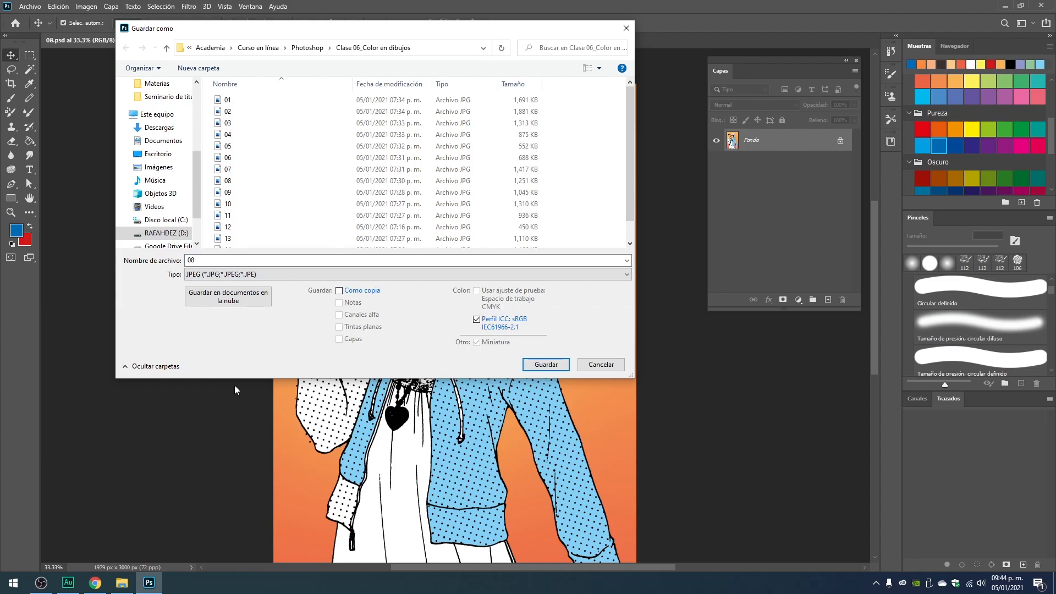
scroll(294, 176, "down", 1)
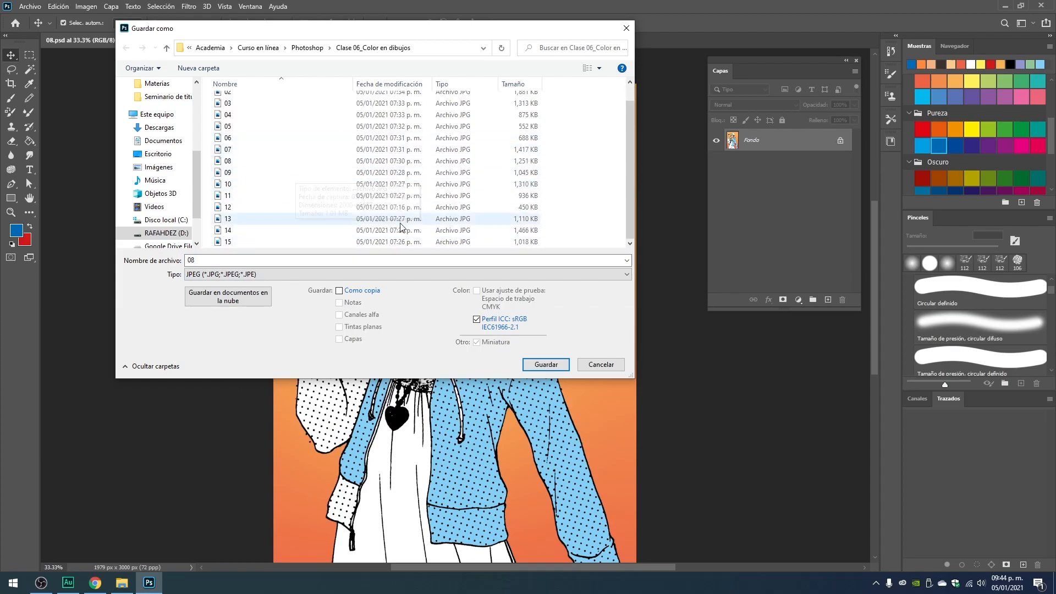
left_click(600, 68)
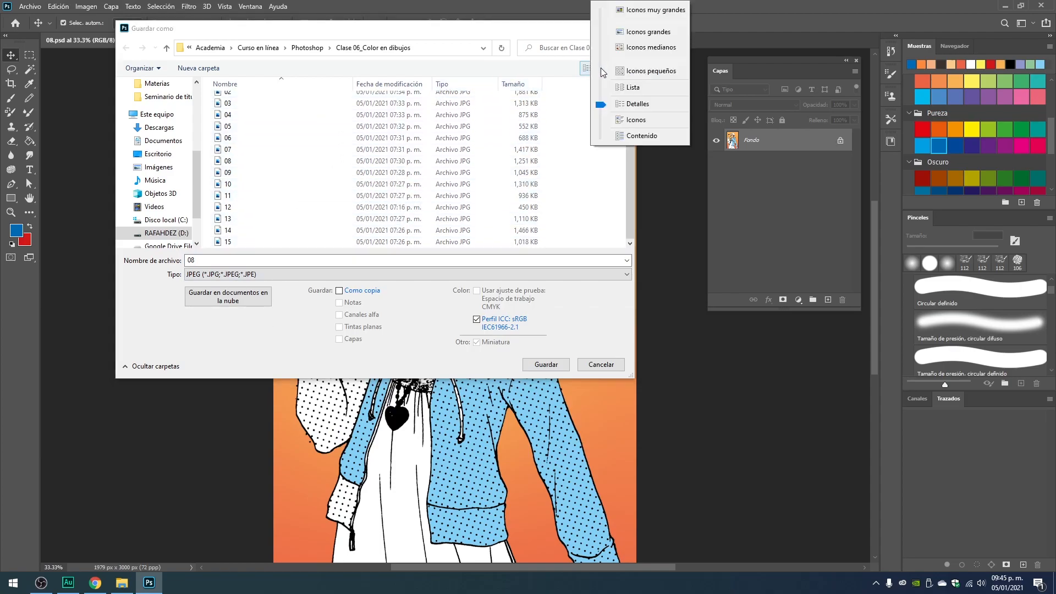
left_click(647, 32)
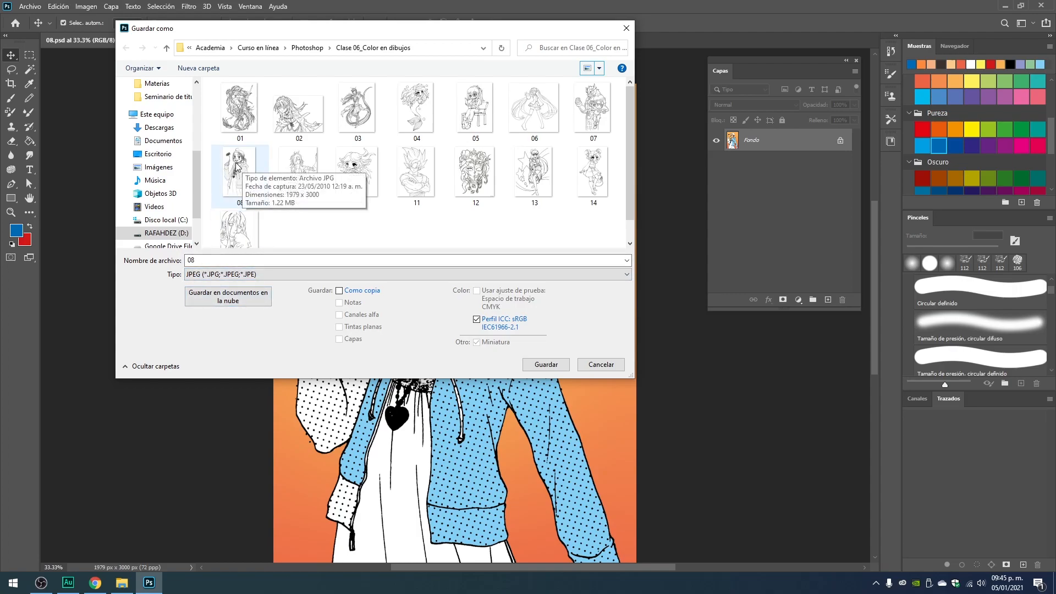
Name the JPEG 08-Final and save it at maximum quality 12 with the standard baseline format.
left_click(265, 260)
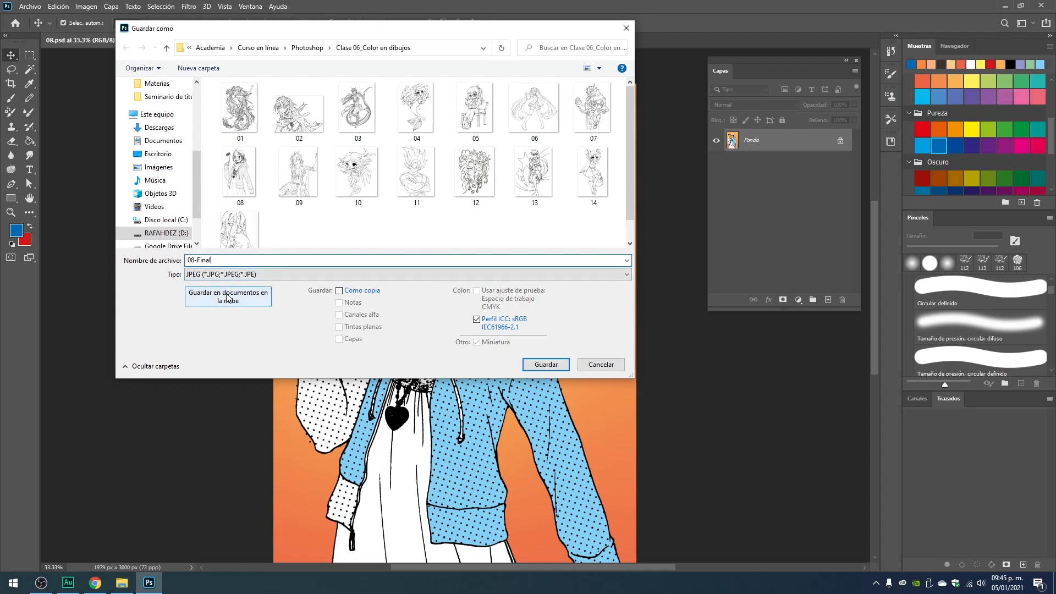
left_click(546, 364)
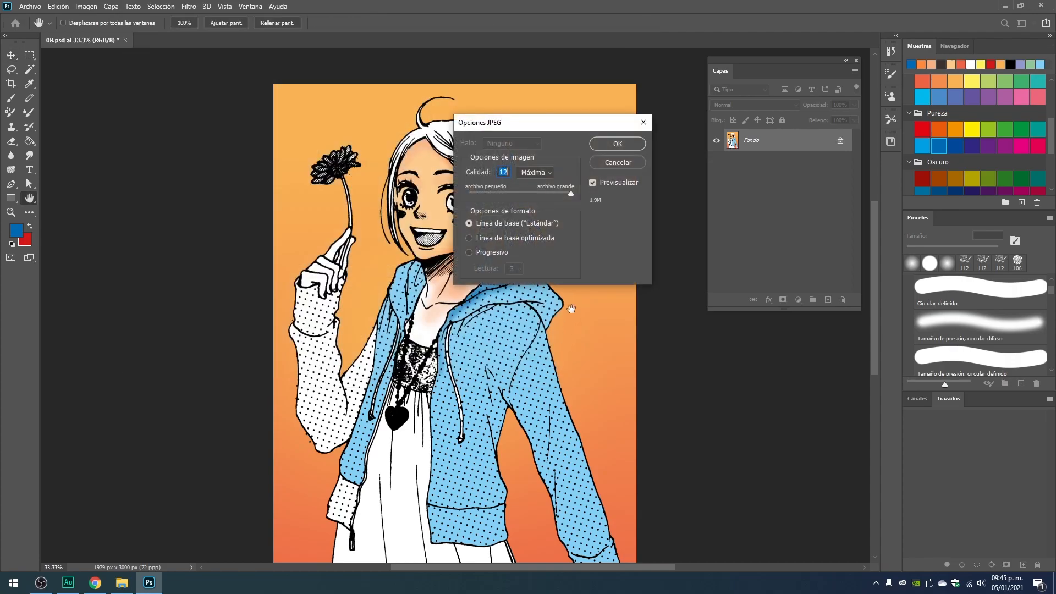
left_click(617, 145)
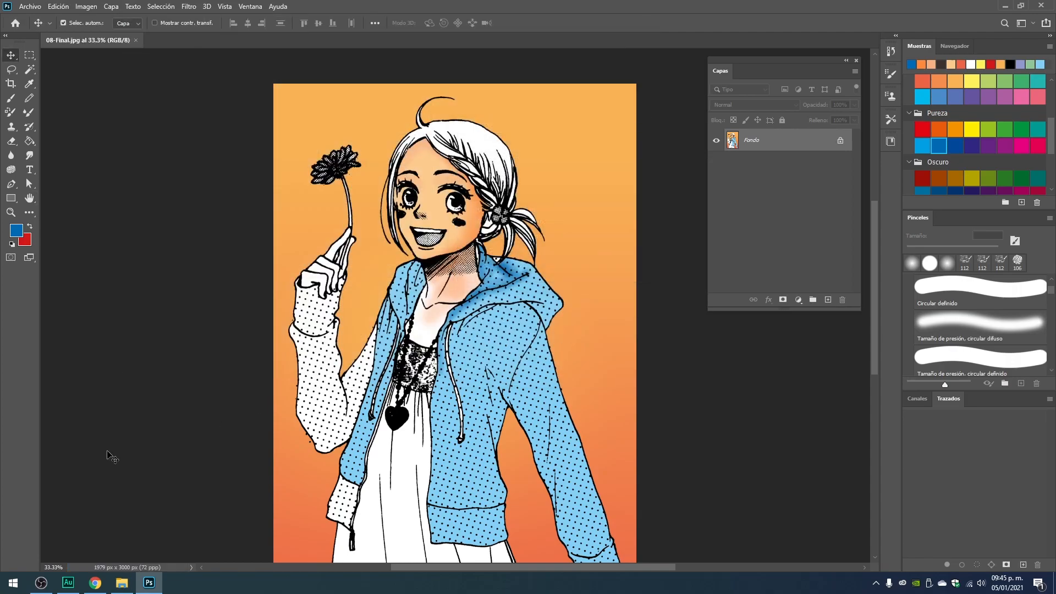
Switch to File Explorer and check the layered 08 PSD and the 08-Final image in the Clase 06_Color en dibujos folder.
left_click(122, 583)
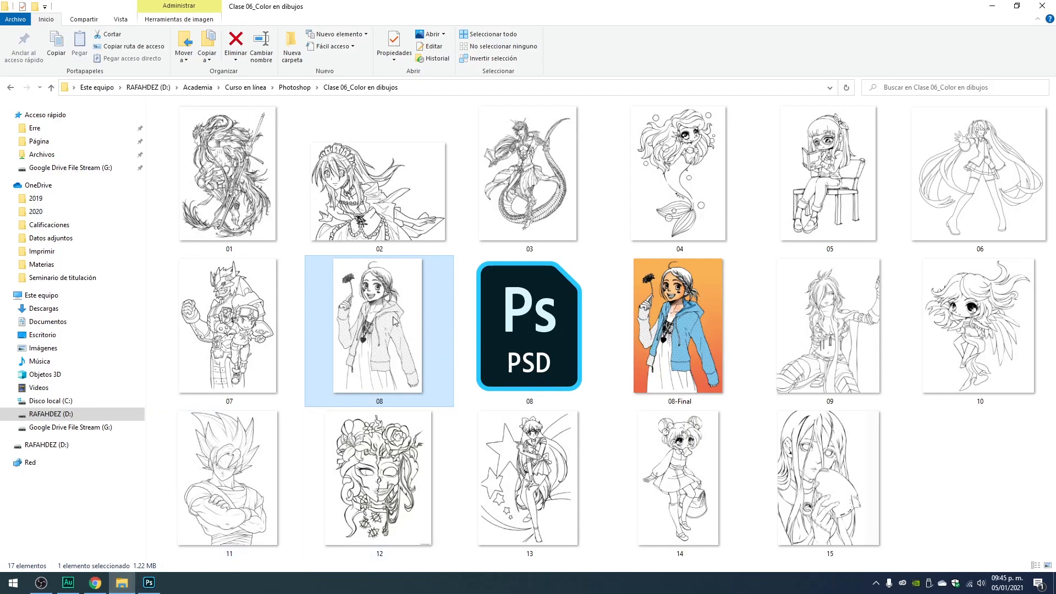
left_click(532, 319)
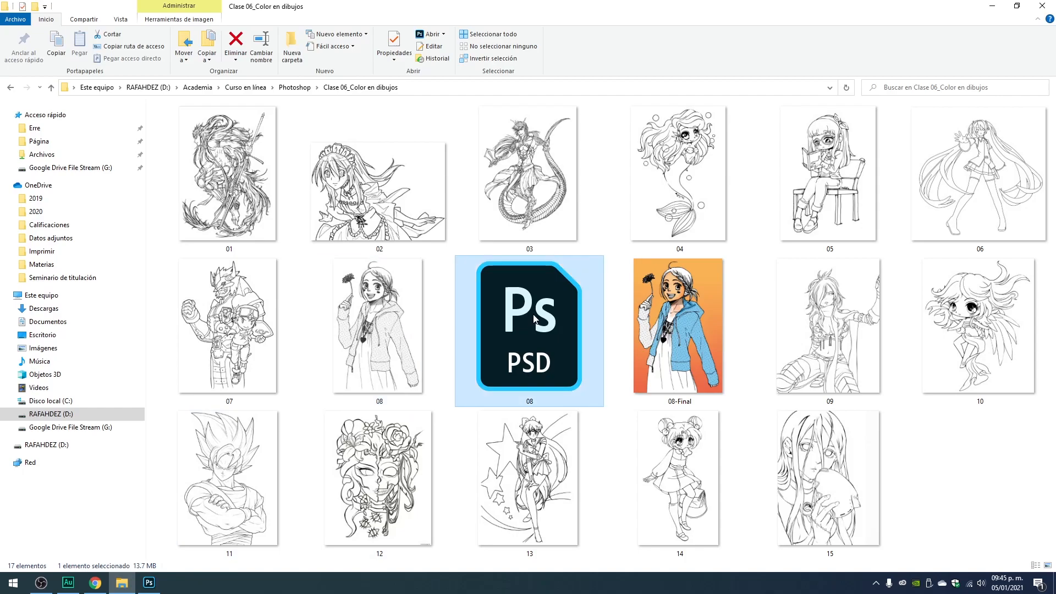
left_click(700, 316)
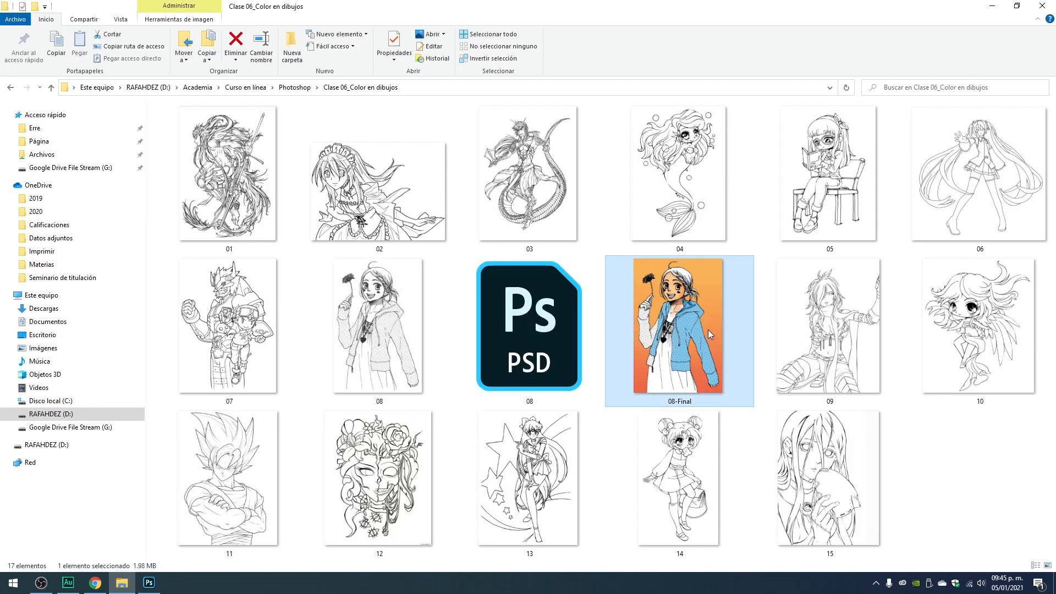
Show the folder in the Detalles view and compare the file sizes of the 08 PSD and the original 08 JPG.
right_click(752, 113)
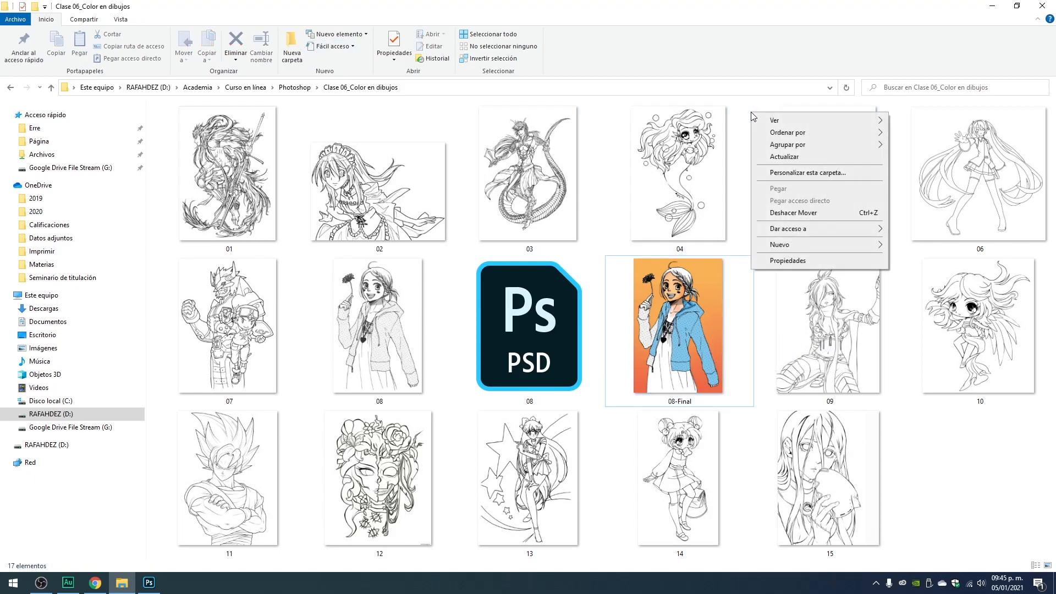
mouse_move(803, 121)
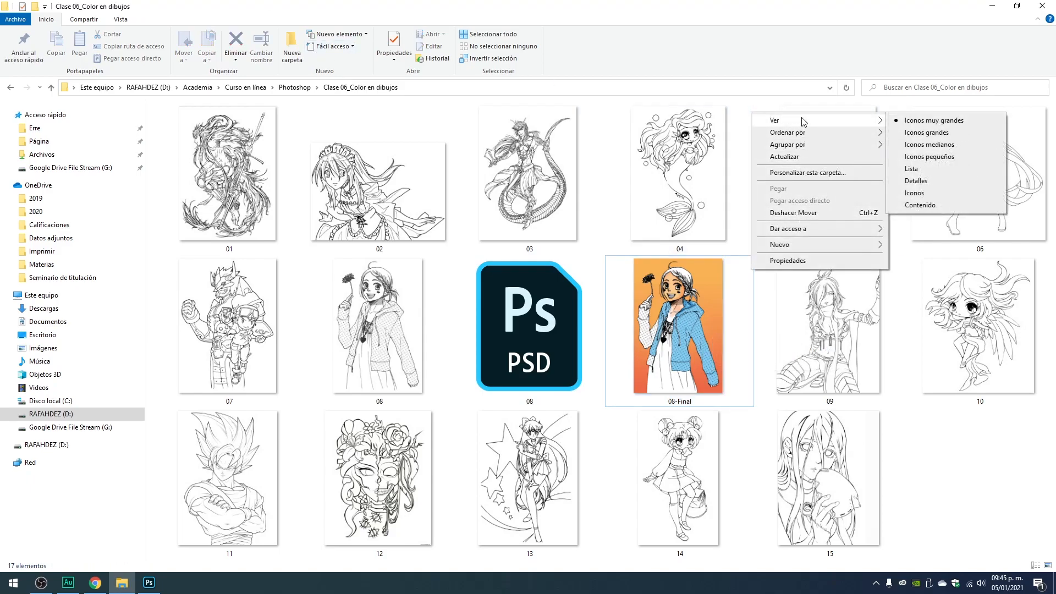
left_click(916, 181)
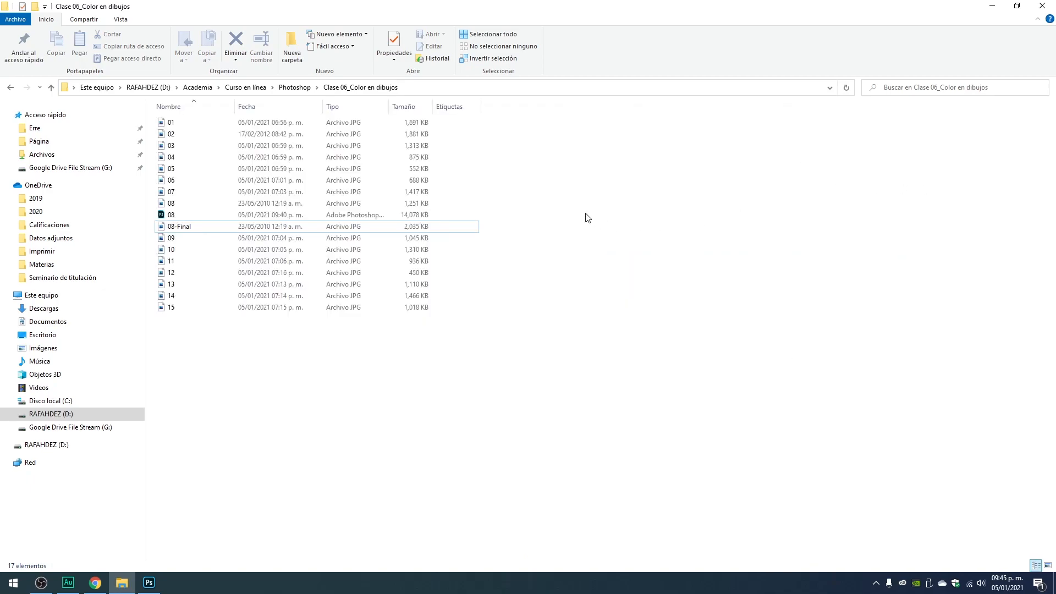
left_click(198, 215)
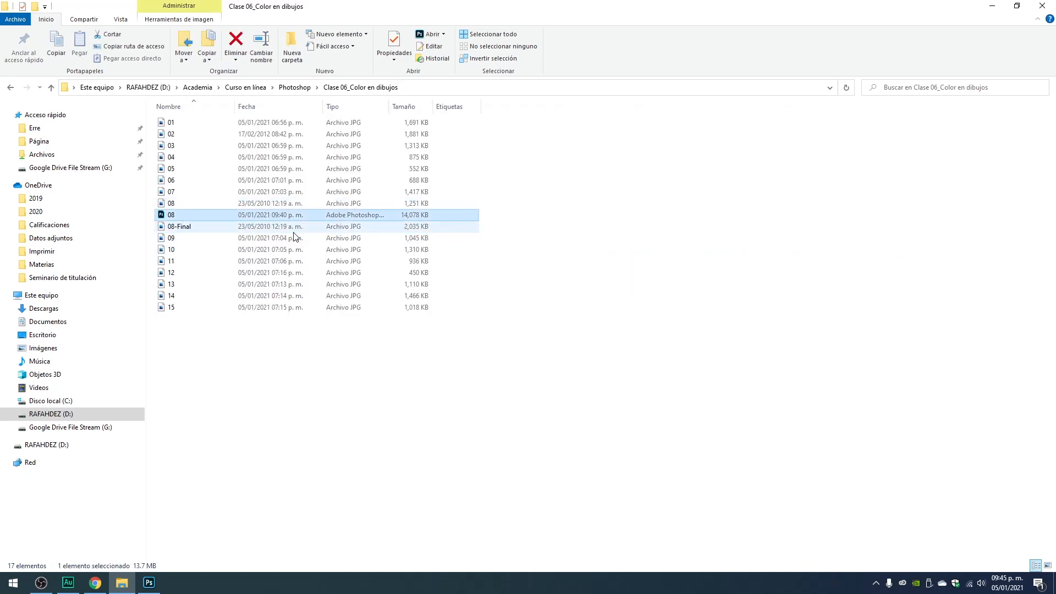
left_click(171, 204)
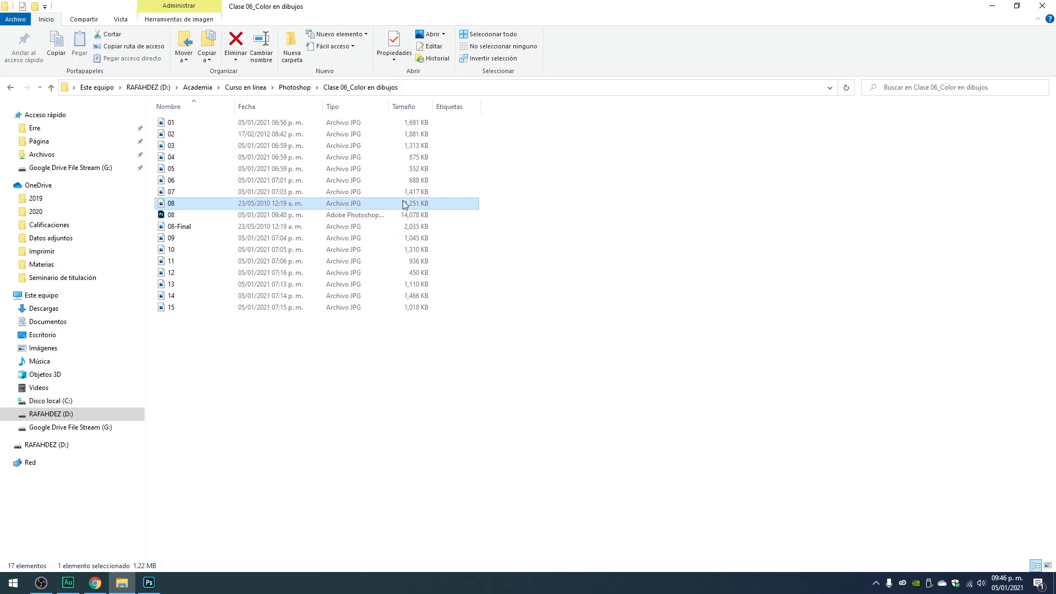
Return the folder to very large icons and look over the 08 PSD beside the original and final images.
right_click(602, 248)
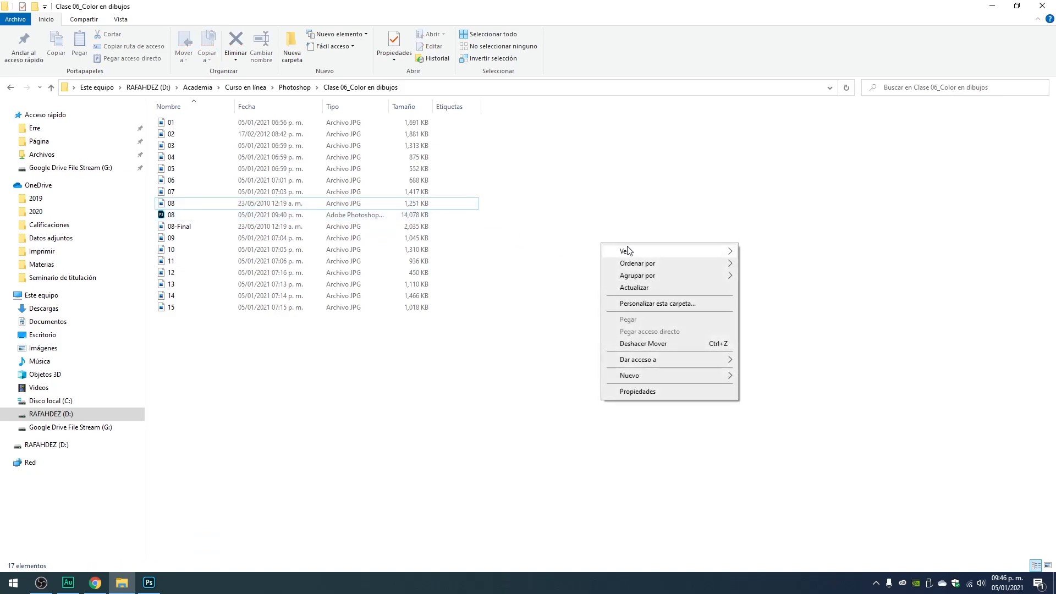
mouse_move(648, 252)
left_click(789, 255)
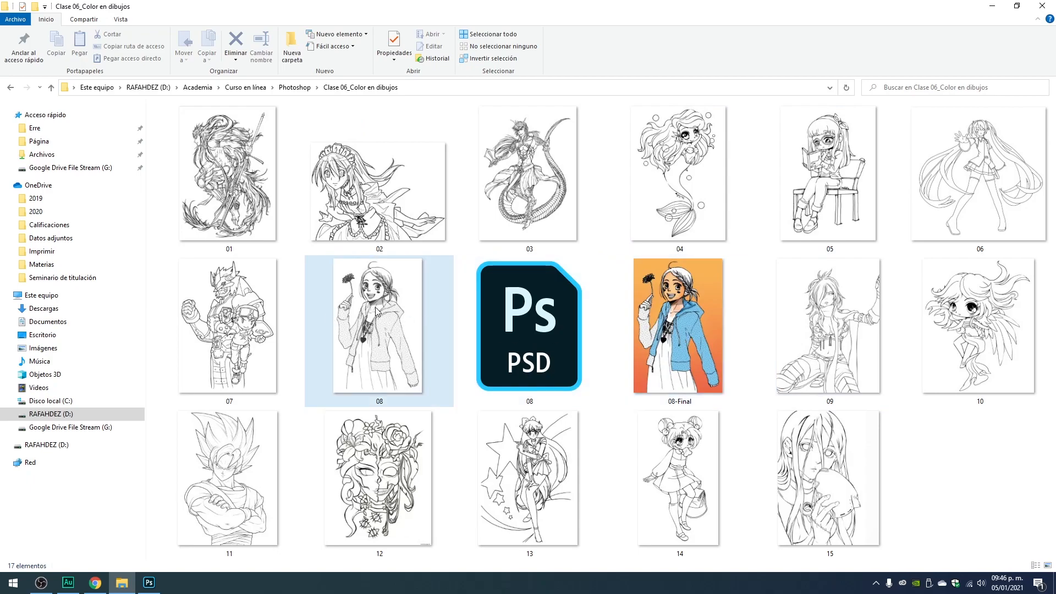
left_click(525, 325)
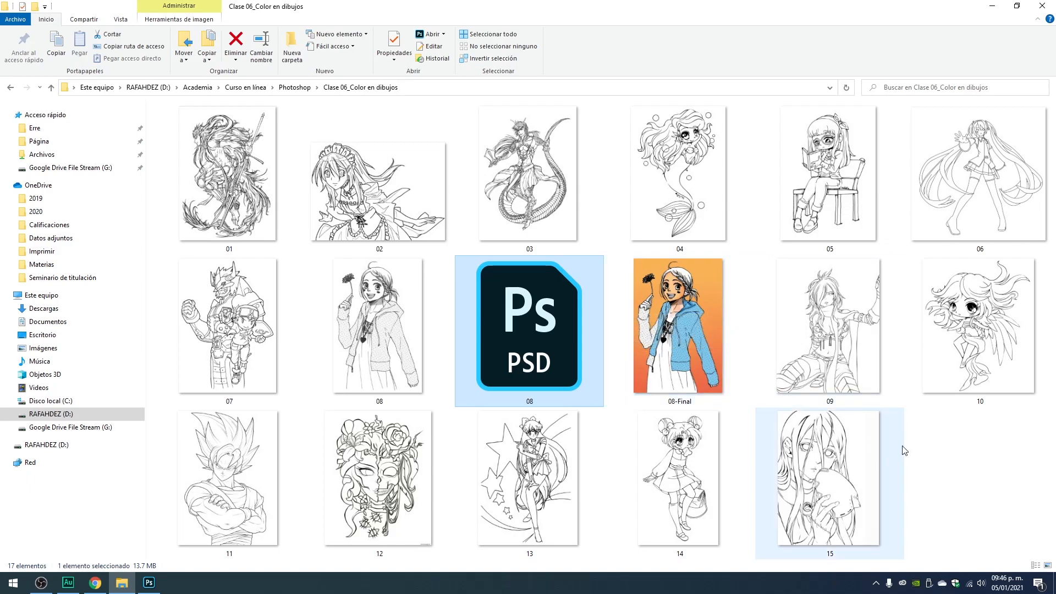
left_click(961, 443)
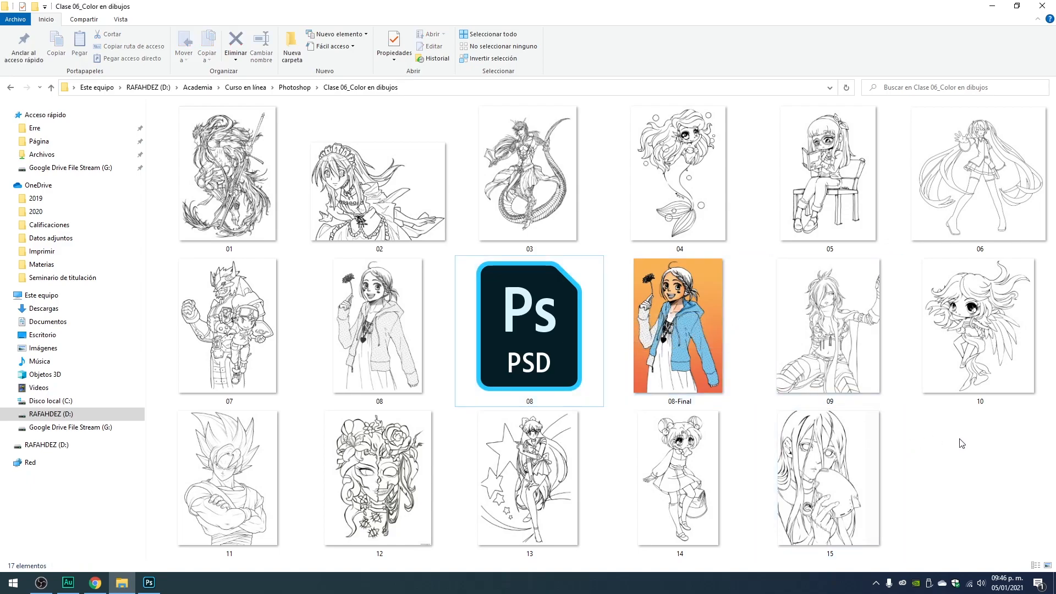